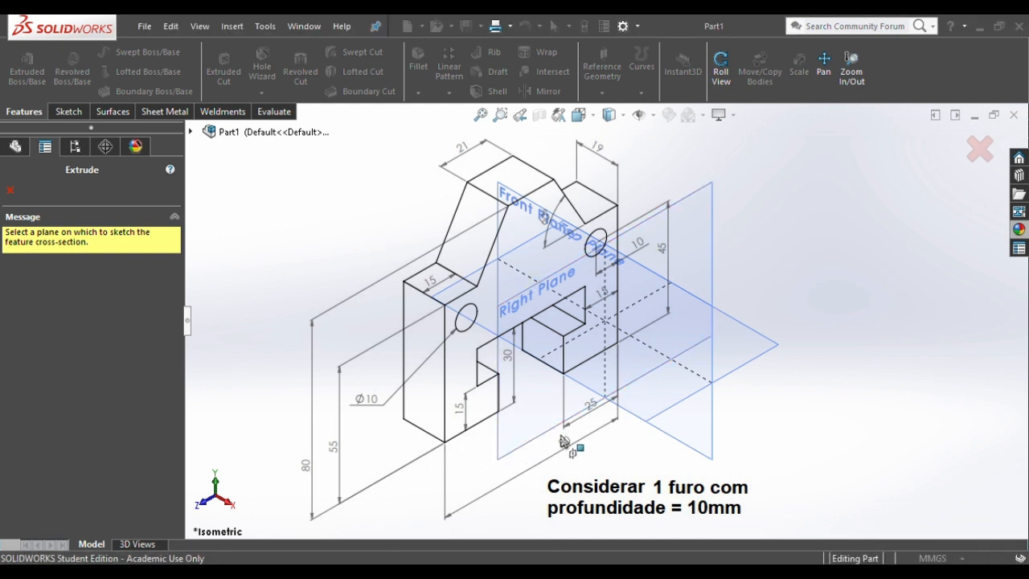
{"action": "left_click", "coordinate": [631, 388]}
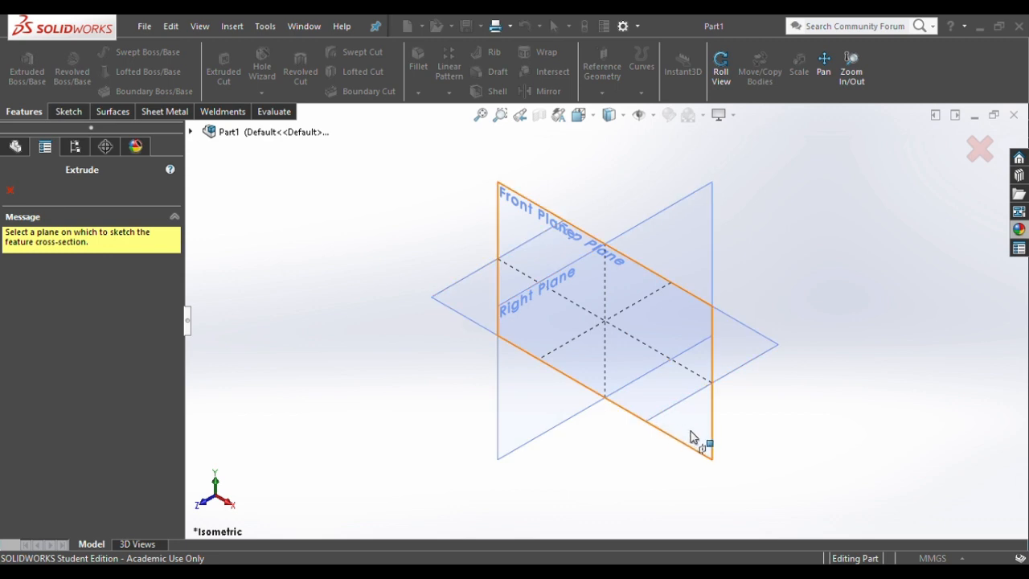
{"action": "left_click", "coordinate": [517, 425]}
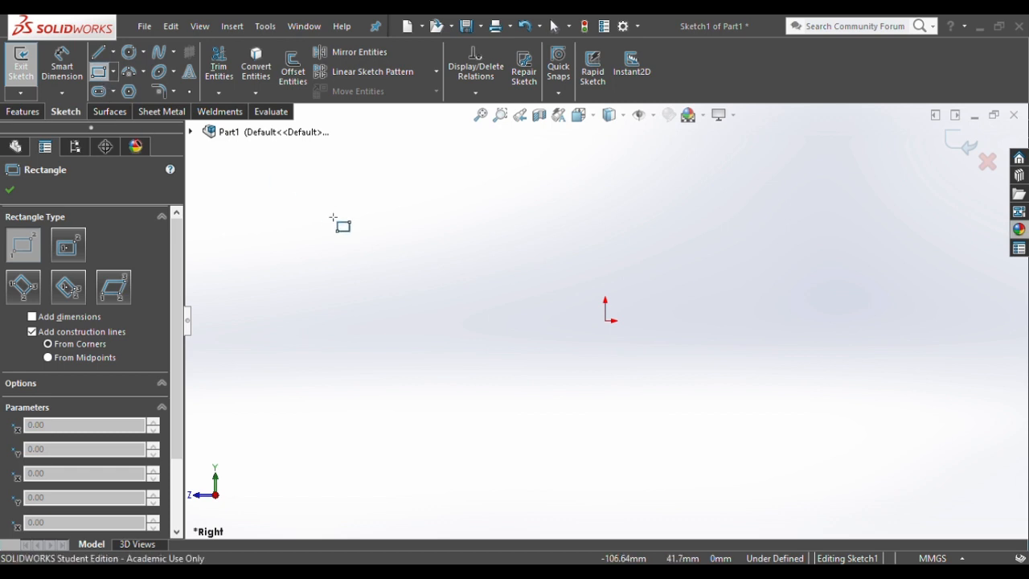
{"action": "left_click", "coordinate": [605, 320]}
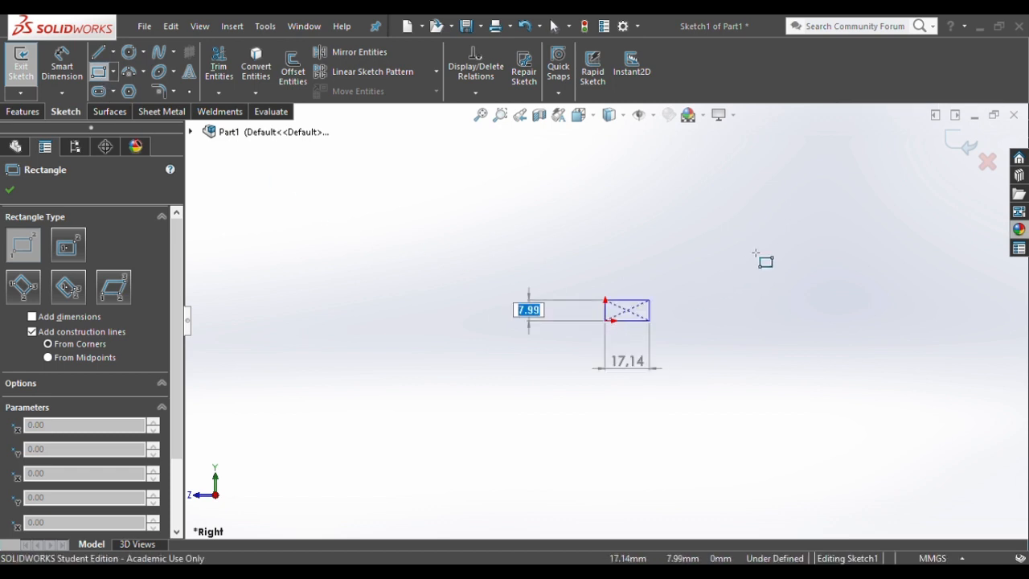
{"action": "left_click", "coordinate": [797, 209]}
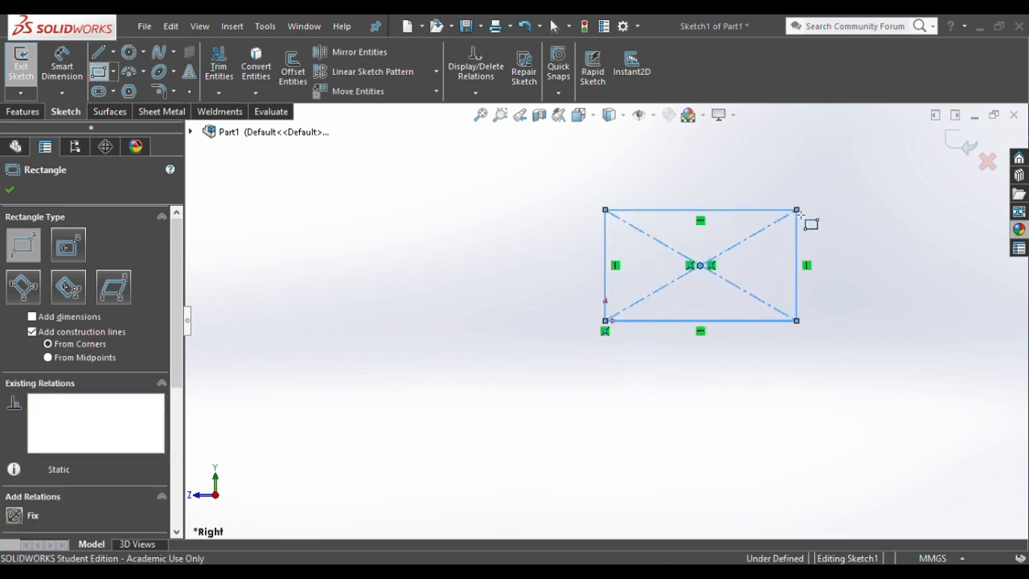
{"action": "key", "text": "Escape"}
{"action": "left_click", "coordinate": [480, 114]}
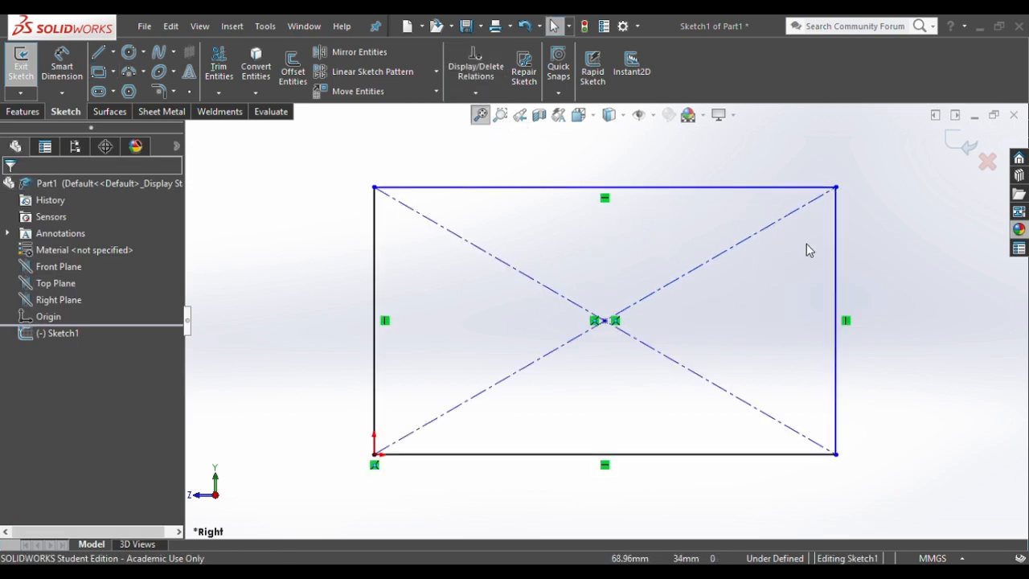
{"action": "left_click_drag", "start_coordinate": [631, 259], "coordinate": [514, 385]}
{"action": "key", "text": "Delete"}
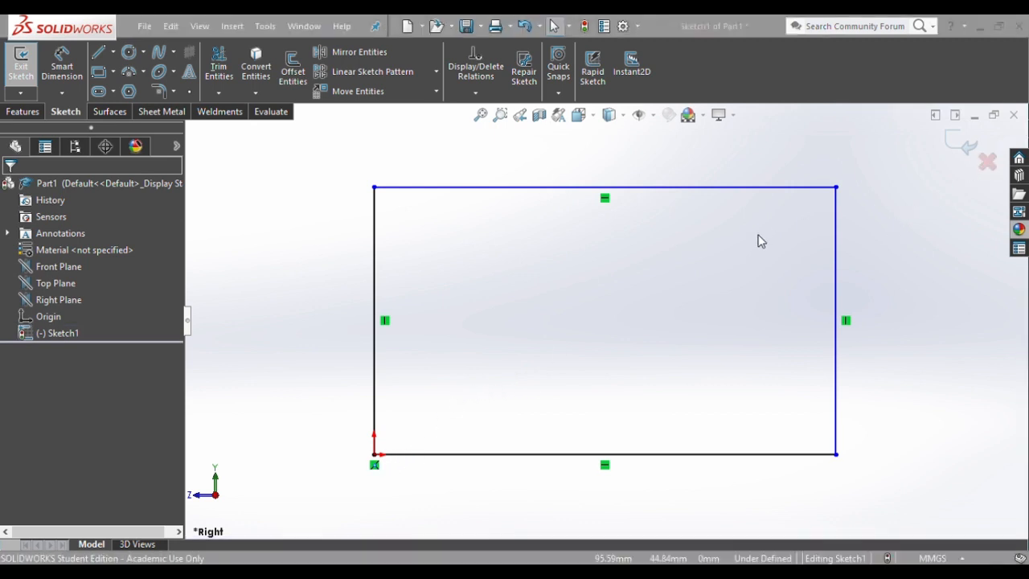
{"action": "left_click", "coordinate": [536, 303]}
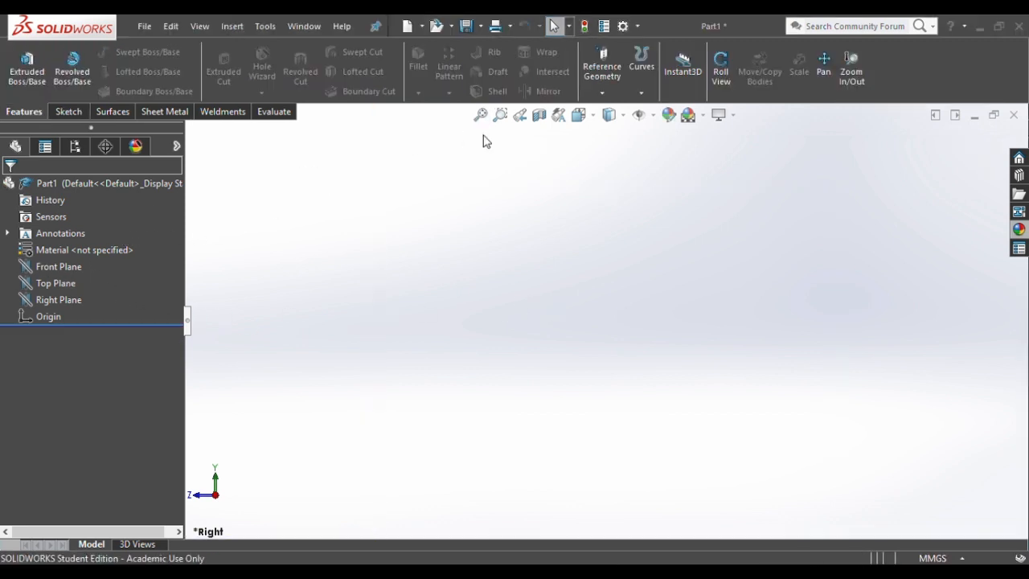
- Sketch a corner rectangle about 127 by 71 mm from the origin on the Right Plane and delete its diagonal construction lines
{"action": "left_click", "coordinate": [594, 119]}
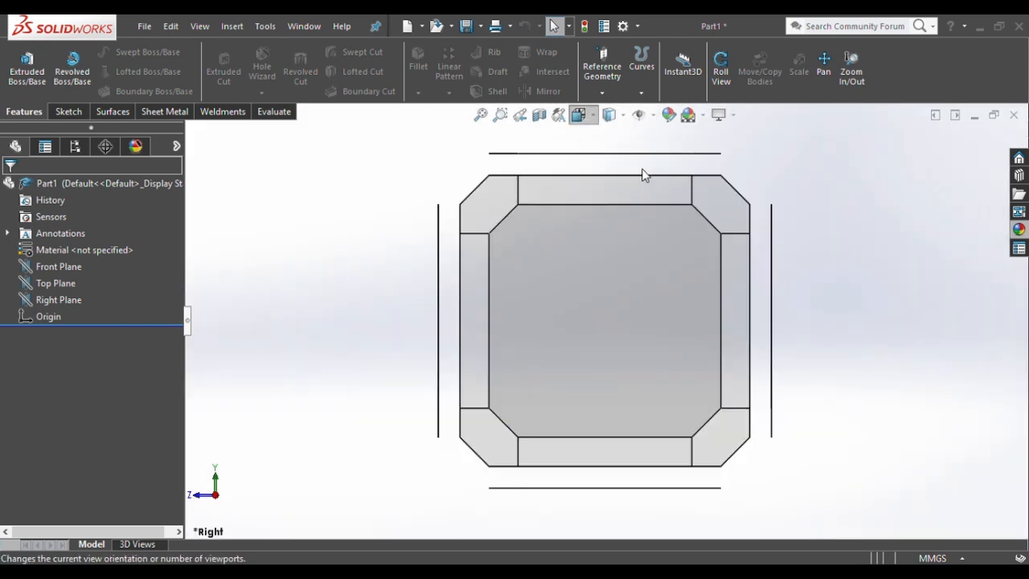
{"action": "left_click", "coordinate": [661, 168]}
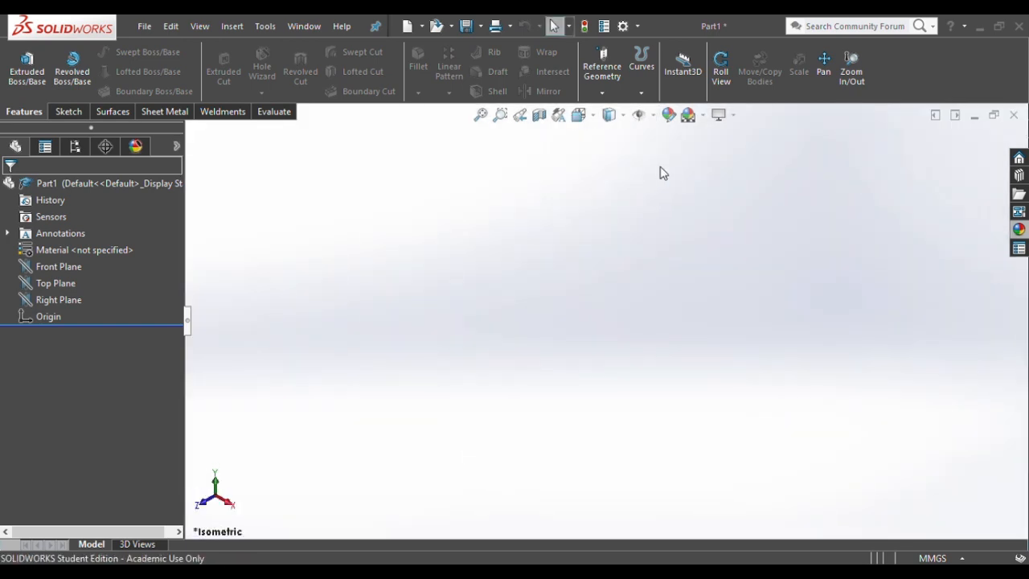
{"action": "left_click", "coordinate": [55, 299]}
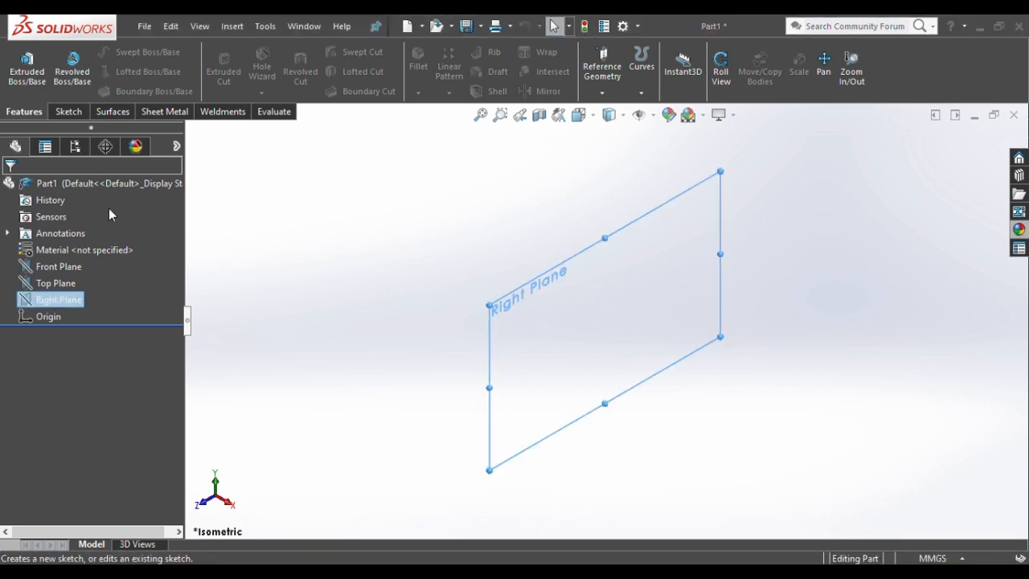
{"action": "left_click", "coordinate": [69, 113]}
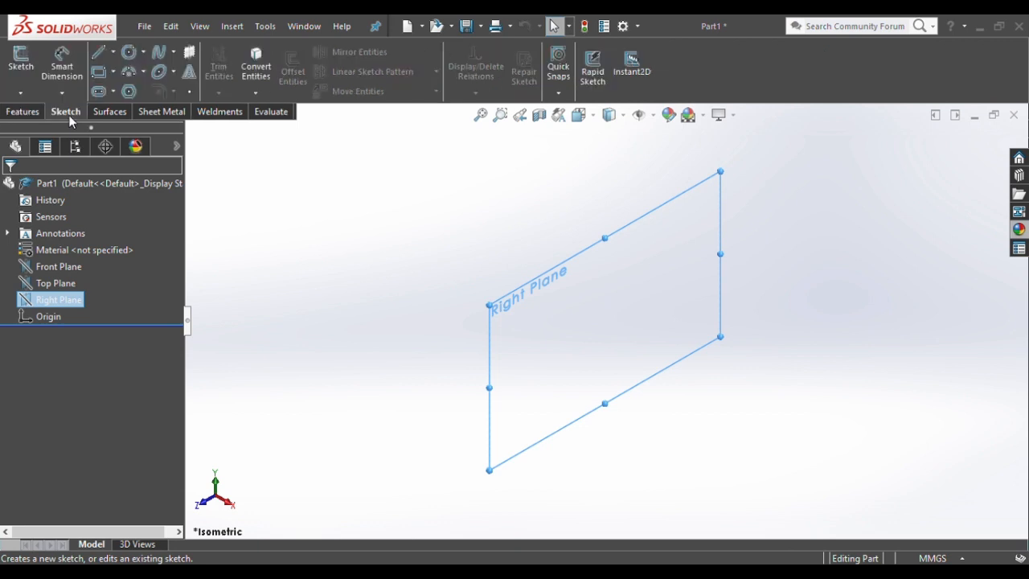
{"action": "left_click", "coordinate": [98, 74]}
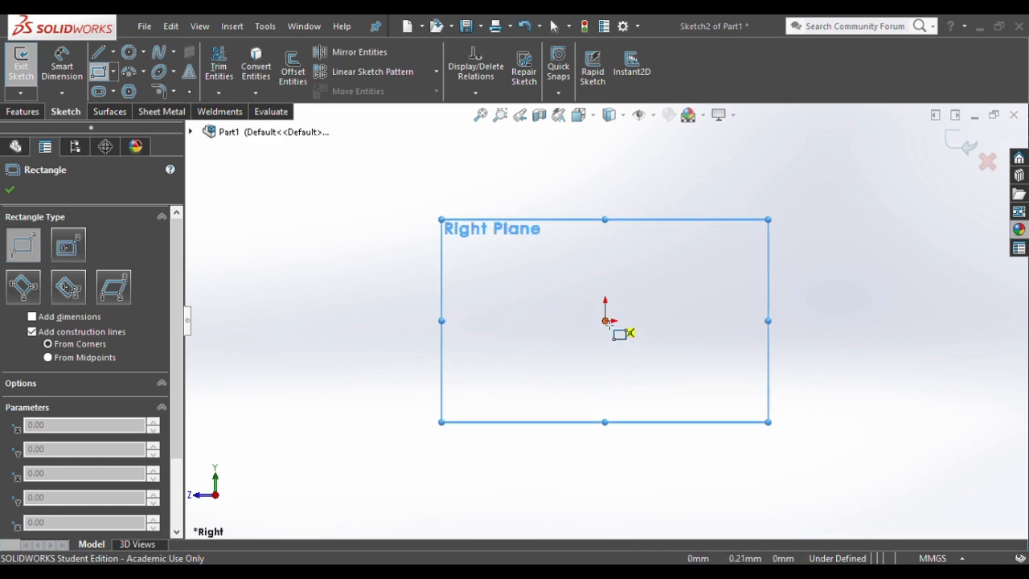
{"action": "left_click", "coordinate": [606, 320]}
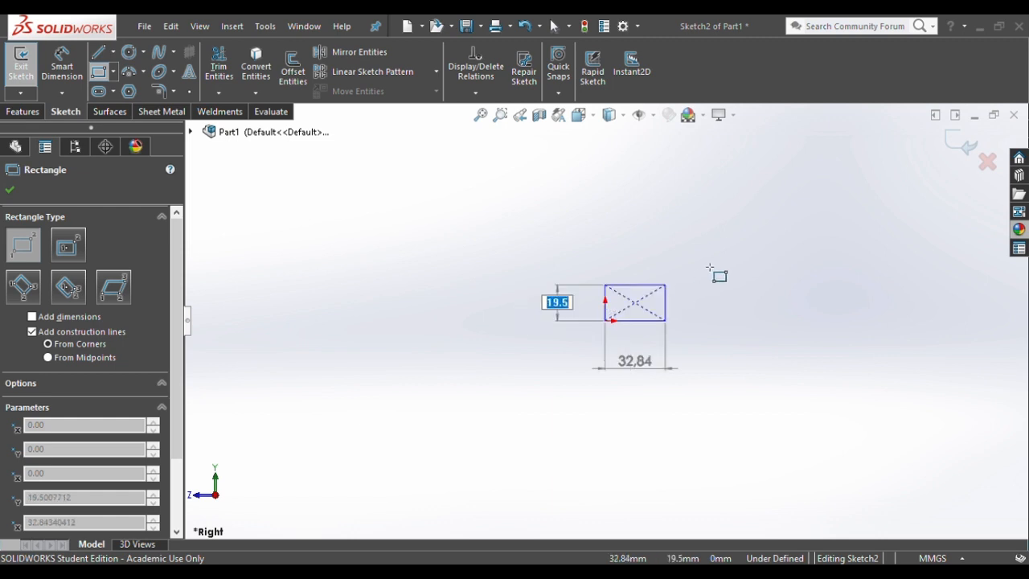
{"action": "left_click", "coordinate": [811, 191]}
{"action": "key", "text": "Escape"}
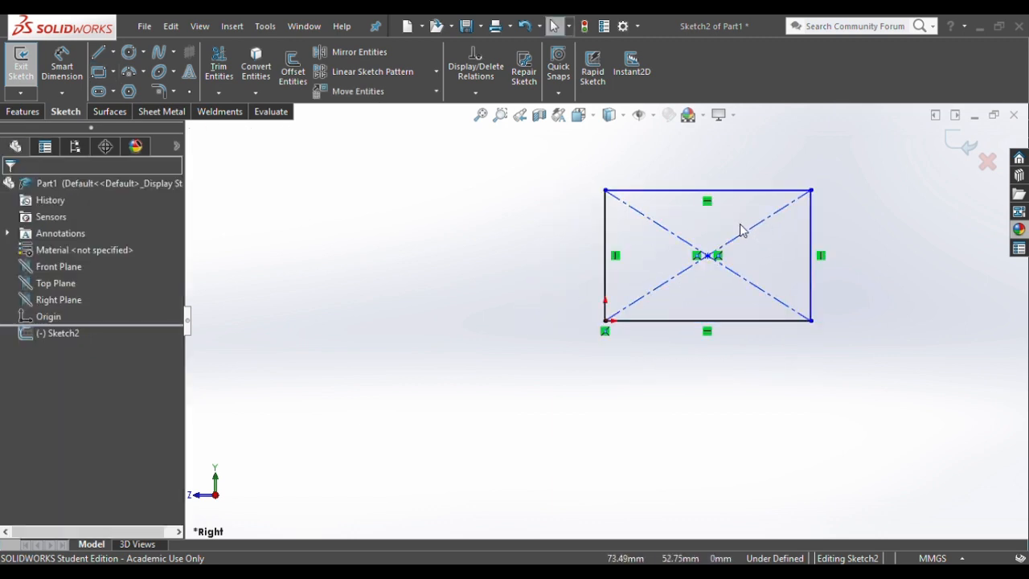
{"action": "left_click_drag", "start_coordinate": [739, 229], "coordinate": [658, 296]}
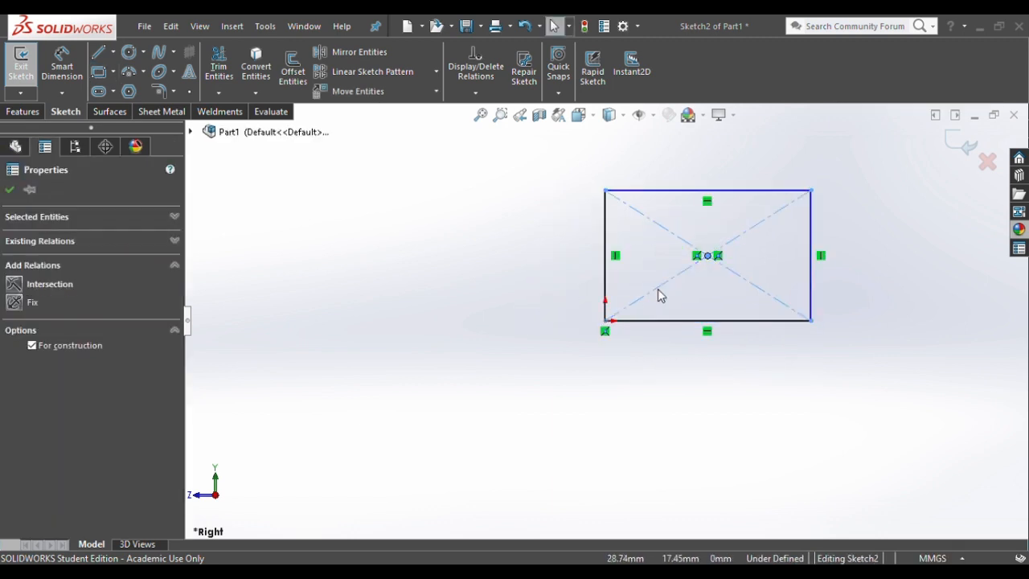
{"action": "key", "text": "Delete"}
- Dimension the rectangle's vertical side that starts at the origin as 80 mm
{"action": "left_click", "coordinate": [480, 115]}
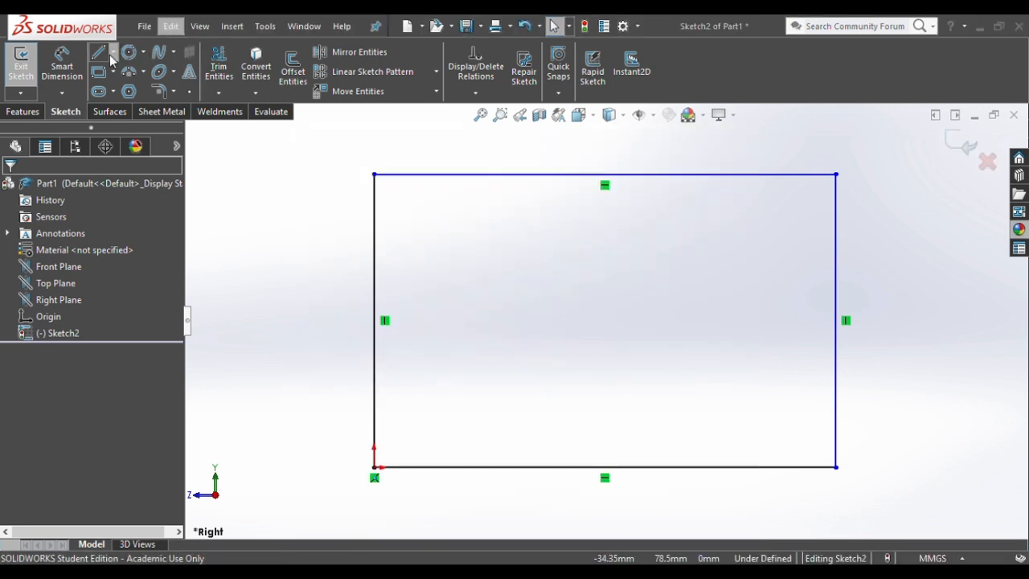
{"action": "left_click", "coordinate": [70, 77]}
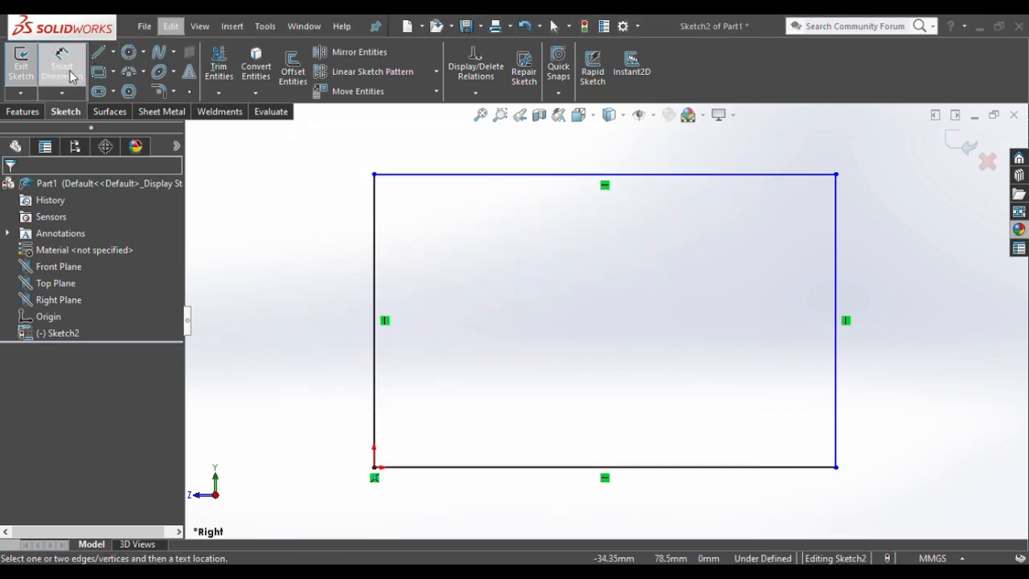
{"action": "left_click", "coordinate": [374, 262]}
{"action": "left_click", "coordinate": [303, 278]}
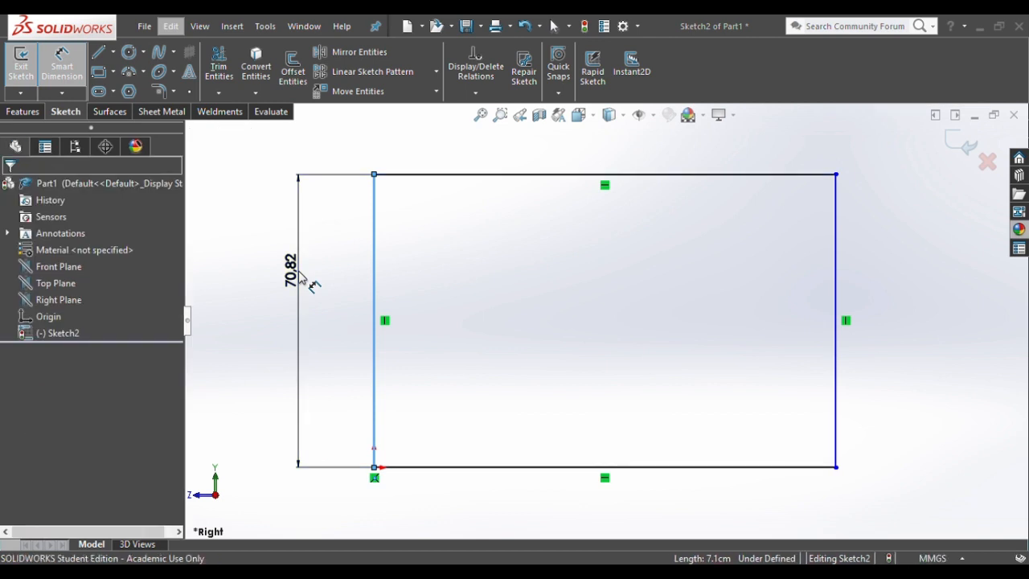
{"action": "type", "text": "80"}
{"action": "key", "text": "Return"}
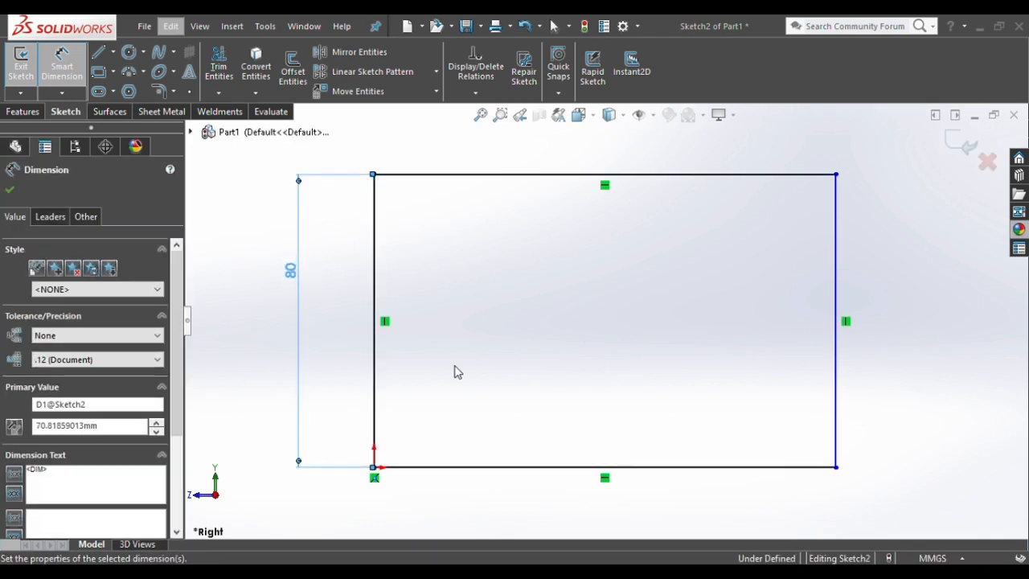
- Dimension the rectangle's bottom edge as 80 mm and exit the sketch
{"action": "left_click", "coordinate": [577, 467]}
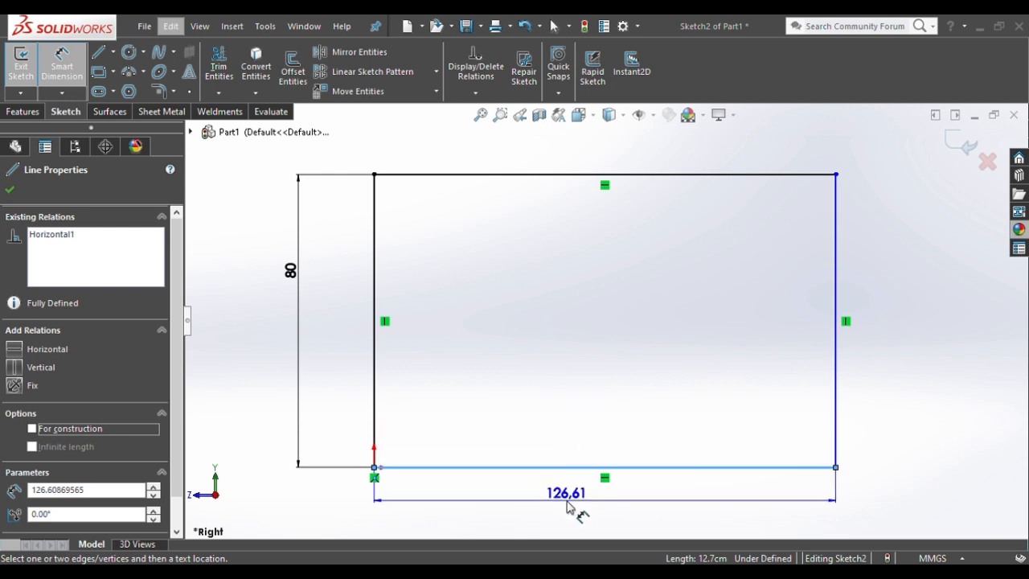
{"action": "left_click", "coordinate": [569, 506]}
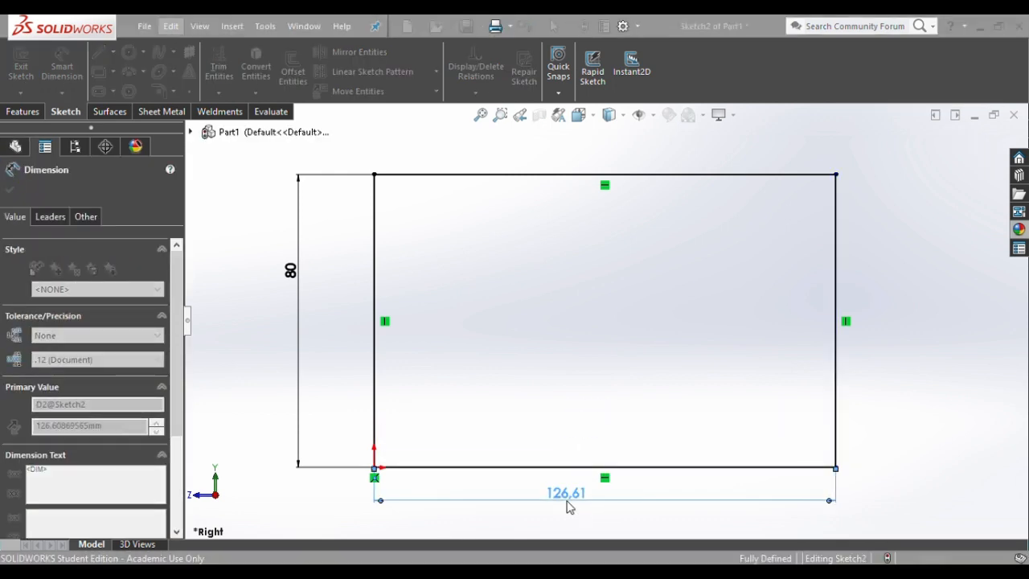
{"action": "type", "text": "80"}
{"action": "key", "text": "Return"}
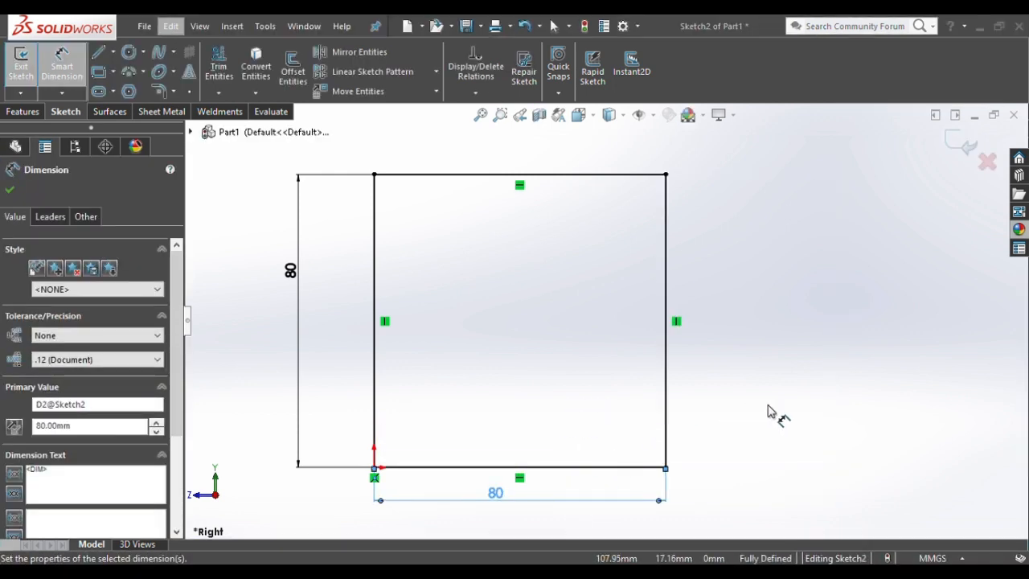
{"action": "key", "text": "Escape"}
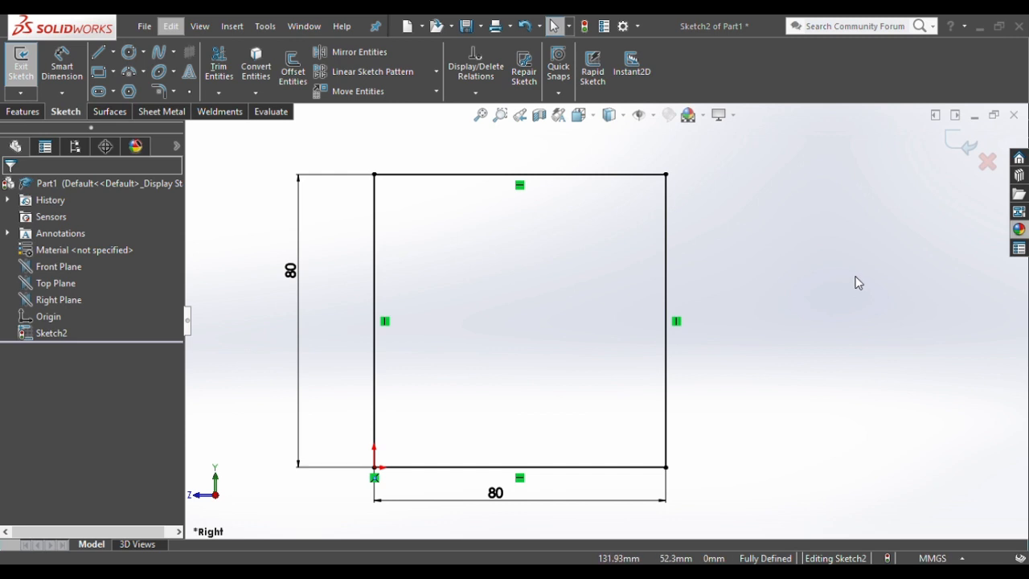
{"action": "left_click", "coordinate": [956, 153]}
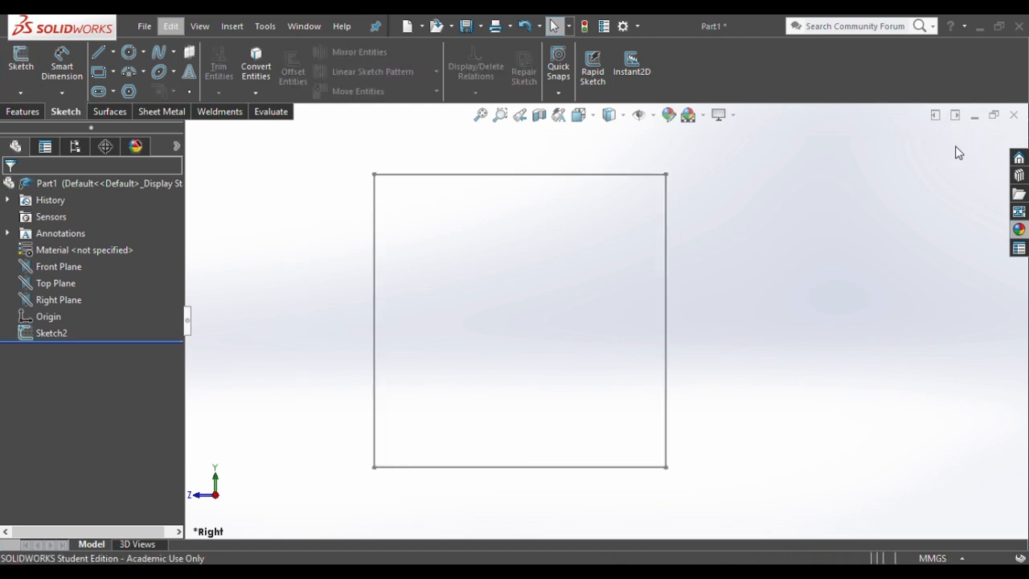
- Start a boss extrusion of the square sketch with a blind depth of 19 mm
{"action": "left_click", "coordinate": [32, 117]}
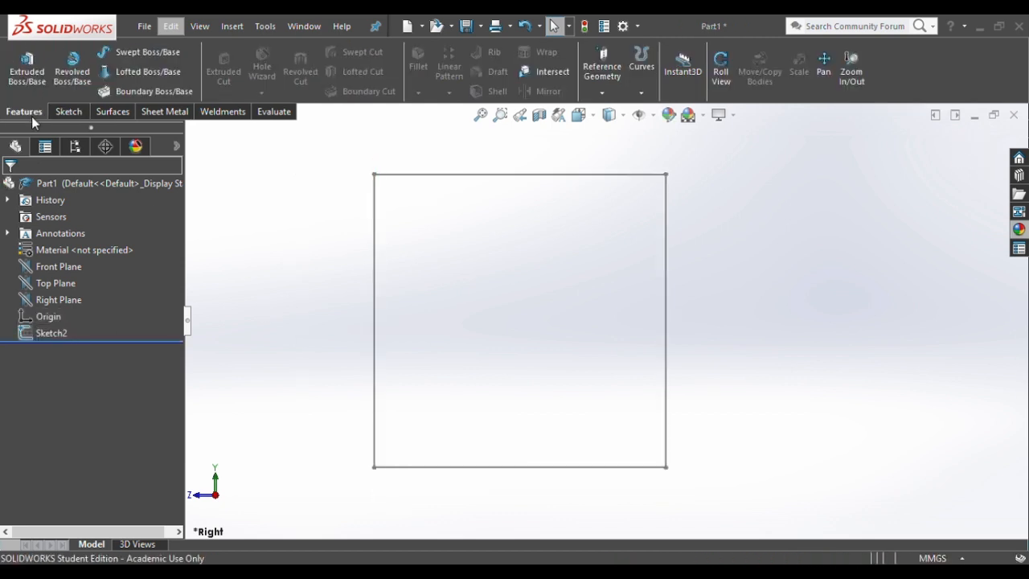
{"action": "left_click", "coordinate": [46, 334]}
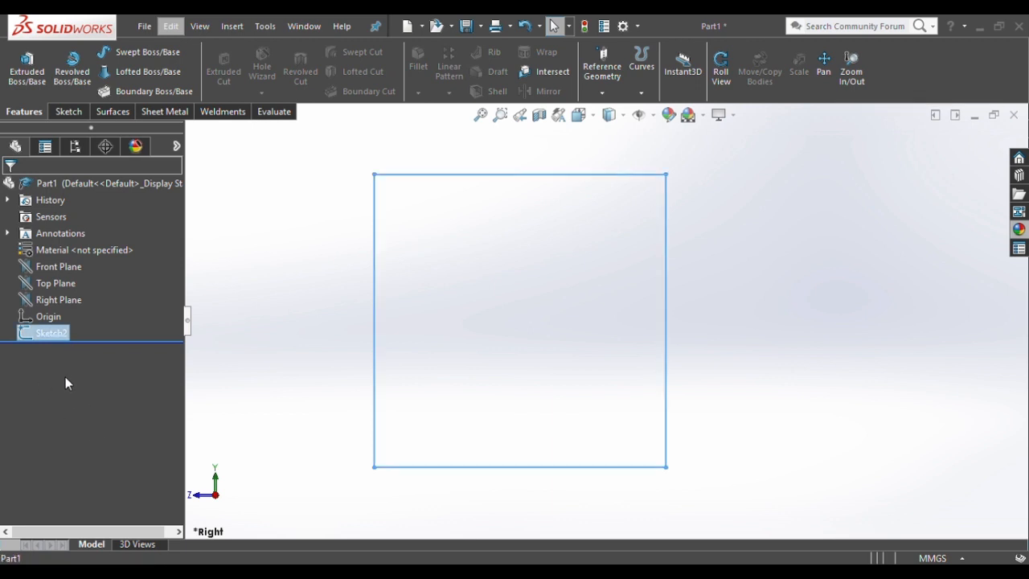
{"action": "left_click", "coordinate": [24, 78]}
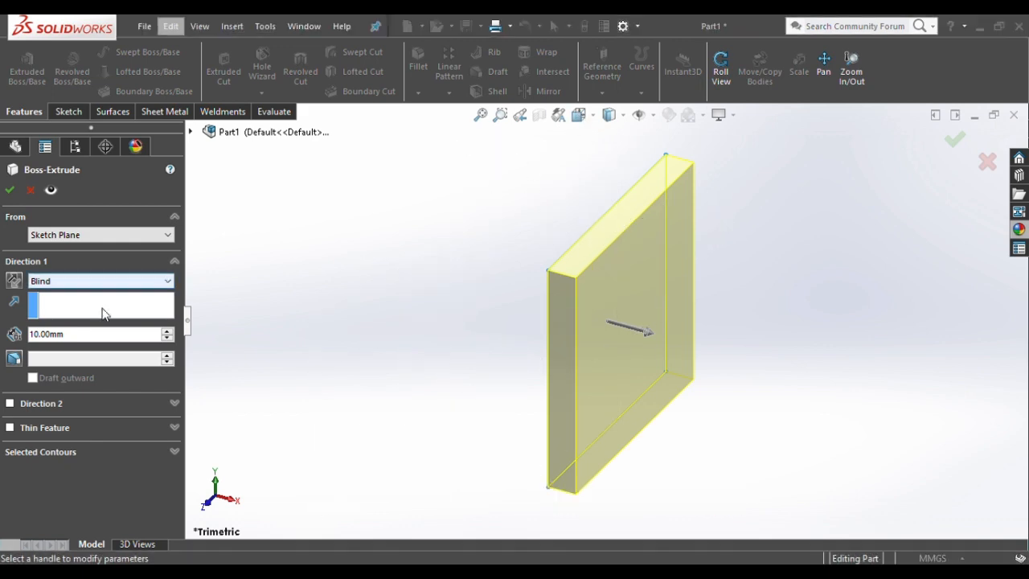
{"action": "left_click", "coordinate": [94, 340]}
{"action": "left_click_drag", "start_coordinate": [86, 340], "coordinate": [9, 332]}
{"action": "type", "text": "19"}
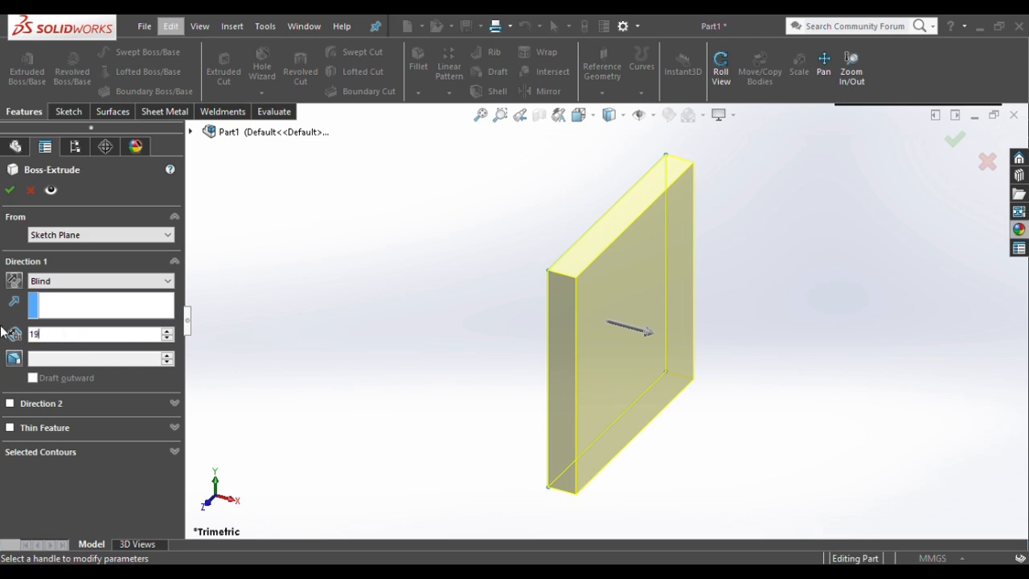
{"action": "key", "text": "Return"}
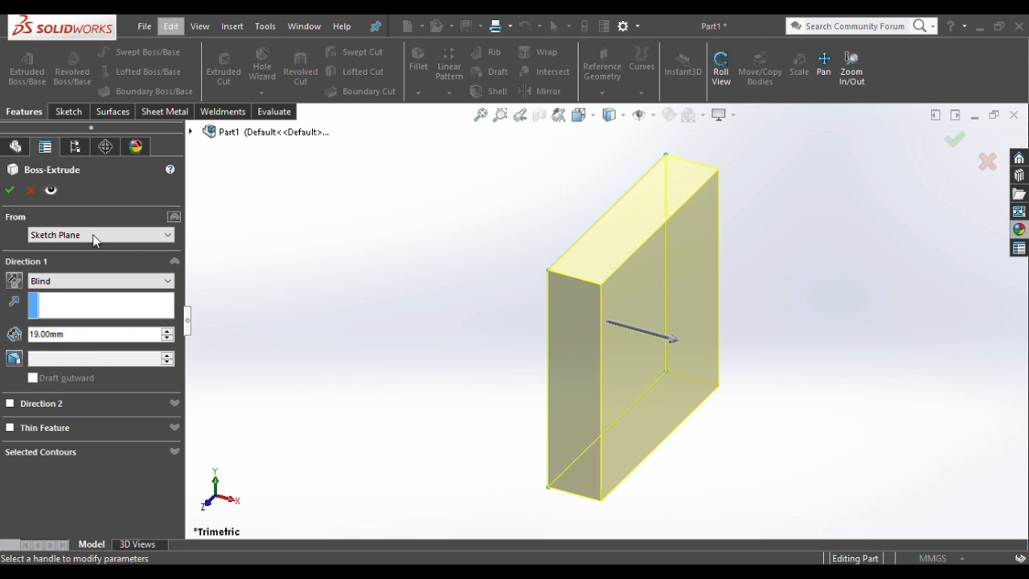
- Reverse the extrusion direction so the block extends to the negative X side, and complete the extrusion
{"action": "left_click", "coordinate": [14, 280]}
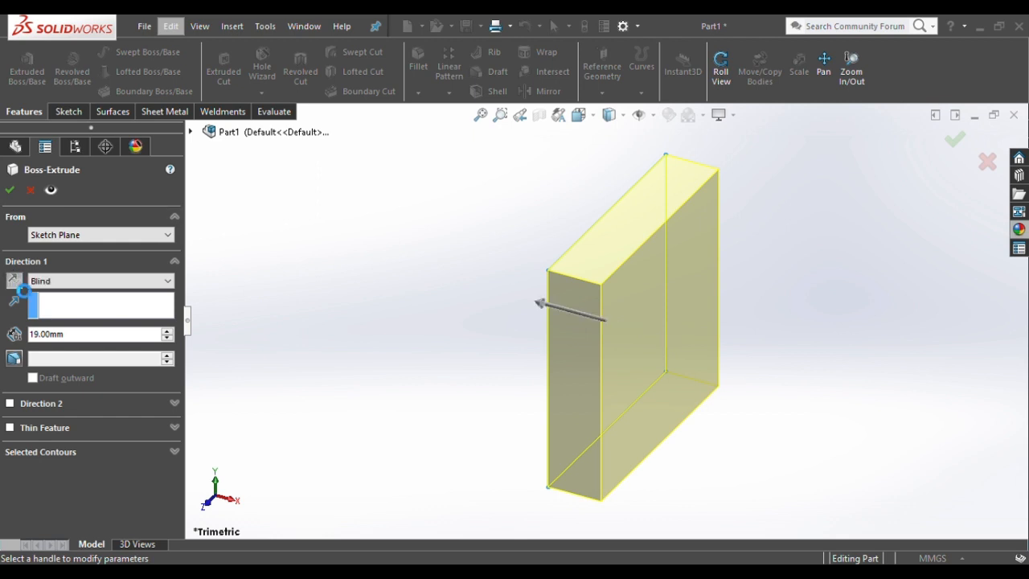
{"action": "left_click", "coordinate": [13, 282]}
{"action": "left_click", "coordinate": [14, 281]}
{"action": "left_click", "coordinate": [14, 281]}
{"action": "left_click", "coordinate": [13, 281]}
{"action": "left_click", "coordinate": [14, 281]}
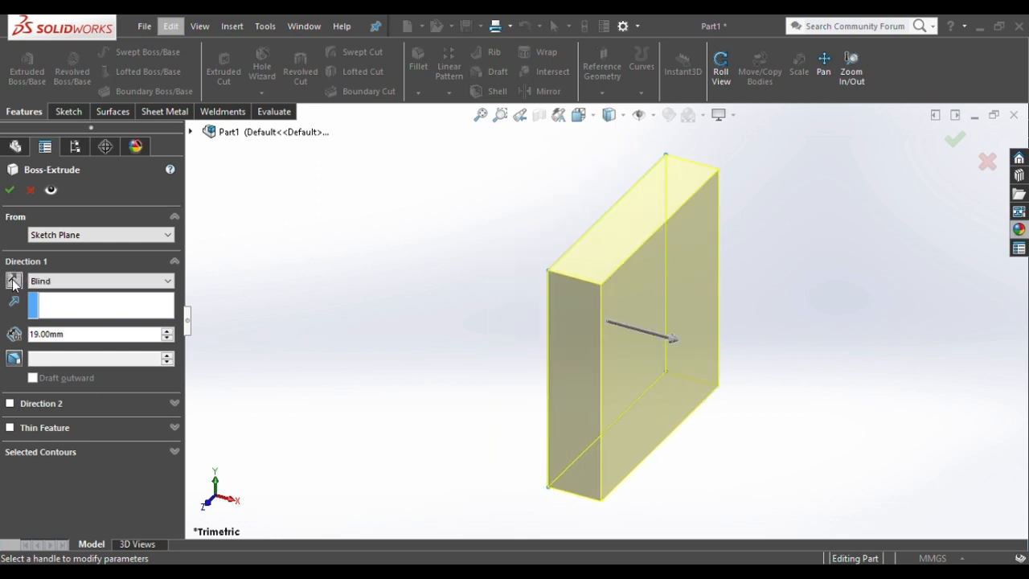
{"action": "left_click", "coordinate": [14, 280]}
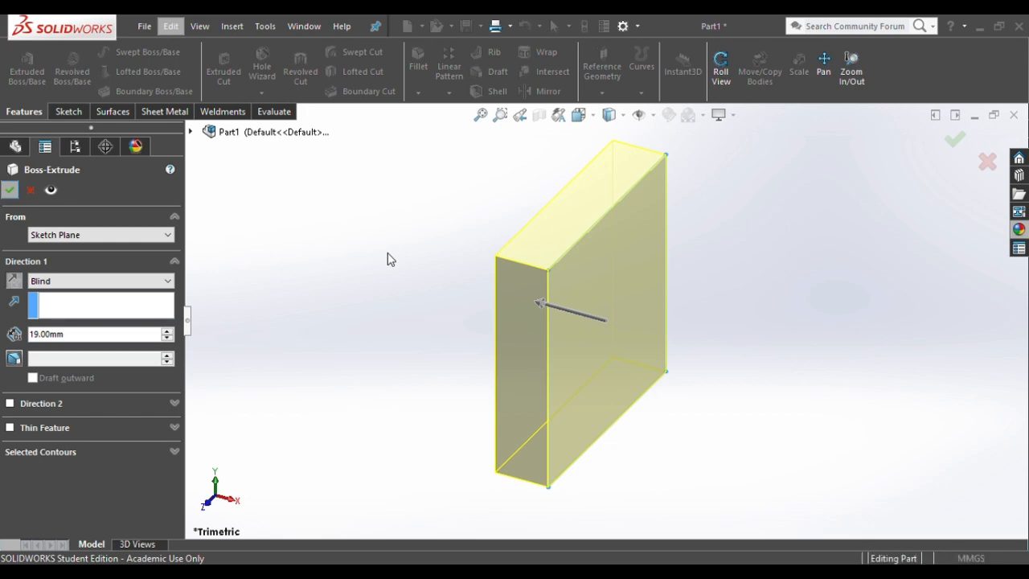
{"action": "key", "text": "Return"}
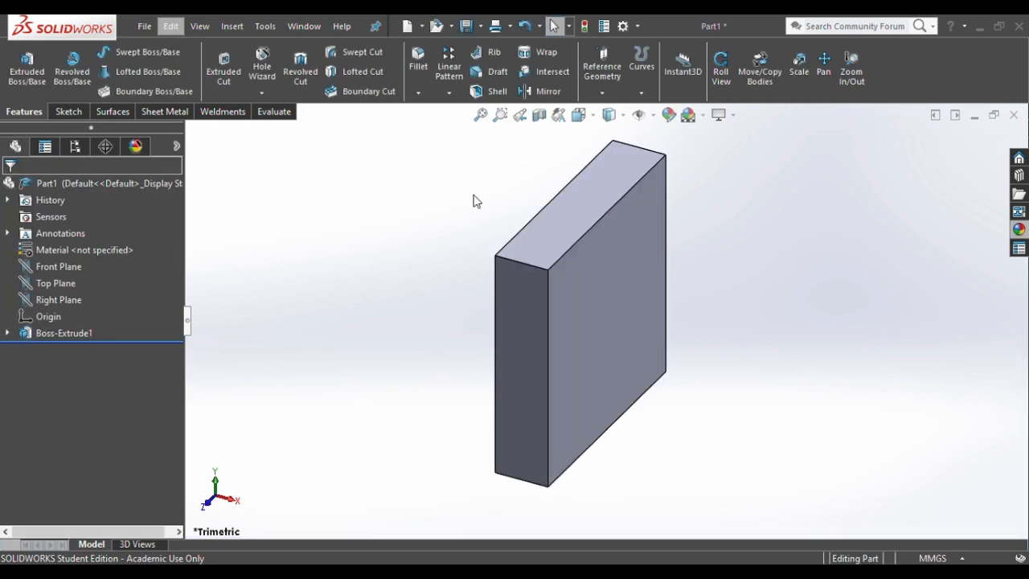
- Show the extruded block in the isometric view
{"action": "left_click", "coordinate": [579, 114]}
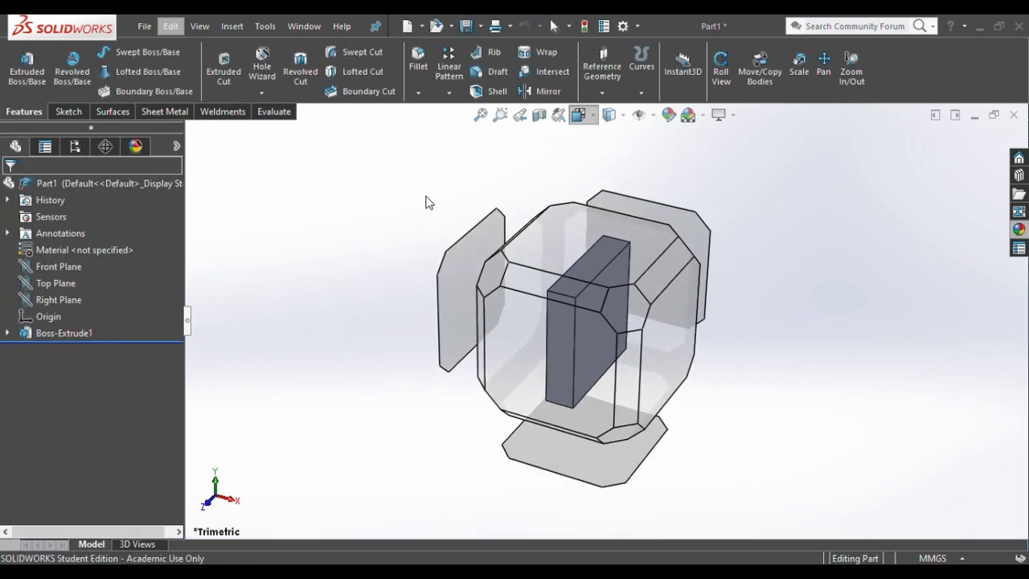
{"action": "left_click", "coordinate": [440, 193]}
{"action": "left_click", "coordinate": [577, 117]}
{"action": "left_click", "coordinate": [662, 175]}
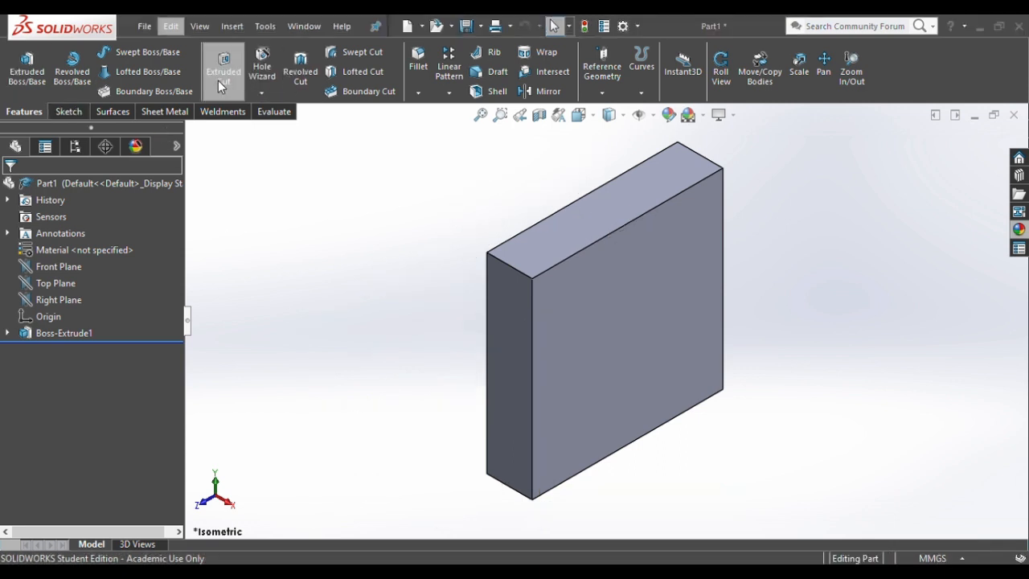
{"action": "left_click", "coordinate": [521, 354]}
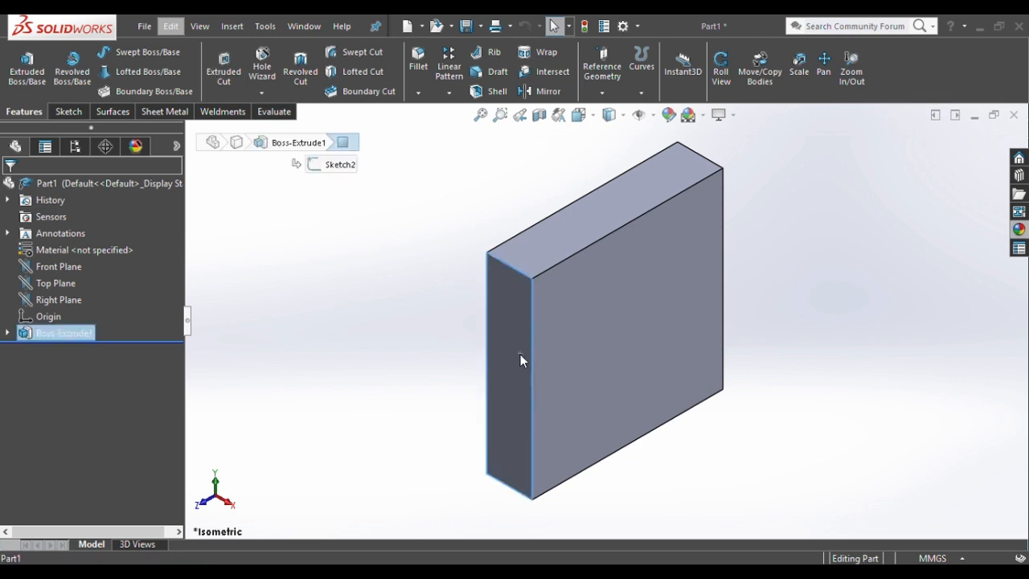
{"action": "left_click", "coordinate": [600, 362]}
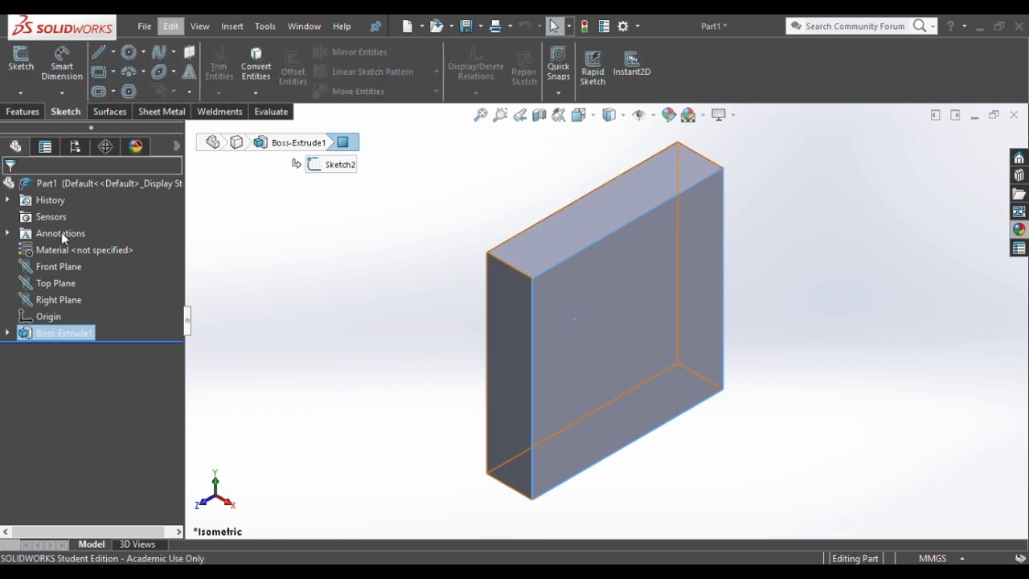
{"action": "left_click", "coordinate": [18, 113]}
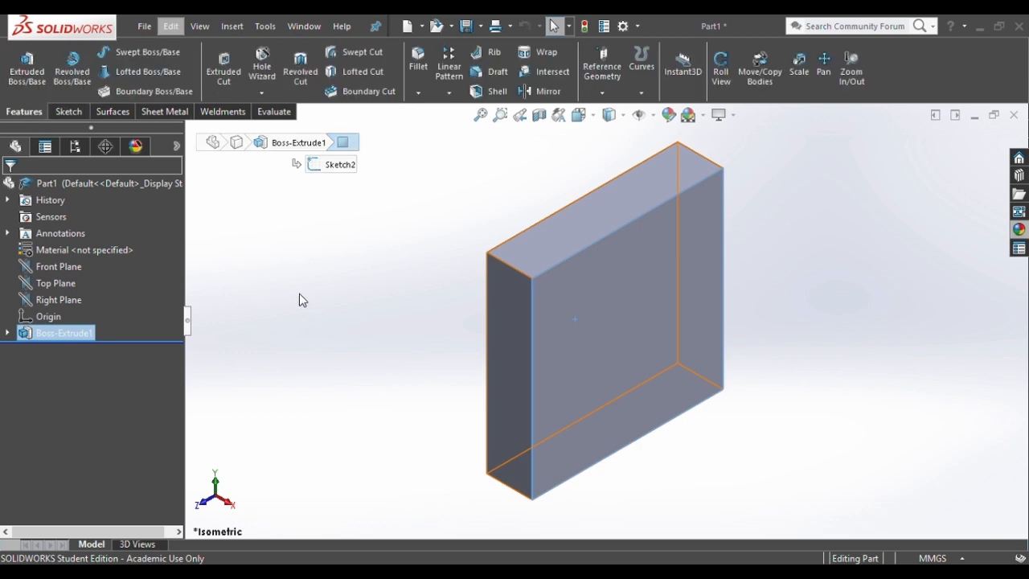
{"action": "left_click", "coordinate": [757, 413]}
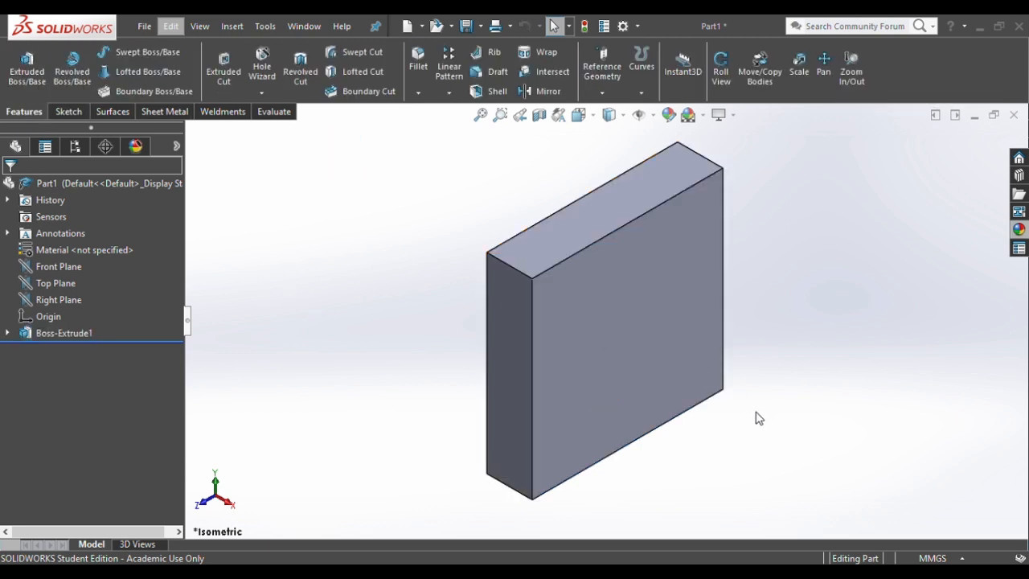
- Start an Extruded Cut sketch on the block's large square face and orient the view normal to it
{"action": "left_click", "coordinate": [598, 342]}
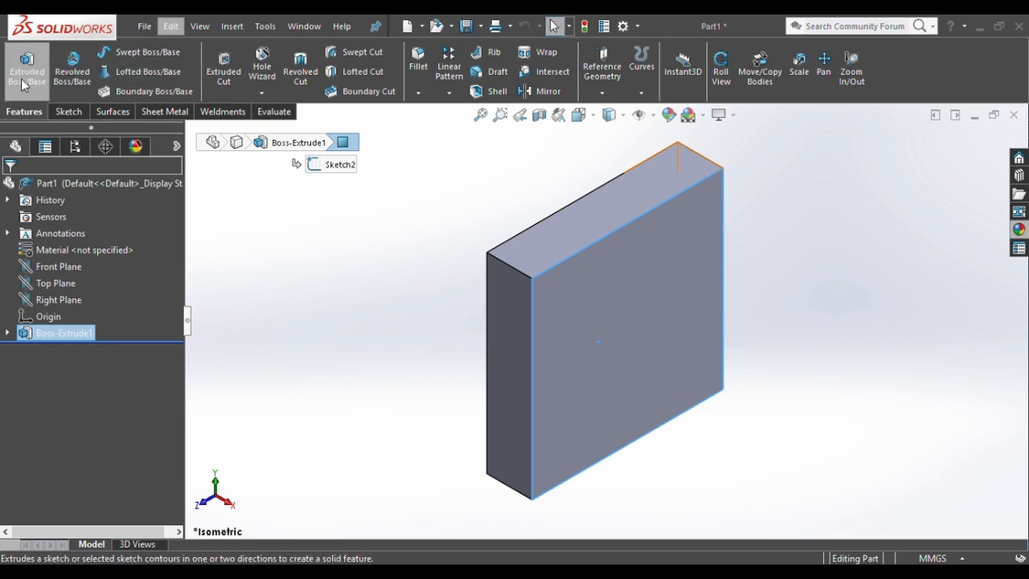
{"action": "left_click", "coordinate": [223, 76]}
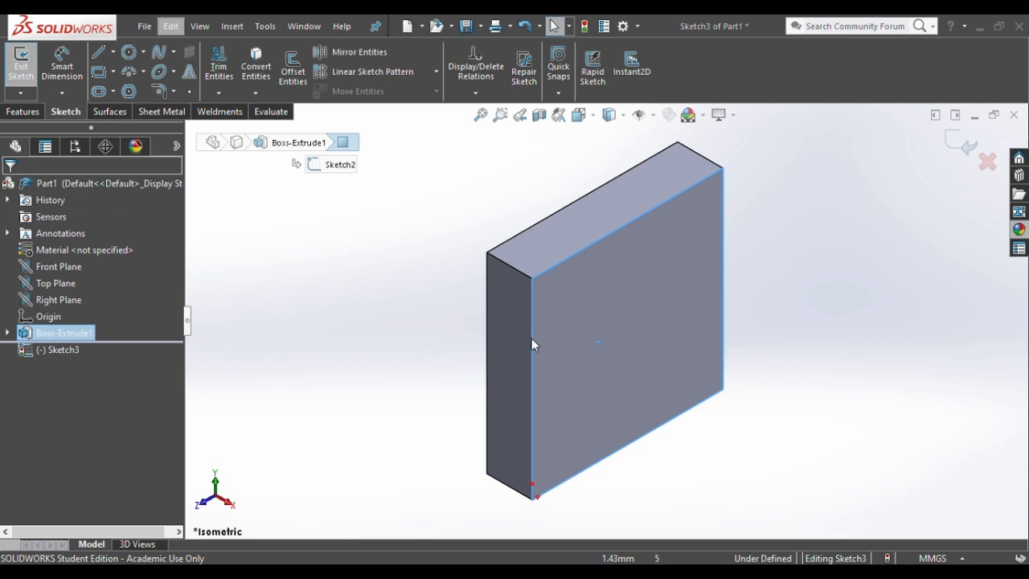
{"action": "left_click", "coordinate": [347, 375]}
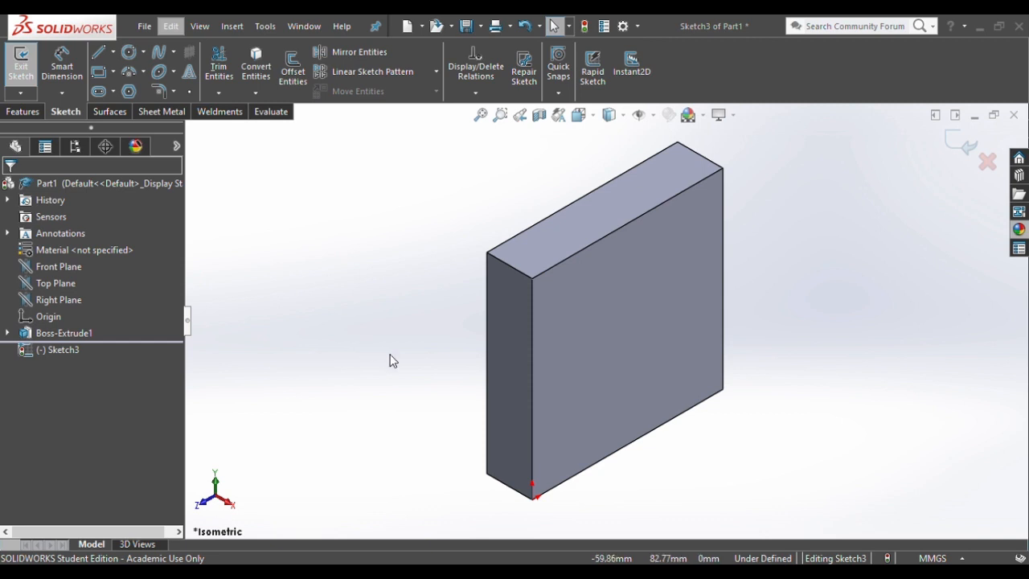
{"action": "left_click", "coordinate": [579, 118]}
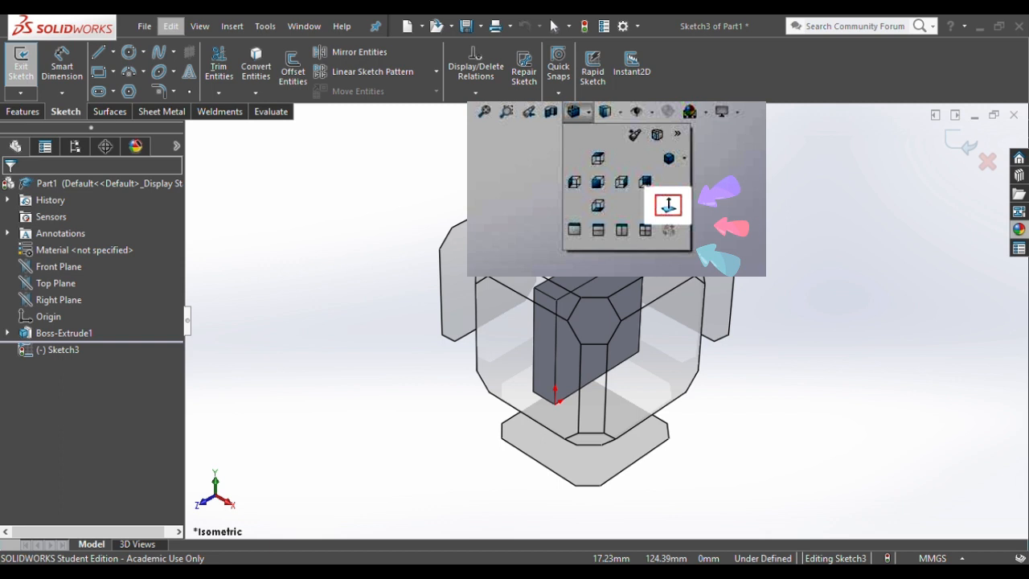
{"action": "left_click", "coordinate": [667, 206]}
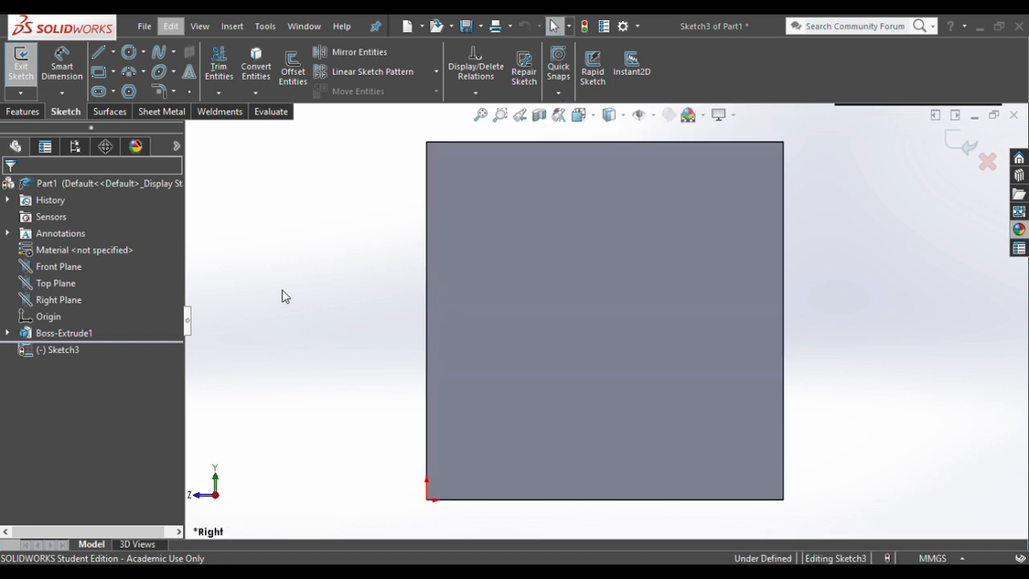
- Examine the block from the front and around its lower corner at the sketch origin, ending with the whole square face in view
{"action": "key", "text": "ctrl+1"}
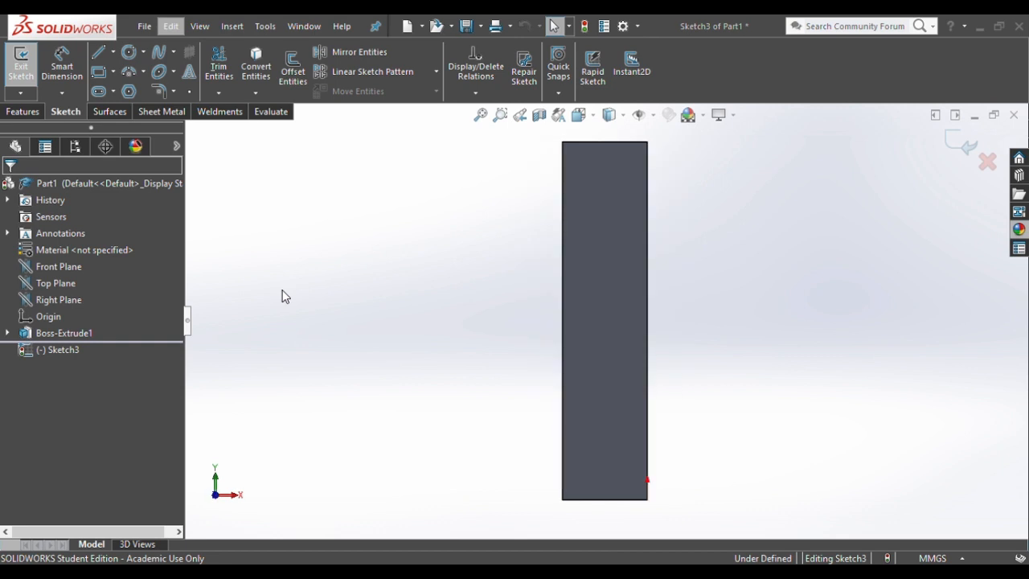
{"action": "key", "text": "ctrl+4"}
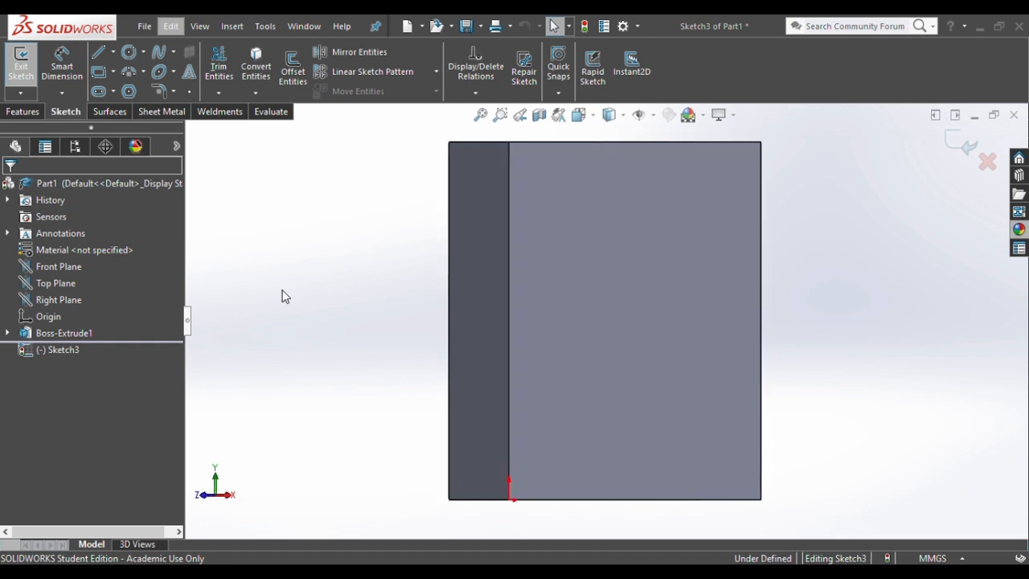
{"action": "left_click", "coordinate": [500, 115]}
{"action": "left_click_drag", "start_coordinate": [362, 409], "coordinate": [515, 543]}
{"action": "key", "text": "Escape"}
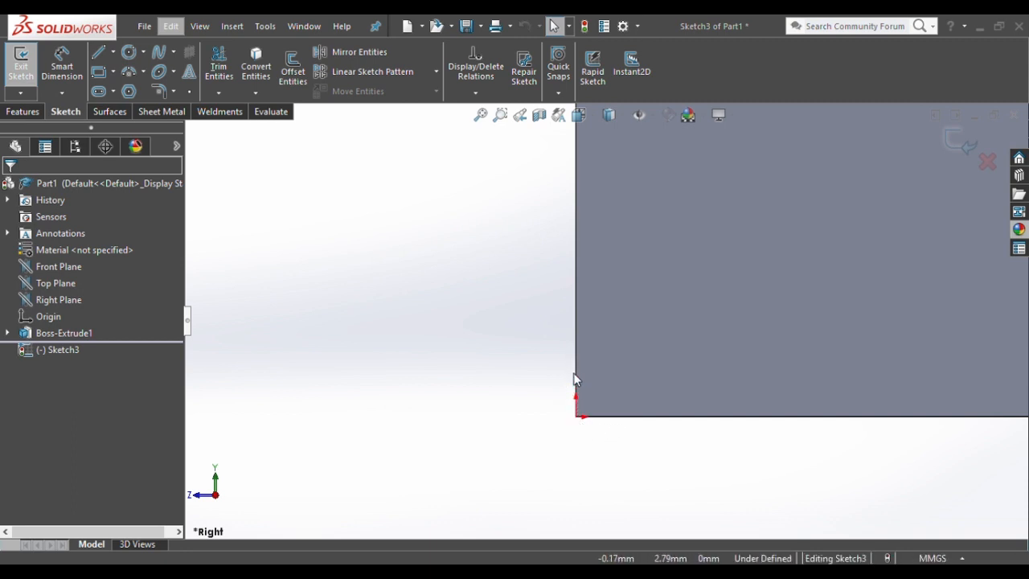
{"action": "key", "text": "Left"}
{"action": "key", "text": "Left"}
{"action": "key", "text": "Left"}
{"action": "key", "text": "Left"}
{"action": "key", "text": "Left"}
{"action": "key", "text": "Left"}
{"action": "key", "text": "Left"}
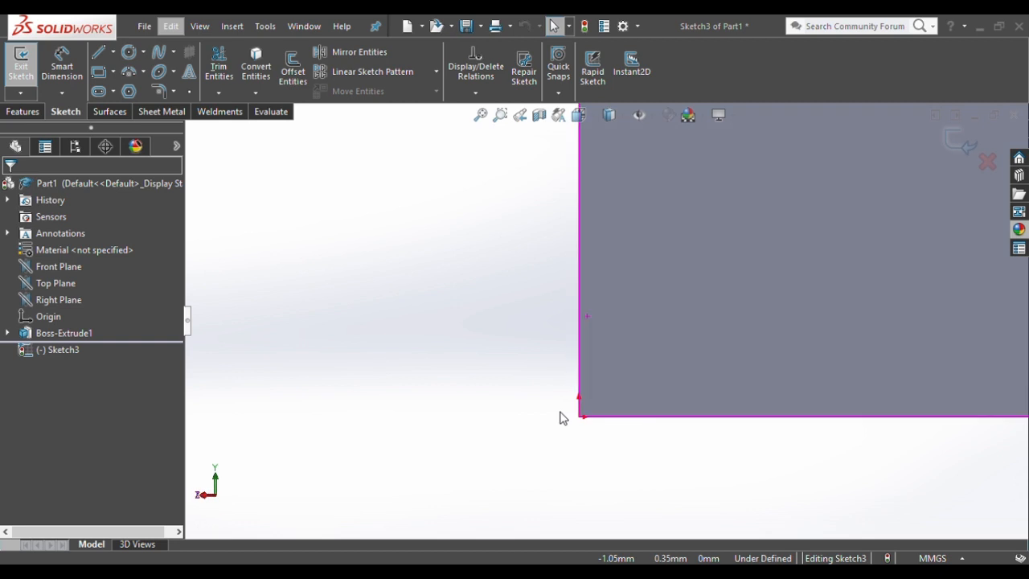
{"action": "key", "text": "Left"}
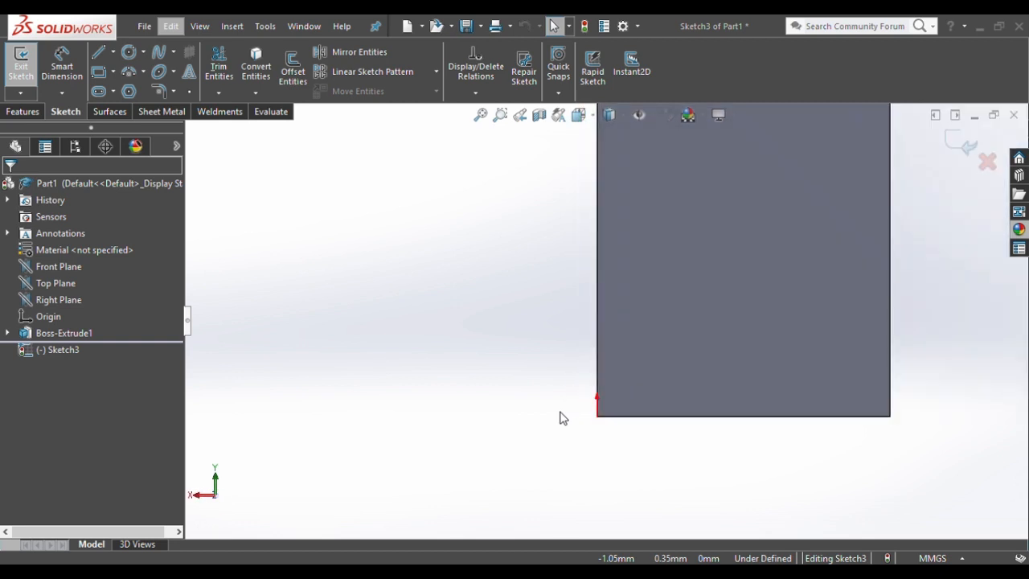
{"action": "key", "text": "Left"}
{"action": "key", "text": "Left"}
{"action": "key", "text": "Left"}
{"action": "key", "text": "Left"}
{"action": "key", "text": "Left"}
{"action": "key", "text": "Left"}
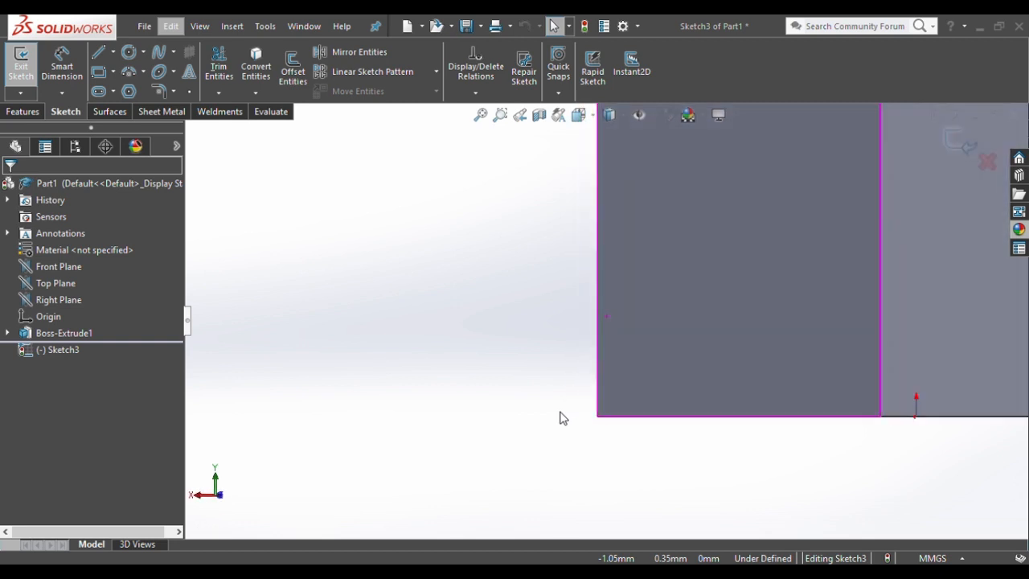
{"action": "key", "text": "Left"}
{"action": "key", "text": "Left"}
{"action": "key", "text": "Left"}
{"action": "key", "text": "Left"}
{"action": "key", "text": "Left"}
{"action": "key", "text": "Left"}
{"action": "key", "text": "Left"}
{"action": "key", "text": "Left"}
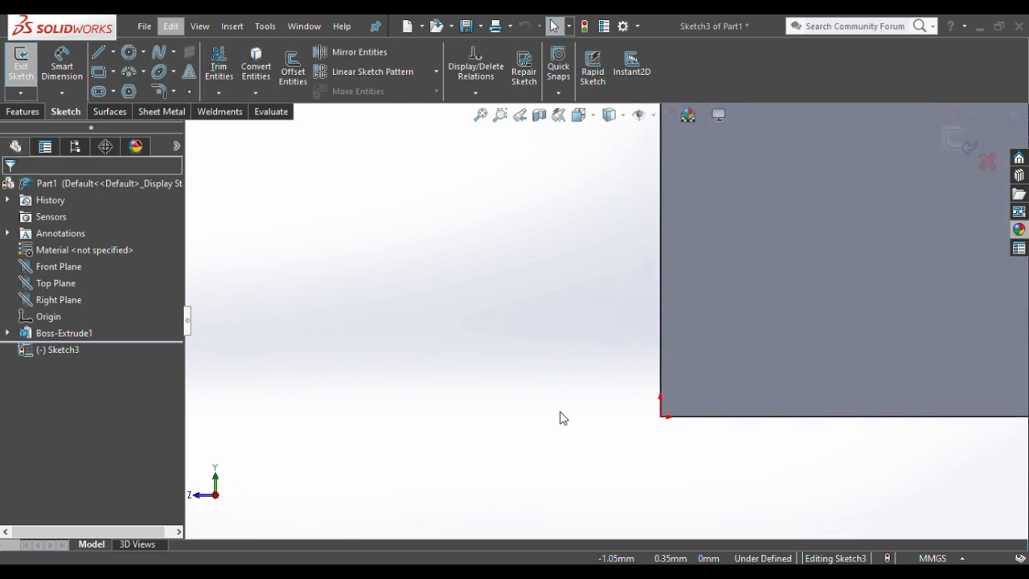
{"action": "left_click", "coordinate": [480, 115]}
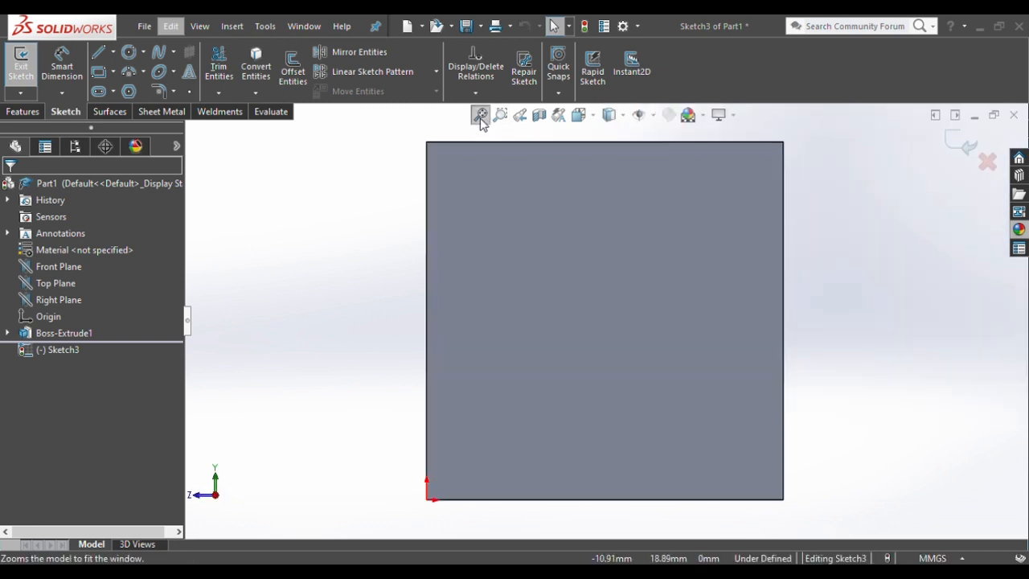
- Sketch a circle about 11.6 mm in diameter, centred about 9 mm from the face's left edge and 55 mm above its bottom edge
{"action": "left_click", "coordinate": [127, 56]}
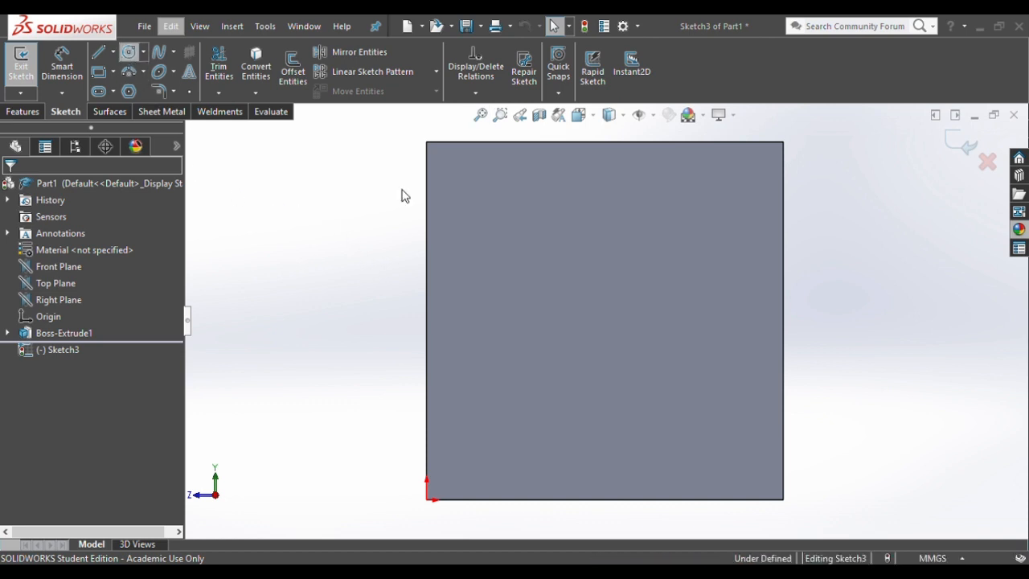
{"action": "left_click", "coordinate": [466, 255]}
{"action": "left_click", "coordinate": [488, 274]}
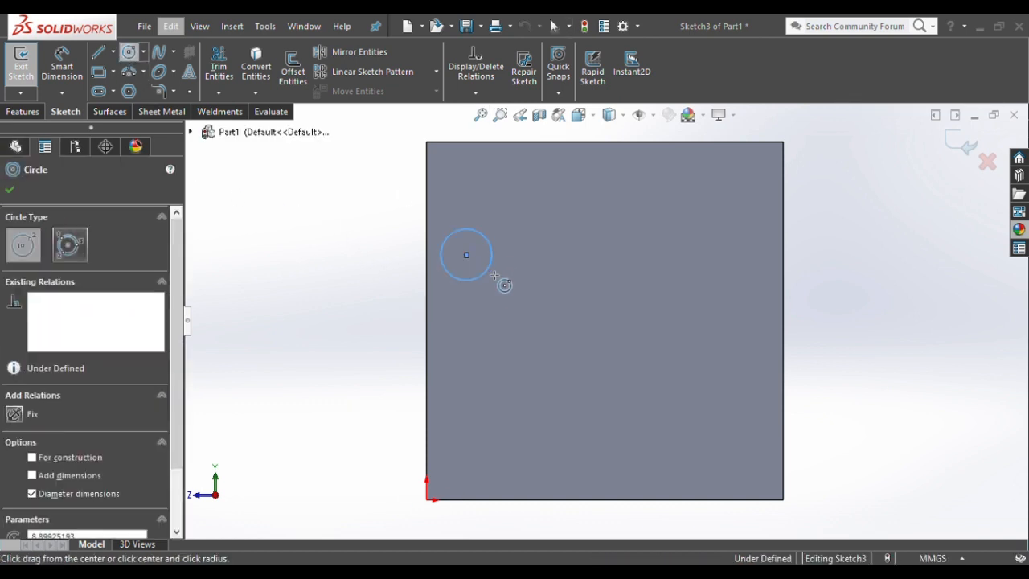
{"action": "left_click", "coordinate": [670, 255]}
{"action": "left_click", "coordinate": [693, 278]}
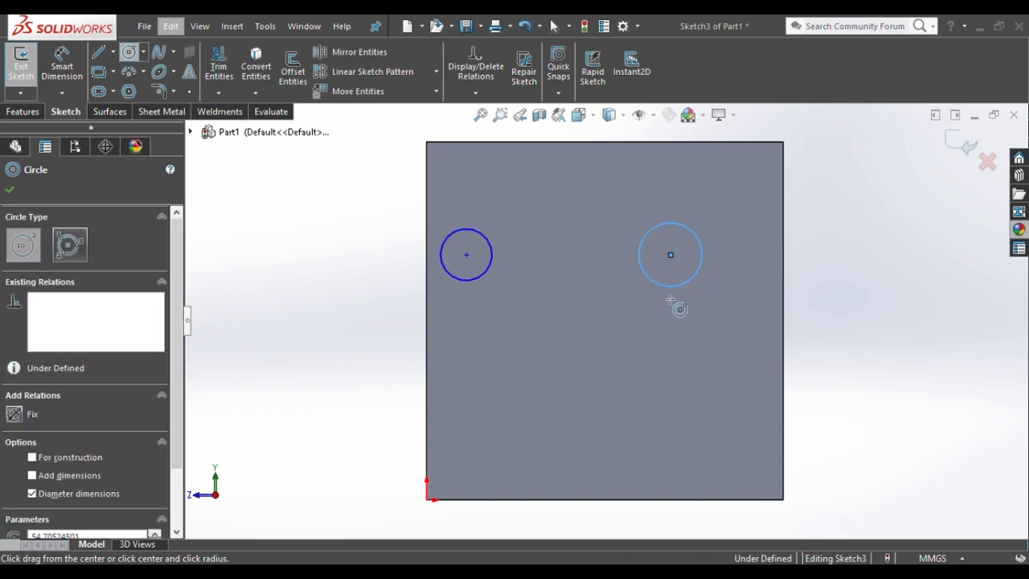
{"action": "key", "text": "Escape"}
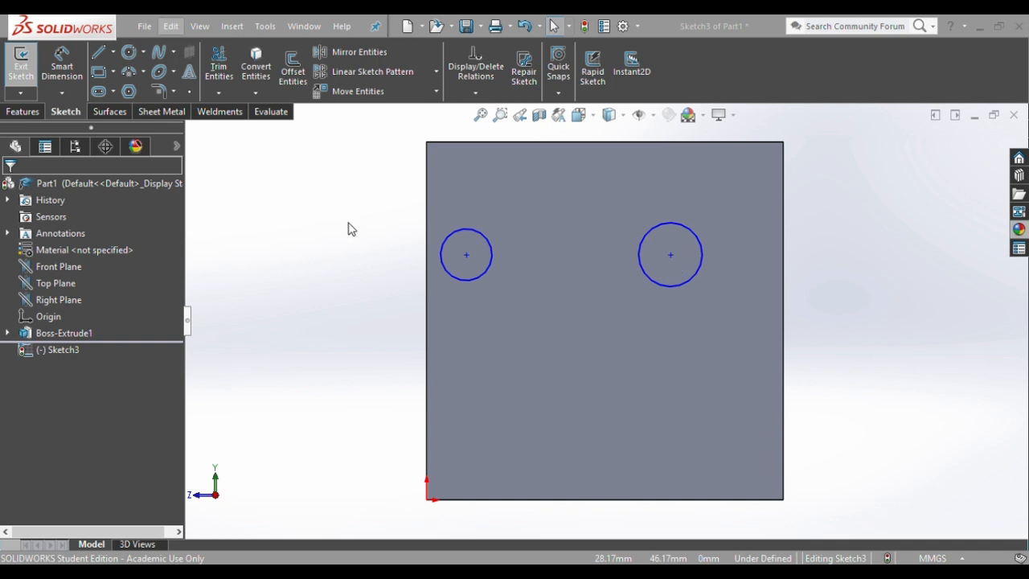
{"action": "left_click", "coordinate": [669, 224]}
{"action": "key", "text": "Delete"}
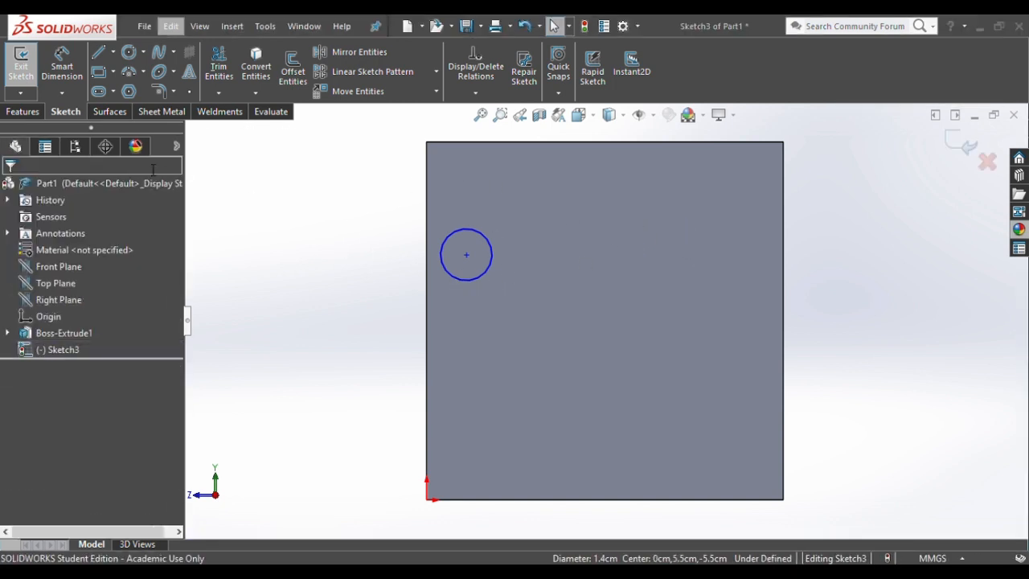
- Dimension the circle's diameter as 10 mm
{"action": "left_click", "coordinate": [61, 67]}
{"action": "left_click", "coordinate": [460, 243]}
{"action": "left_click", "coordinate": [298, 227]}
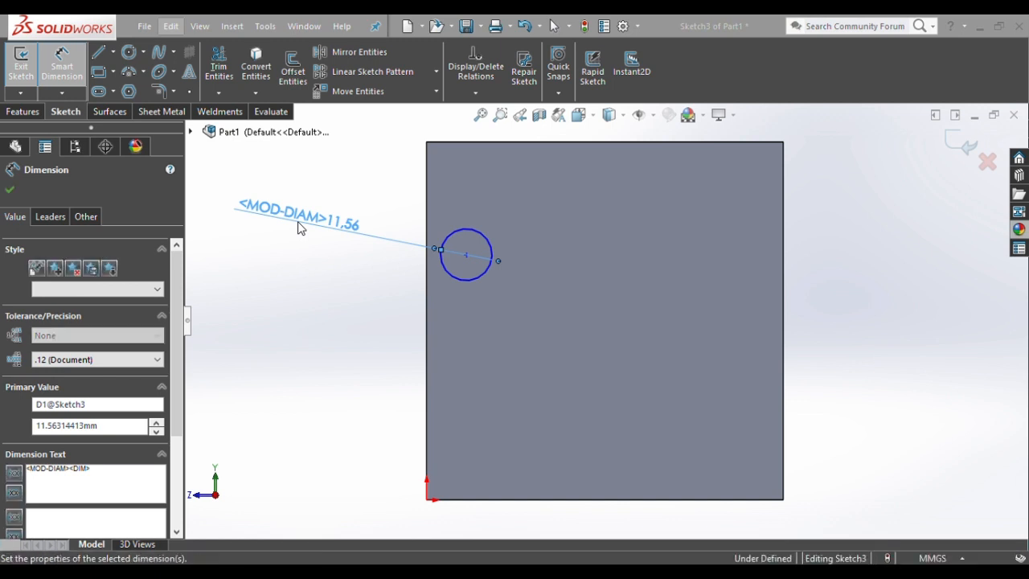
{"action": "type", "text": "10"}
{"action": "key", "text": "Return"}
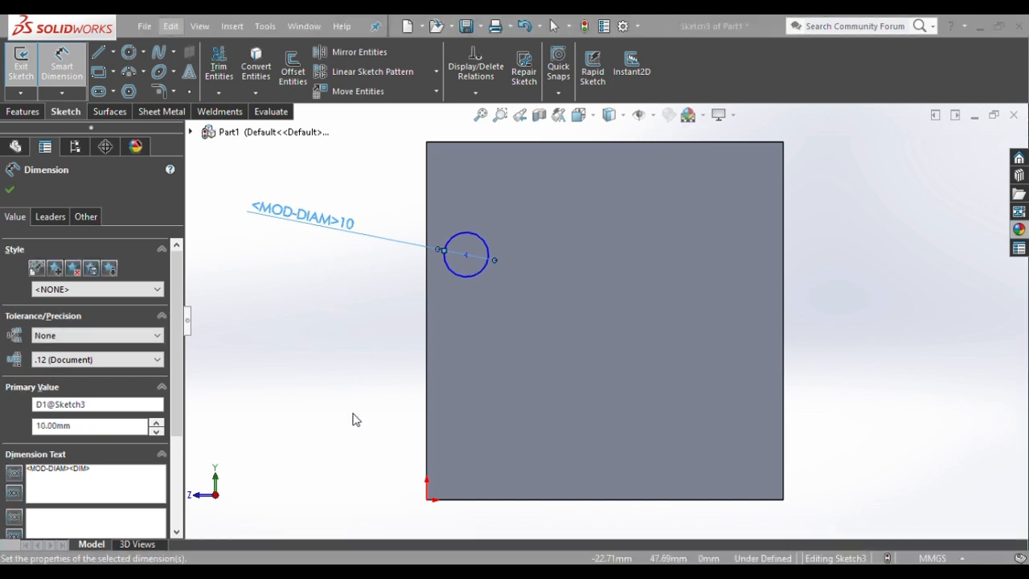
{"action": "left_click", "coordinate": [306, 365]}
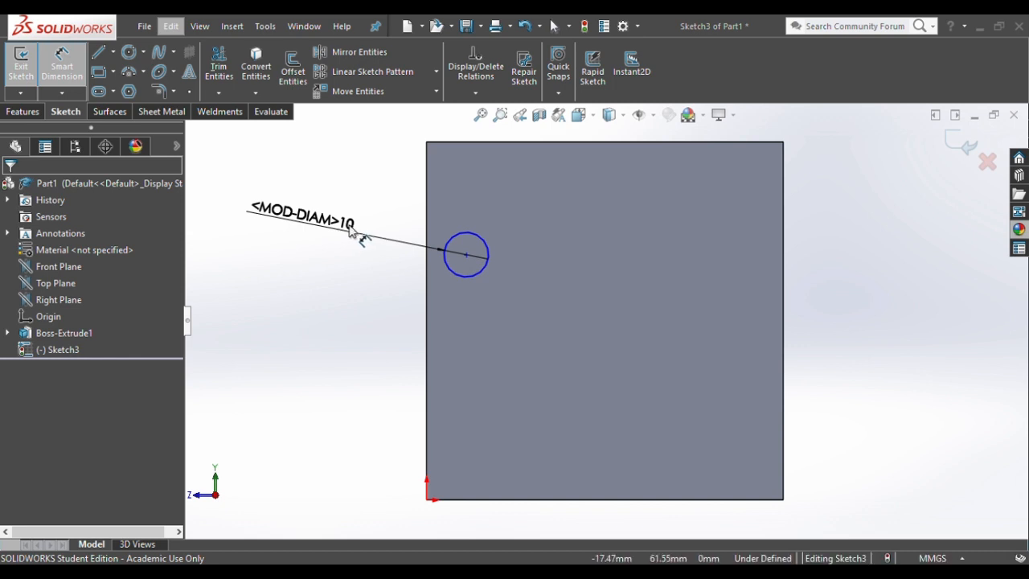
- Dimension the height of the circle's centre above the block's bottom edge as 45 mm
{"action": "left_click", "coordinate": [467, 255]}
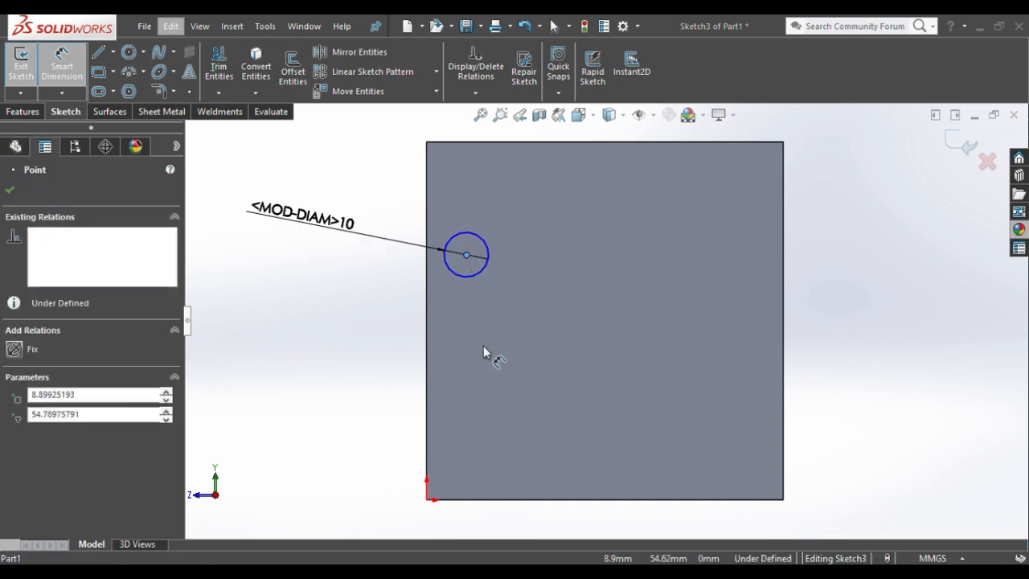
{"action": "left_click", "coordinate": [483, 500]}
{"action": "left_click", "coordinate": [337, 405]}
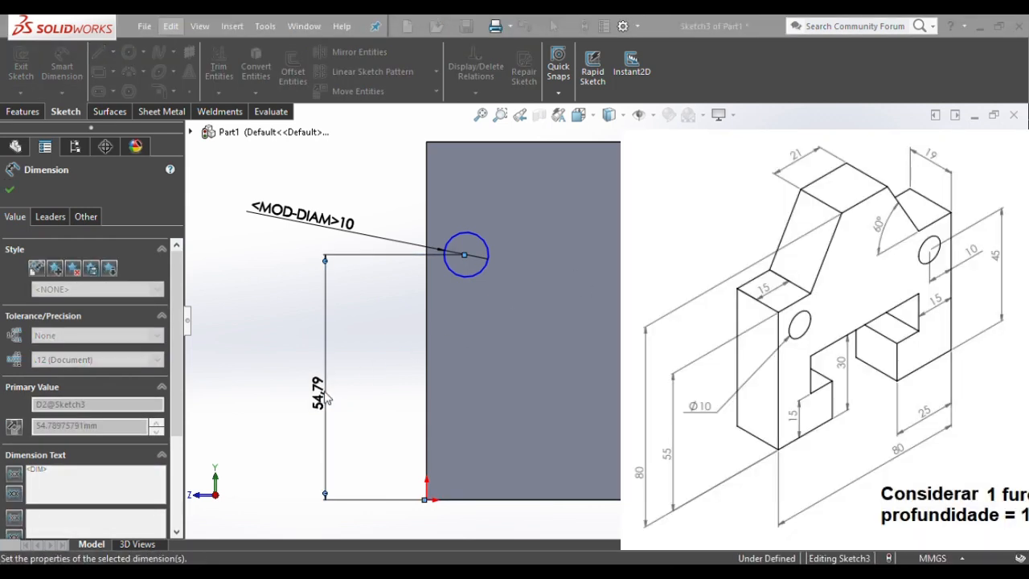
{"action": "type", "text": "45"}
{"action": "key", "text": "Return"}
- Dimension the distance from the block's left edge to the circle's centre as 10 mm, and end dimensioning
{"action": "left_click", "coordinate": [427, 346]}
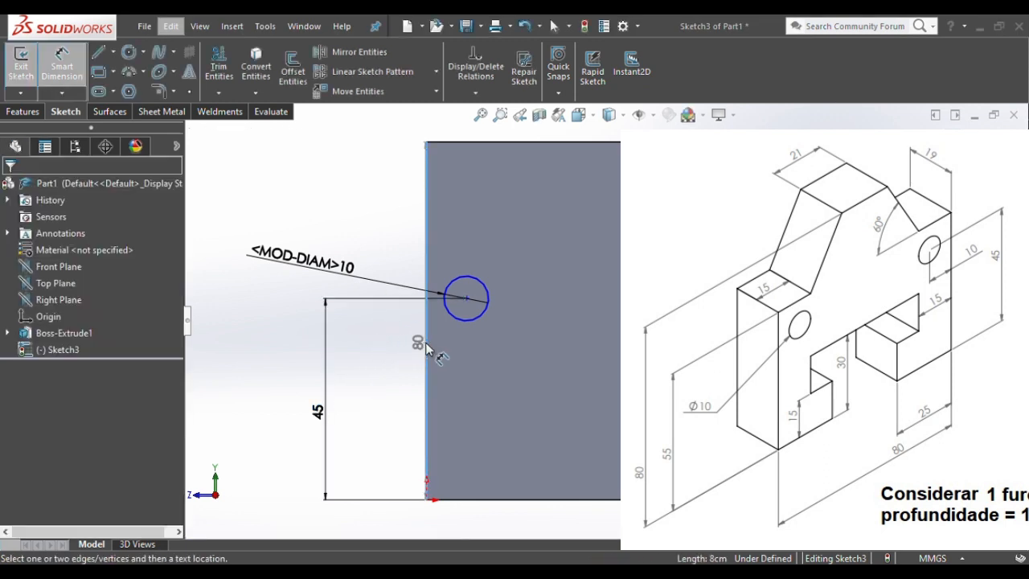
{"action": "left_click", "coordinate": [467, 299]}
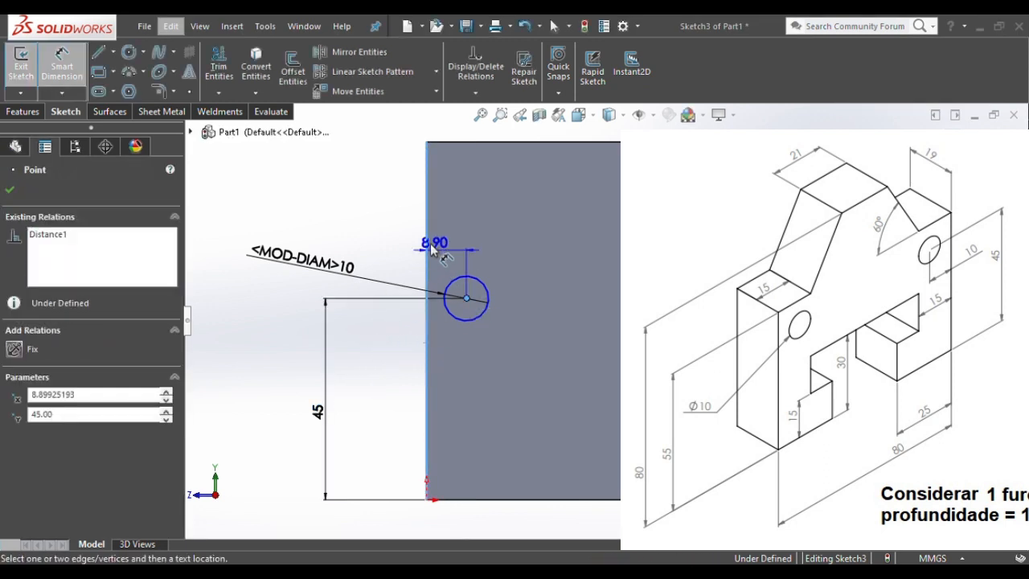
{"action": "left_click", "coordinate": [365, 214]}
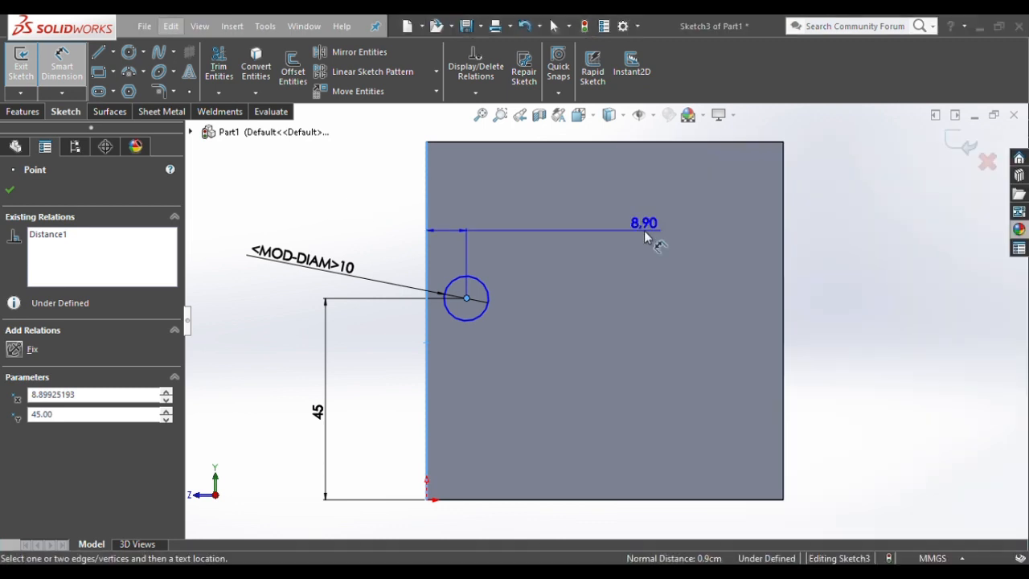
{"action": "left_click", "coordinate": [306, 213]}
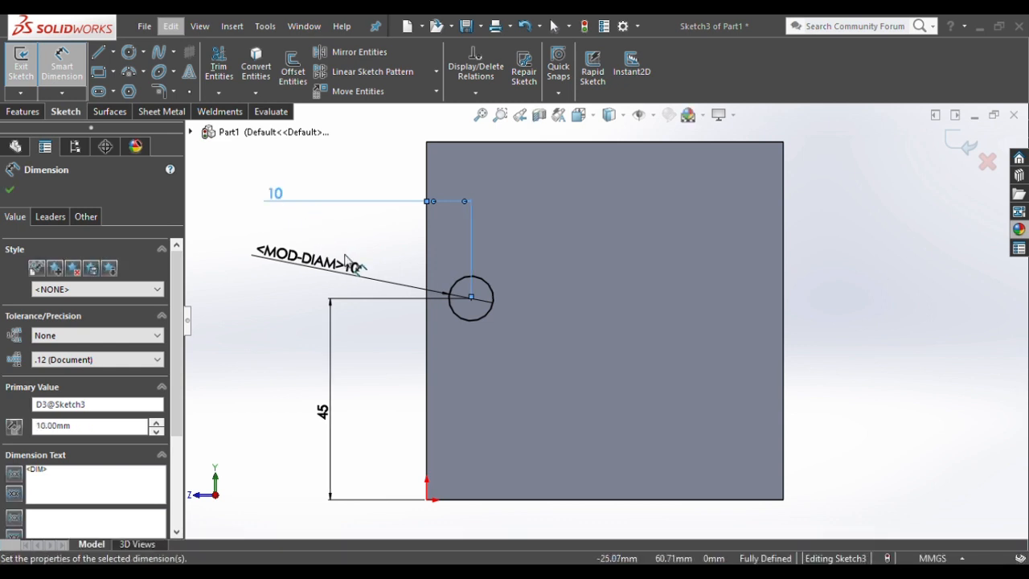
{"action": "left_click", "coordinate": [249, 361]}
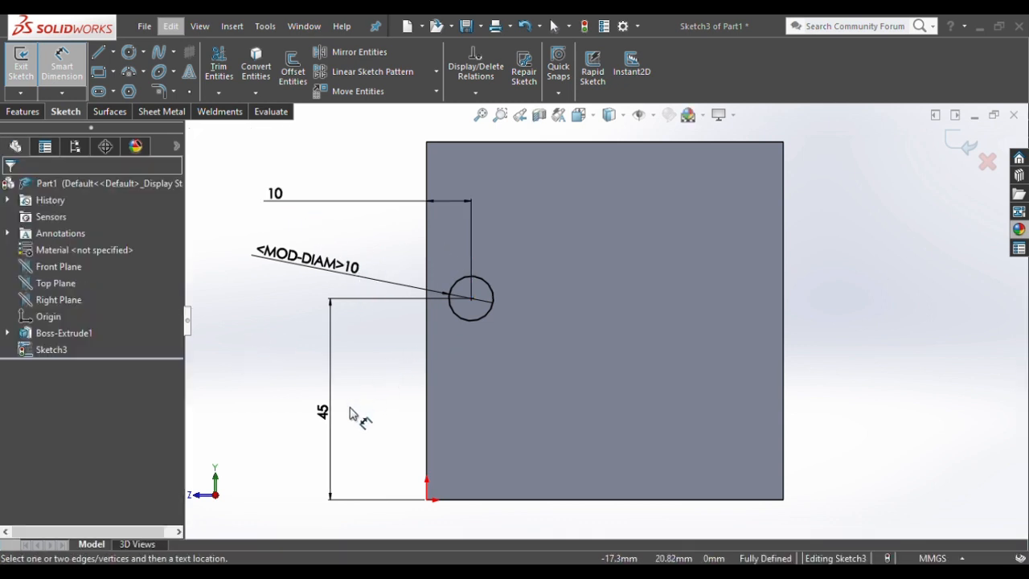
{"action": "key", "text": "Escape"}
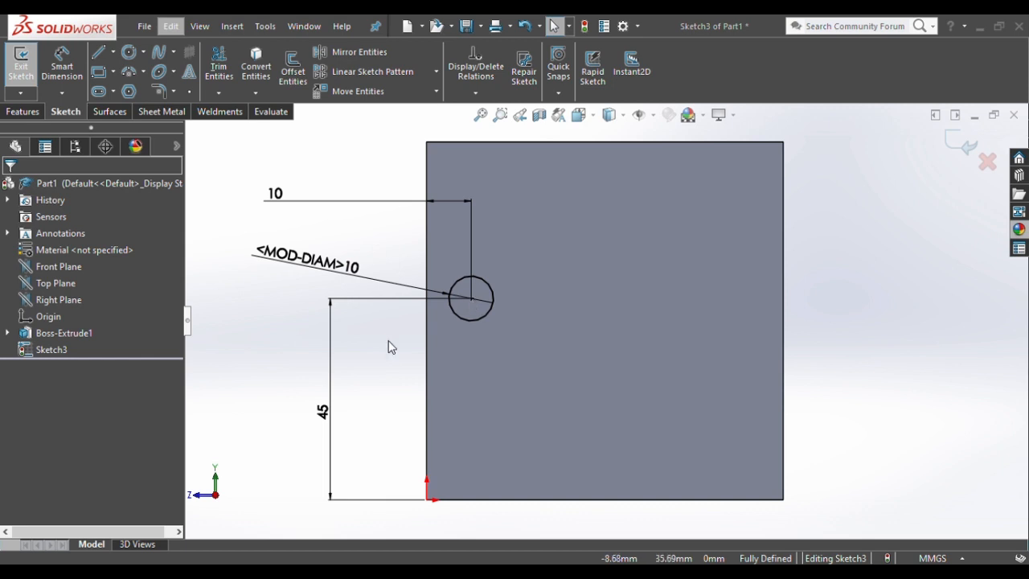
- Finish the sketch and cut the 10 mm circle through the whole block with the Through All end condition
{"action": "key", "text": "Right"}
{"action": "key", "text": "Right"}
{"action": "key", "text": "Down"}
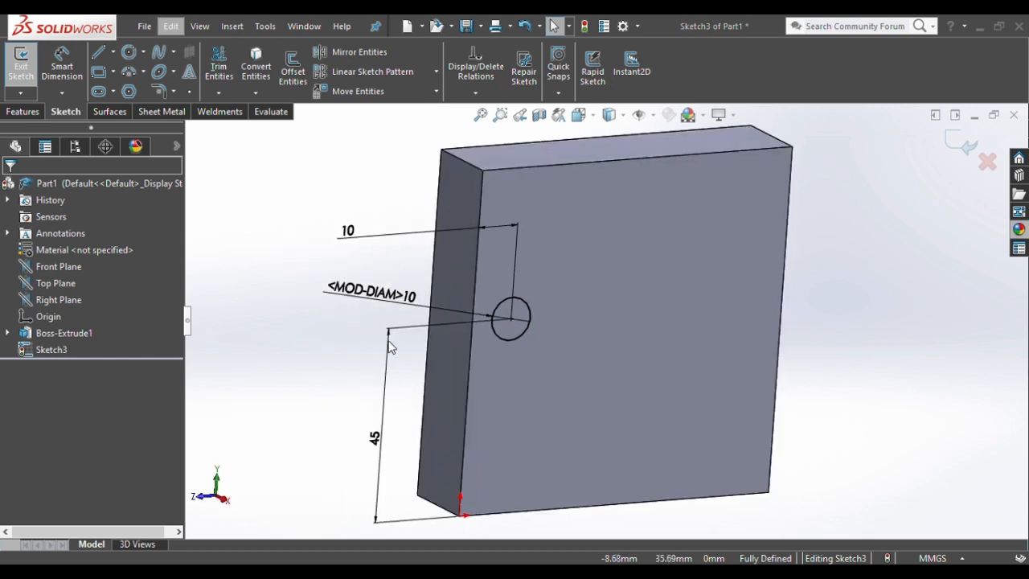
{"action": "left_click", "coordinate": [579, 115]}
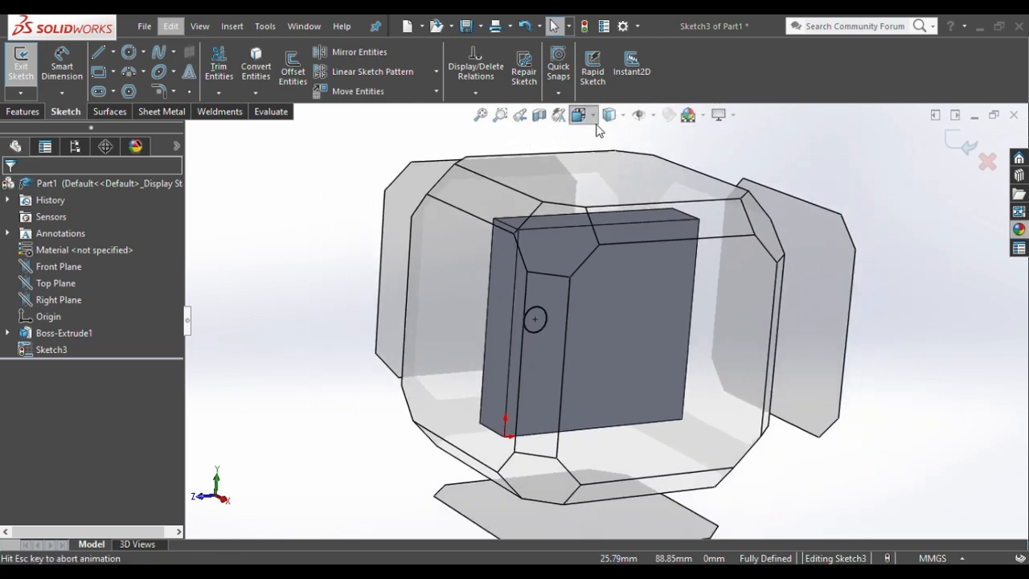
{"action": "left_click", "coordinate": [445, 221]}
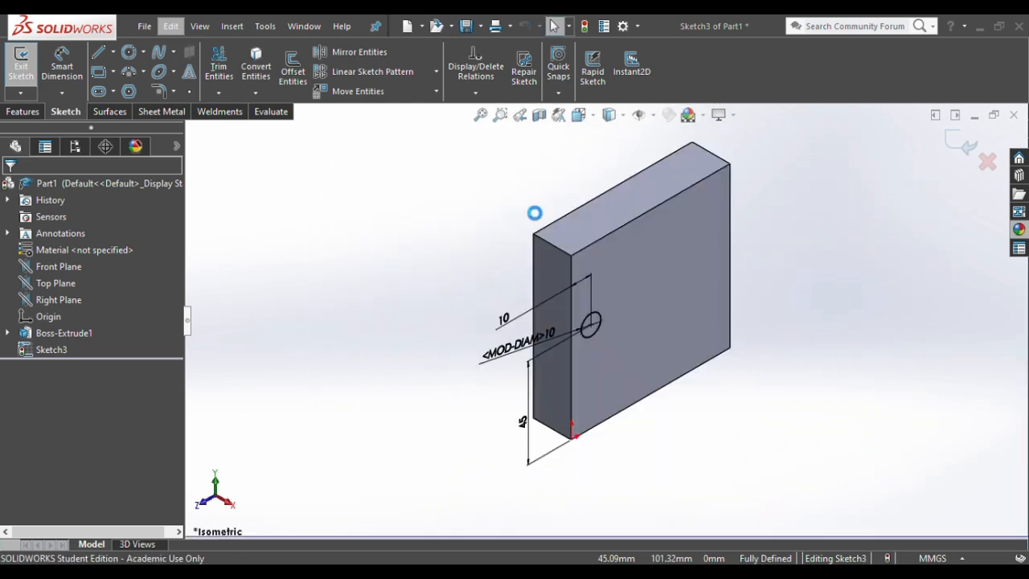
{"action": "left_click", "coordinate": [967, 146]}
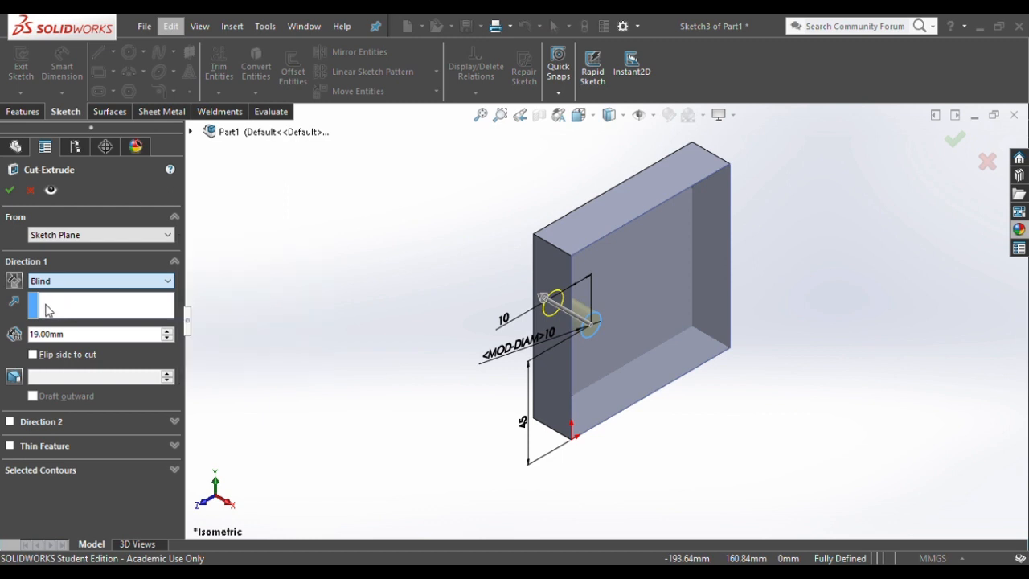
{"action": "key", "text": "Down"}
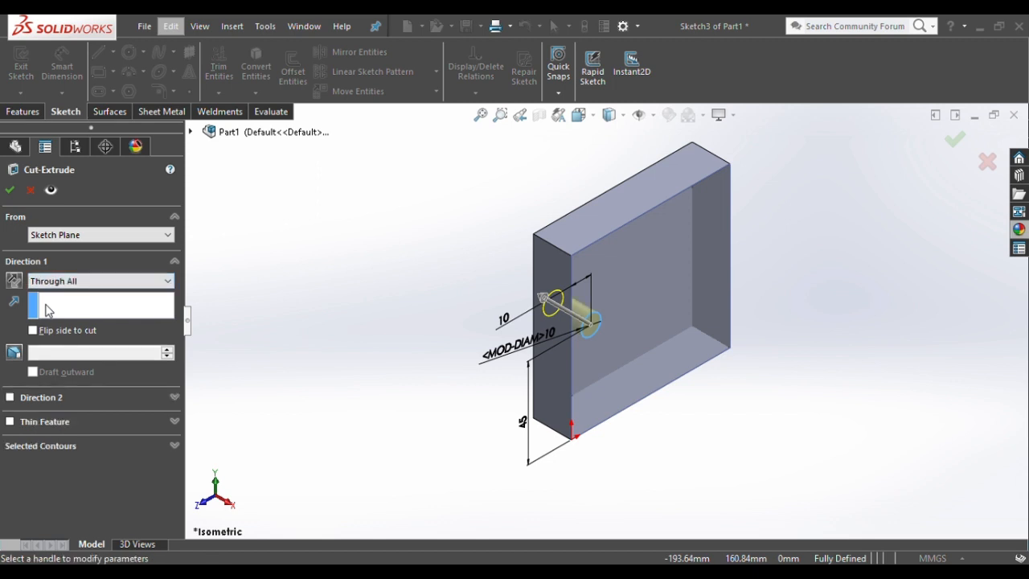
{"action": "left_click", "coordinate": [10, 193]}
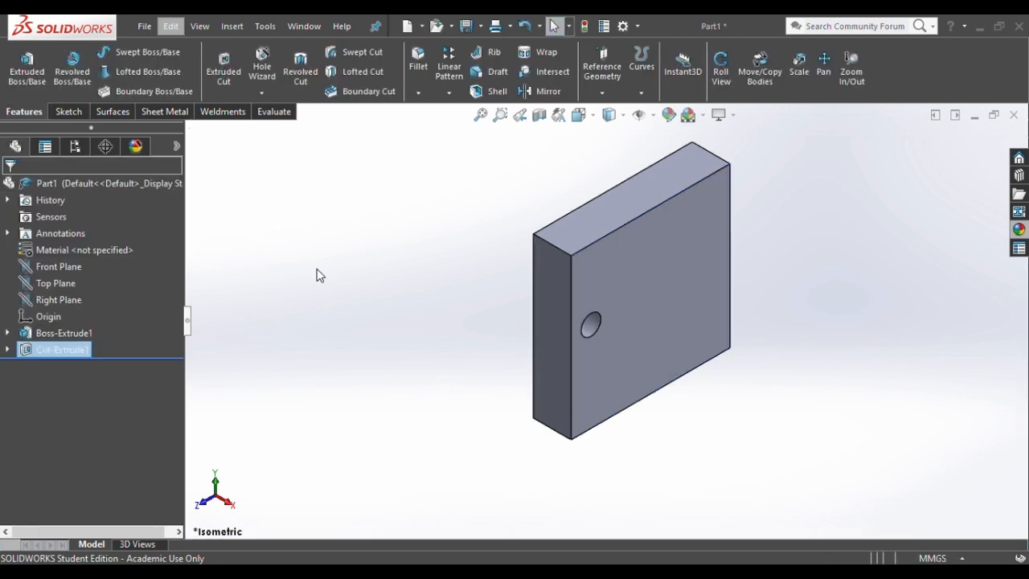
- Start an extruded cut on the block's large front face and sketch a circle about 20.5 mm in diameter, centred about 50 mm from the left edge
{"action": "left_click", "coordinate": [672, 310]}
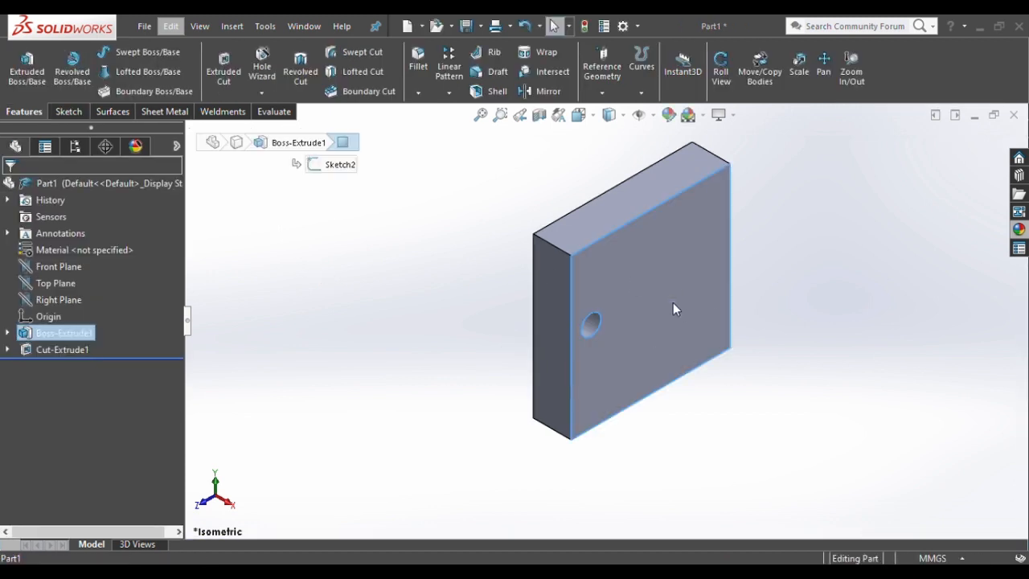
{"action": "left_click", "coordinate": [350, 360]}
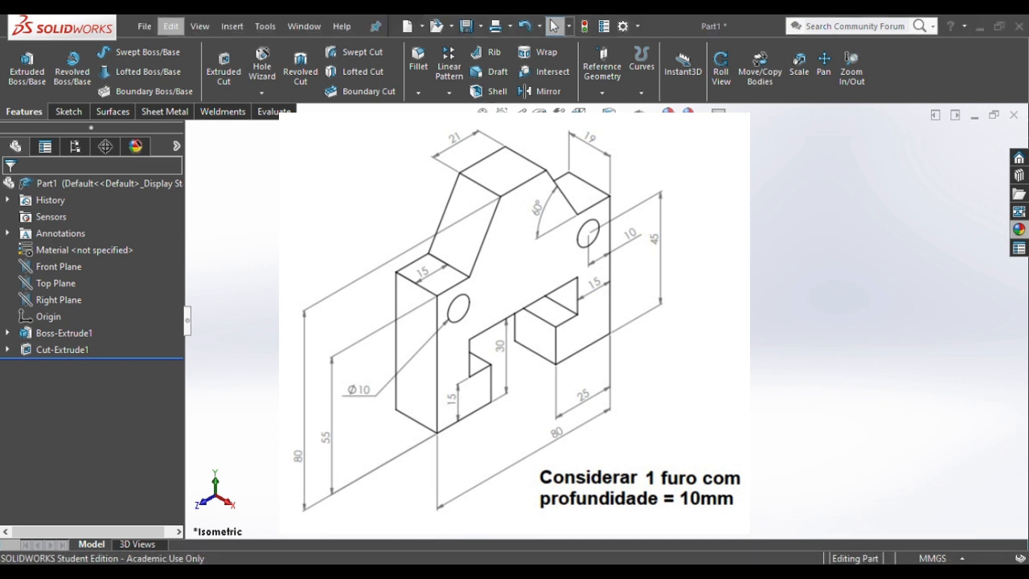
{"action": "left_click", "coordinate": [271, 137]}
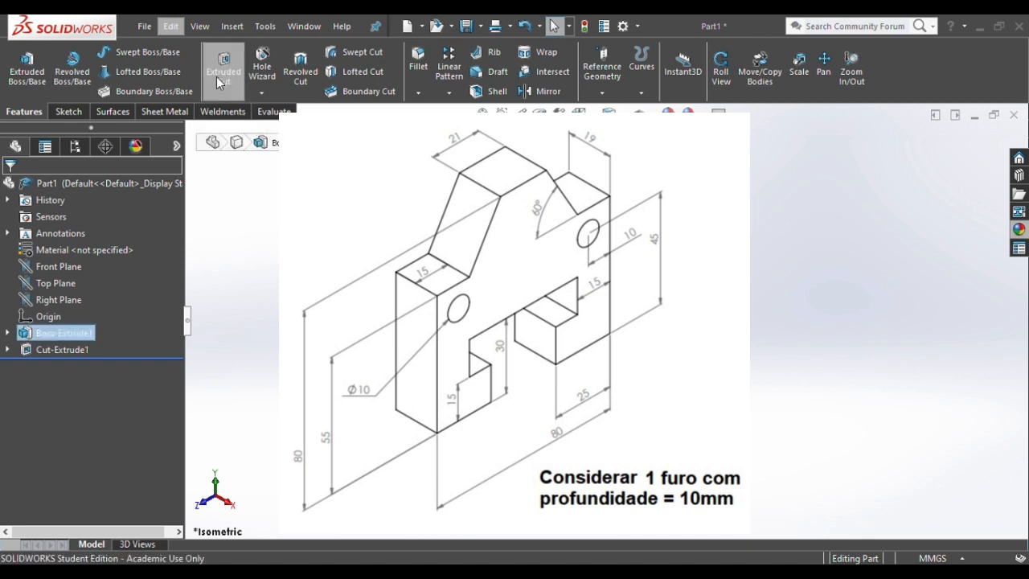
{"action": "left_click", "coordinate": [458, 280]}
{"action": "left_click", "coordinate": [664, 283]}
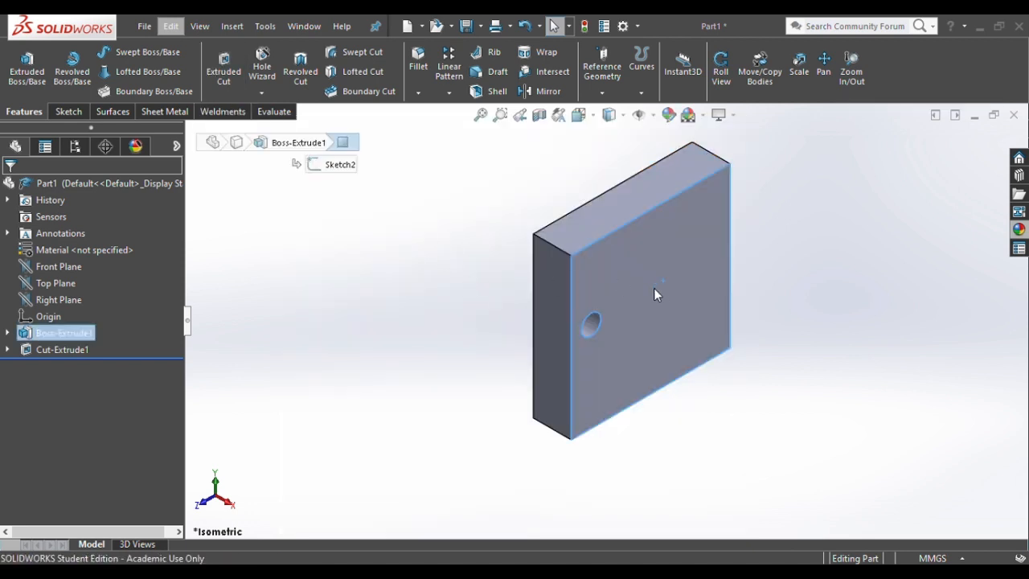
{"action": "left_click", "coordinate": [225, 66]}
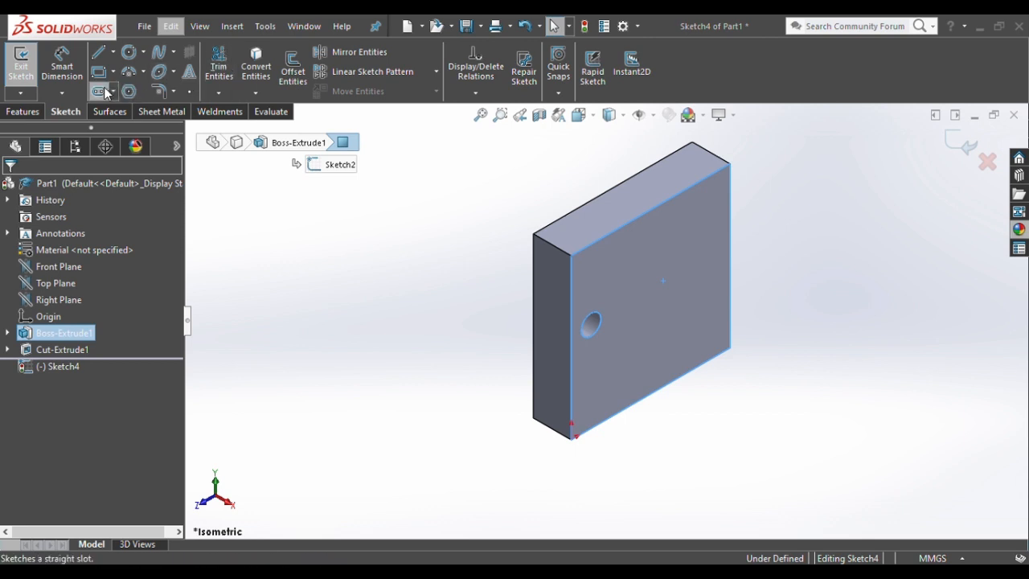
{"action": "left_click", "coordinate": [129, 51]}
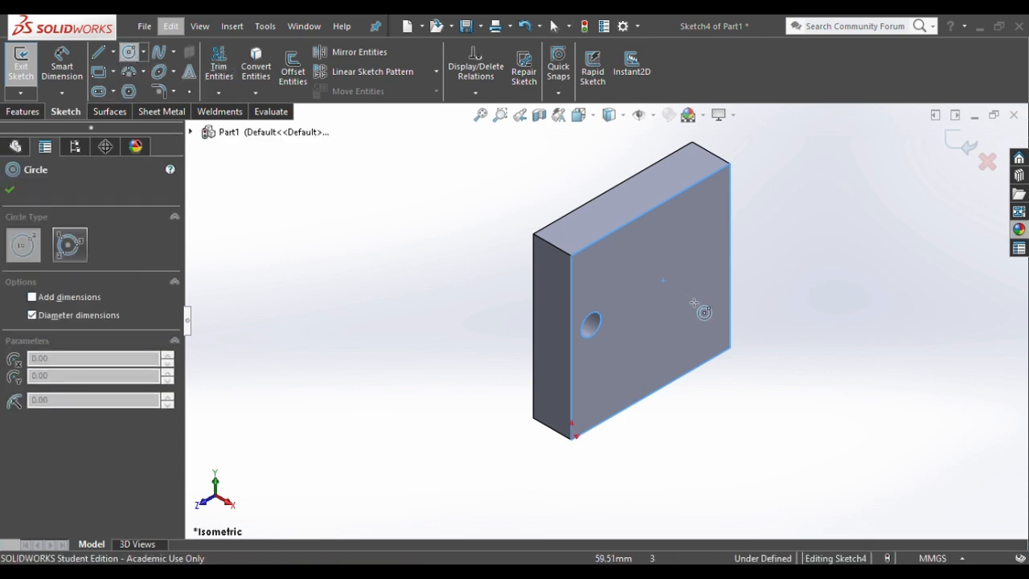
{"action": "left_click", "coordinate": [671, 297]}
{"action": "left_click", "coordinate": [674, 274]}
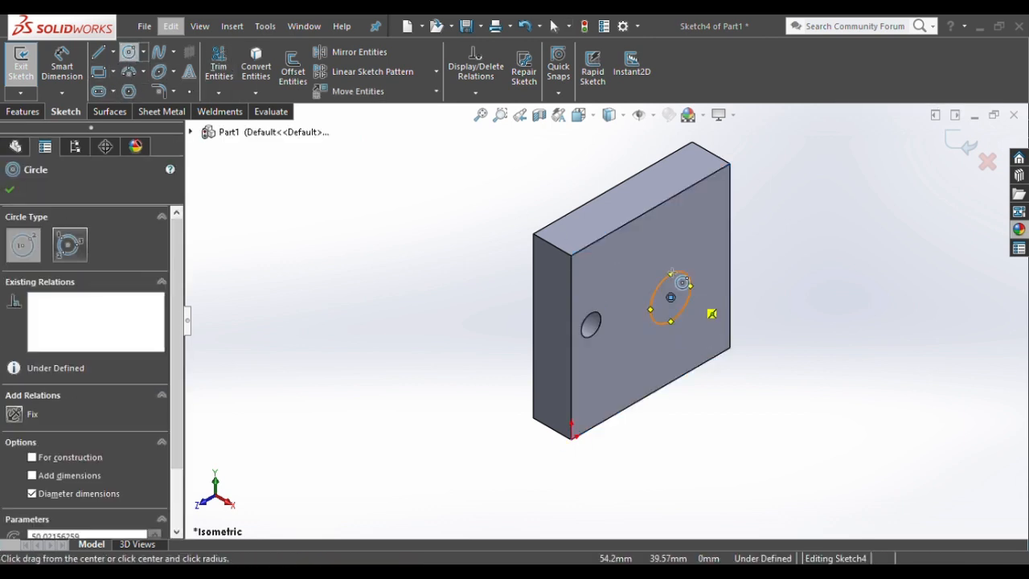
{"action": "left_click", "coordinate": [578, 114]}
{"action": "left_click", "coordinate": [668, 212]}
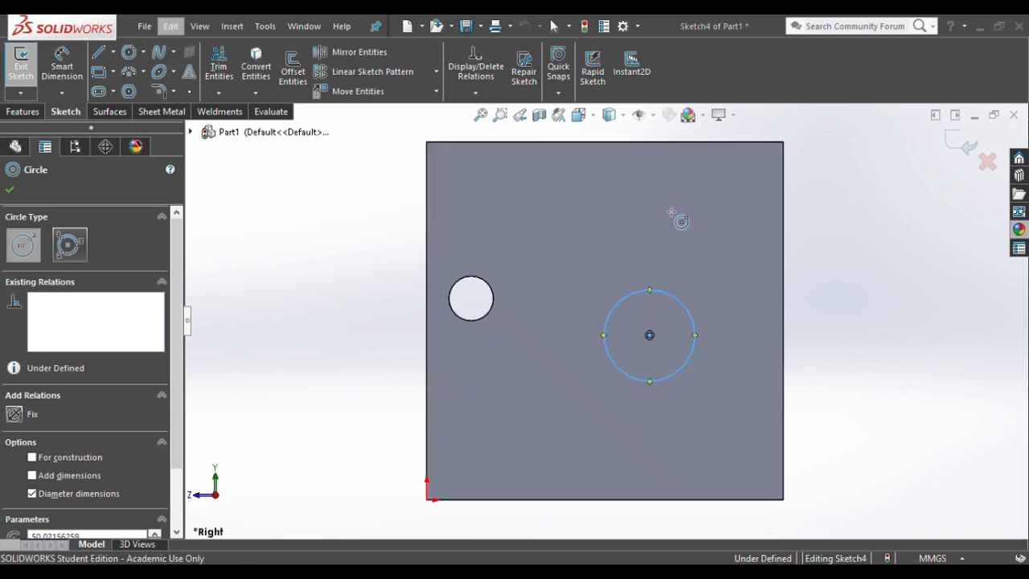
{"action": "key", "text": "Escape"}
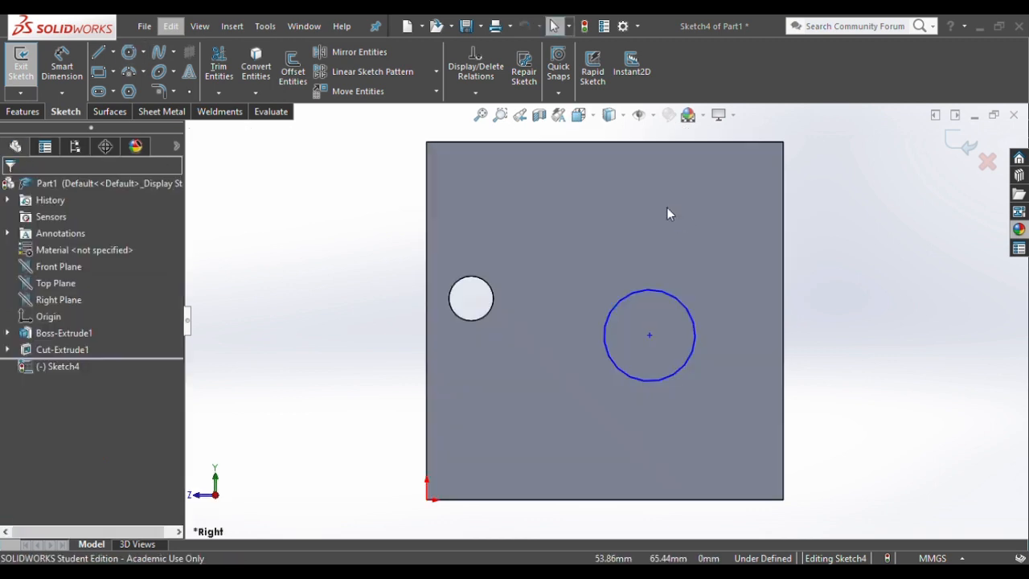
- Move the circle's centre to about 13.5 mm from the block's right edge and about 44 mm above its bottom edge
{"action": "left_click", "coordinate": [650, 335]}
{"action": "left_click_drag", "start_coordinate": [649, 334], "coordinate": [723, 302]}
{"action": "left_click", "coordinate": [381, 302]}
- Dimension the new circle's diameter as 10 mm, with the dimension placed outside the block's right edge
{"action": "left_click", "coordinate": [62, 66]}
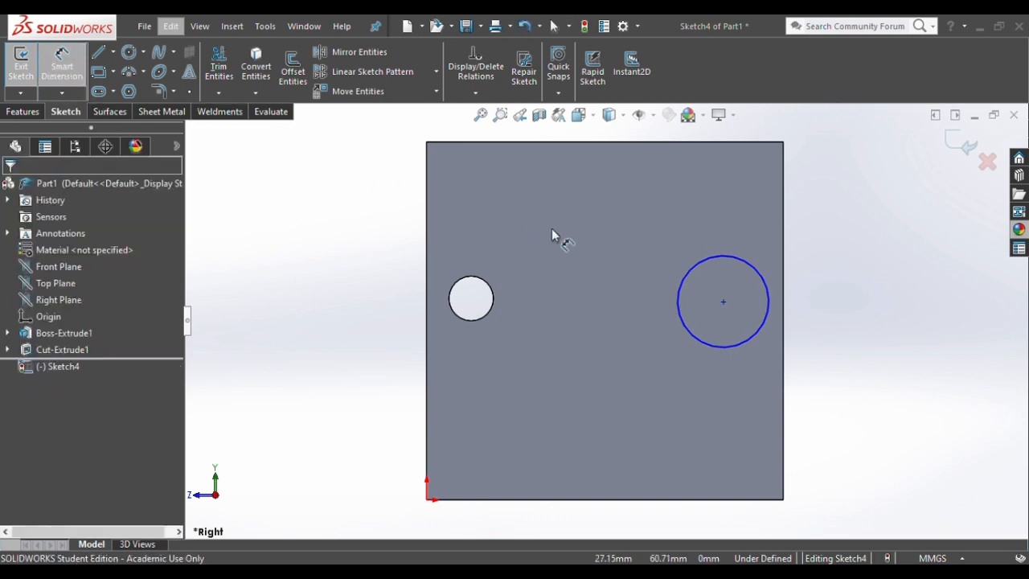
{"action": "left_click", "coordinate": [764, 316]}
{"action": "left_click", "coordinate": [868, 319]}
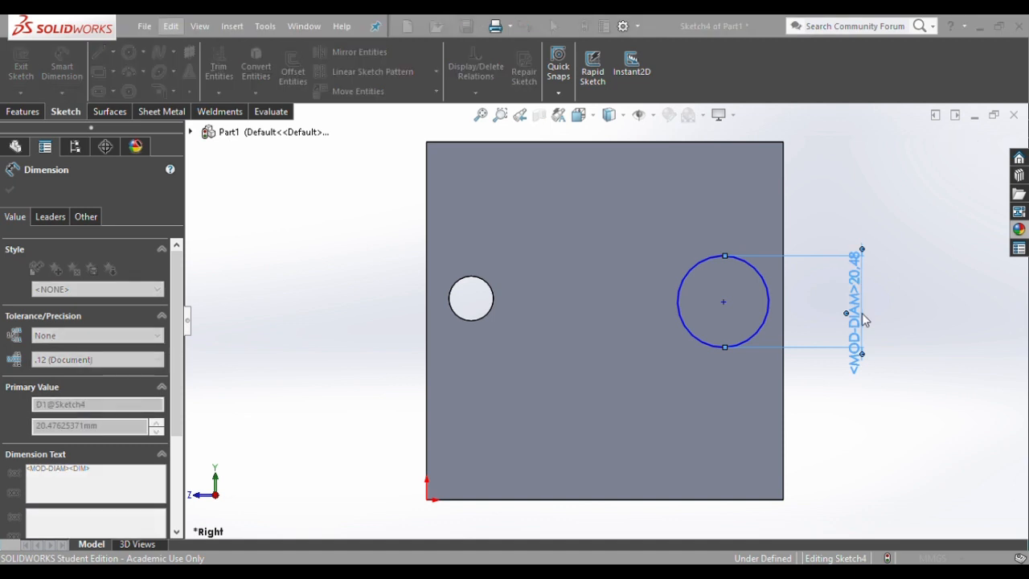
{"action": "type", "text": "10"}
{"action": "key", "text": "Return"}
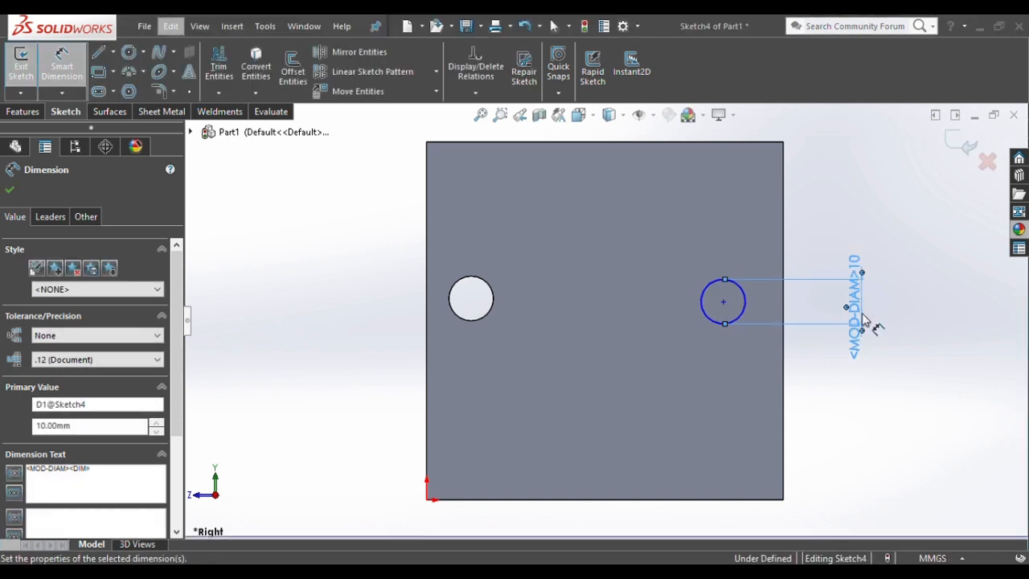
{"action": "key", "text": "Escape"}
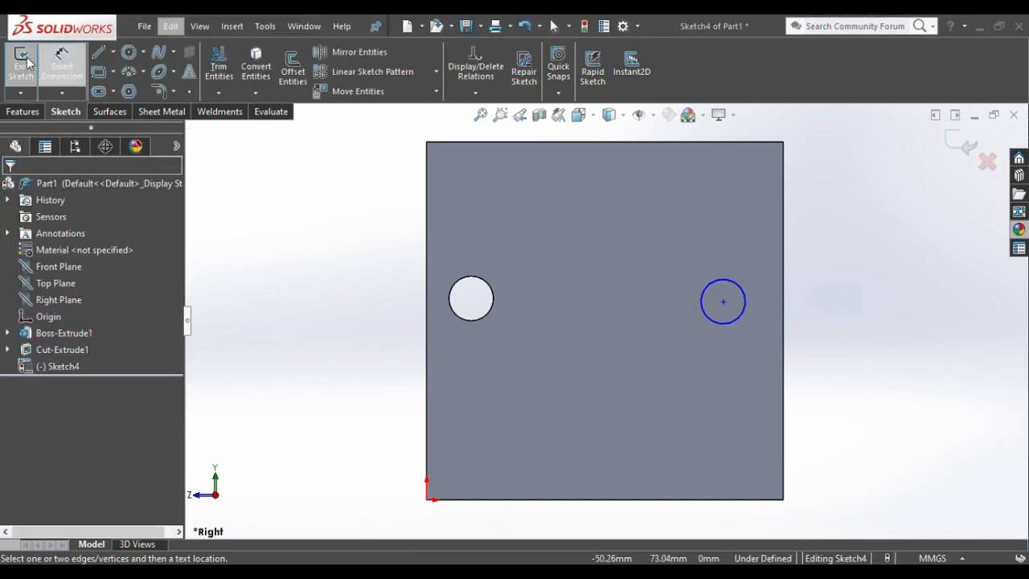
{"action": "left_click", "coordinate": [739, 291]}
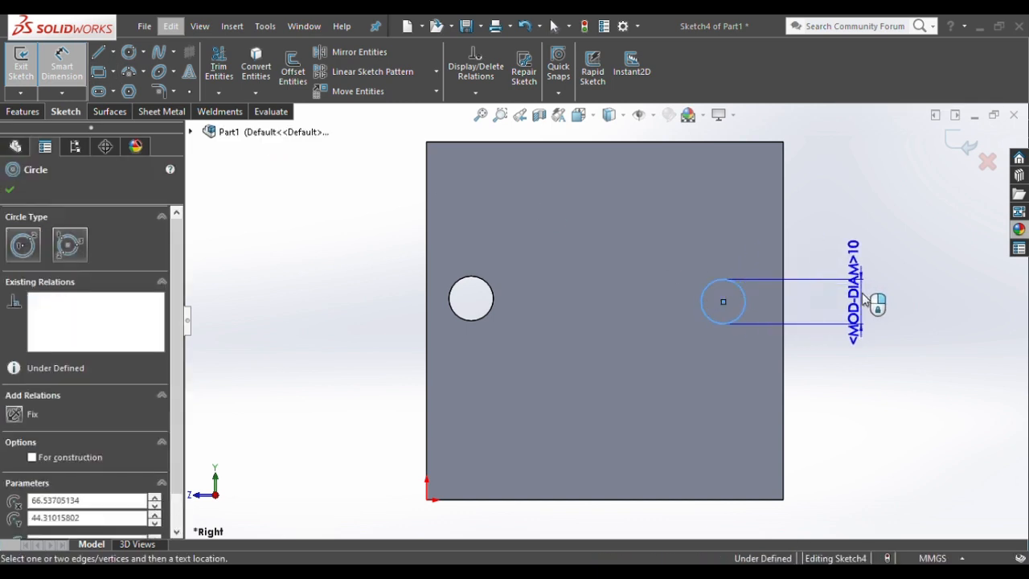
{"action": "left_click", "coordinate": [863, 295]}
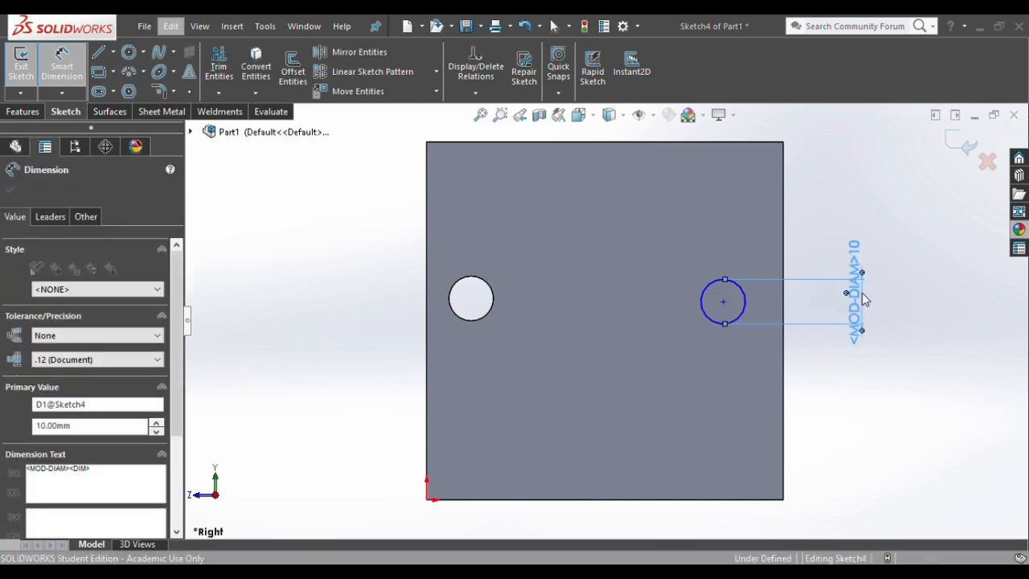
- Dimension the height of the new circle's centre above the block's bottom edge as 45 mm
{"action": "left_click", "coordinate": [722, 302]}
{"action": "left_click", "coordinate": [709, 499]}
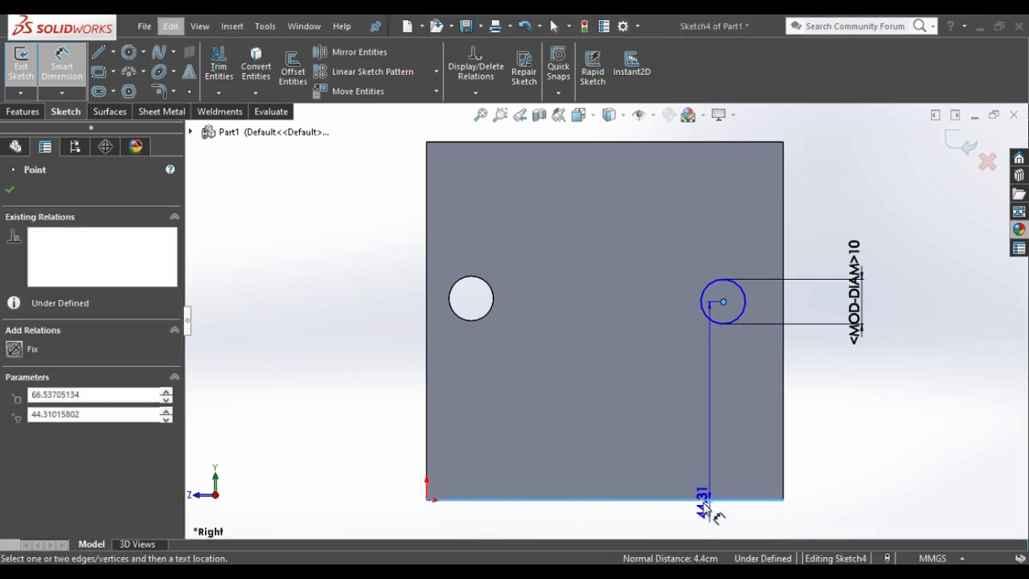
{"action": "left_click", "coordinate": [320, 430]}
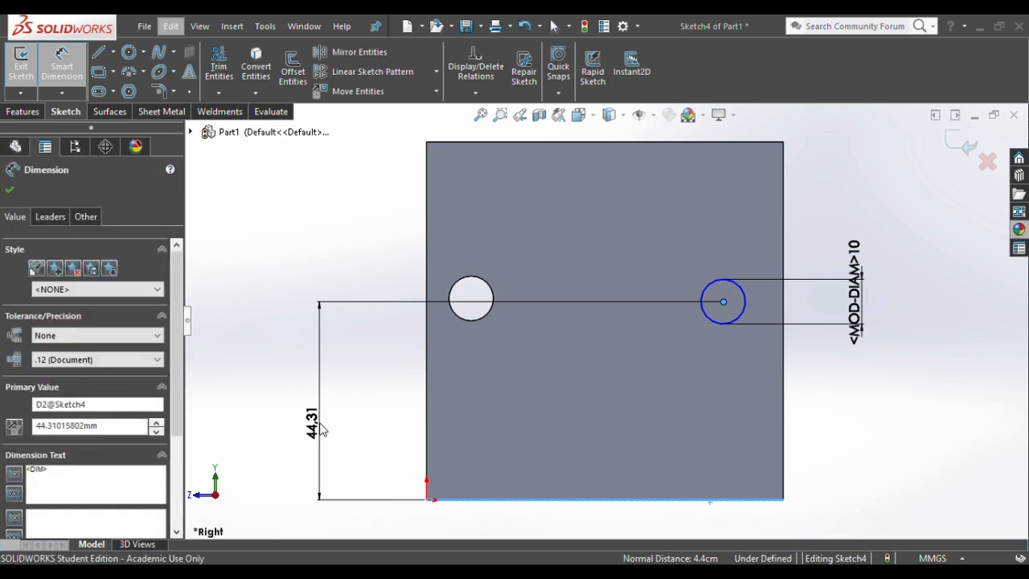
{"action": "type", "text": "45"}
{"action": "key", "text": "Return"}
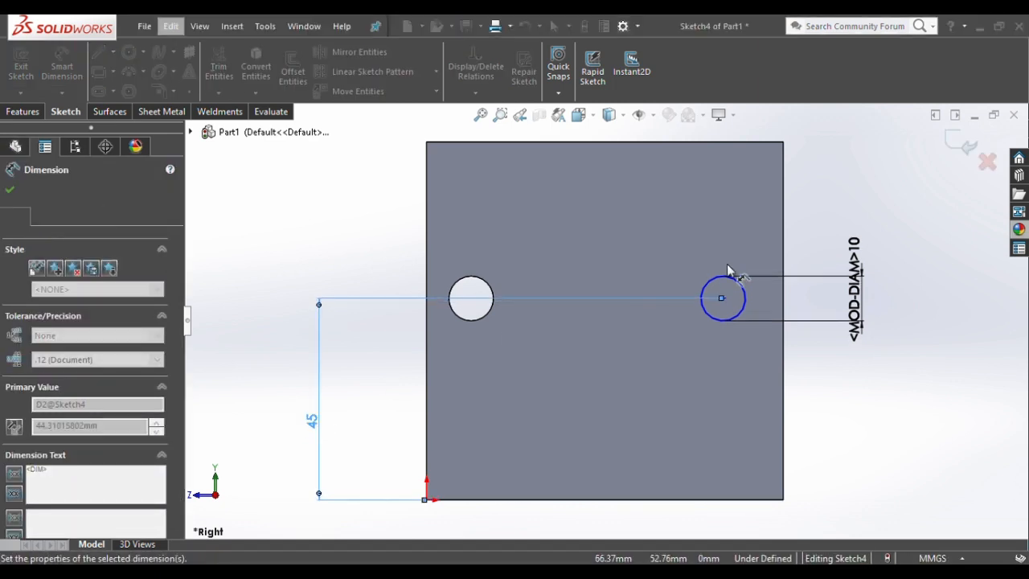
- Dimension the distance from the new circle's centre to the block's right edge as 10 mm
{"action": "left_click", "coordinate": [707, 289]}
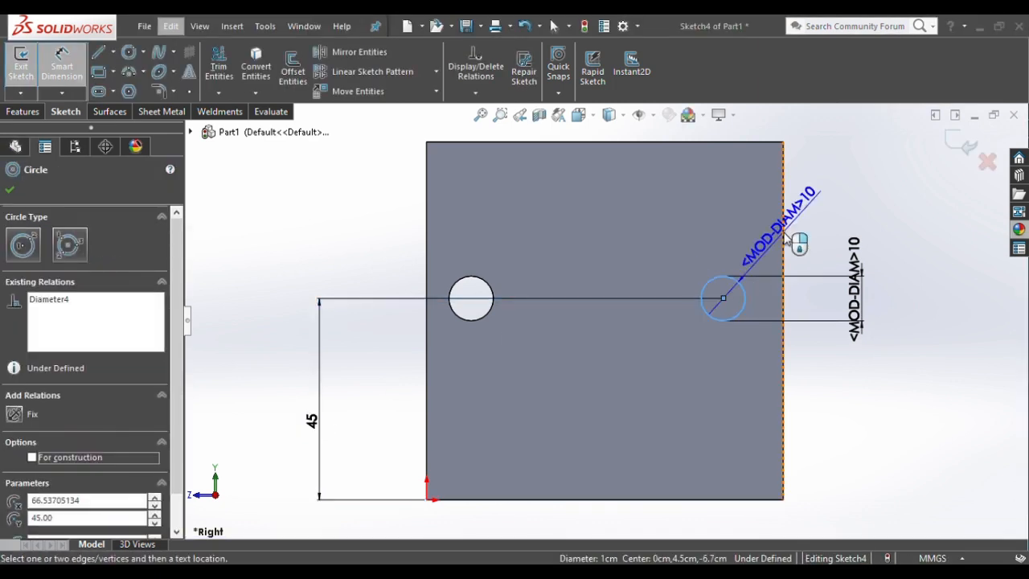
{"action": "left_click", "coordinate": [783, 265]}
{"action": "left_click", "coordinate": [845, 216]}
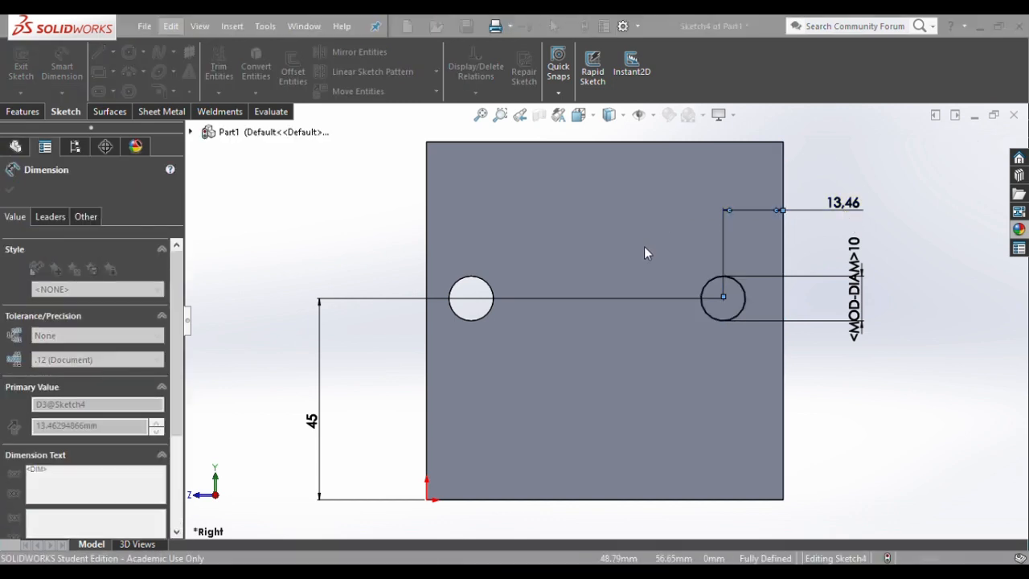
{"action": "type", "text": "10"}
{"action": "key", "text": "Return"}
{"action": "left_click", "coordinate": [889, 416]}
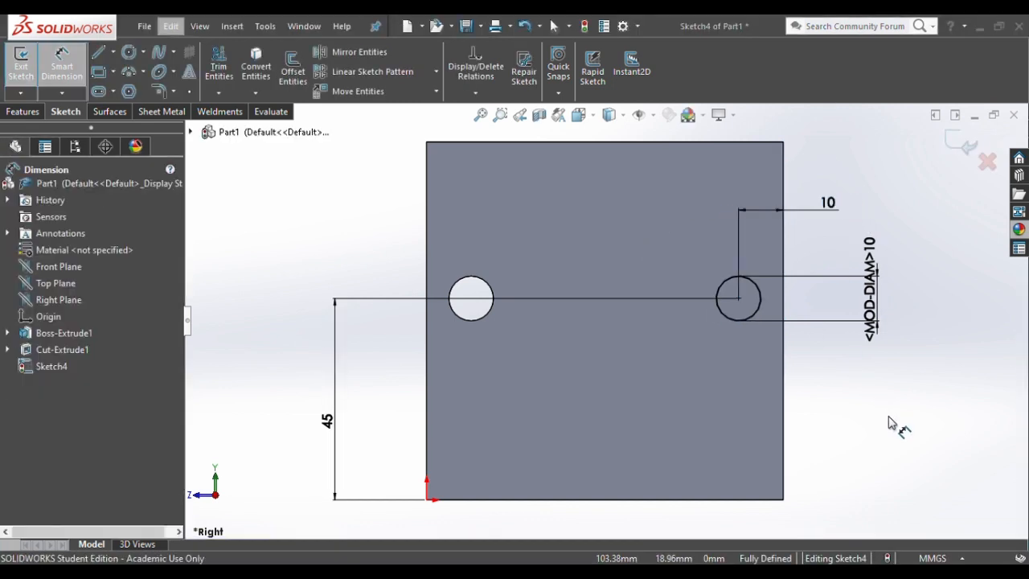
- Finish the sketch and cut the second circle into the block as a blind hole 10 mm deep
{"action": "left_click", "coordinate": [966, 146]}
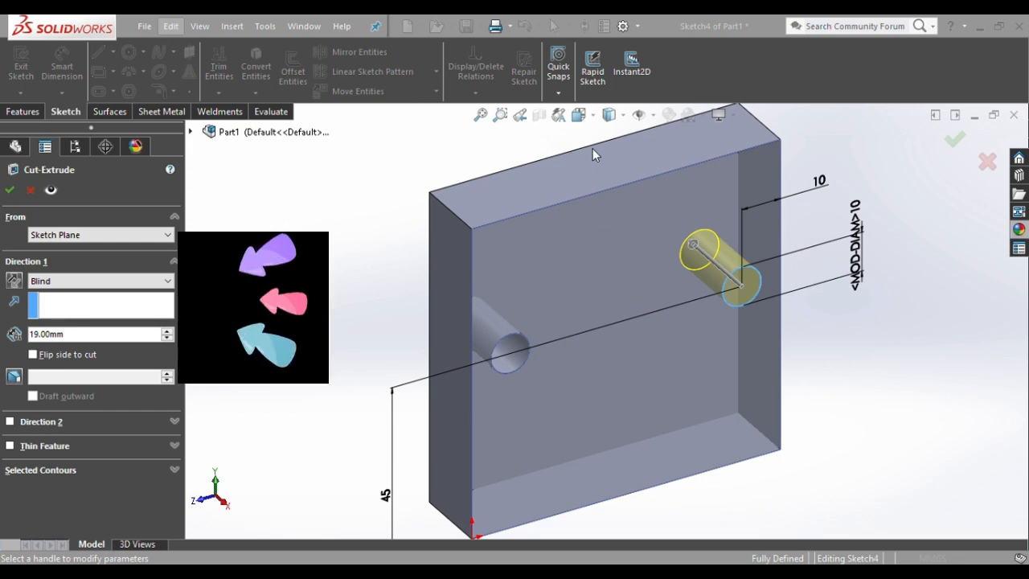
{"action": "left_click", "coordinate": [91, 339]}
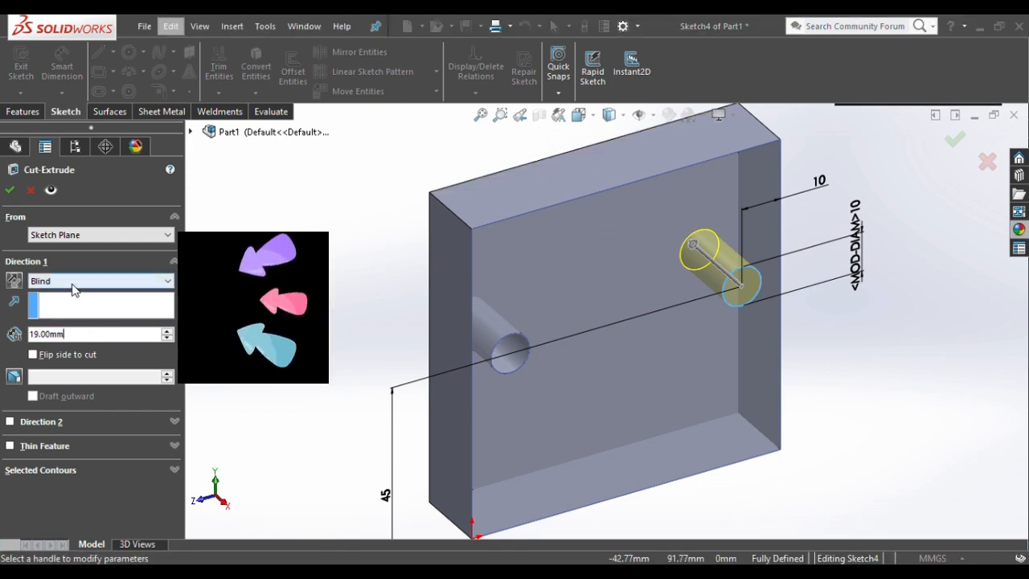
{"action": "left_click", "coordinate": [50, 308]}
{"action": "left_click", "coordinate": [59, 282]}
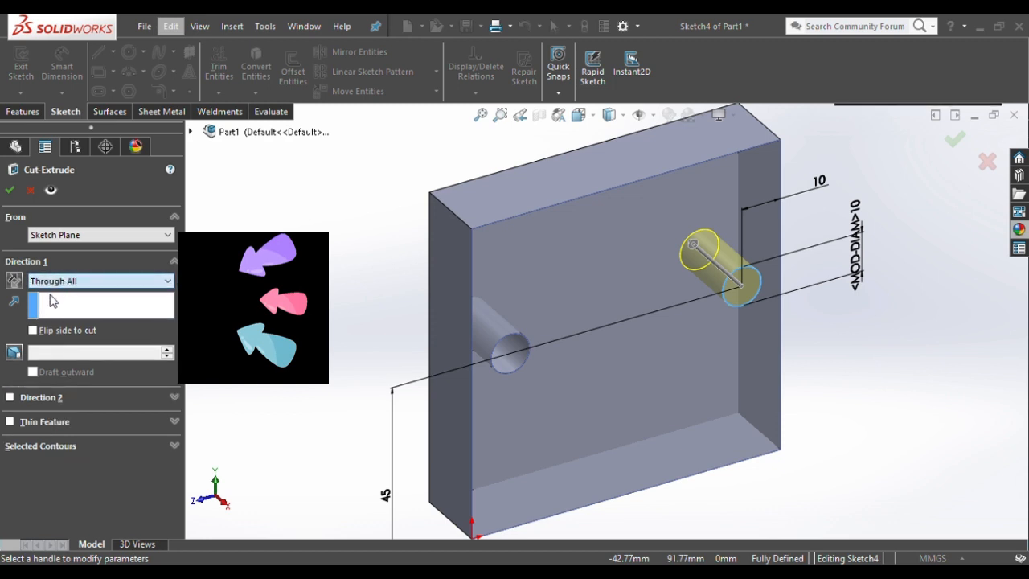
{"action": "key", "text": "Up"}
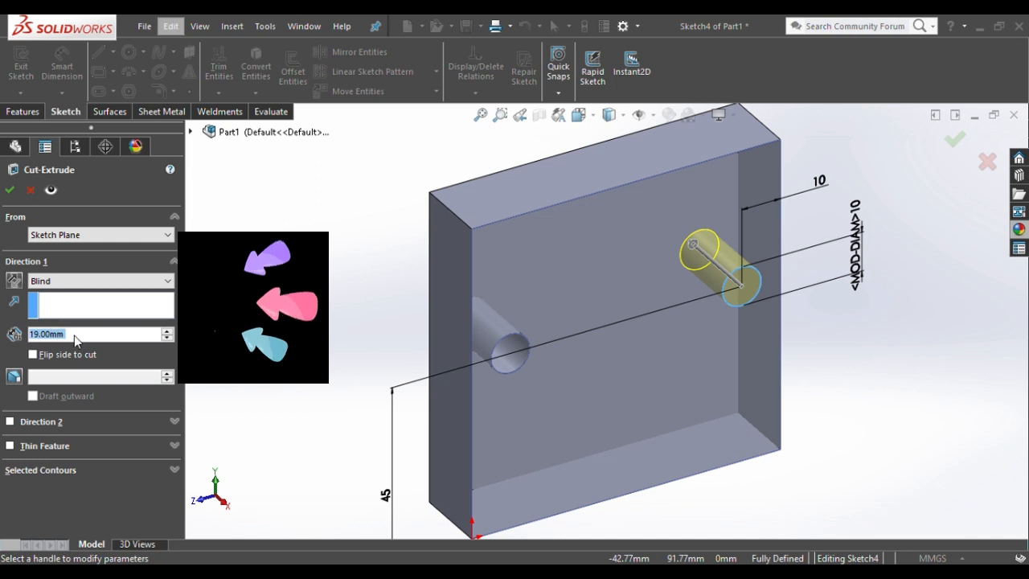
{"action": "left_click", "coordinate": [91, 343]}
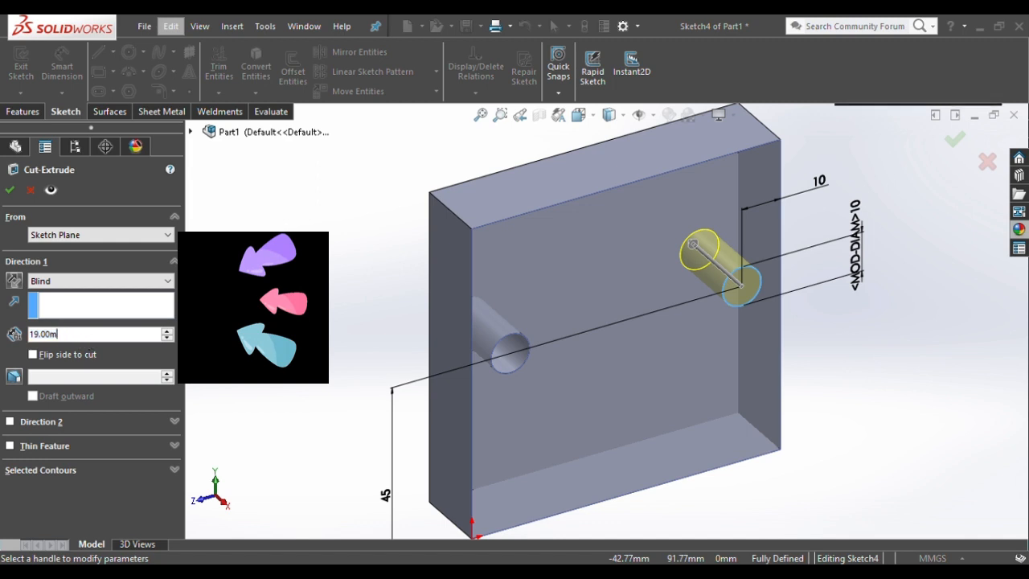
{"action": "key", "text": "BackSpace"}
{"action": "key", "text": "BackSpace"}
{"action": "key", "text": "BackSpace"}
{"action": "type", "text": "0"}
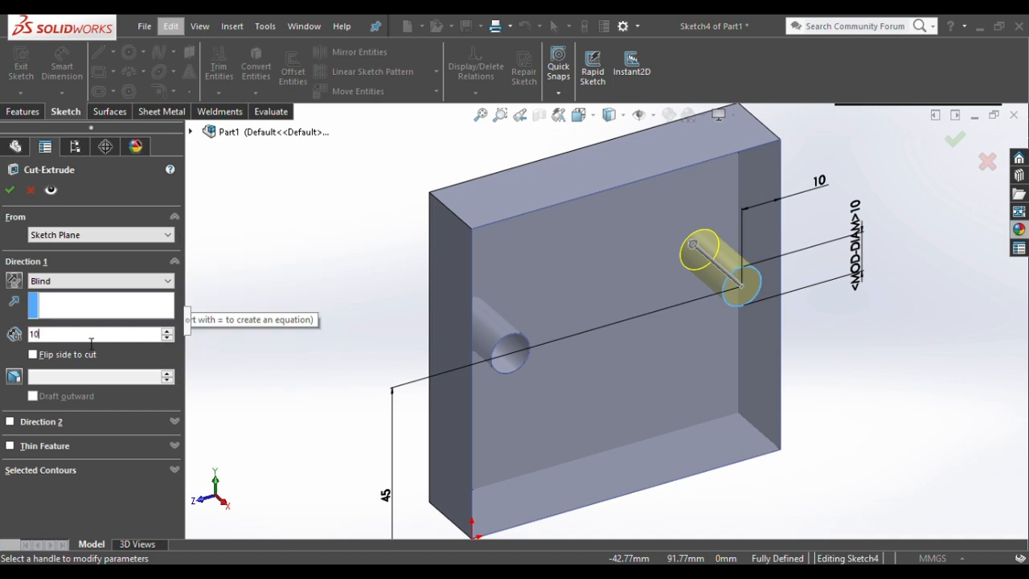
{"action": "key", "text": "Return"}
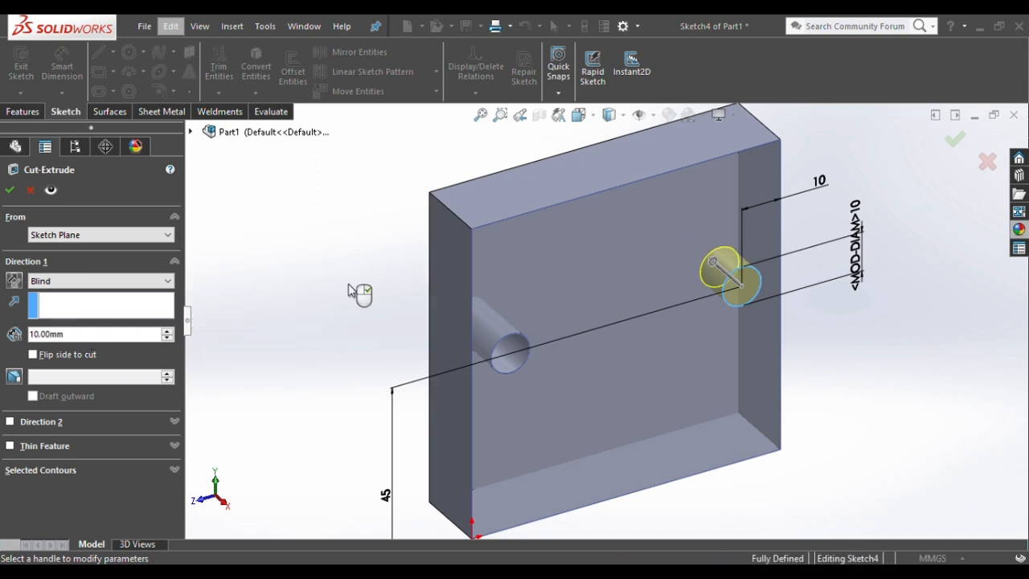
{"action": "left_click", "coordinate": [11, 191]}
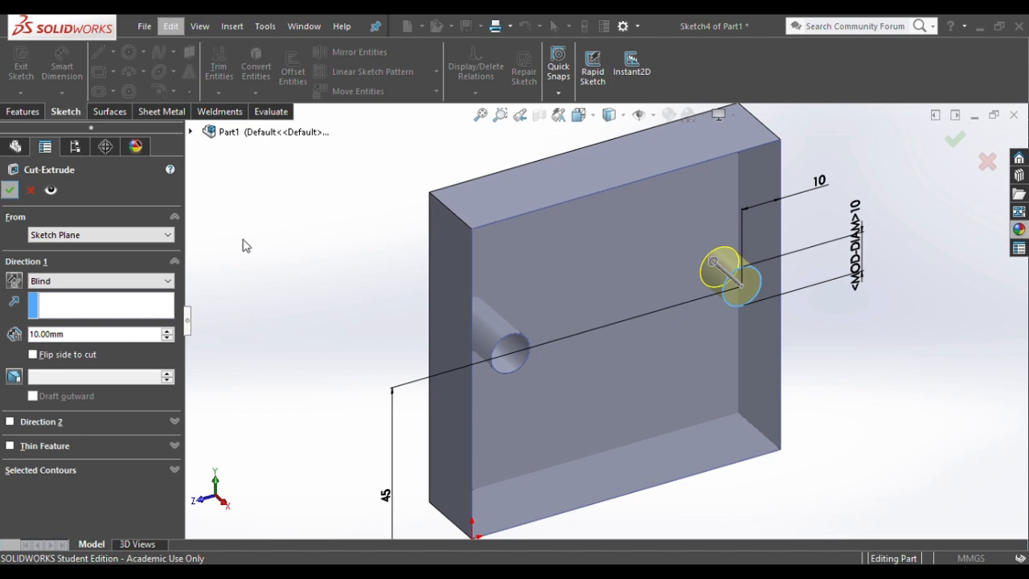
- Orbit the block to examine the through hole and the blind hole from several angles
{"action": "key", "text": "Up"}
{"action": "key", "text": "Up"}
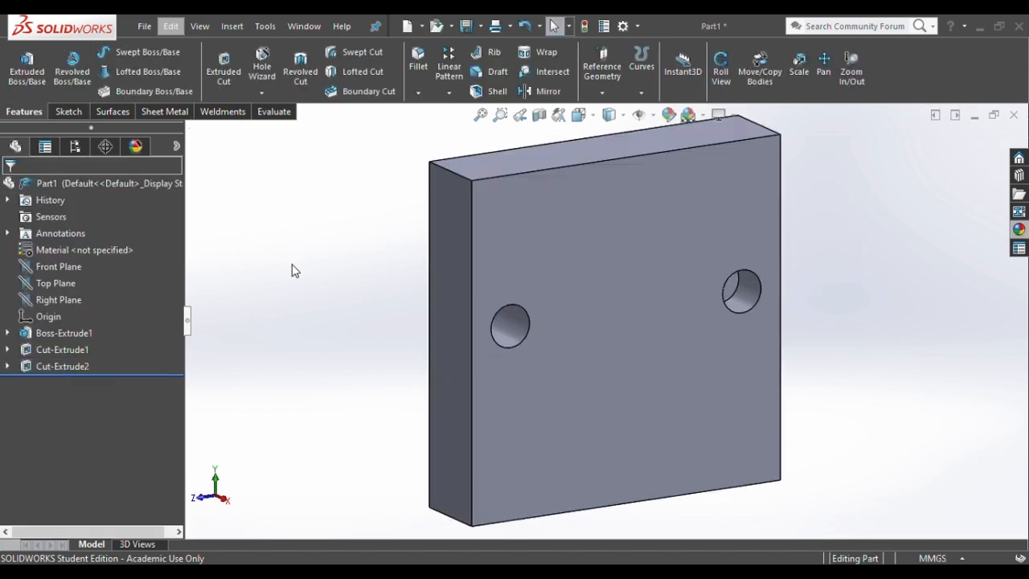
{"action": "key", "text": "Down"}
{"action": "key", "text": "Left"}
{"action": "key", "text": "Up"}
{"action": "key", "text": "Left"}
{"action": "key", "text": "Left"}
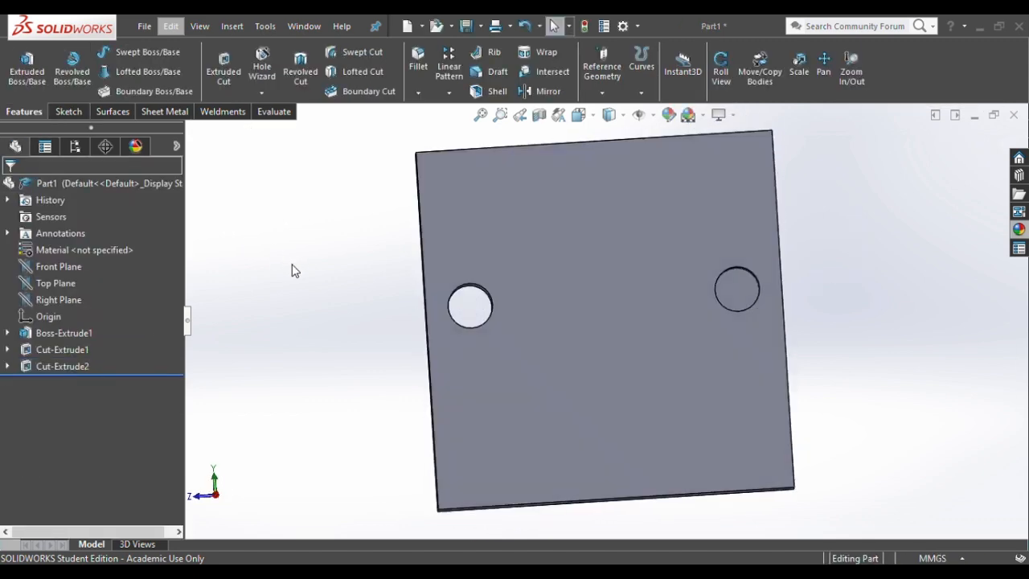
{"action": "key", "text": "Right"}
{"action": "key", "text": "Right"}
{"action": "key", "text": "Down"}
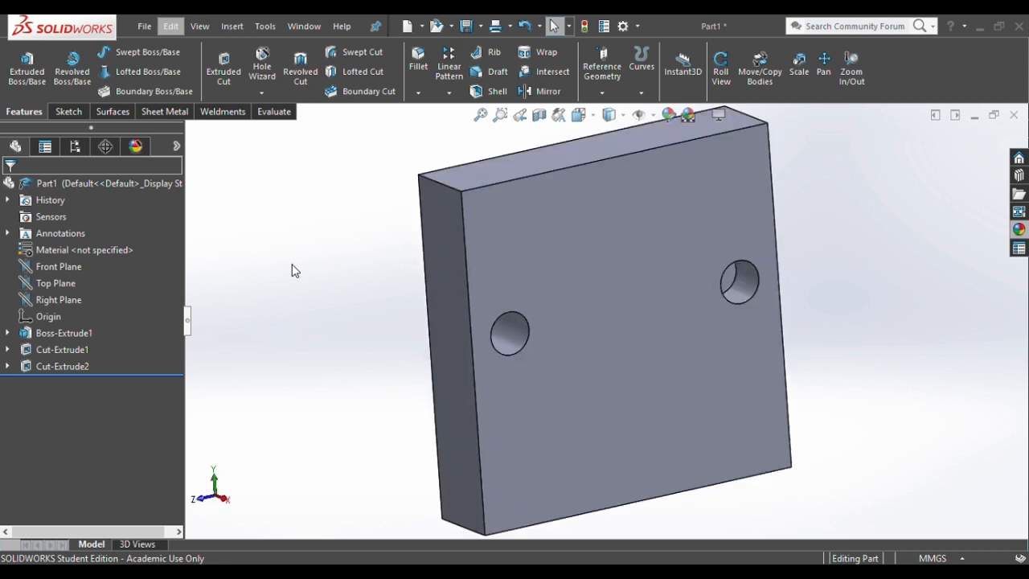
{"action": "key", "text": "Up"}
{"action": "key", "text": "Right"}
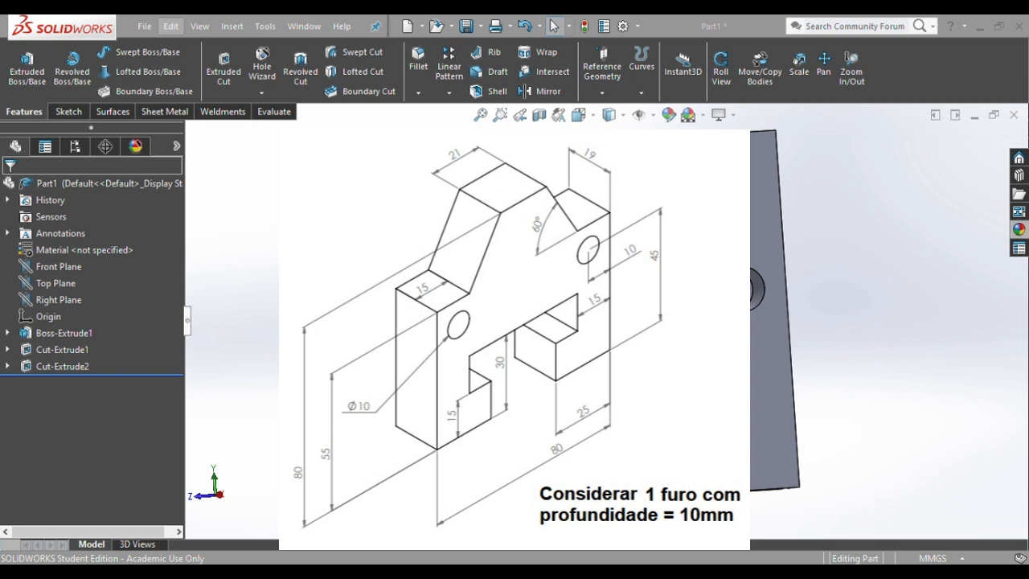
- Start an extruded-cut sketch on the block's holed face and draw a rectangle about 22 mm high rising from its bottom edge
{"action": "left_click", "coordinate": [604, 382]}
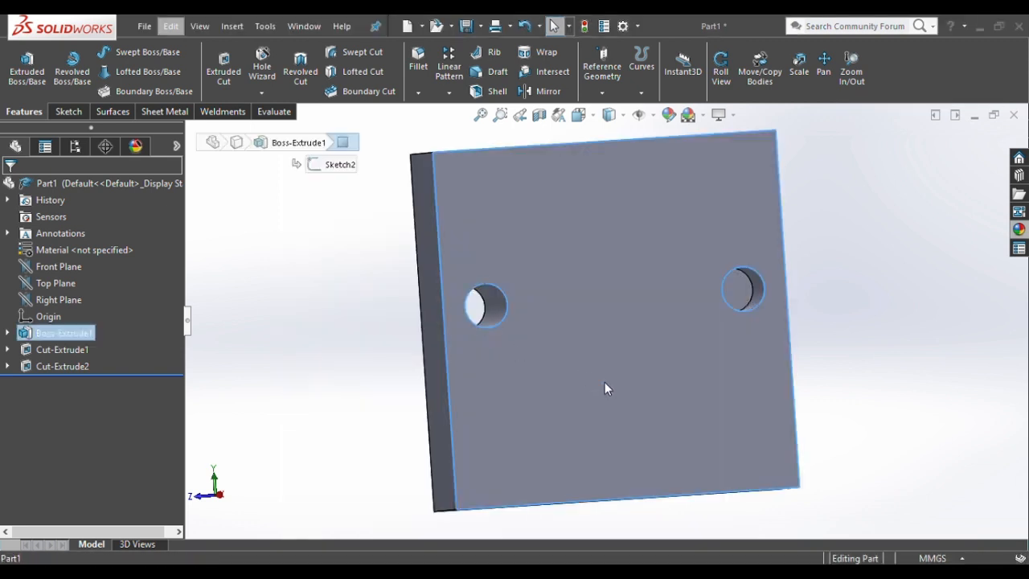
{"action": "left_click", "coordinate": [224, 76]}
{"action": "left_click", "coordinate": [579, 114]}
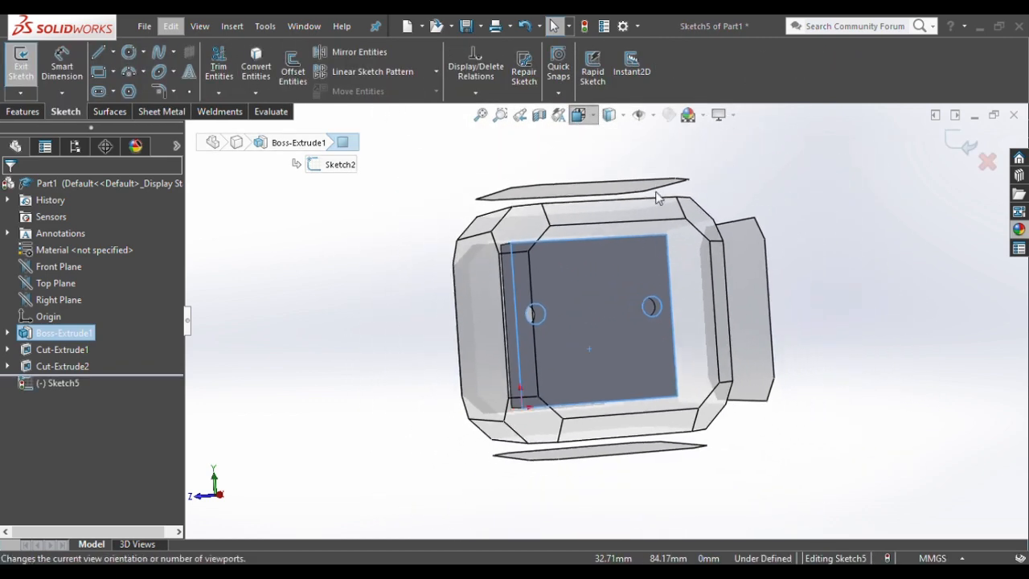
{"action": "left_click", "coordinate": [605, 300]}
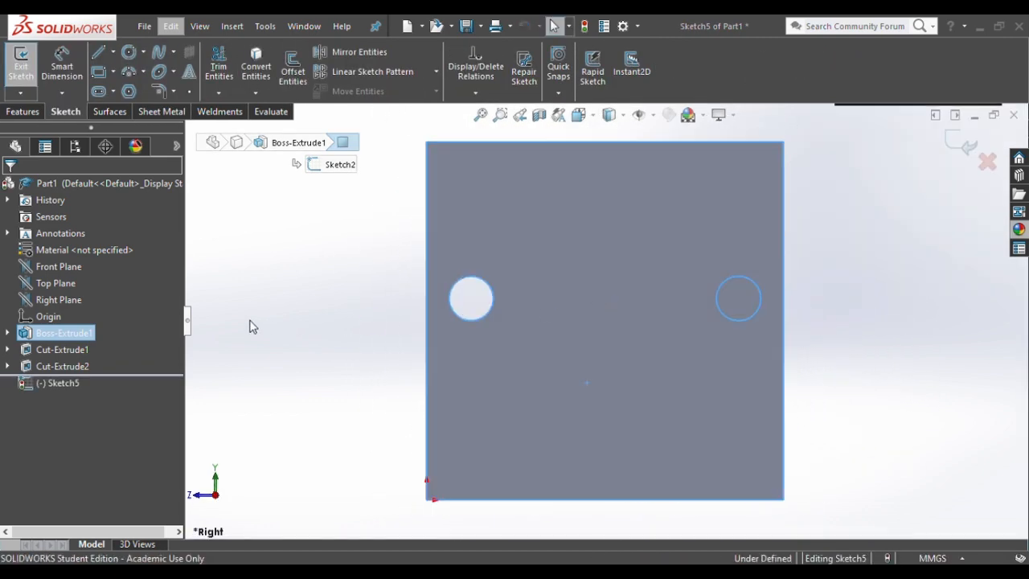
{"action": "left_click", "coordinate": [101, 72]}
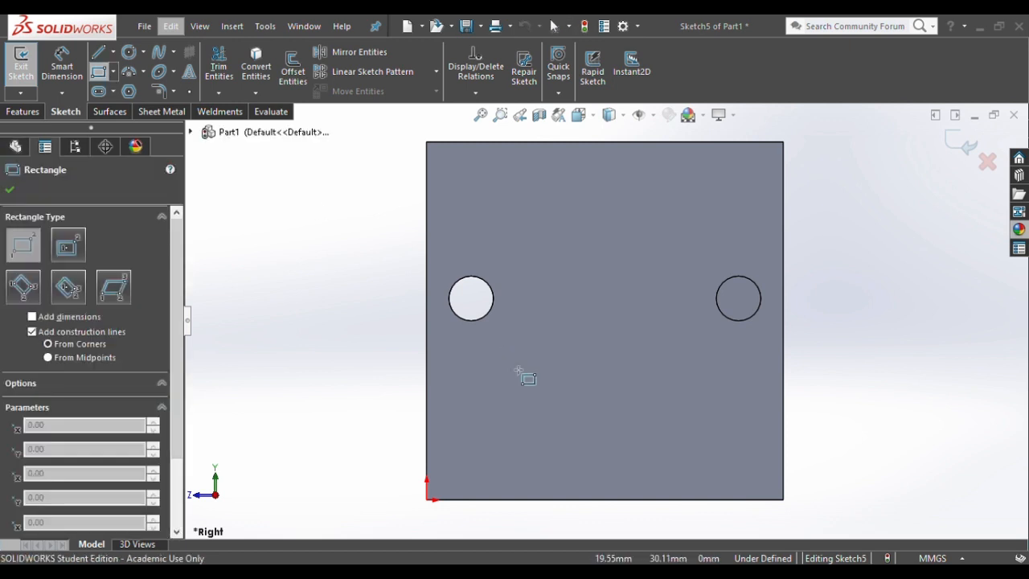
{"action": "key", "text": "Escape"}
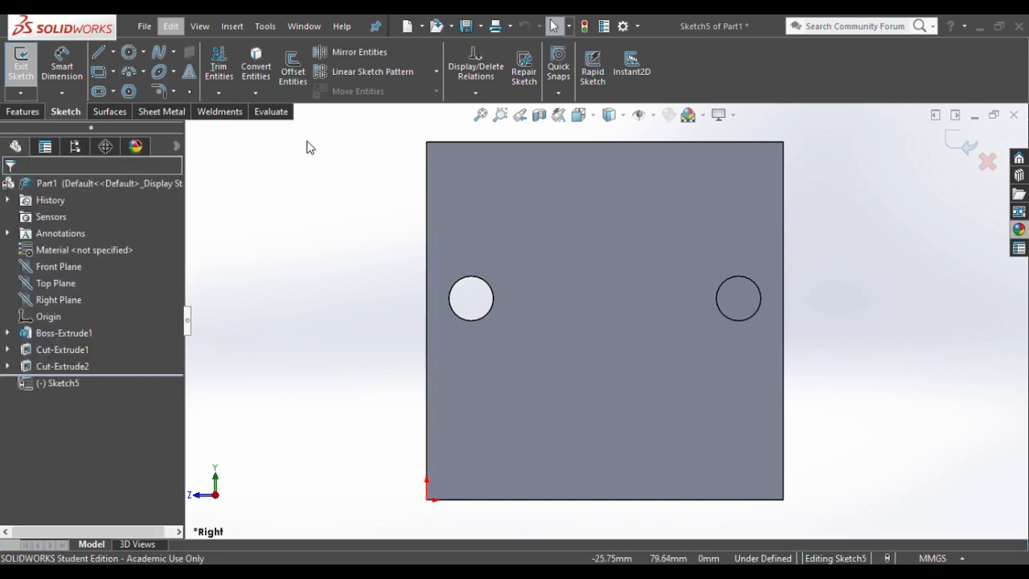
{"action": "left_click", "coordinate": [98, 71]}
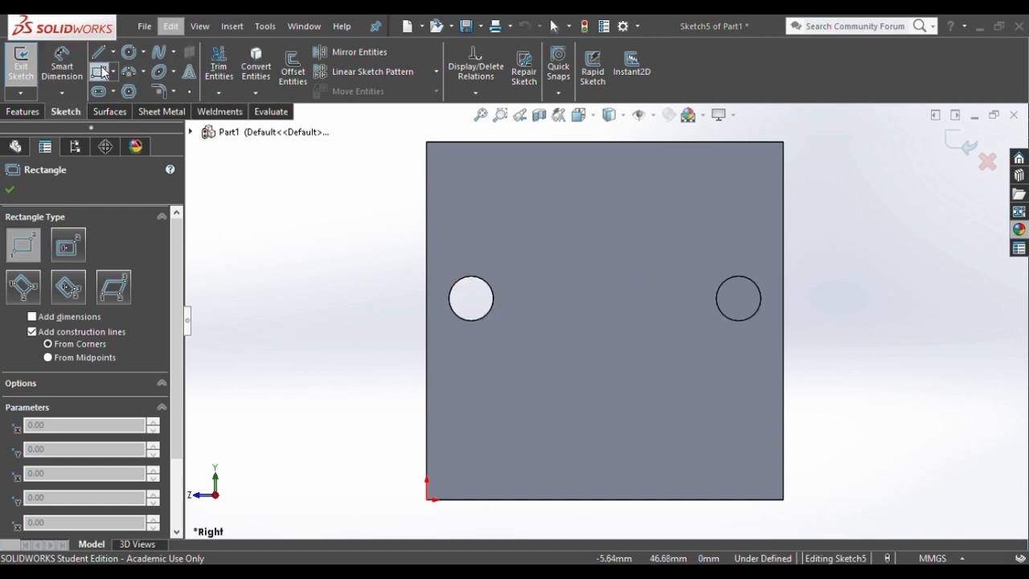
{"action": "left_click", "coordinate": [541, 499]}
{"action": "left_click", "coordinate": [650, 399]}
{"action": "key", "text": "Escape"}
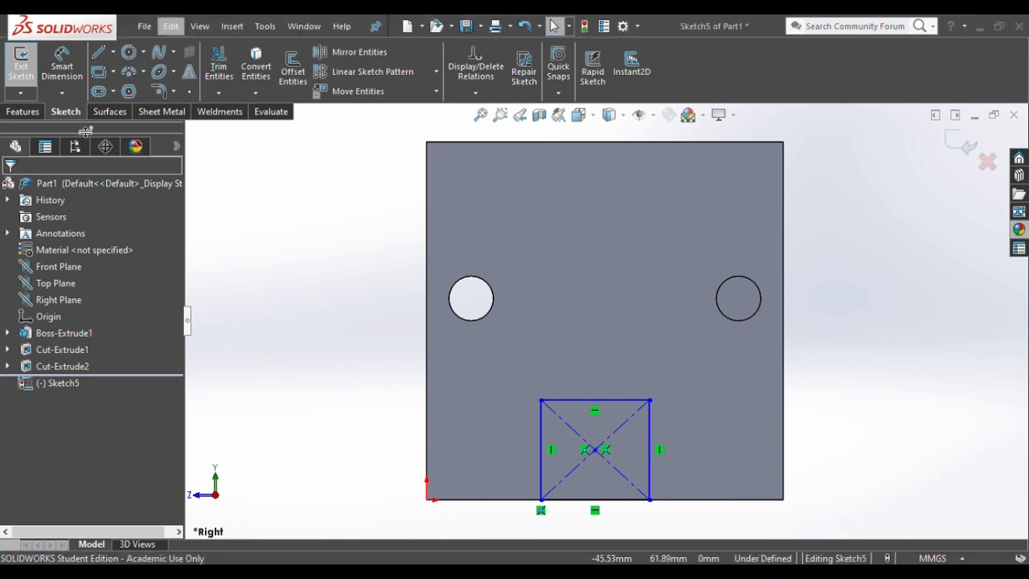
- Dimension the rectangle's height as 30 mm, with the dimension placed outside the block's left edge
{"action": "left_click", "coordinate": [62, 64]}
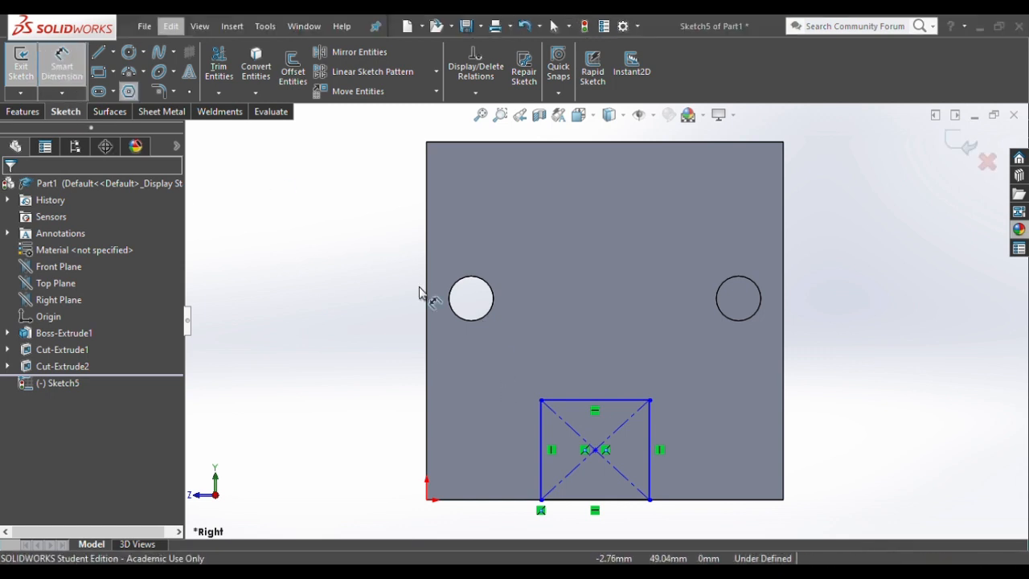
{"action": "left_click", "coordinate": [542, 430]}
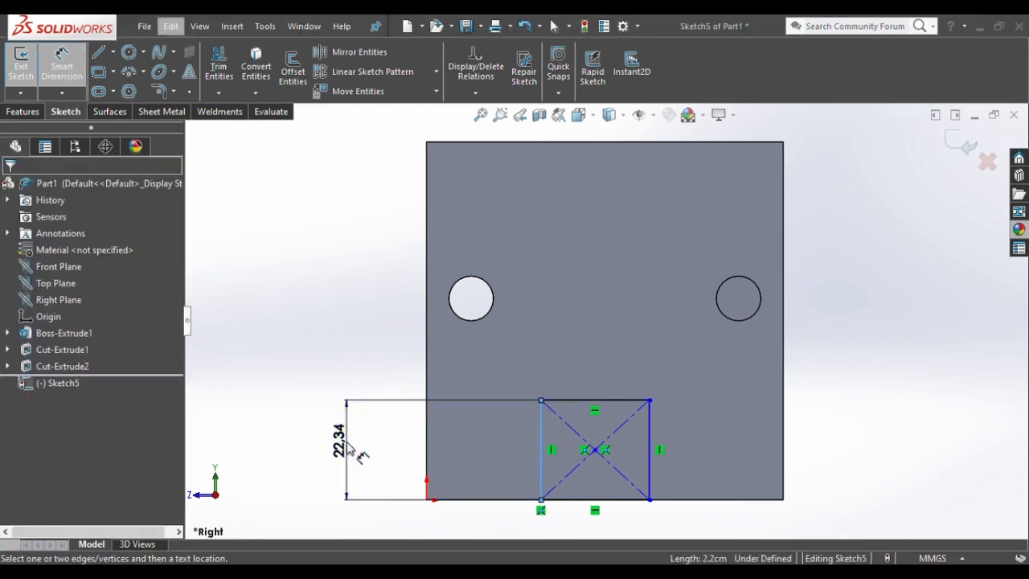
{"action": "left_click", "coordinate": [347, 446]}
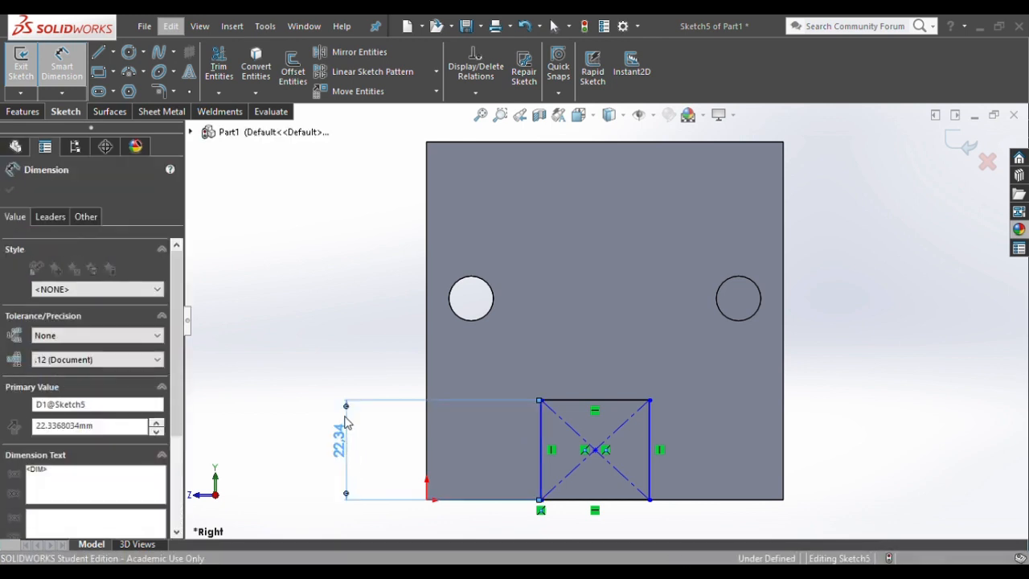
{"action": "type", "text": "30"}
{"action": "key", "text": "Return"}
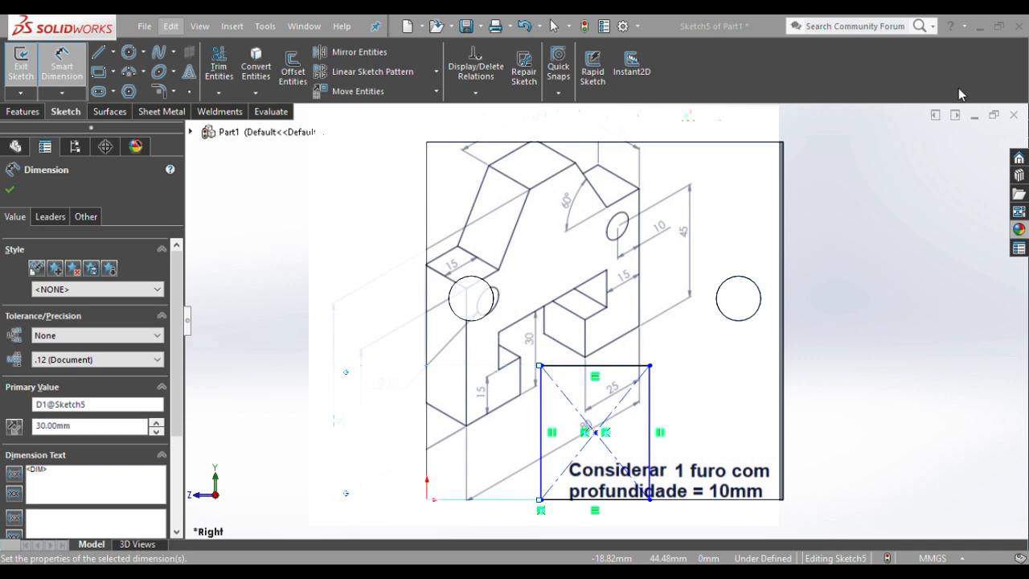
- Switch to the isometric drawing in Paint and enlarge it to 200% to examine the dimensions of the bottom notch
{"action": "key", "text": "alt+Tab"}
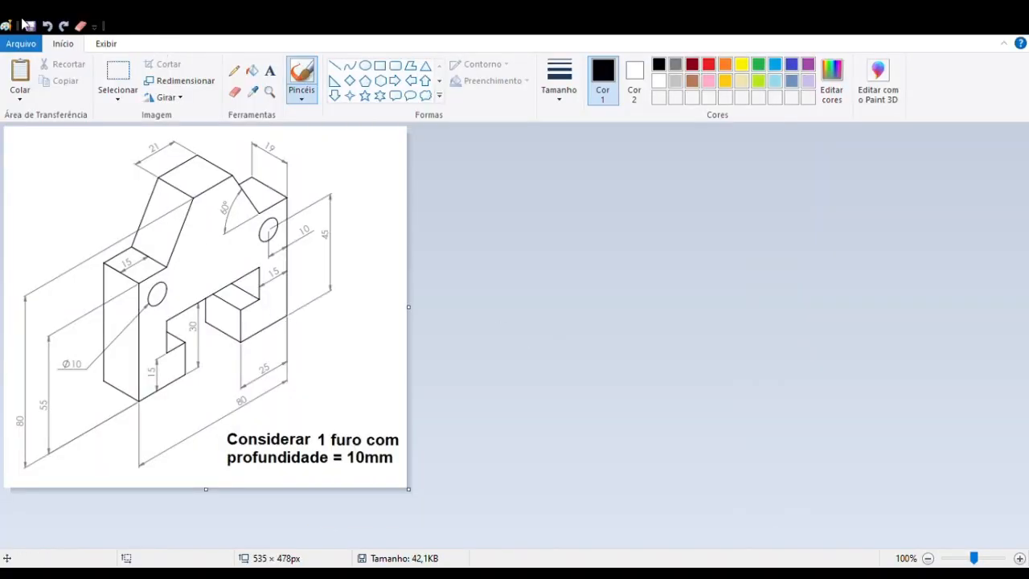
{"action": "left_click", "coordinate": [117, 74]}
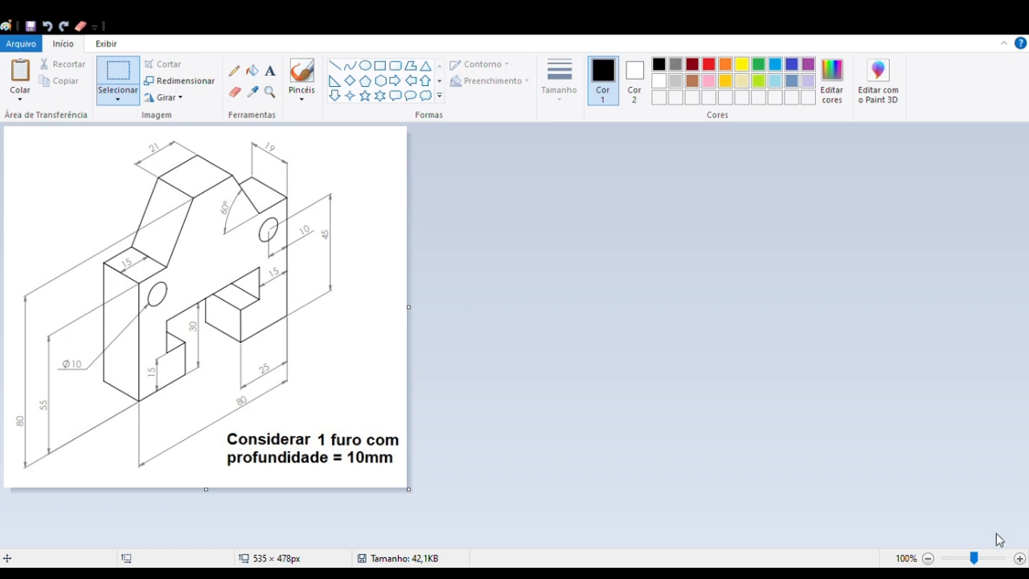
{"action": "left_click", "coordinate": [1020, 559]}
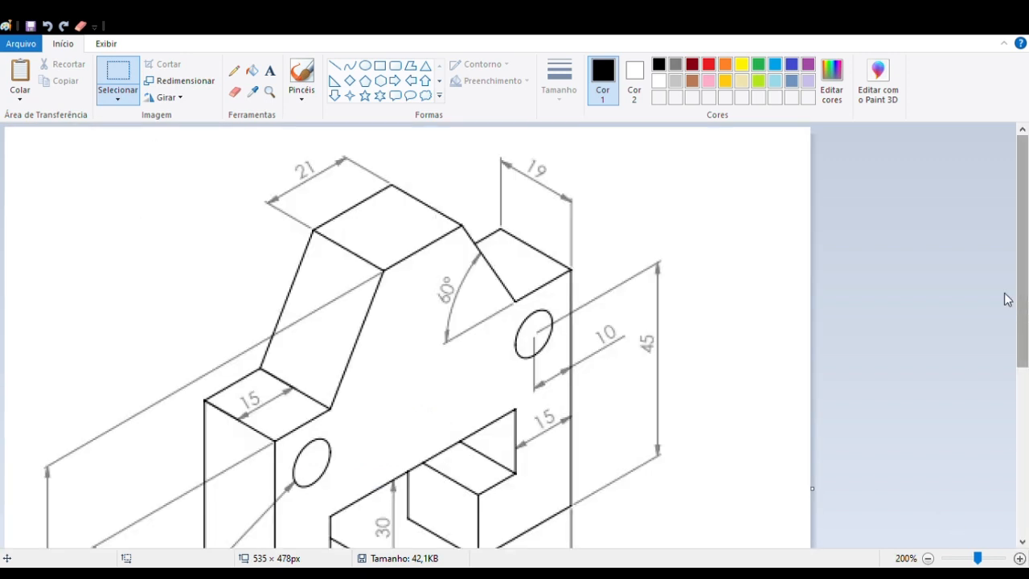
{"action": "scroll", "coordinate": [1025, 285], "scroll_direction": "down", "scroll_amount": 1}
{"action": "scroll", "coordinate": [1025, 286], "scroll_direction": "down", "scroll_amount": 3}
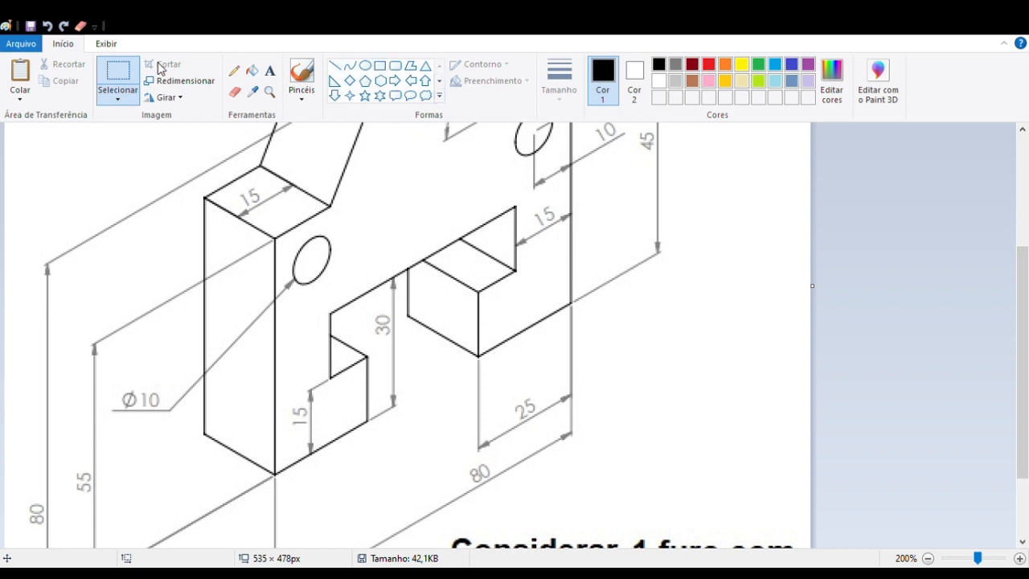
- Trace the outline of the central bottom notch freehand on the drawing with the pencil, and undo the trace
{"action": "left_click", "coordinate": [337, 67]}
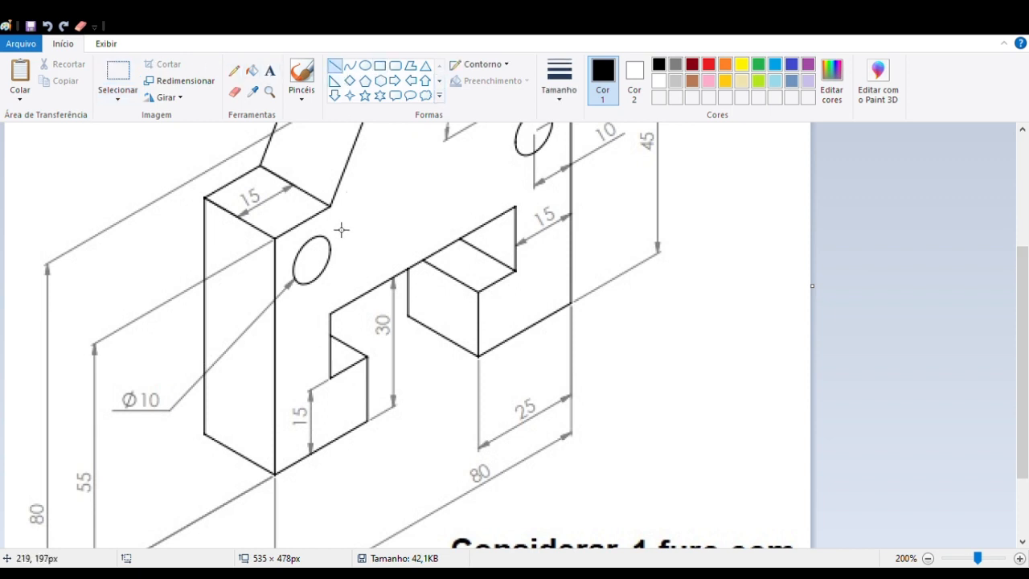
{"action": "left_click", "coordinate": [233, 70]}
{"action": "mouse_move", "coordinate": [370, 419]}
{"action": "left_mouse_down"}
{"action": "mouse_move", "coordinate": [454, 386]}
{"action": "mouse_move", "coordinate": [480, 359]}
{"action": "mouse_move", "coordinate": [454, 246]}
{"action": "mouse_move", "coordinate": [373, 279]}
{"action": "mouse_move", "coordinate": [372, 423]}
{"action": "left_mouse_up"}
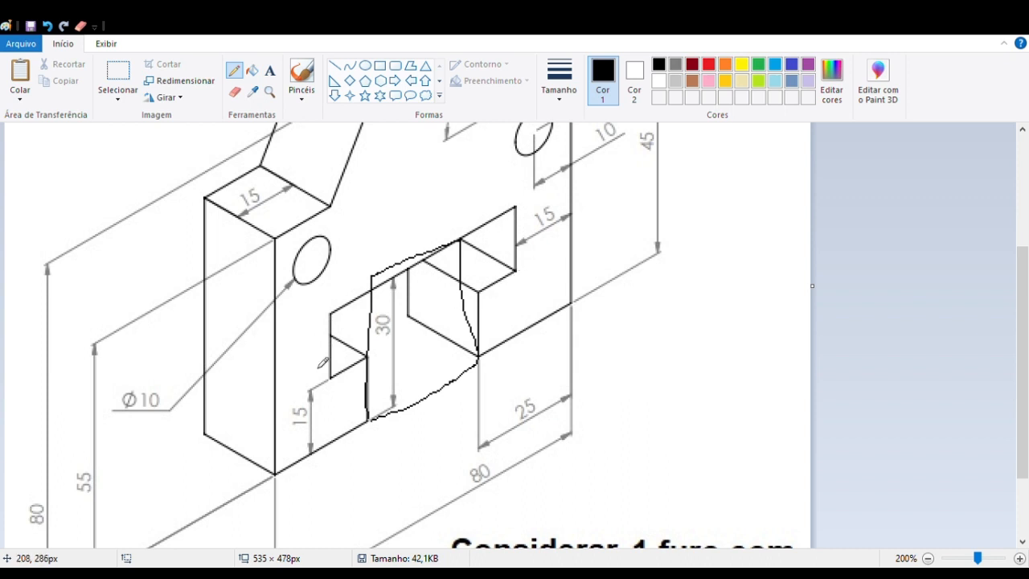
{"action": "key", "text": "ctrl+z"}
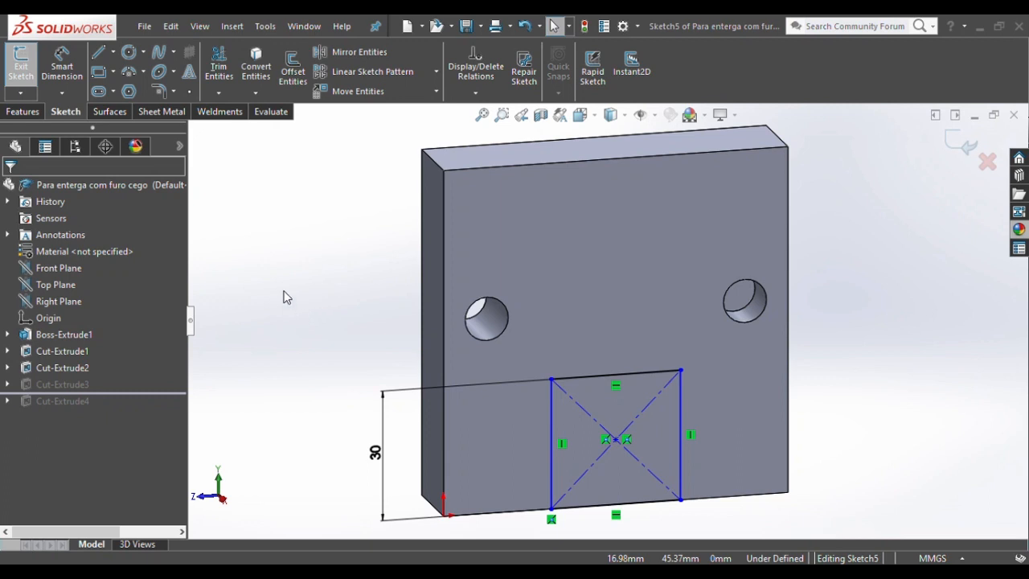
- Dimension the gaps from the rectangle's two vertical sides to the block's nearest side edges as 25 mm each
{"action": "left_click", "coordinate": [511, 333]}
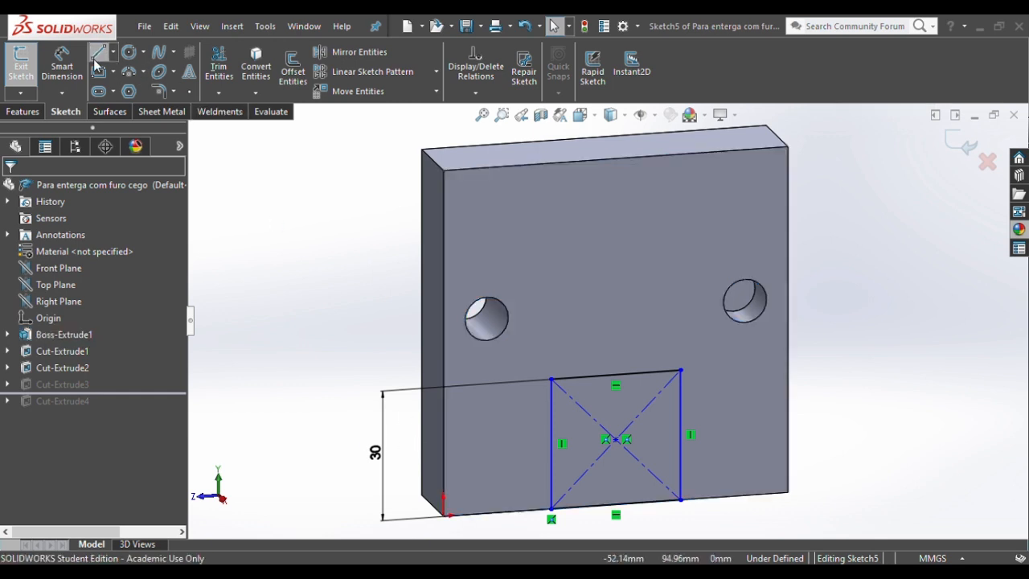
{"action": "left_click", "coordinate": [62, 64]}
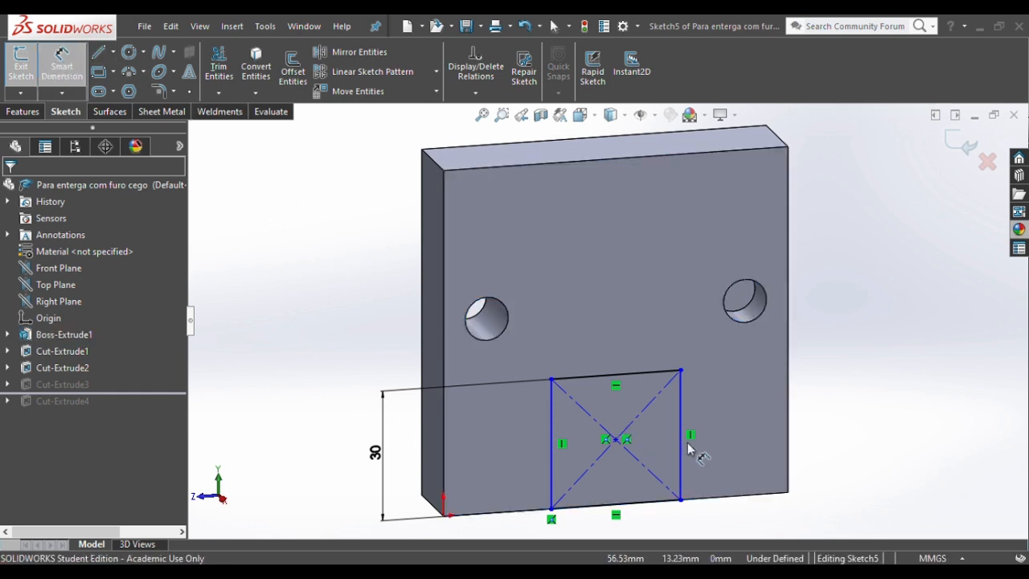
{"action": "left_click", "coordinate": [681, 440]}
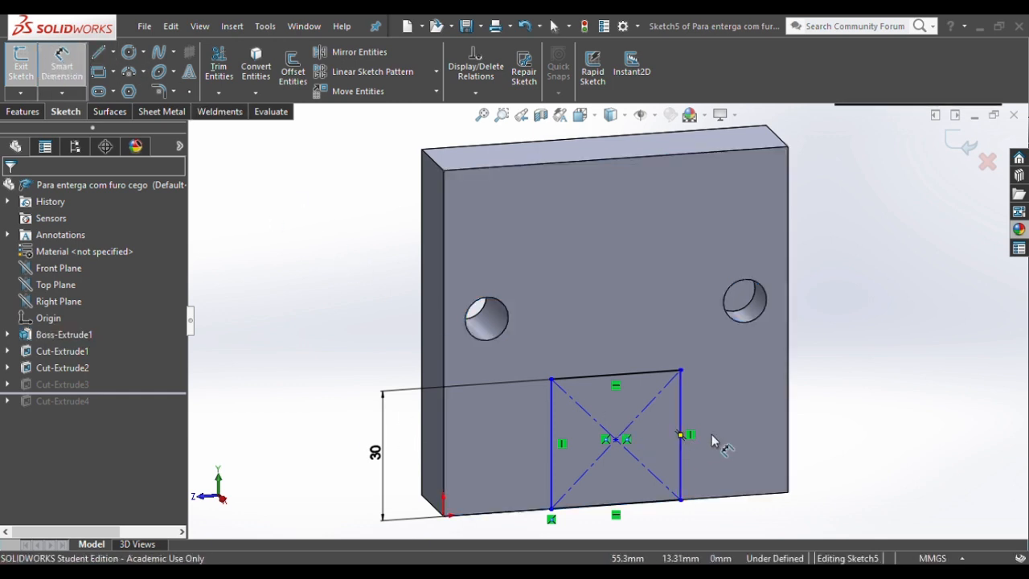
{"action": "left_click", "coordinate": [787, 421]}
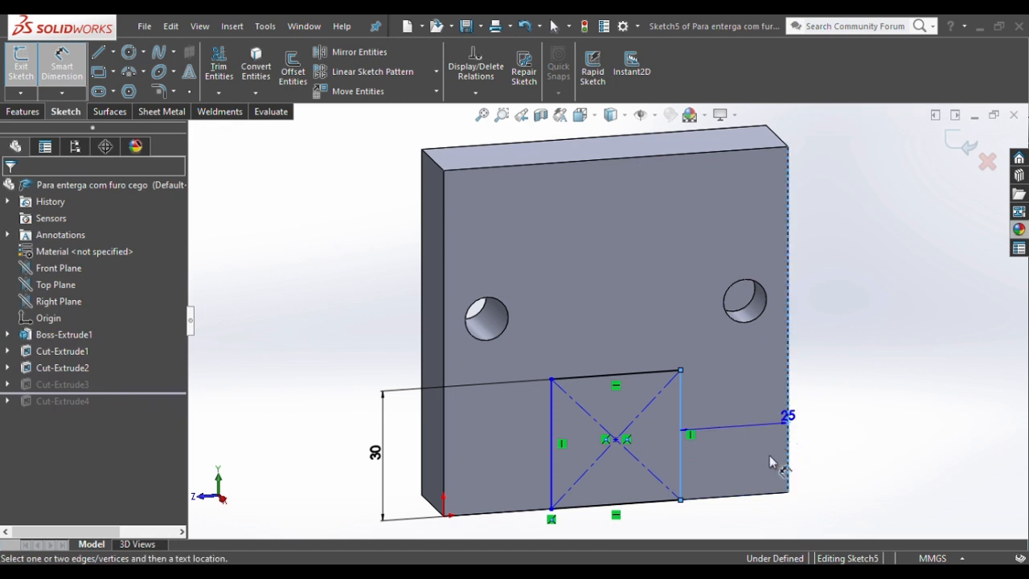
{"action": "left_click", "coordinate": [741, 492]}
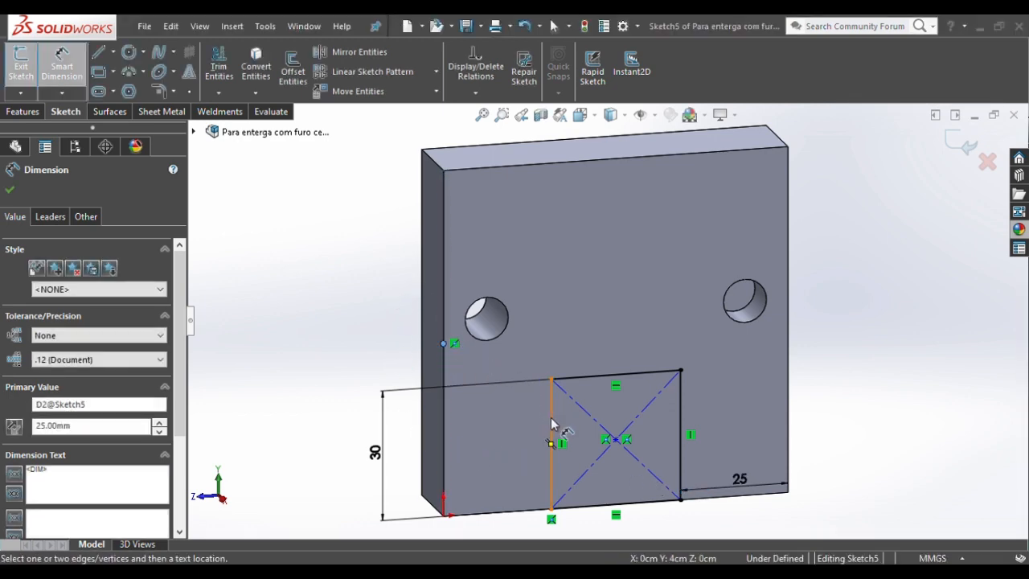
{"action": "left_click", "coordinate": [550, 384]}
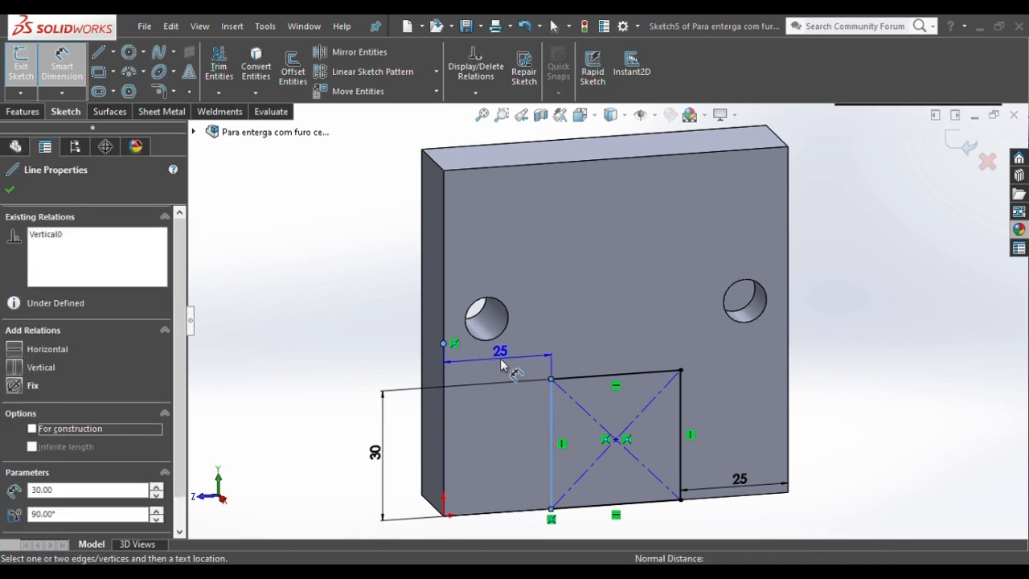
{"action": "left_click", "coordinate": [489, 367]}
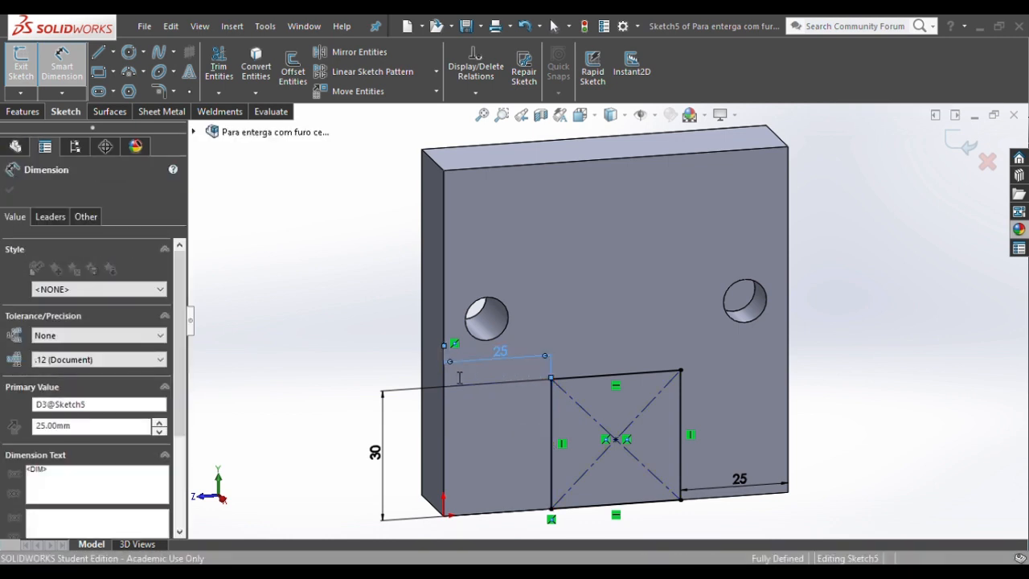
- Finish the rectangle sketch and cut it through the whole block with the Through All end condition
{"action": "left_click", "coordinate": [359, 346]}
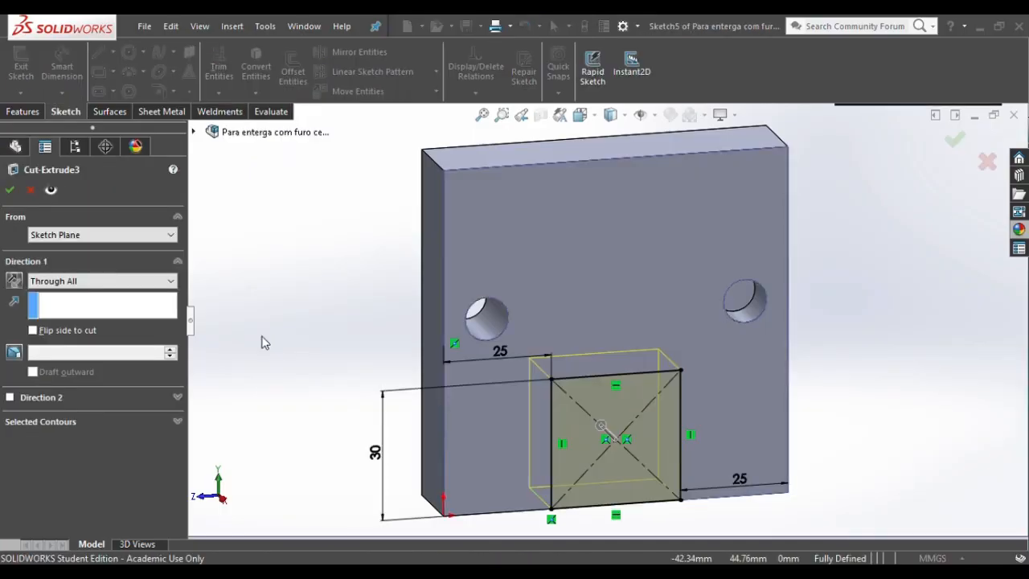
{"action": "left_click", "coordinate": [23, 111]}
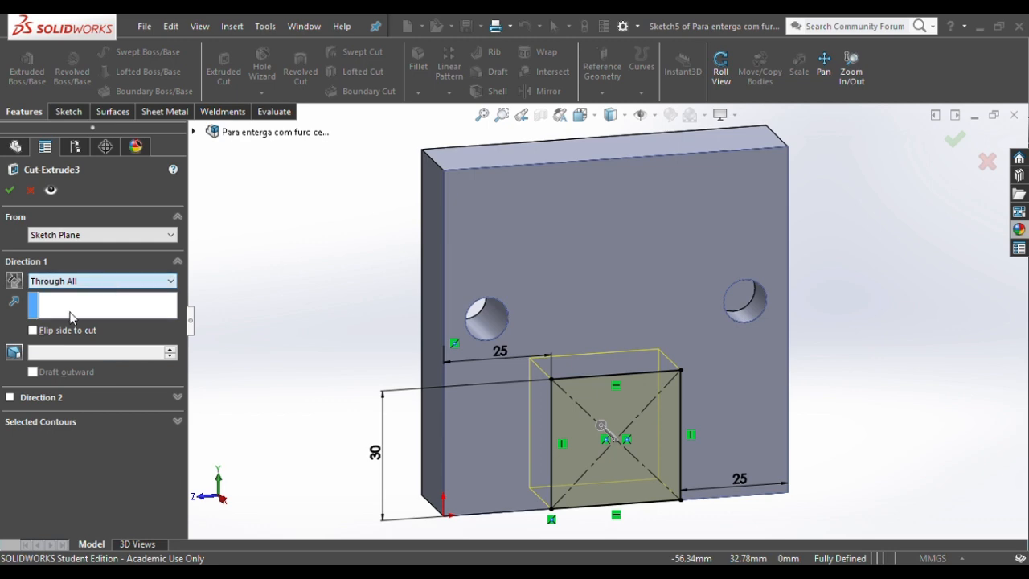
{"action": "key", "text": "Return"}
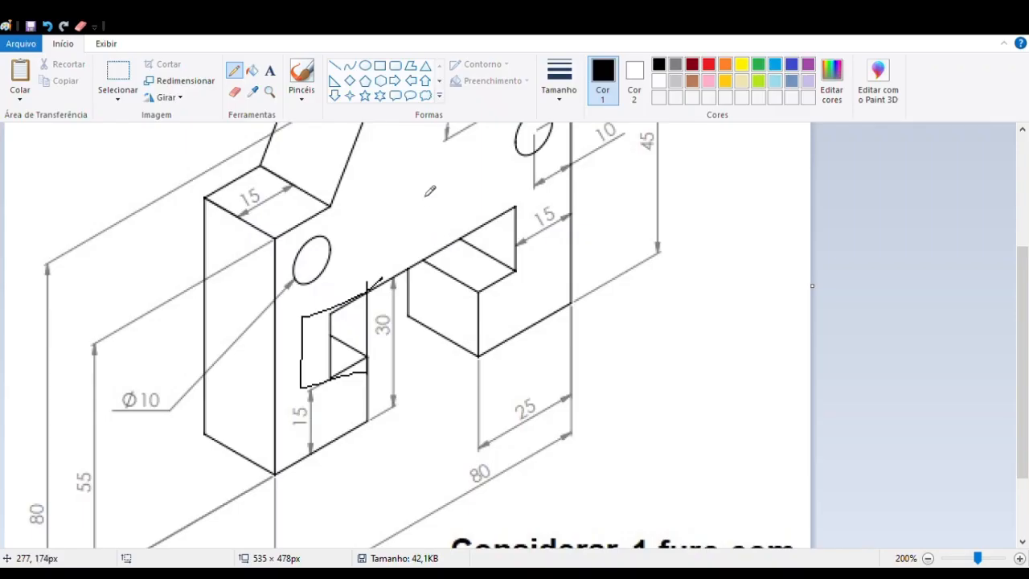
- Mark the wider upper part of the notch freehand on the Paint drawing and undo the pencil marks
{"action": "mouse_move", "coordinate": [448, 208]}
{"action": "left_mouse_down"}
{"action": "mouse_move", "coordinate": [484, 342]}
{"action": "mouse_move", "coordinate": [548, 299]}
{"action": "mouse_move", "coordinate": [515, 206]}
{"action": "mouse_move", "coordinate": [452, 216]}
{"action": "left_mouse_up"}
{"action": "key", "text": "ctrl+z"}
{"action": "key", "text": "ctrl+z"}
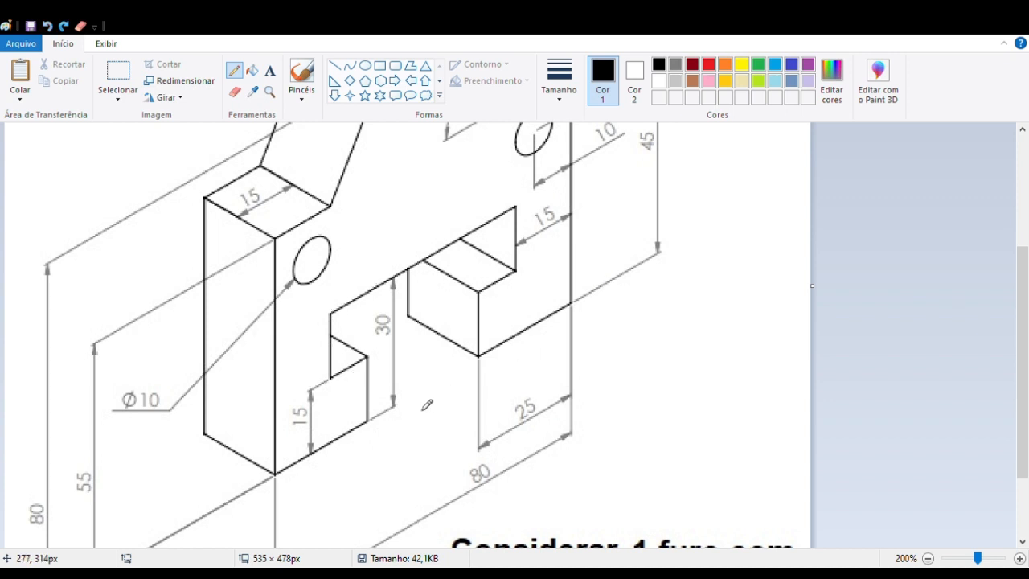
- Switch to SolidWorks and, in the Right view, sketch a rectangle about 15.5 by 19.9 mm from the notch's upper-left corner into the left leg
{"action": "left_click", "coordinate": [124, 72]}
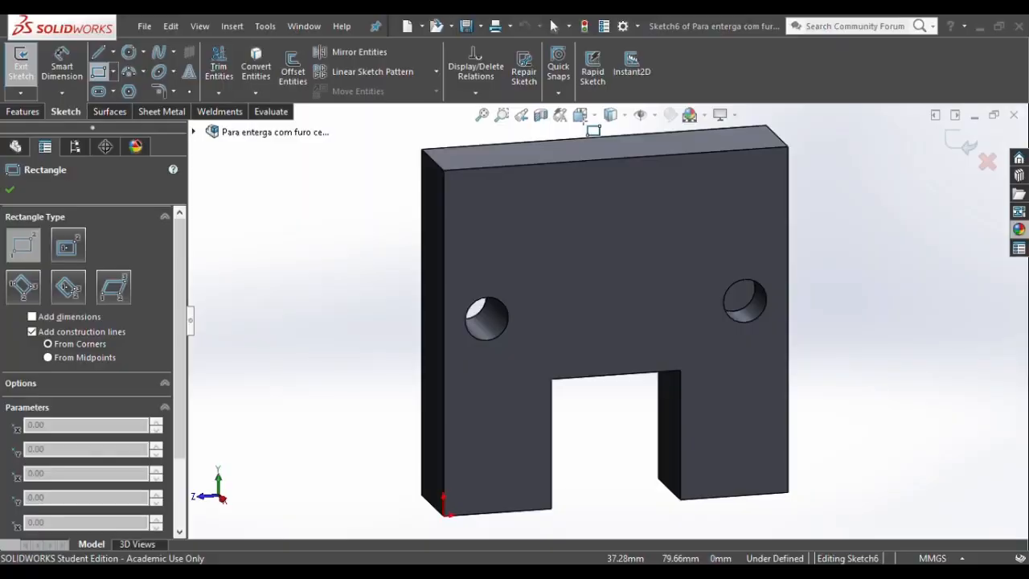
{"action": "left_click", "coordinate": [582, 115]}
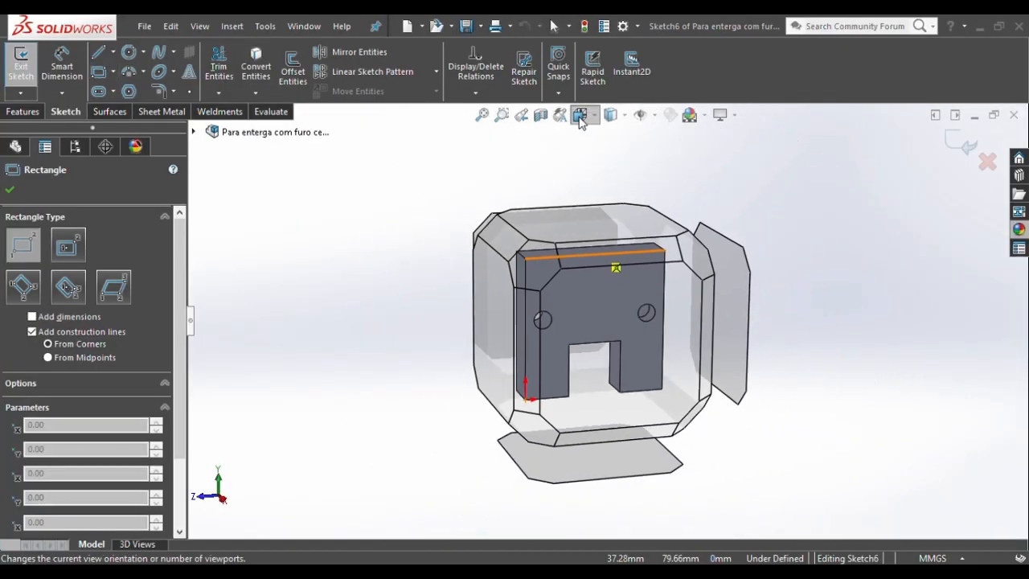
{"action": "left_click", "coordinate": [602, 243]}
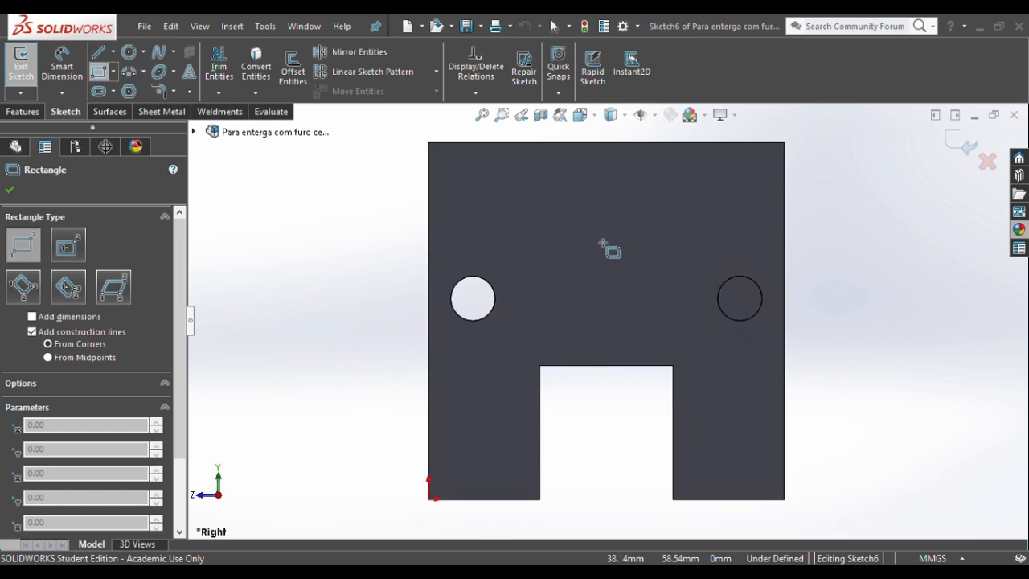
{"action": "left_click", "coordinate": [540, 367]}
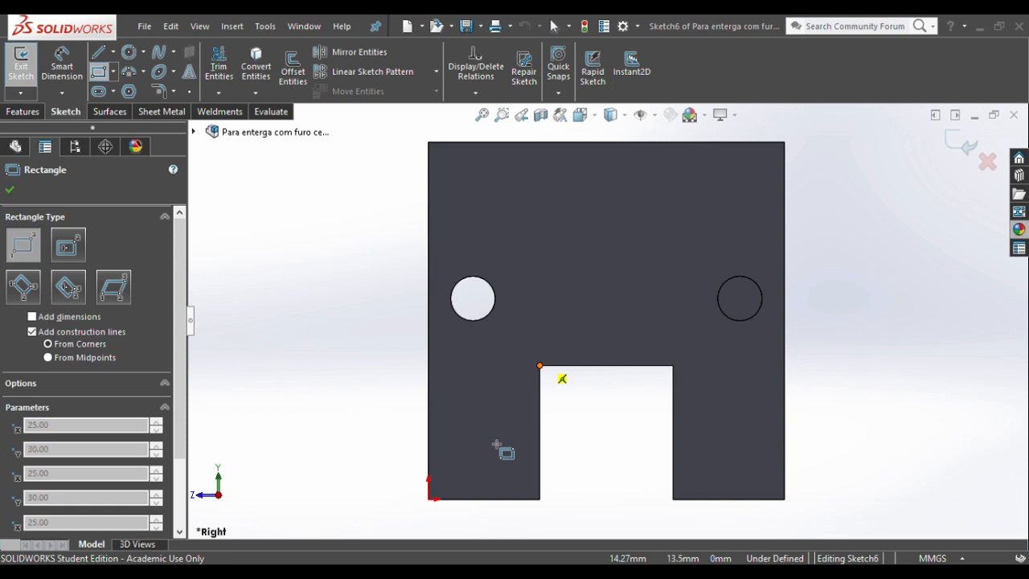
{"action": "left_click", "coordinate": [496, 444]}
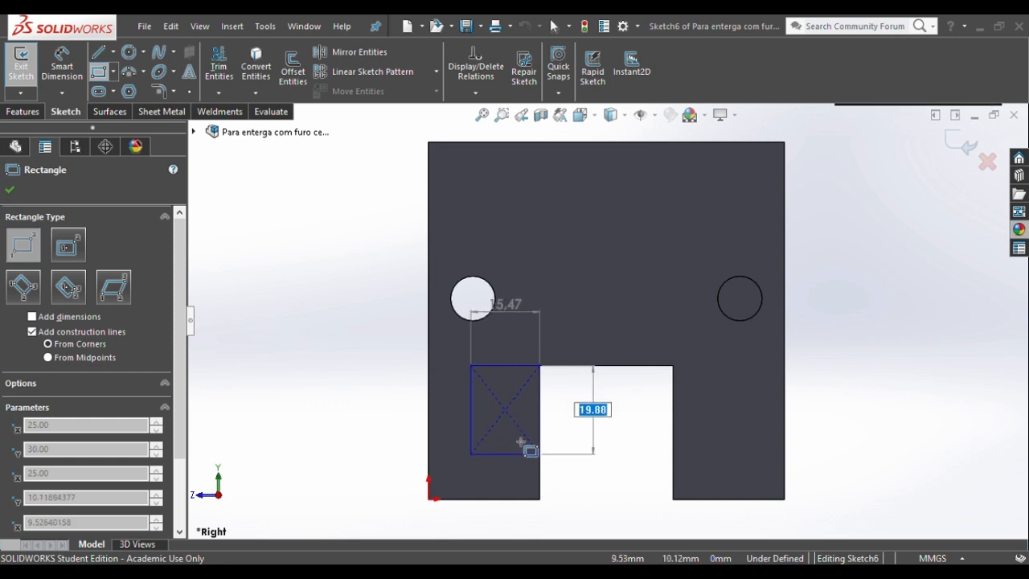
{"action": "key", "text": "Return"}
- Dimension the height of the rectangle in the left leg as 15 mm
{"action": "left_click", "coordinate": [502, 114]}
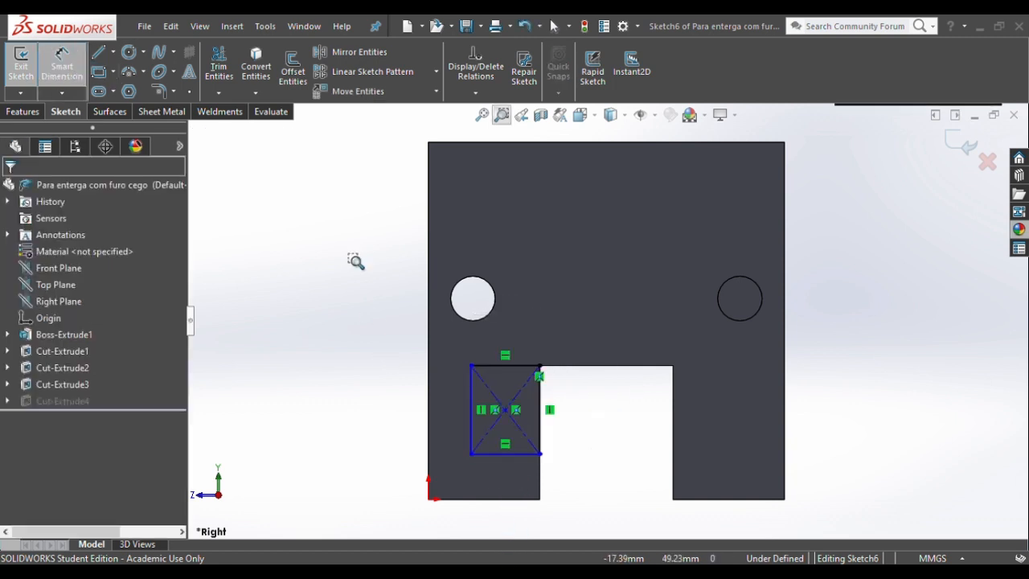
{"action": "left_click_drag", "start_coordinate": [306, 240], "coordinate": [679, 534]}
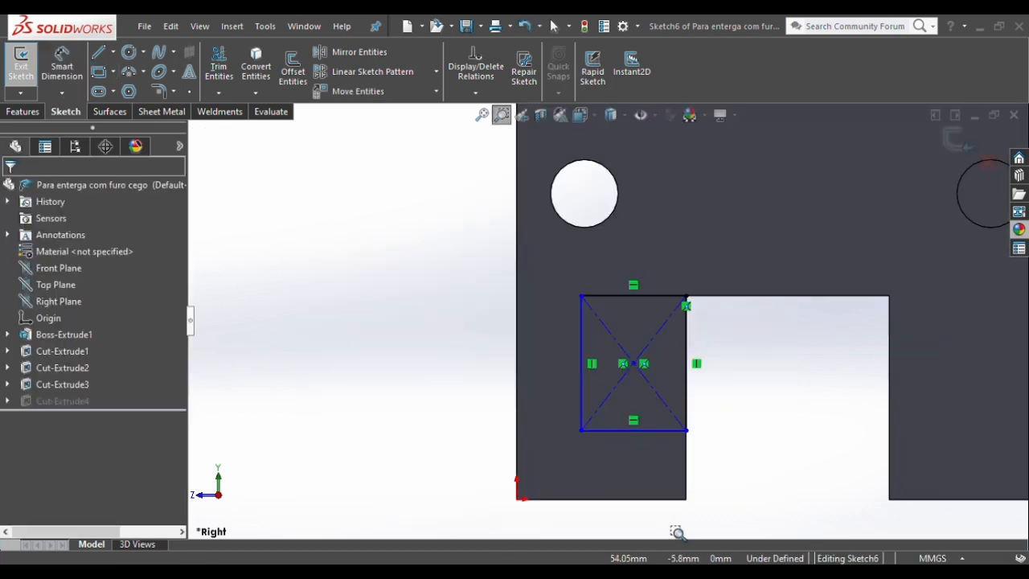
{"action": "key", "text": "Escape"}
{"action": "left_click", "coordinate": [582, 392]}
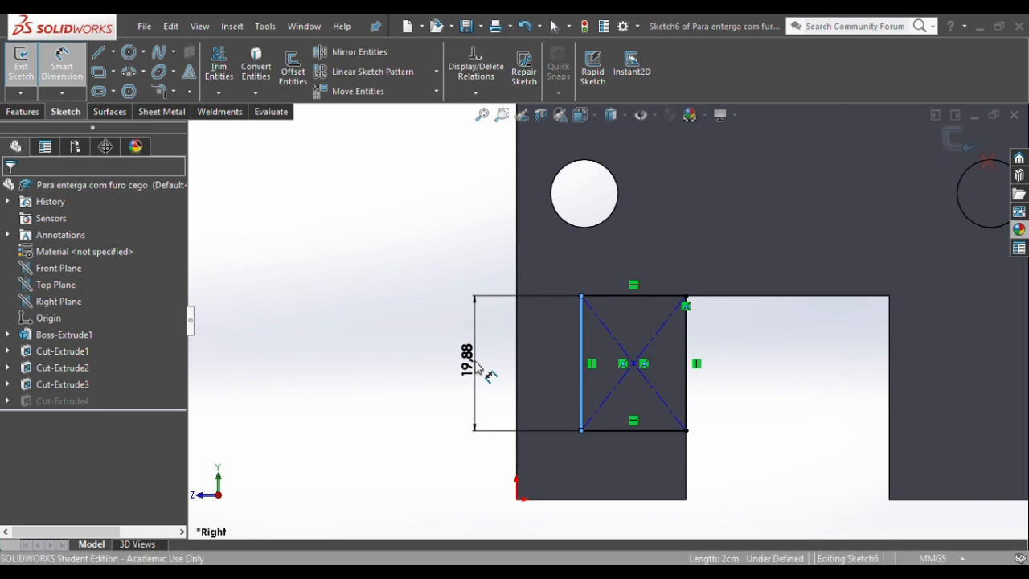
{"action": "left_click", "coordinate": [479, 368]}
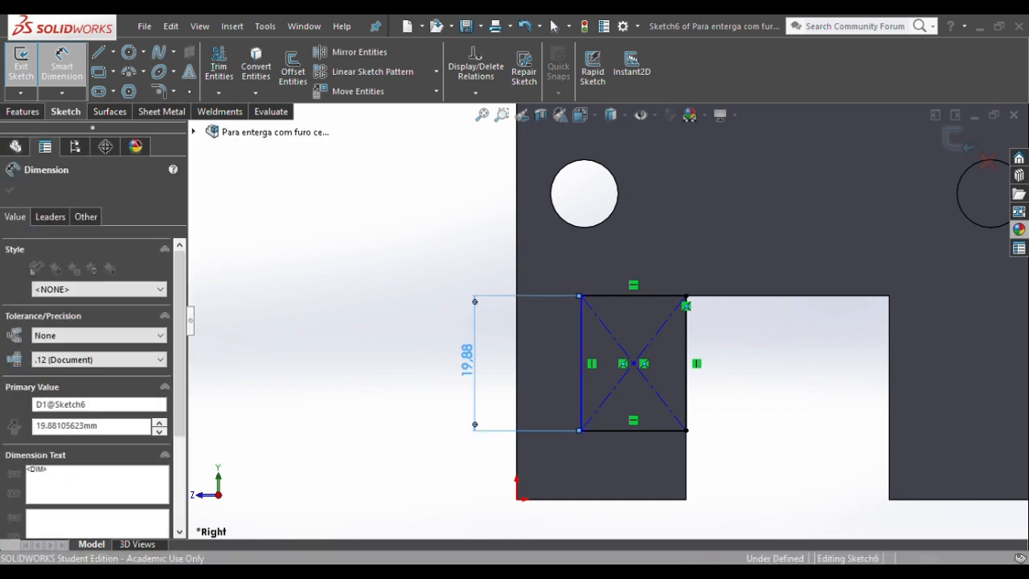
{"action": "type", "text": "15"}
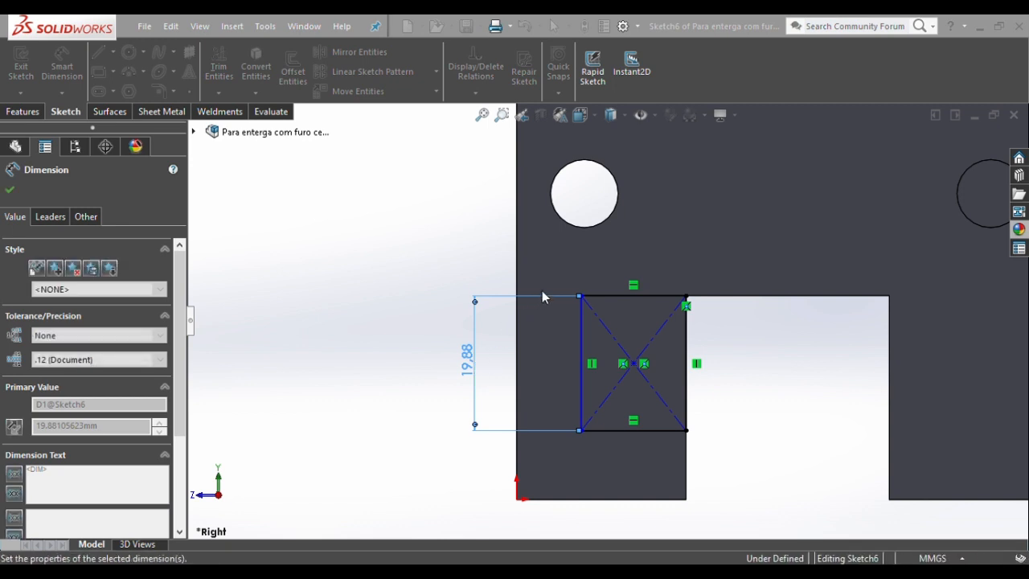
{"action": "key", "text": "Return"}
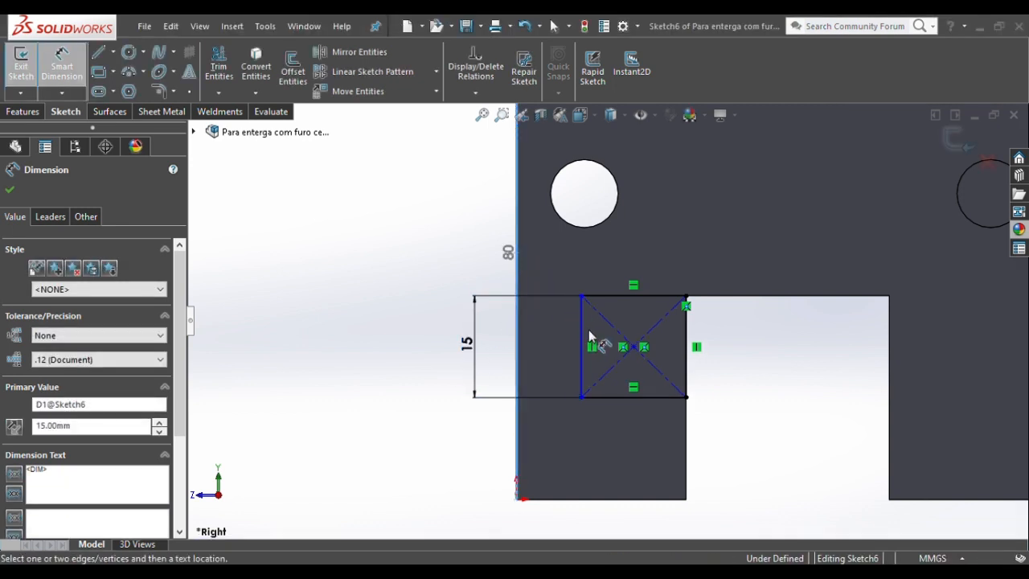
- Dimension the gap between the rectangle's left side and the block's left edge as 15 mm
{"action": "left_click", "coordinate": [581, 337]}
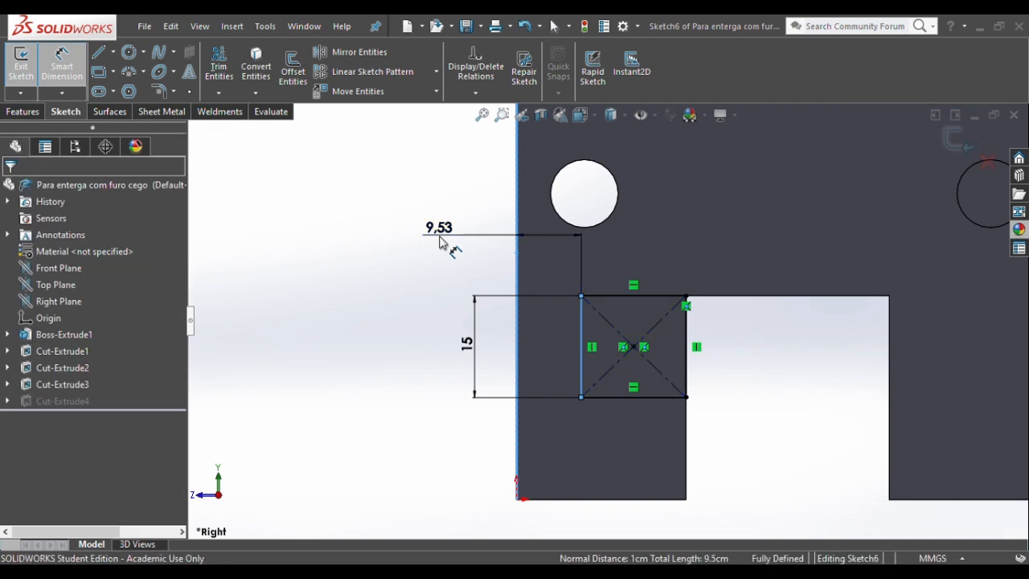
{"action": "left_click", "coordinate": [439, 242]}
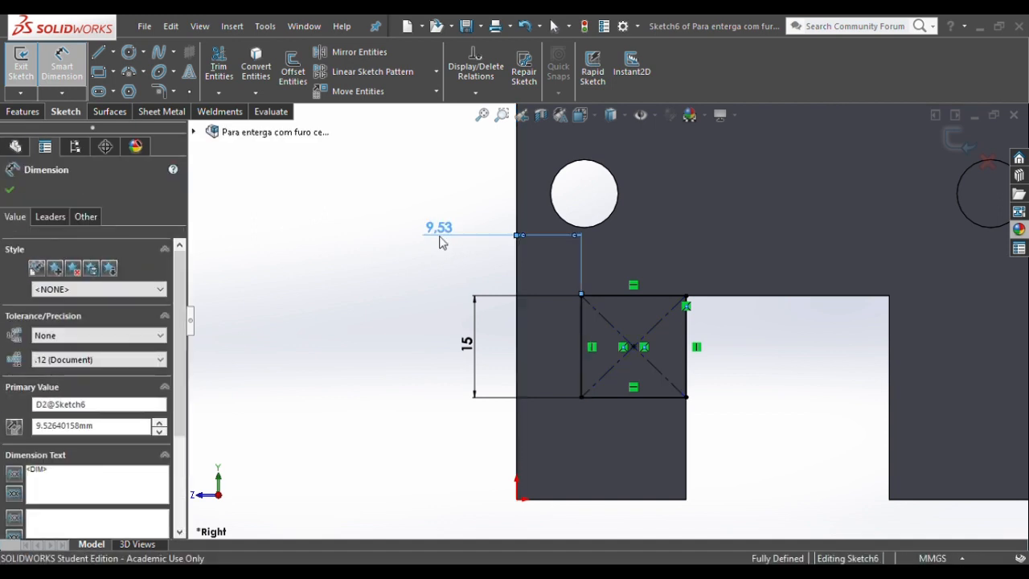
{"action": "type", "text": "15"}
{"action": "key", "text": "Return"}
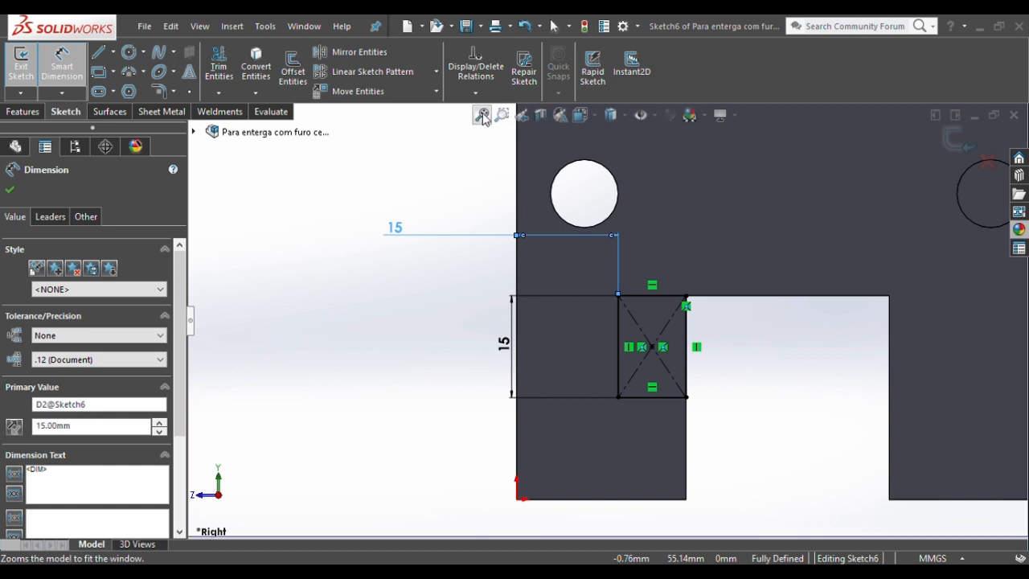
{"action": "left_click", "coordinate": [483, 117]}
{"action": "left_click", "coordinate": [359, 290]}
{"action": "key", "text": "Escape"}
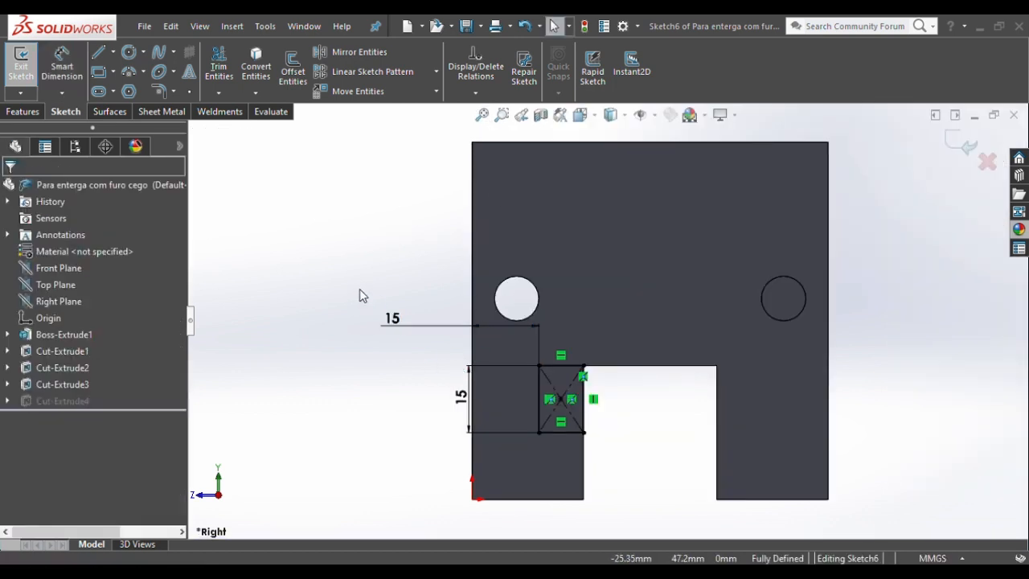
- Sketch a second rectangle about 15 mm tall from the notch's upper-right corner into the right leg, level with the first rectangle
{"action": "key", "text": "r"}
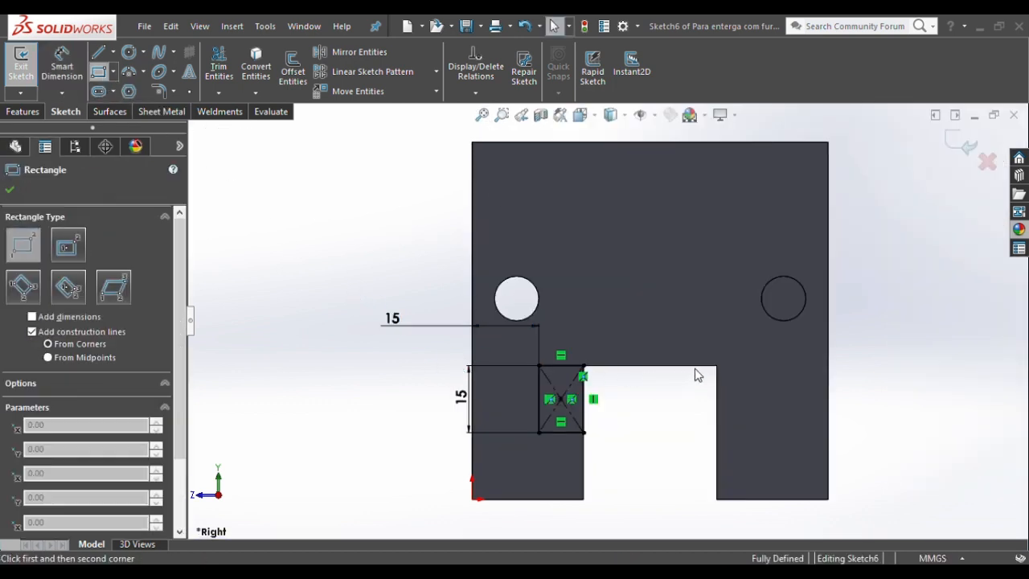
{"action": "left_click", "coordinate": [717, 367]}
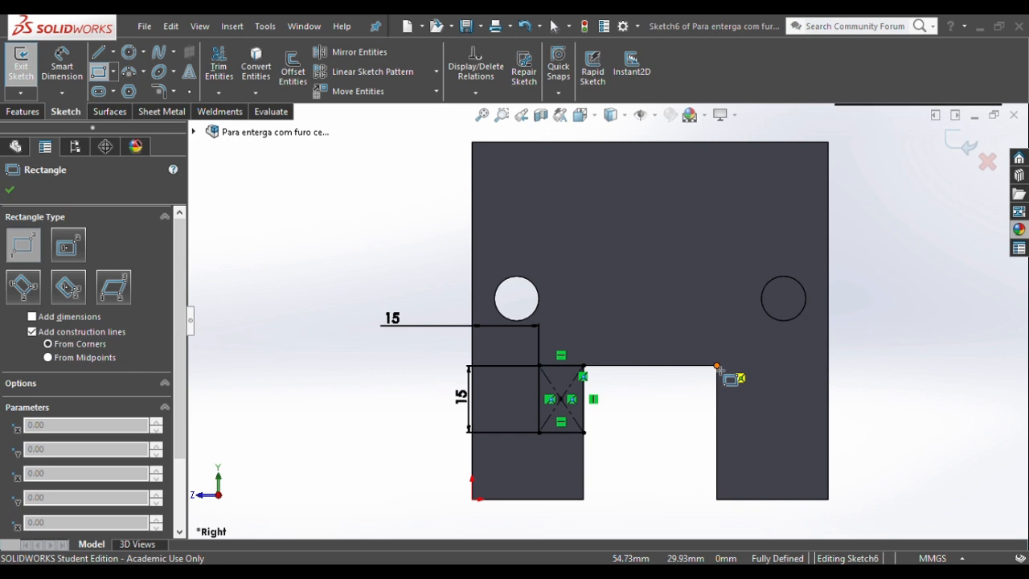
{"action": "left_click", "coordinate": [771, 438]}
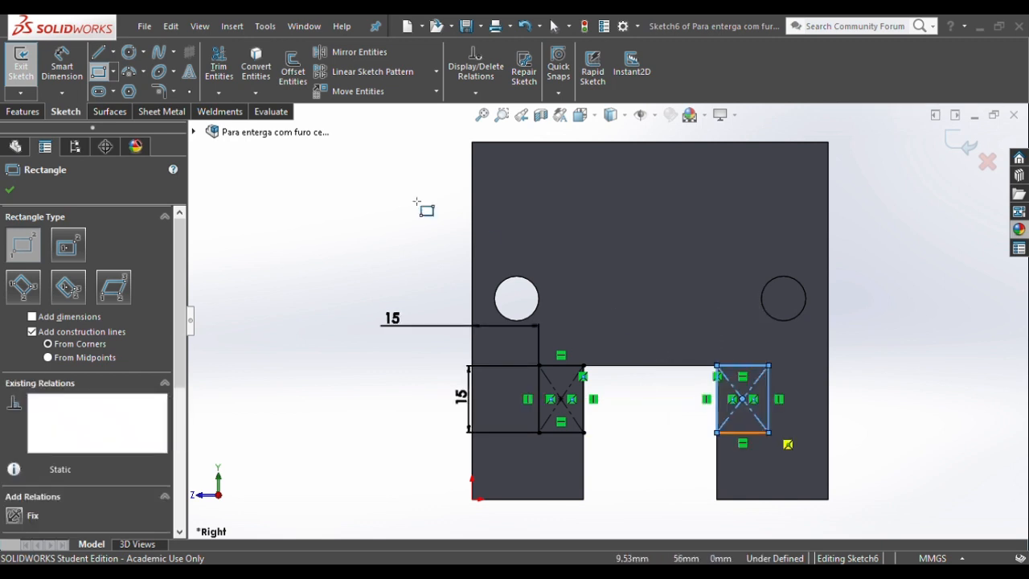
{"action": "key", "text": "Escape"}
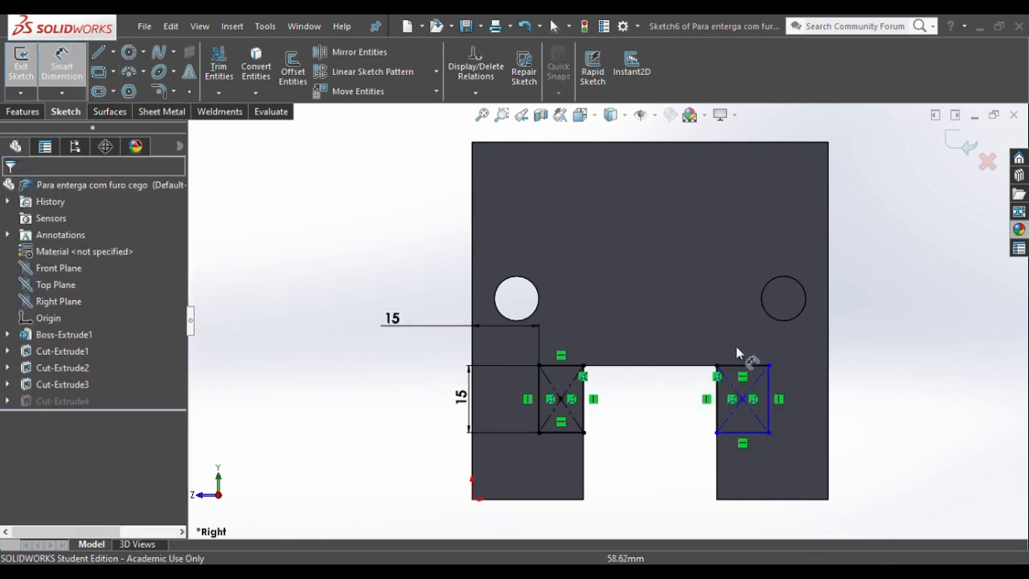
- Dimension the second rectangle as 15 mm tall and 15 mm from the block's right edge, and finish the notch sketch
{"action": "left_click", "coordinate": [769, 402]}
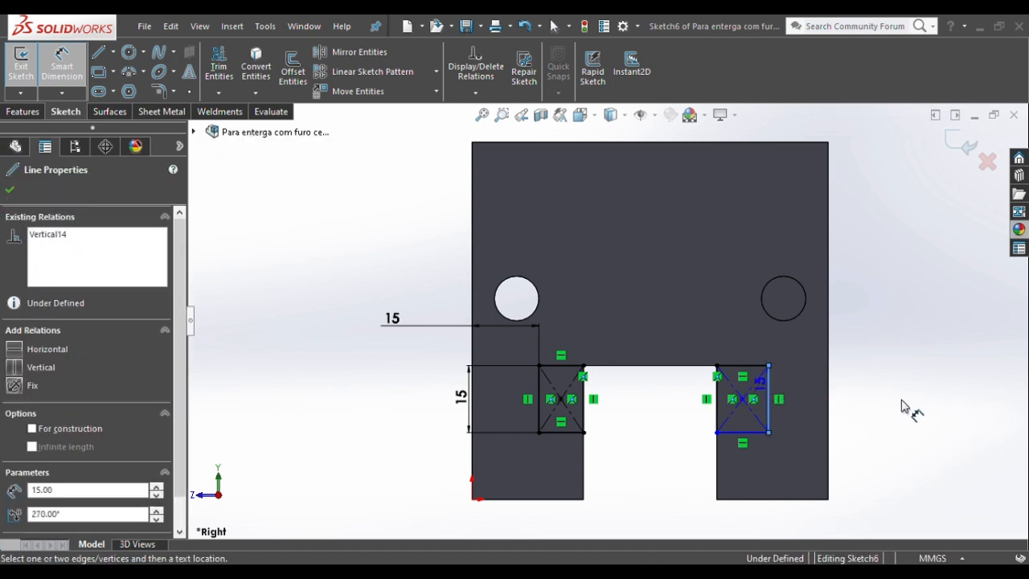
{"action": "left_click", "coordinate": [903, 406]}
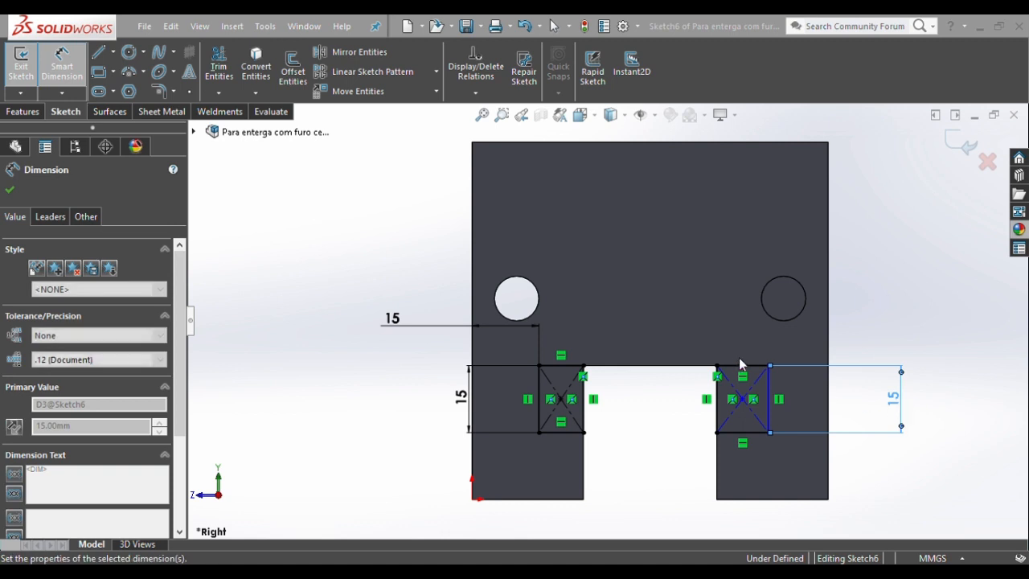
{"action": "left_click", "coordinate": [826, 383]}
{"action": "left_click", "coordinate": [829, 402]}
{"action": "left_click", "coordinate": [868, 319]}
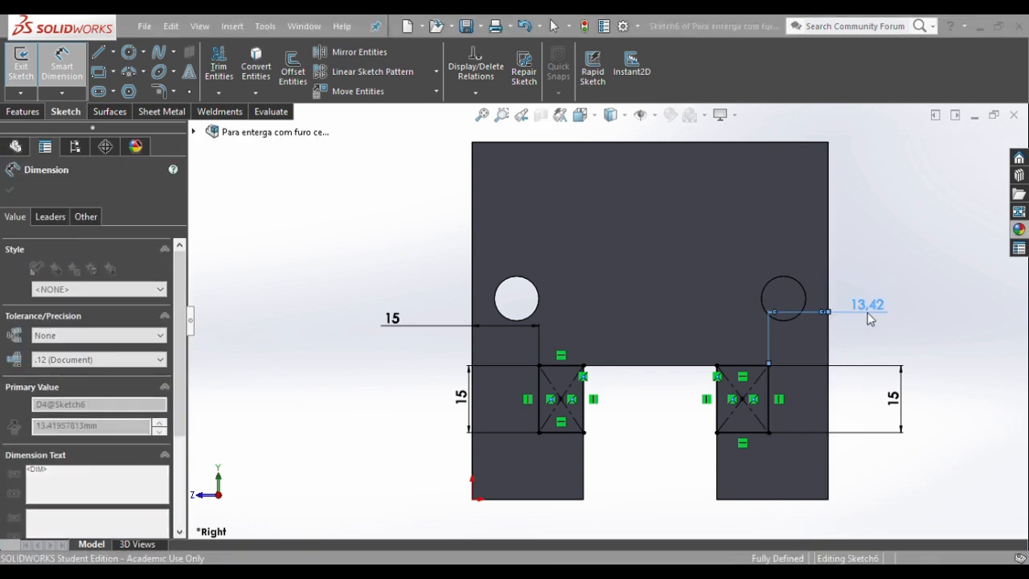
{"action": "type", "text": "15"}
{"action": "key", "text": "Return"}
{"action": "left_click", "coordinate": [965, 151]}
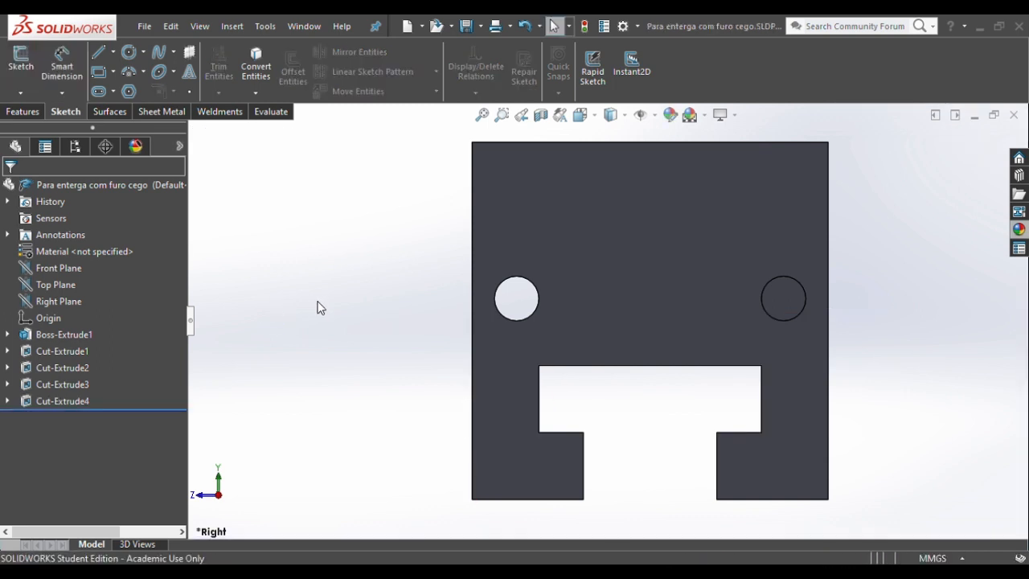
- Close the 60° corner profile with lines along the block's top and left edges, from the slanted line's upper end to the horizontal line
{"action": "key", "text": "ctrl+7"}
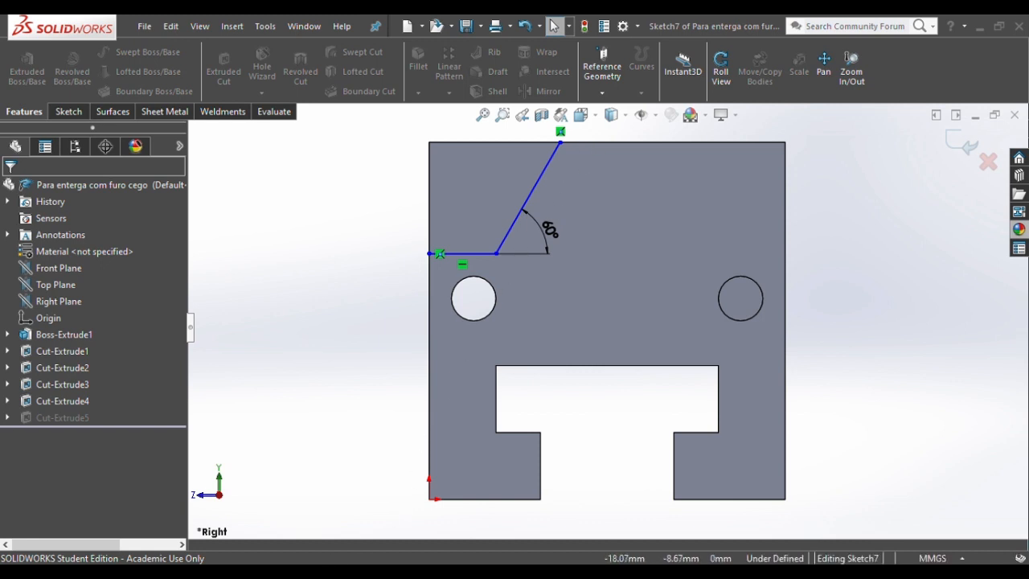
{"action": "left_click", "coordinate": [502, 114]}
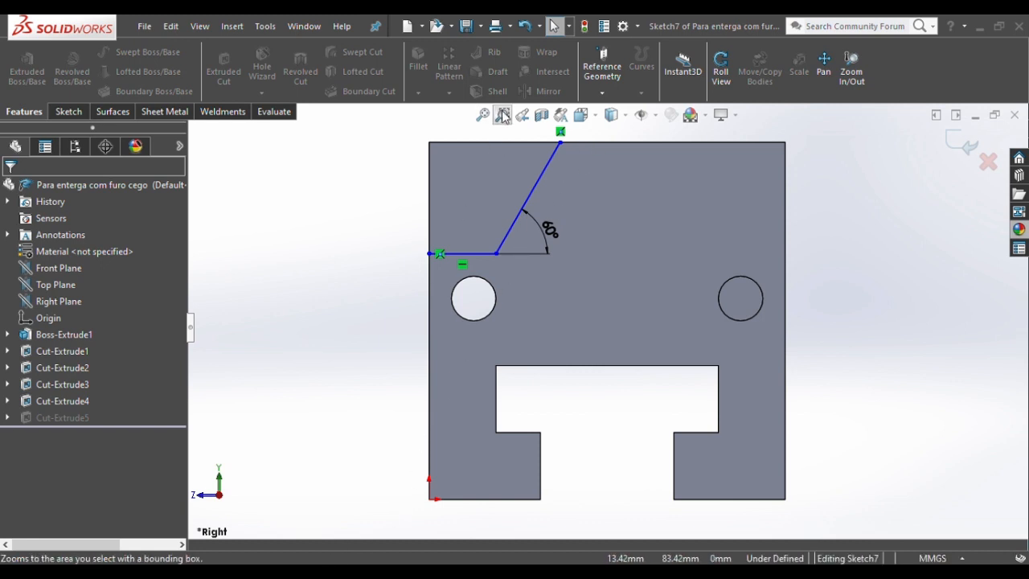
{"action": "mouse_move", "coordinate": [390, 119]}
{"action": "left_mouse_down"}
{"action": "mouse_move", "coordinate": [573, 225]}
{"action": "mouse_move", "coordinate": [586, 239]}
{"action": "mouse_move", "coordinate": [577, 278]}
{"action": "mouse_move", "coordinate": [605, 272]}
{"action": "left_mouse_up"}
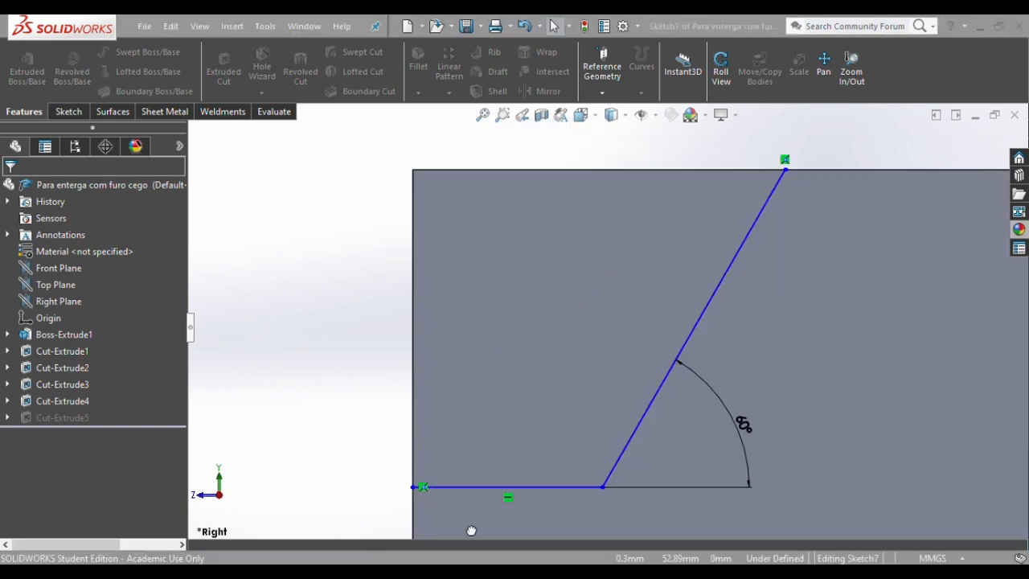
{"action": "left_click", "coordinate": [524, 175]}
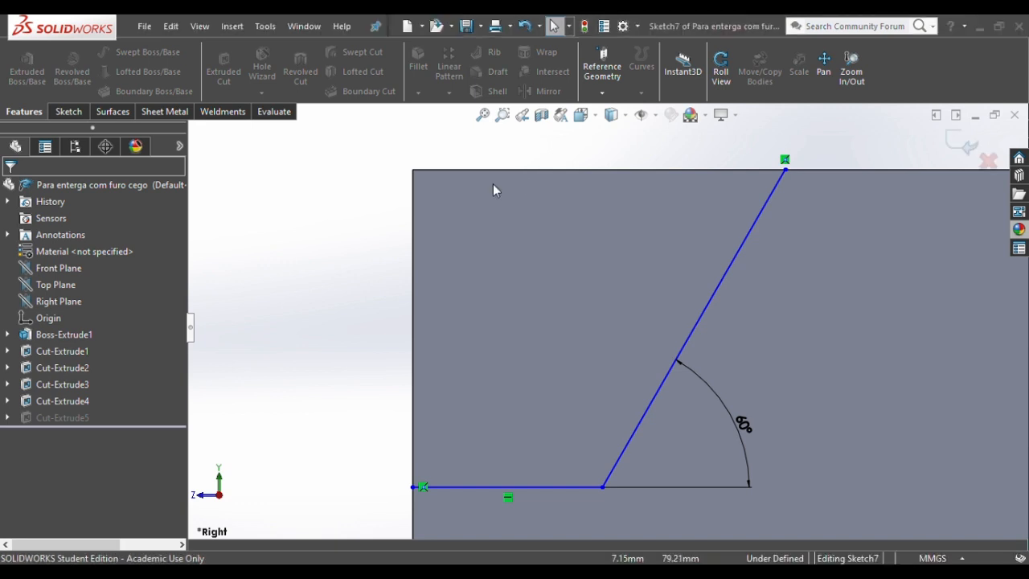
{"action": "left_click", "coordinate": [79, 112]}
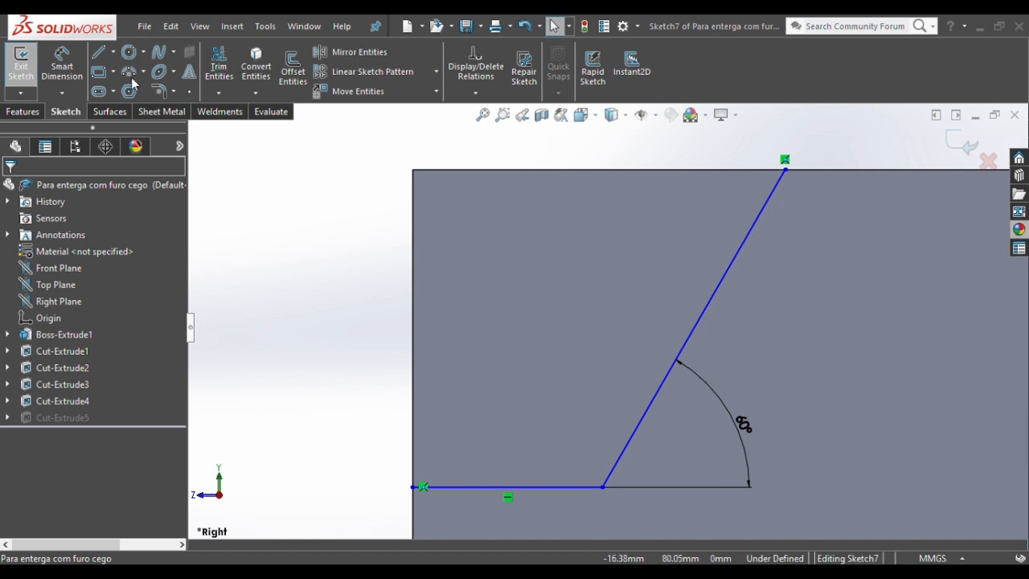
{"action": "left_click", "coordinate": [102, 56]}
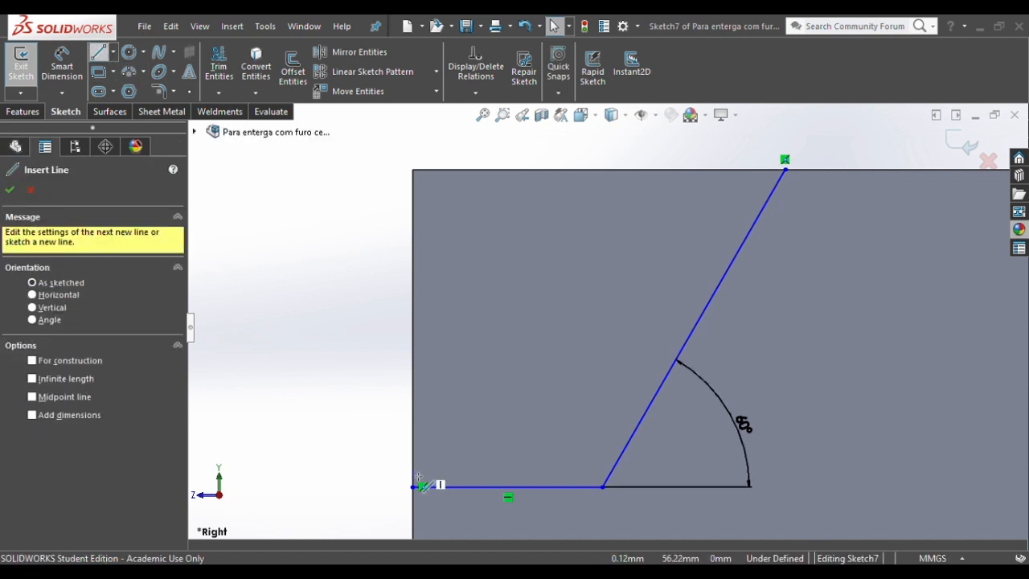
{"action": "left_click", "coordinate": [785, 170]}
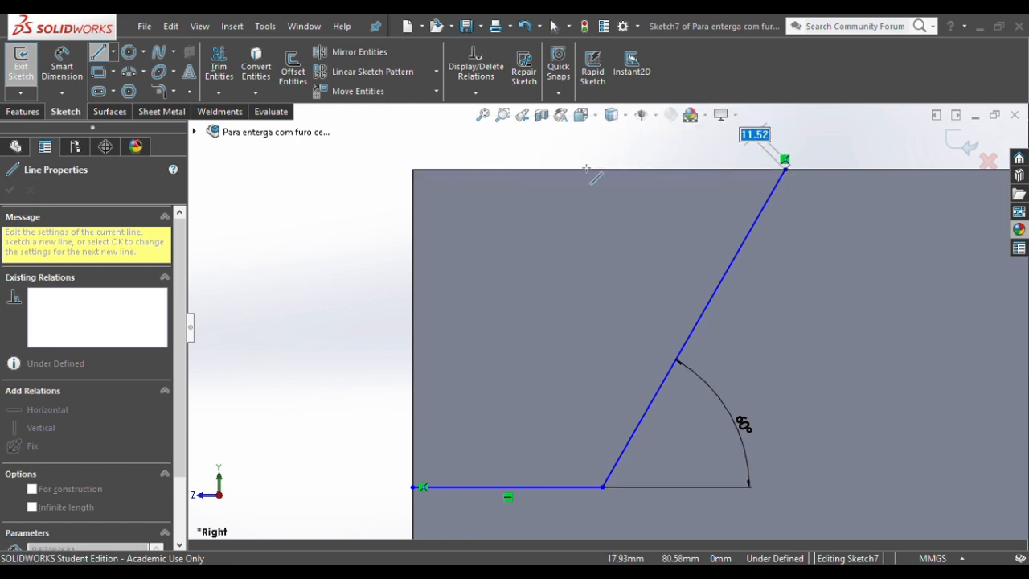
{"action": "left_click", "coordinate": [413, 170]}
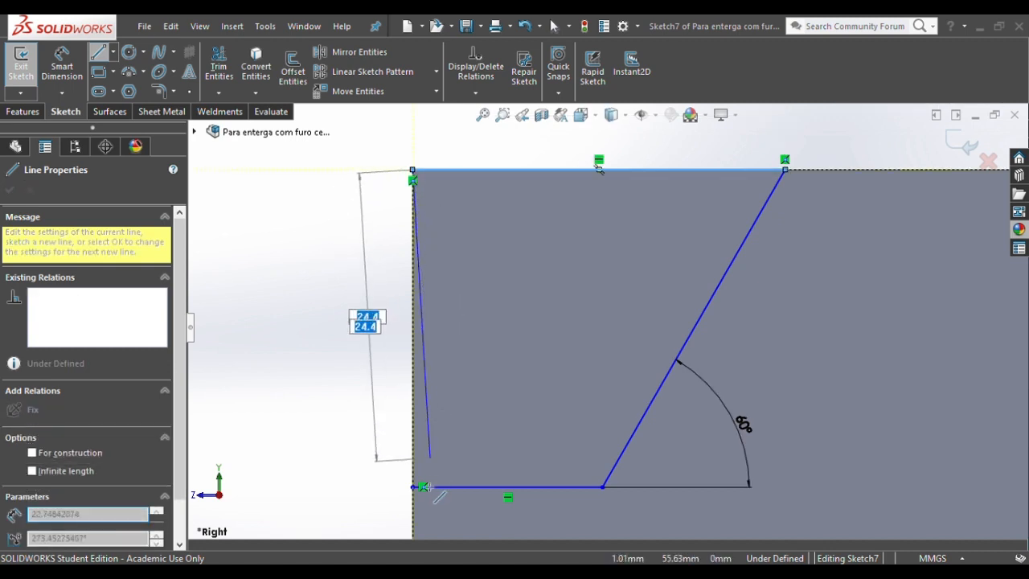
{"action": "left_click", "coordinate": [414, 486]}
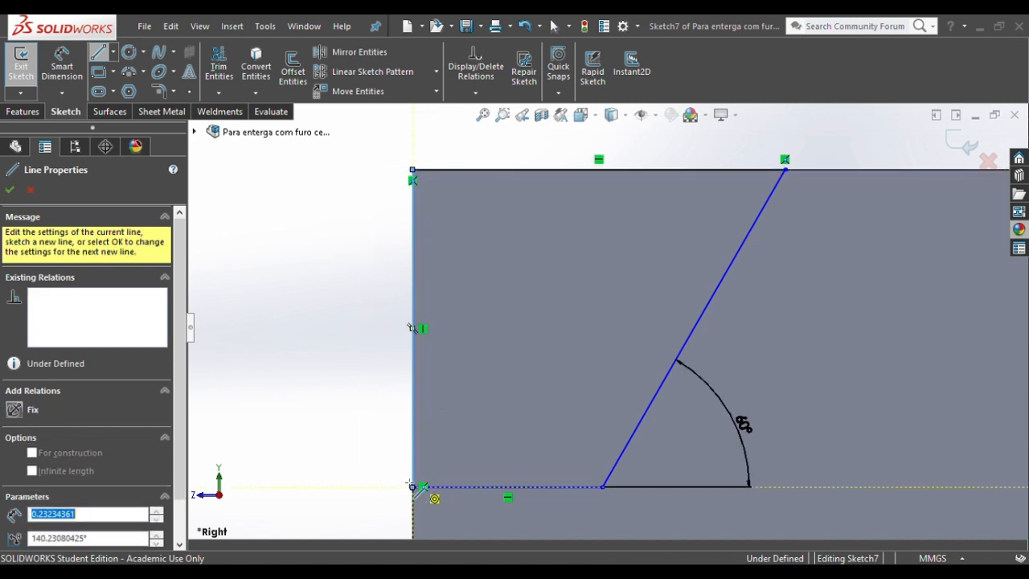
{"action": "key", "text": "Escape"}
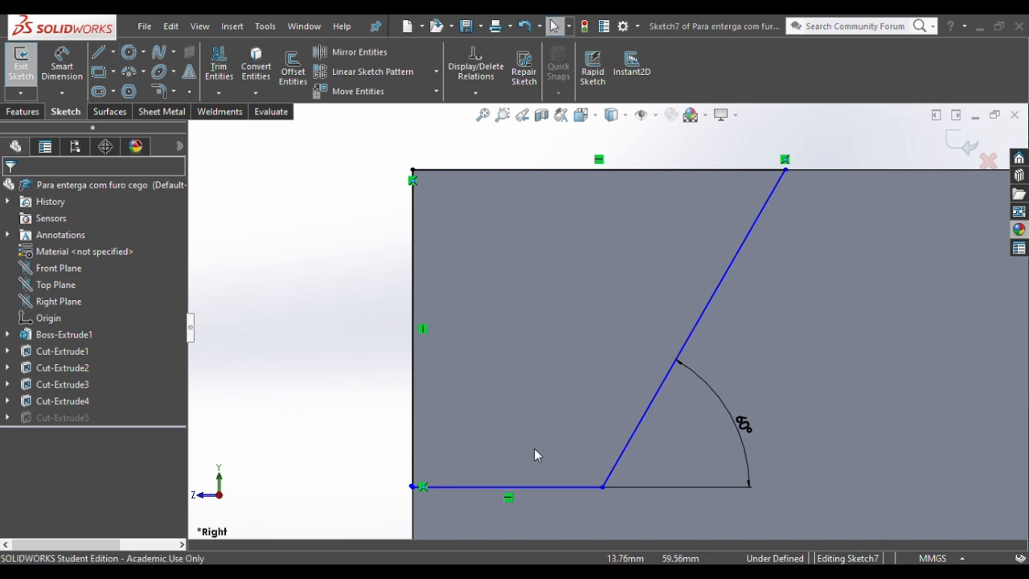
- Dimension the corner profile's lower horizontal line as 15 mm long
{"action": "left_click", "coordinate": [482, 115]}
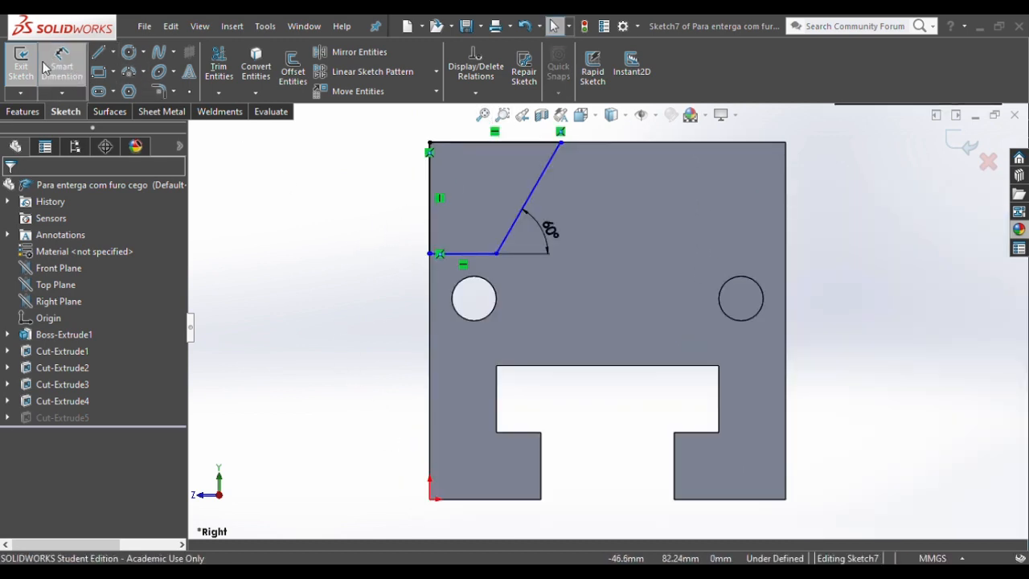
{"action": "left_click", "coordinate": [70, 69]}
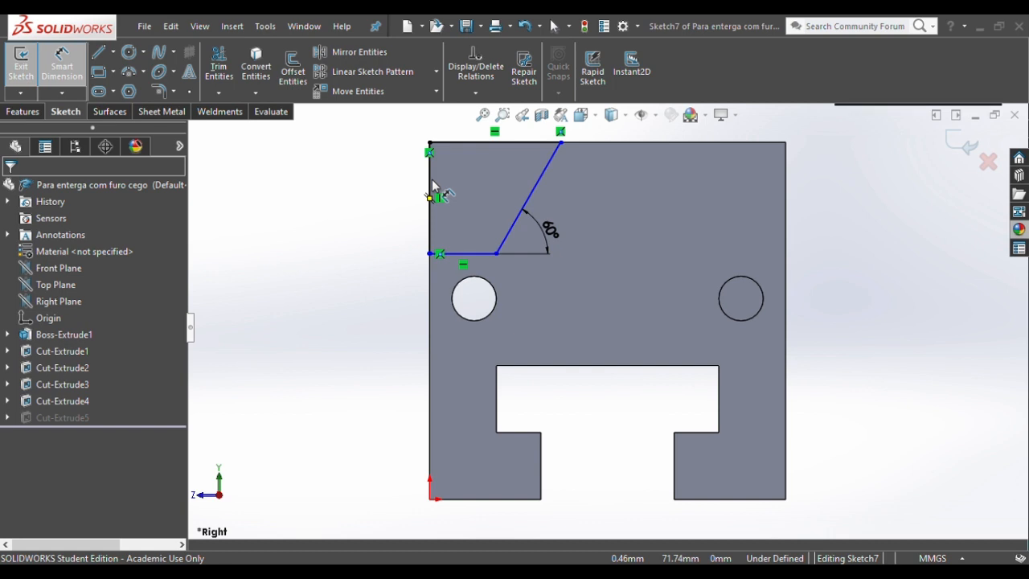
{"action": "left_click", "coordinate": [462, 253]}
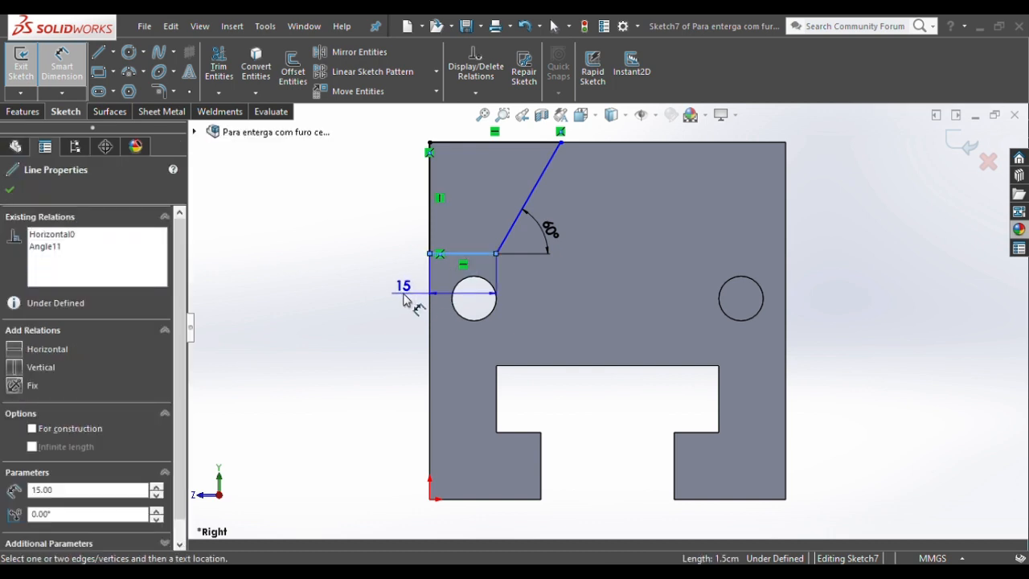
{"action": "left_click", "coordinate": [404, 299]}
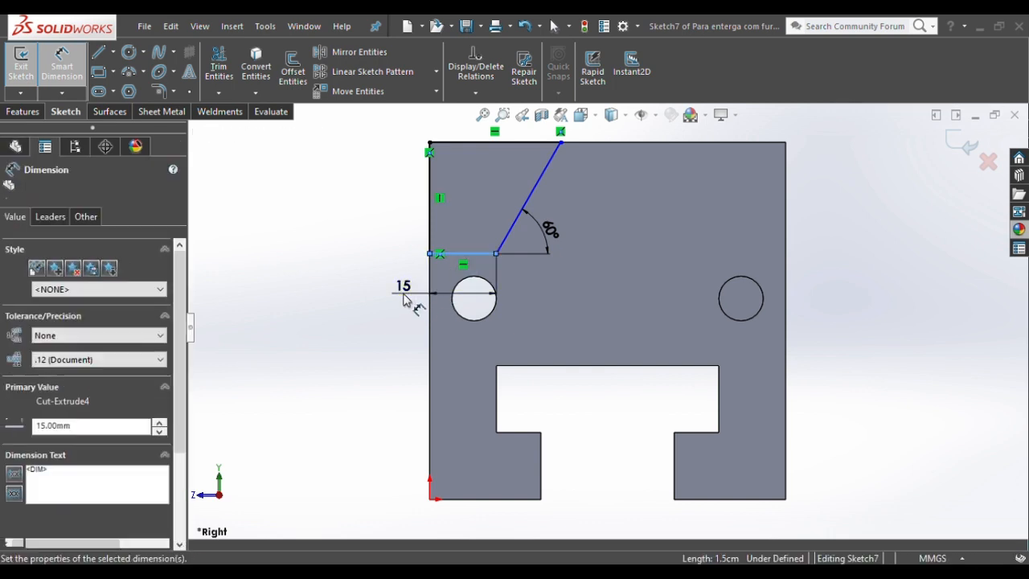
{"action": "key", "text": "Return"}
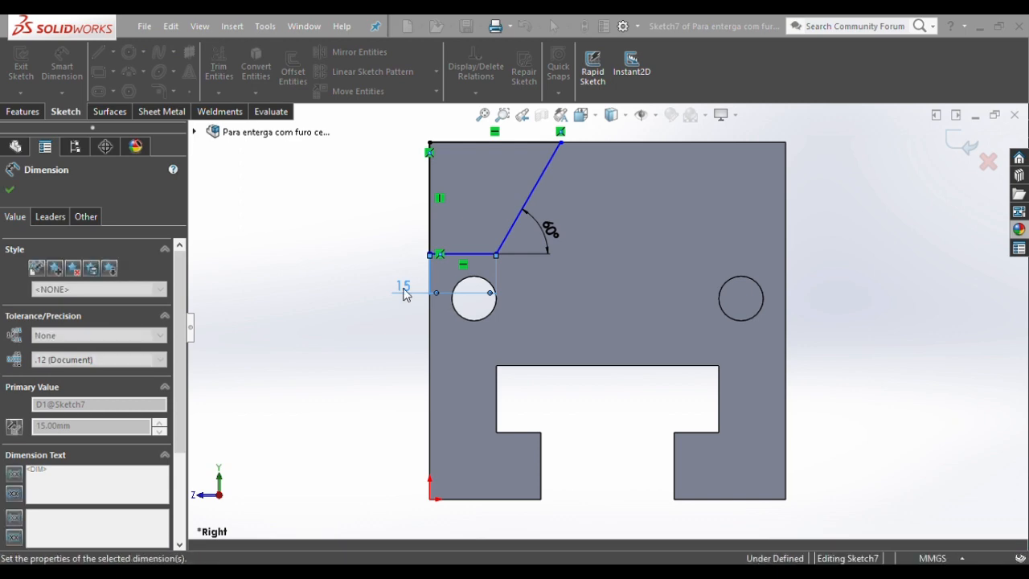
{"action": "left_click", "coordinate": [430, 205]}
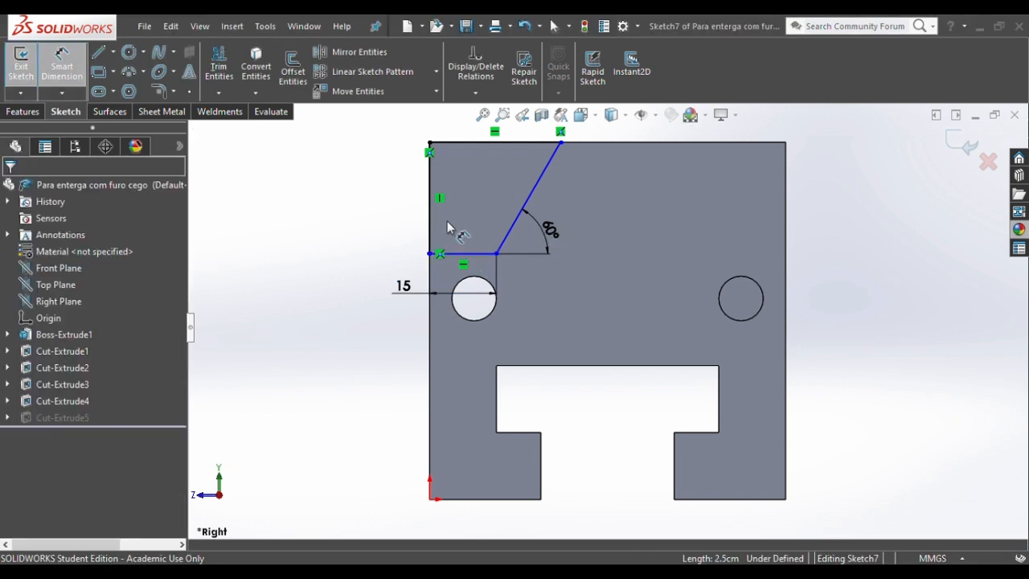
- Delete the 60° angle dimension and add it again between the slanted line and the horizontal direction
{"action": "left_click", "coordinate": [541, 231]}
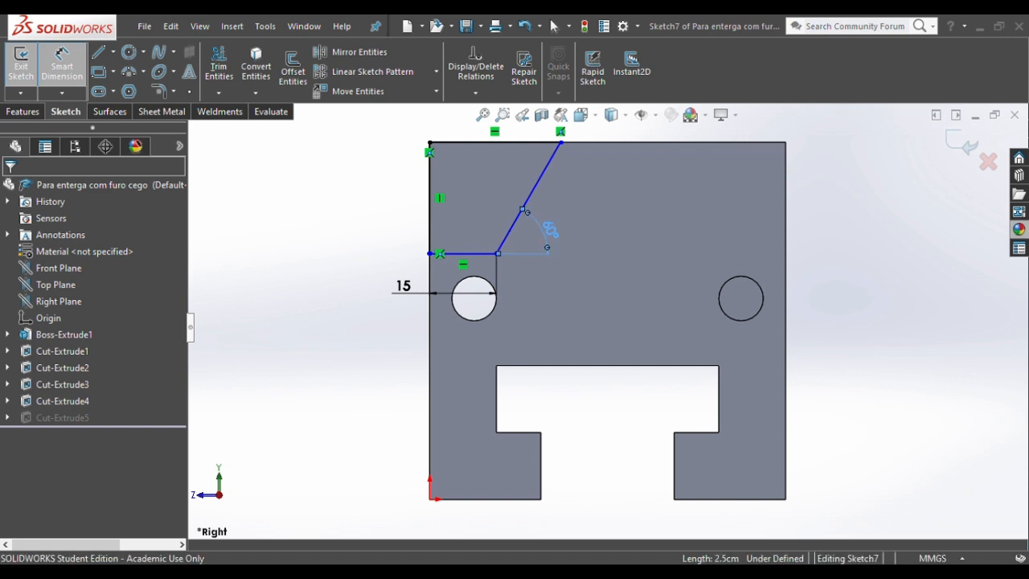
{"action": "key", "text": "Delete"}
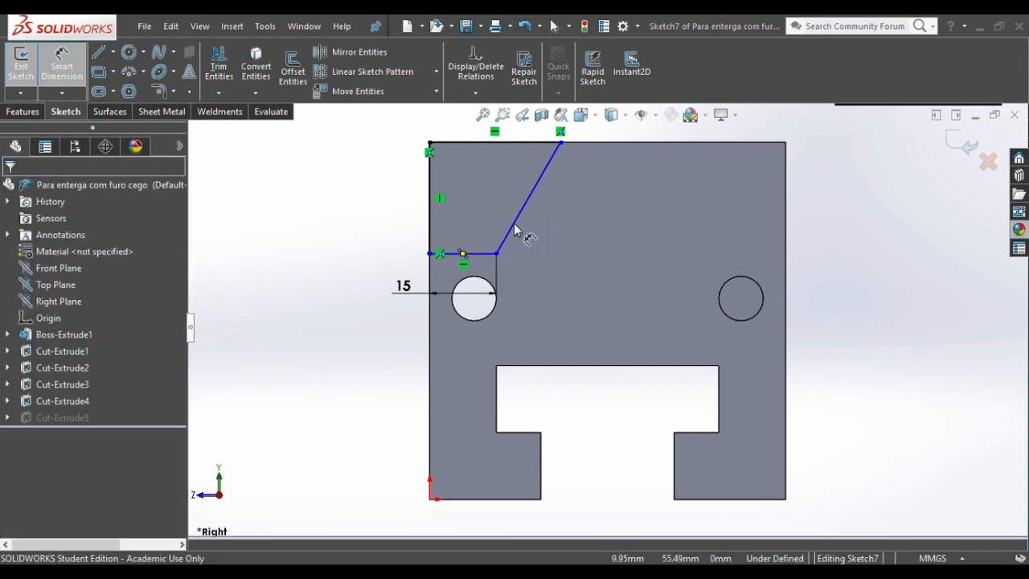
{"action": "left_click", "coordinate": [516, 226]}
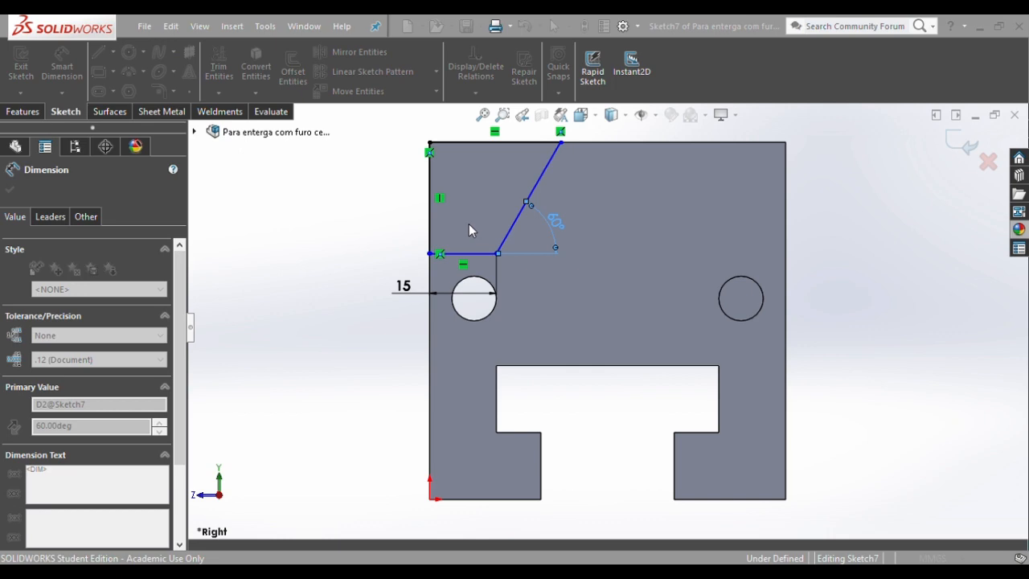
{"action": "left_click", "coordinate": [307, 238]}
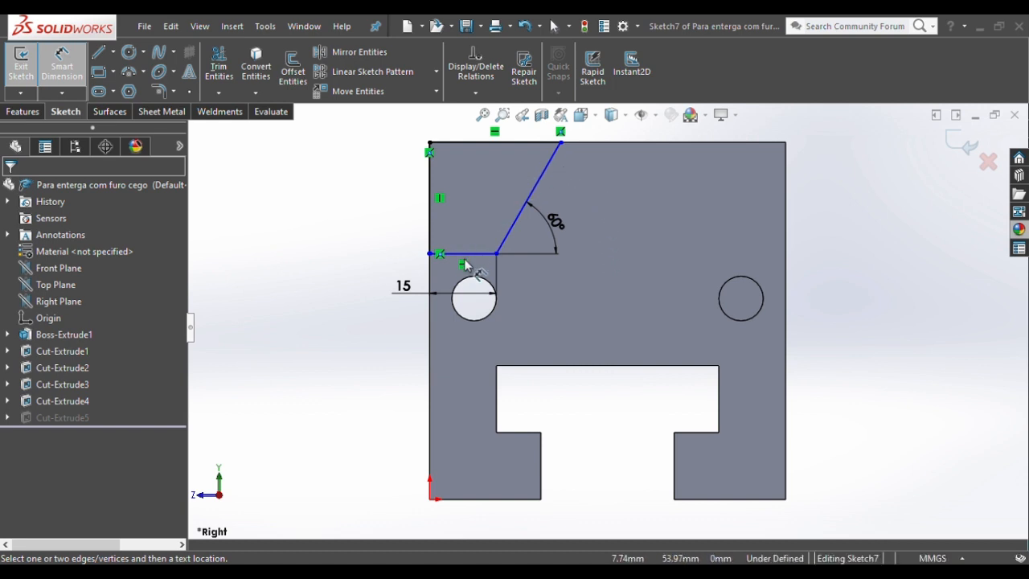
{"action": "left_click", "coordinate": [512, 229]}
{"action": "left_click", "coordinate": [463, 253]}
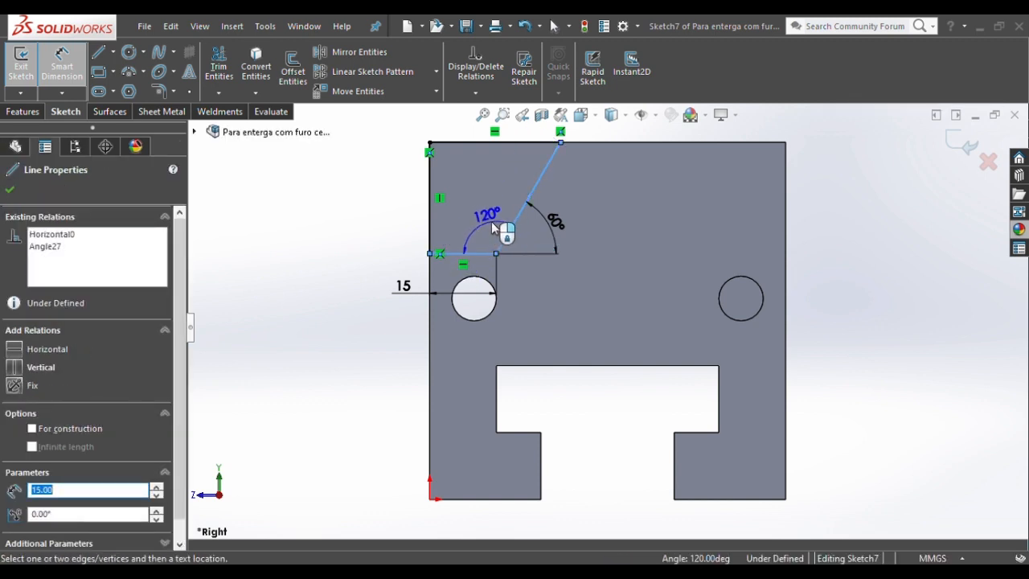
{"action": "left_click", "coordinate": [541, 229]}
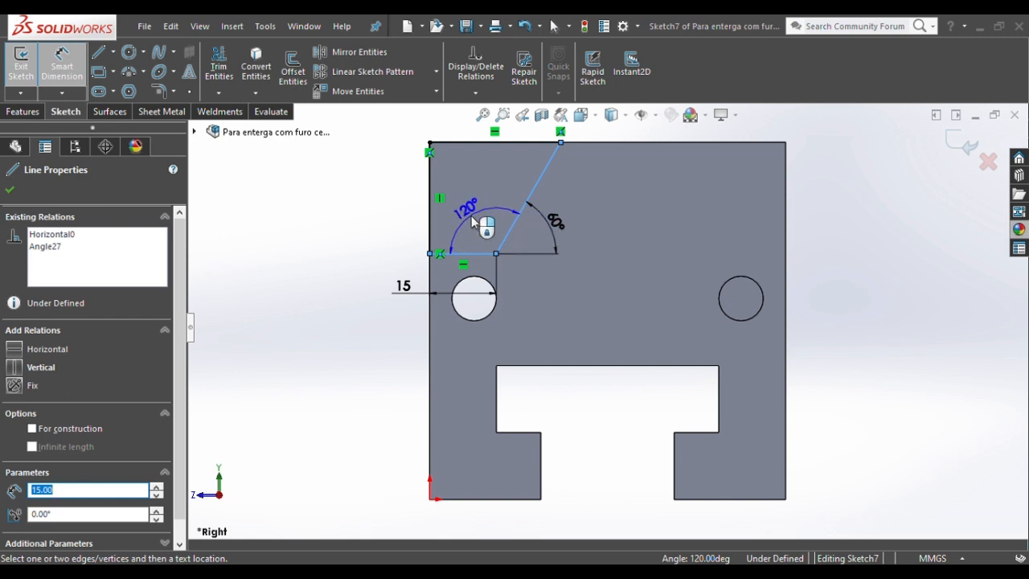
{"action": "key", "text": "Escape"}
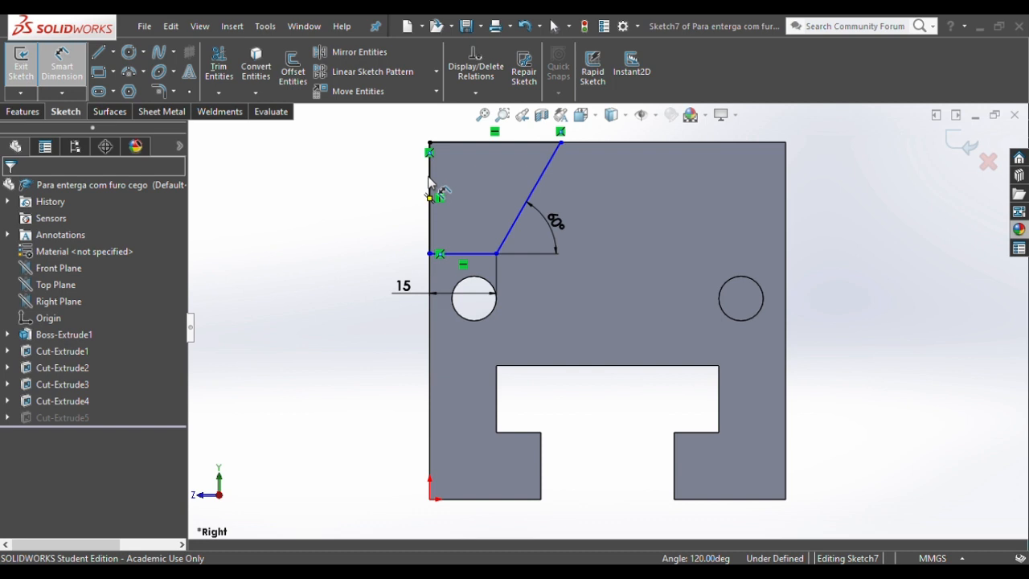
- Dimension the profile's vertical line on the block's edge as 25 mm
{"action": "left_click", "coordinate": [429, 187]}
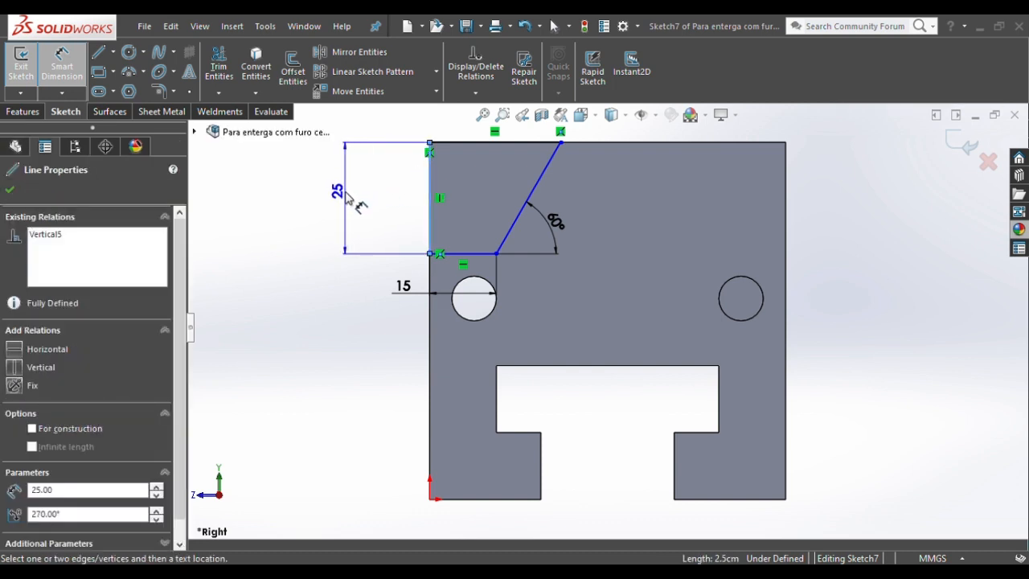
{"action": "left_click", "coordinate": [347, 200]}
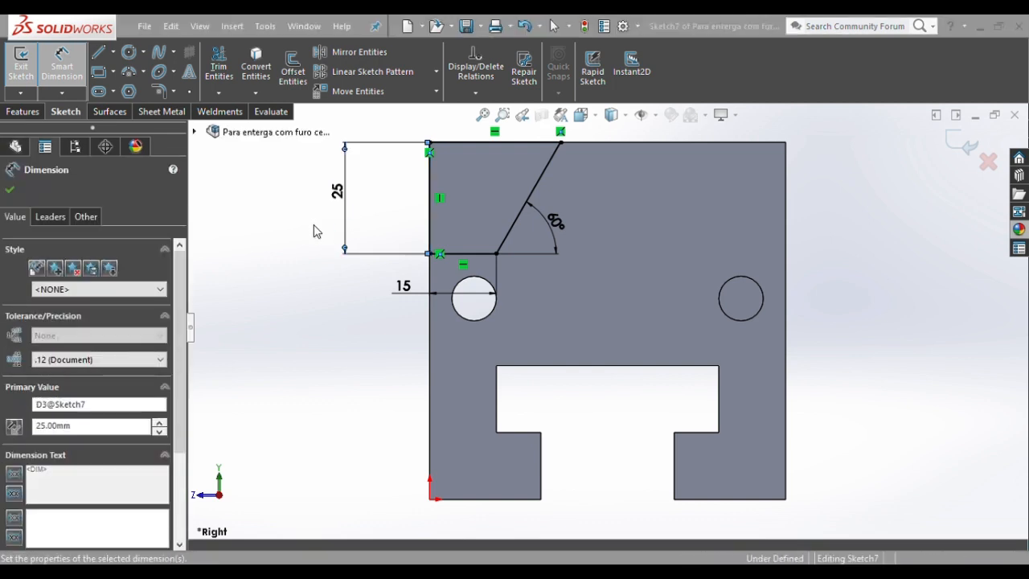
{"action": "key", "text": "Escape"}
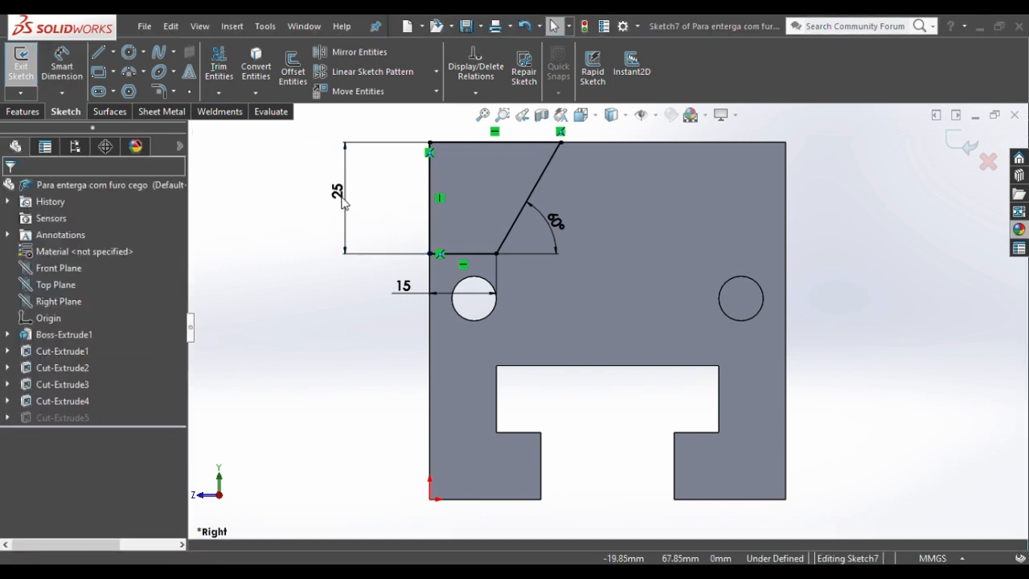
- Delete the 25 mm dimension, try moving the profile's horizontal line upward, and undo the move
{"action": "left_click", "coordinate": [342, 202]}
{"action": "key", "text": "Delete"}
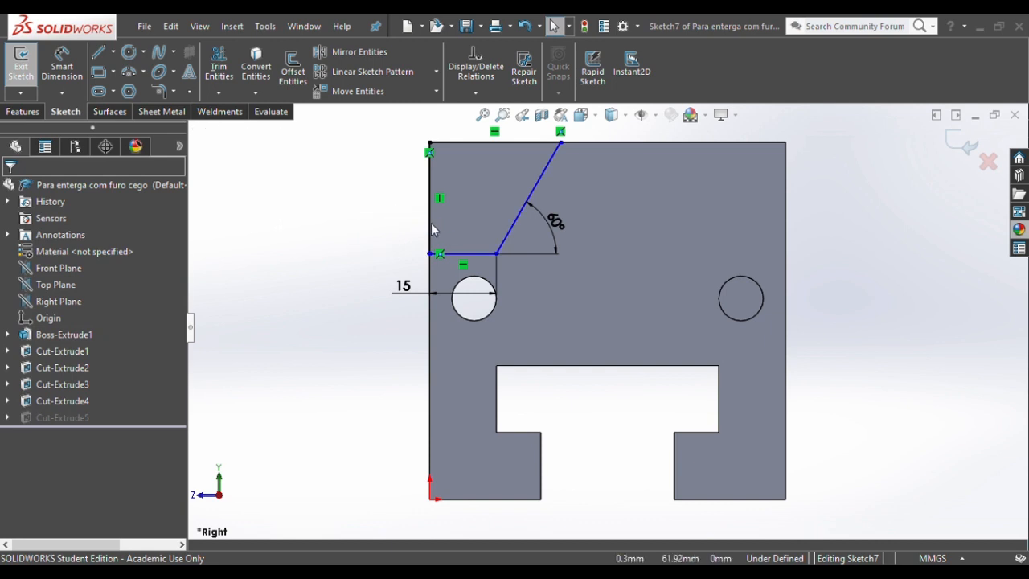
{"action": "mouse_move", "coordinate": [482, 254]}
{"action": "left_mouse_down"}
{"action": "mouse_move", "coordinate": [481, 217]}
{"action": "mouse_move", "coordinate": [480, 276]}
{"action": "mouse_move", "coordinate": [482, 223]}
{"action": "mouse_move", "coordinate": [487, 258]}
{"action": "mouse_move", "coordinate": [478, 232]}
{"action": "left_mouse_up"}
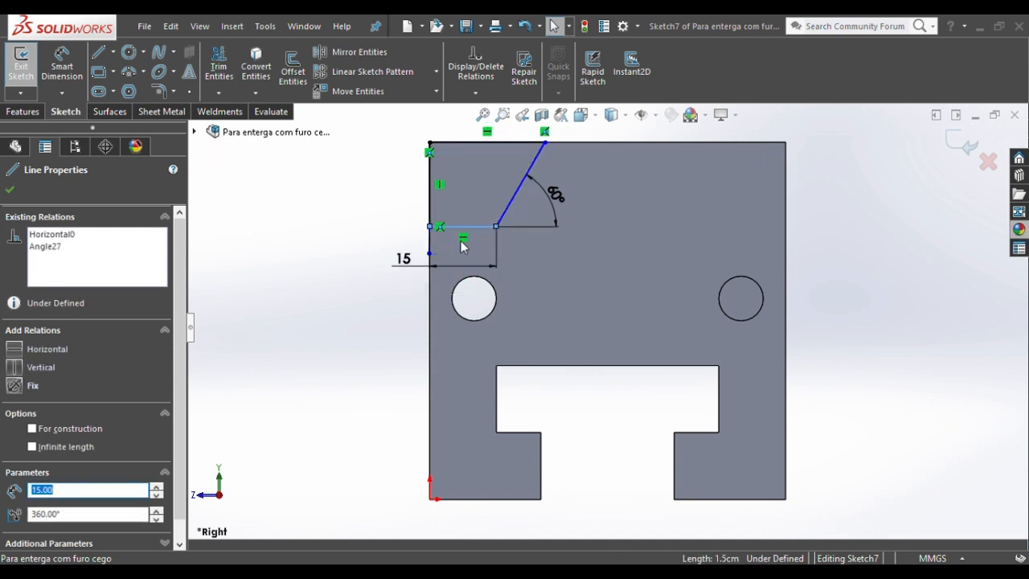
{"action": "key", "text": "ctrl+z"}
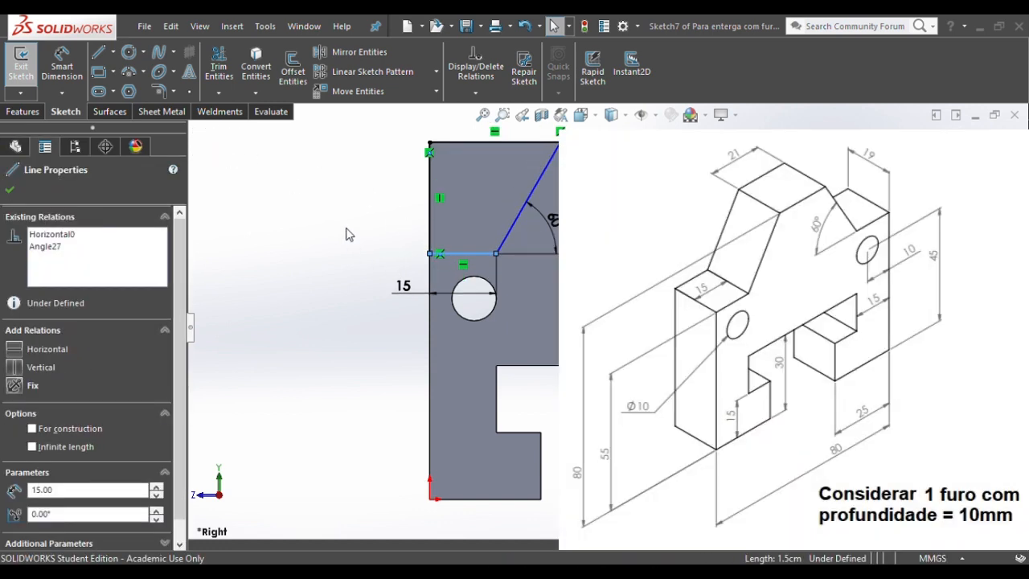
{"action": "left_click", "coordinate": [346, 233]}
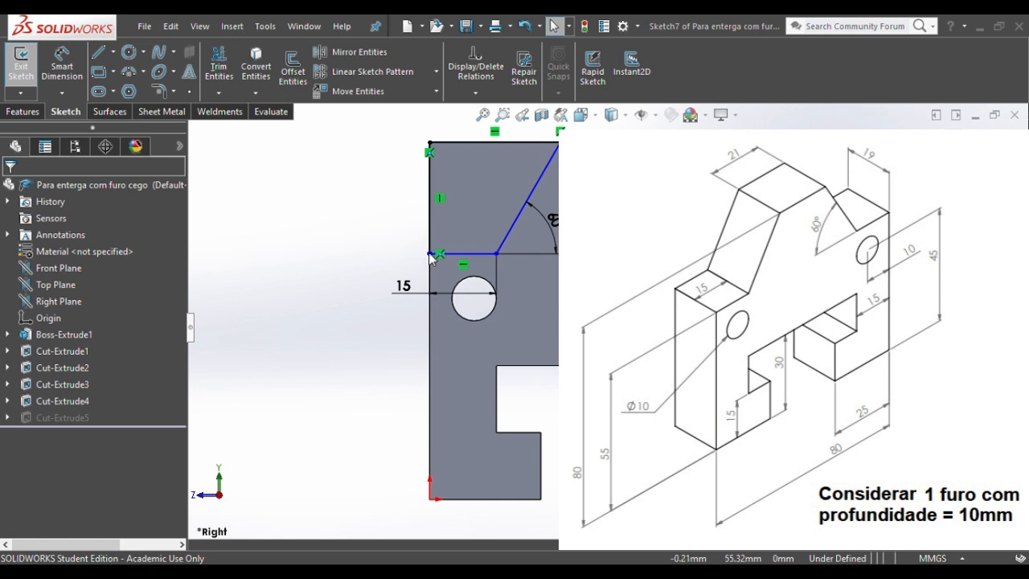
- Set the corner profile's height to 25 mm with a dimension on its vertical line
{"action": "key", "text": "d"}
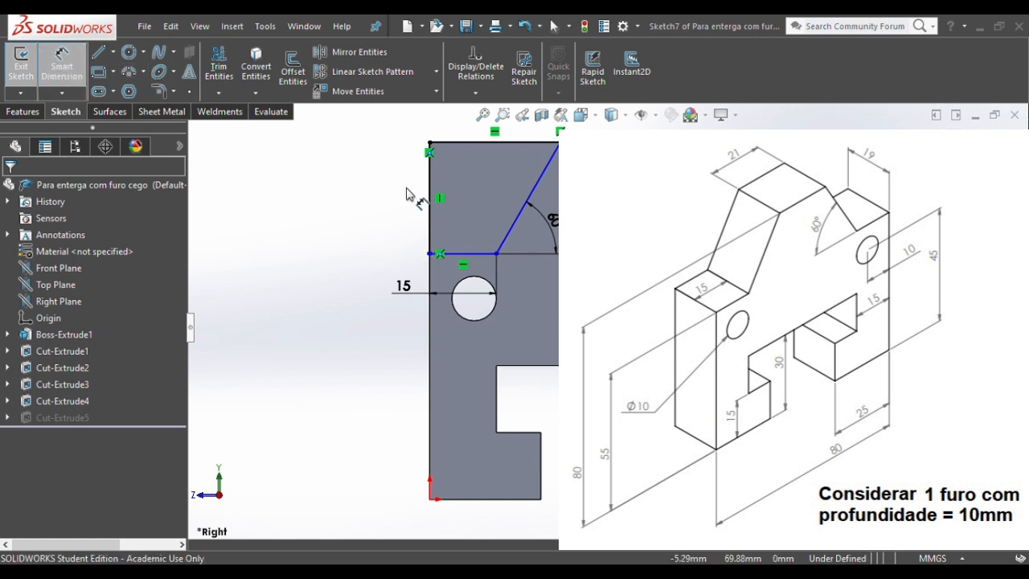
{"action": "left_click", "coordinate": [429, 179]}
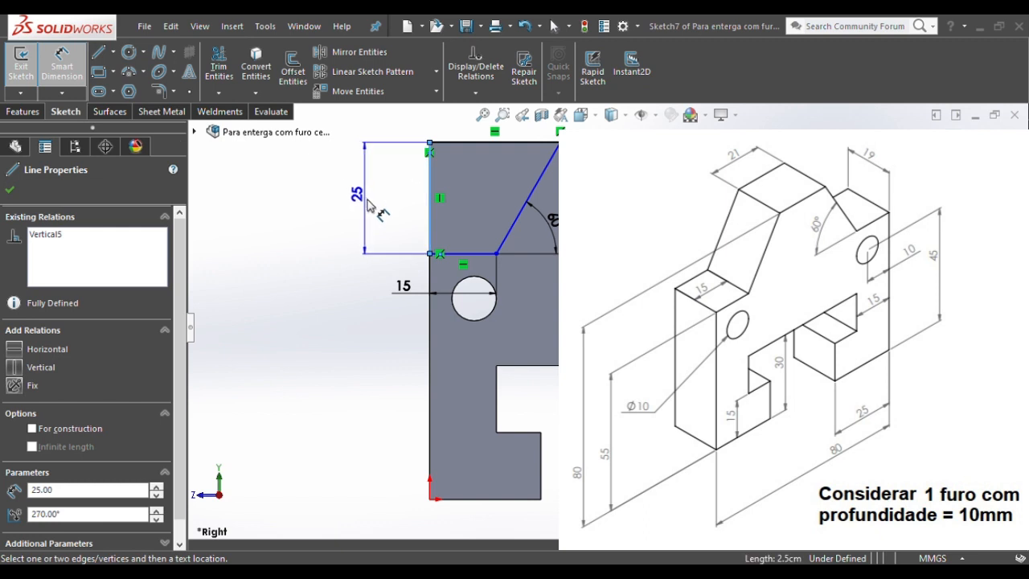
{"action": "left_click", "coordinate": [369, 206]}
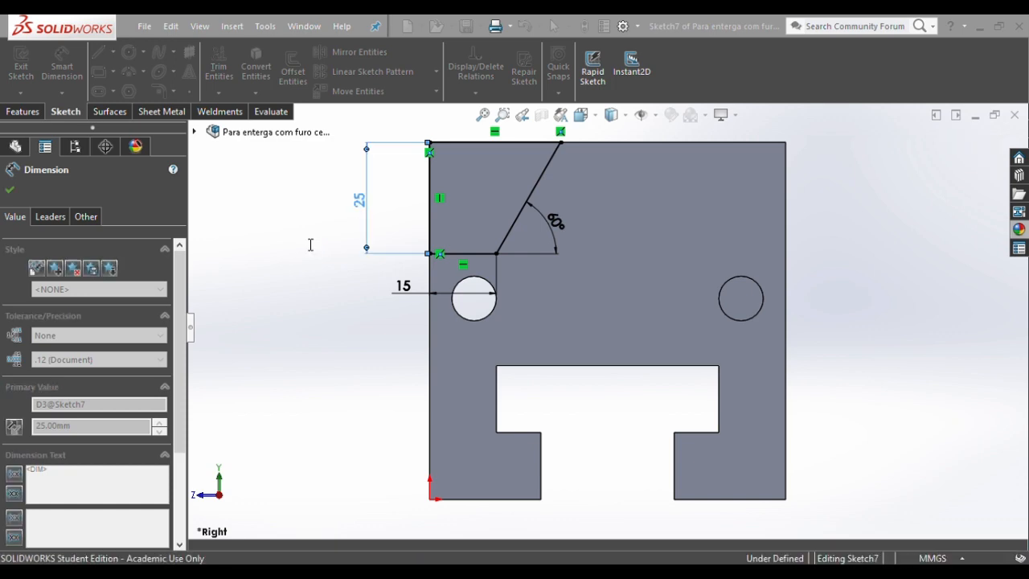
{"action": "left_click", "coordinate": [305, 244]}
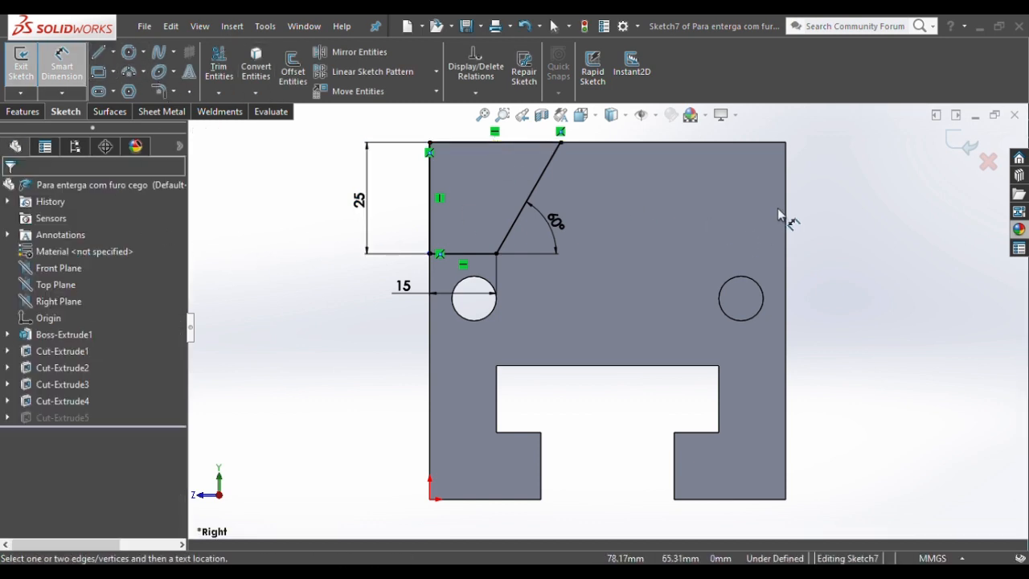
- Mirror the corner profile about a vertical centreline onto the block's opposite upper corner and exit the sketch
{"action": "key", "text": "Down"}
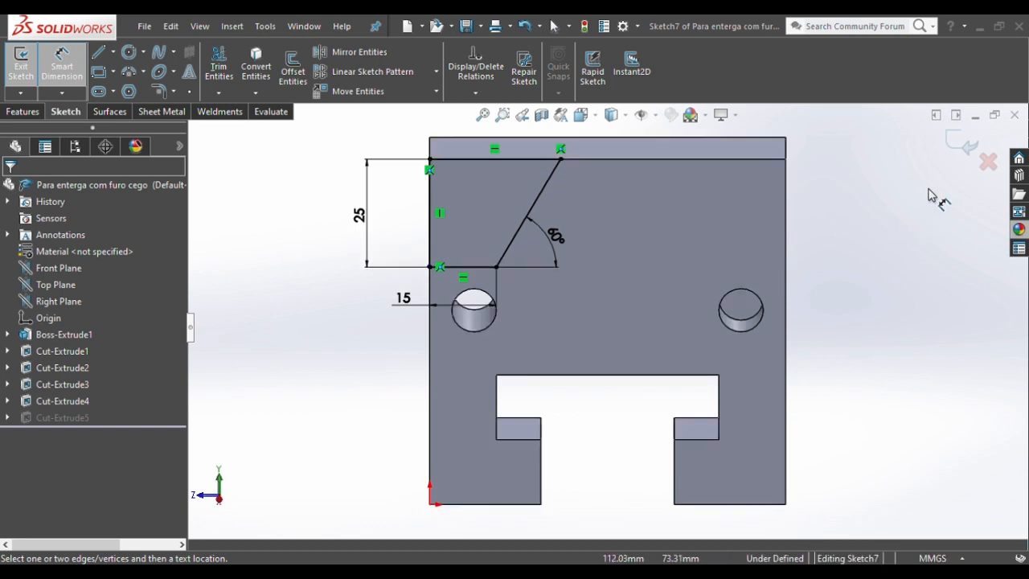
{"action": "key", "text": "Up"}
{"action": "key", "text": "Right"}
{"action": "key", "text": "Down"}
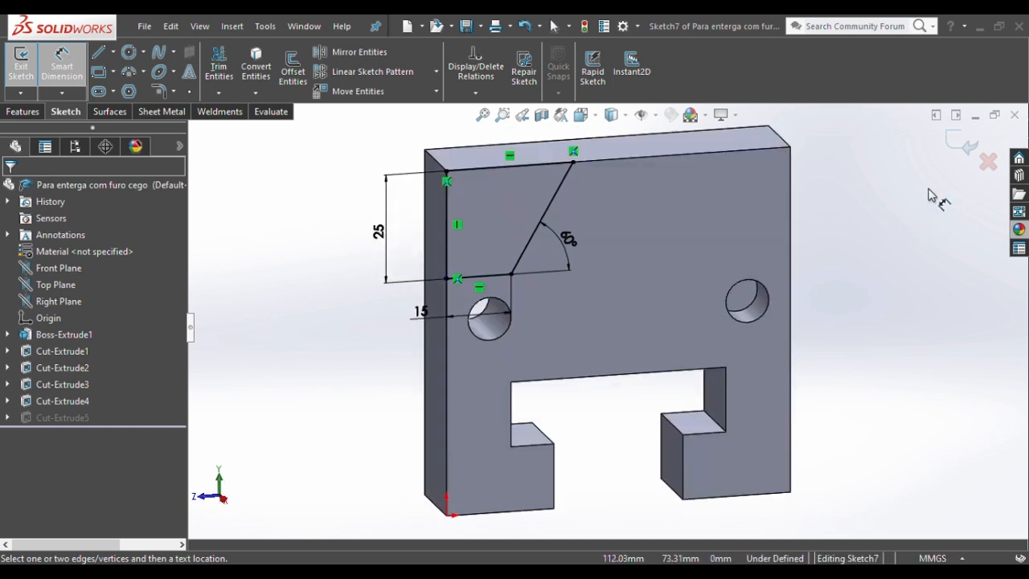
{"action": "left_click", "coordinate": [963, 152]}
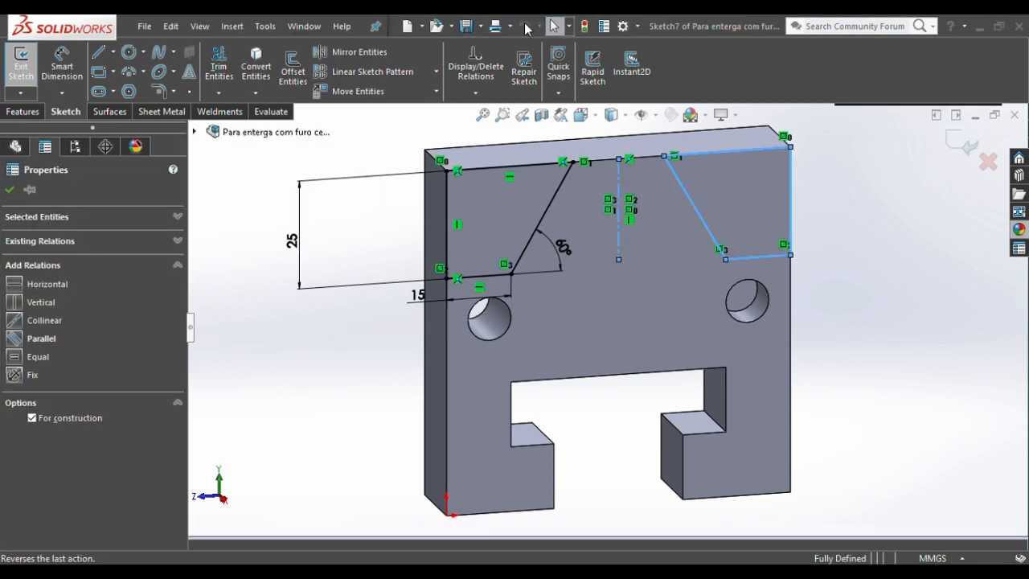
{"action": "left_click", "coordinate": [859, 289]}
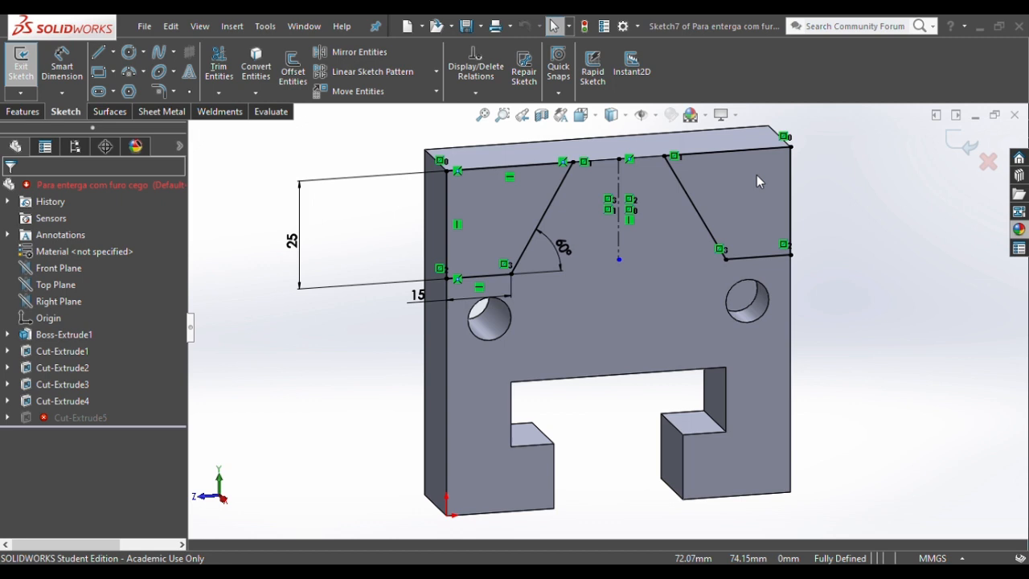
{"action": "left_click", "coordinate": [965, 149]}
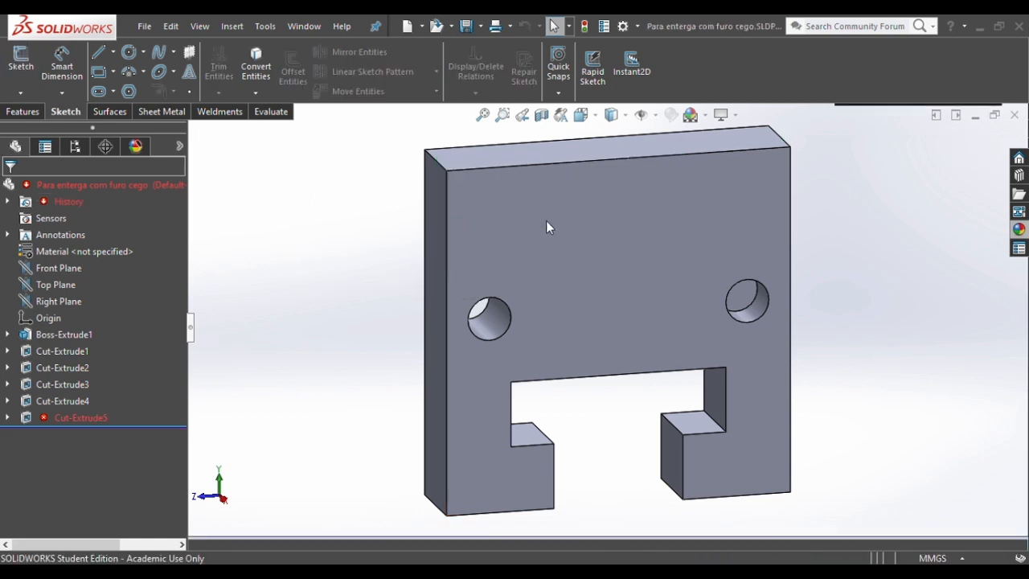
- Edit the last extruded cut so both angled corner regions are its selected contours, cutting through all
{"action": "left_click", "coordinate": [83, 415]}
{"action": "left_click", "coordinate": [64, 401], "text": "ctrl"}
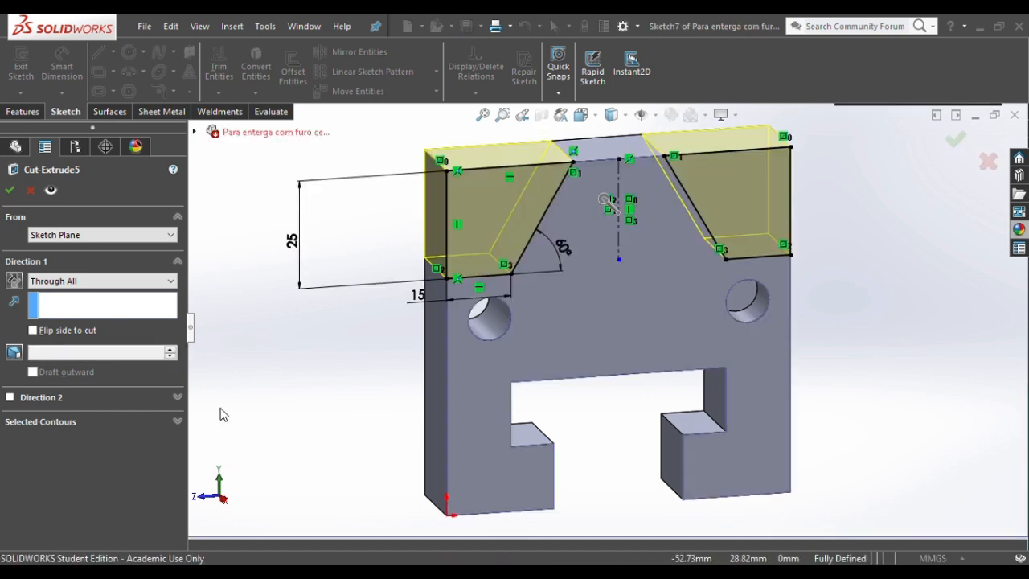
{"action": "left_click", "coordinate": [123, 419]}
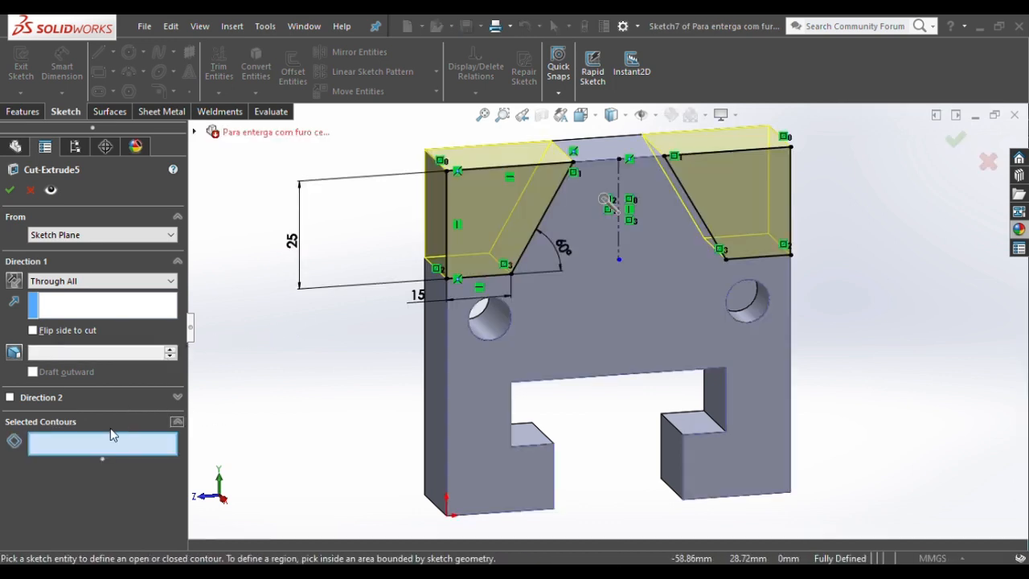
{"action": "left_click", "coordinate": [87, 443]}
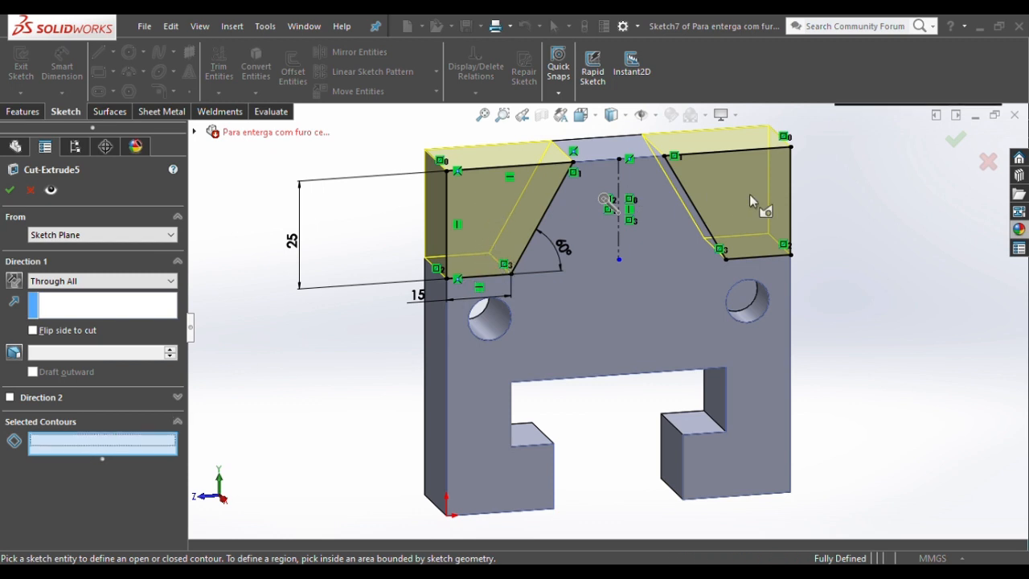
{"action": "left_click", "coordinate": [723, 190]}
{"action": "left_click", "coordinate": [722, 191]}
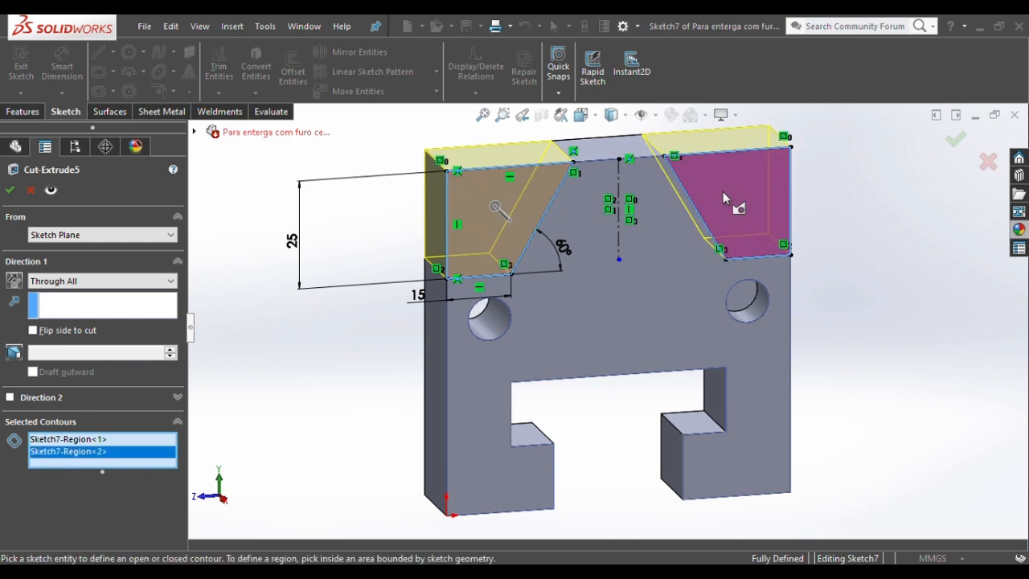
{"action": "left_click", "coordinate": [966, 148]}
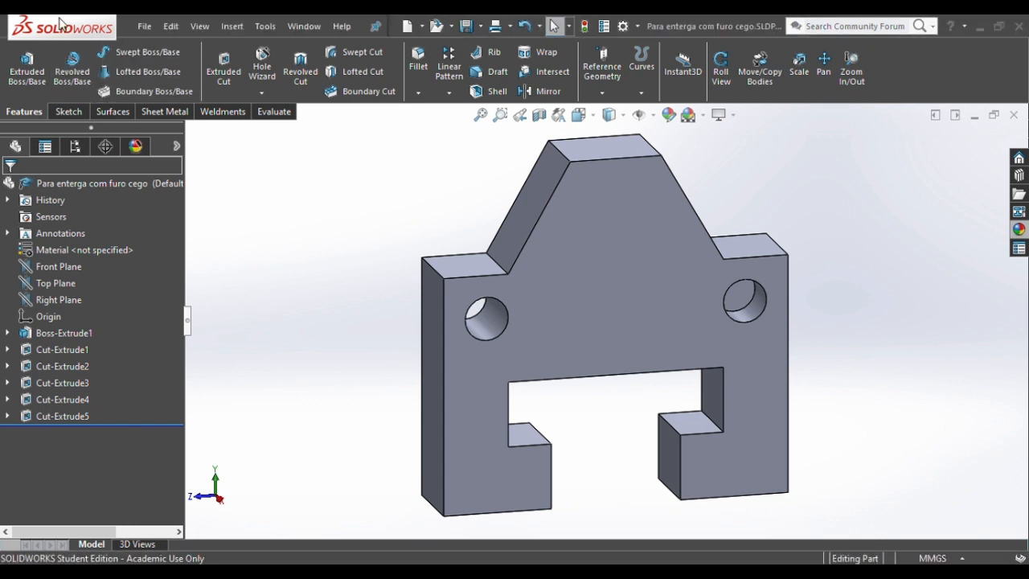
- Save the finished part file
{"action": "left_click", "coordinate": [141, 27]}
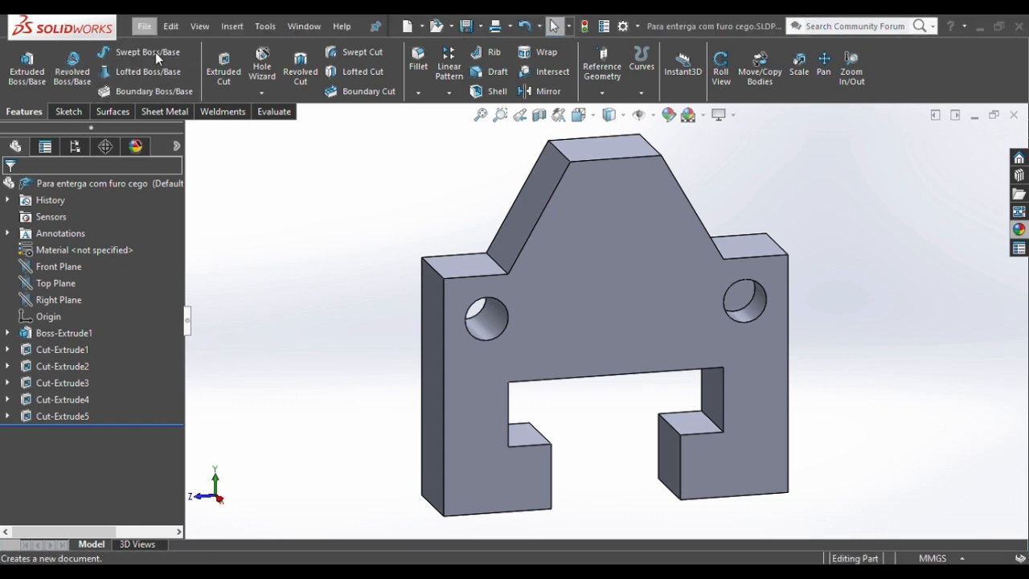
{"action": "left_click", "coordinate": [180, 179]}
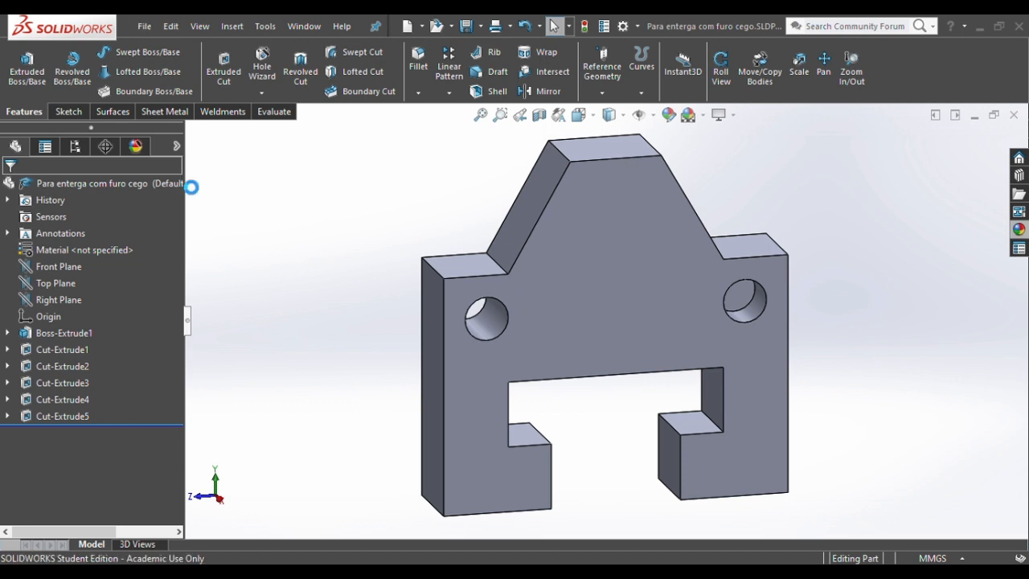
{"action": "left_click", "coordinate": [143, 26]}
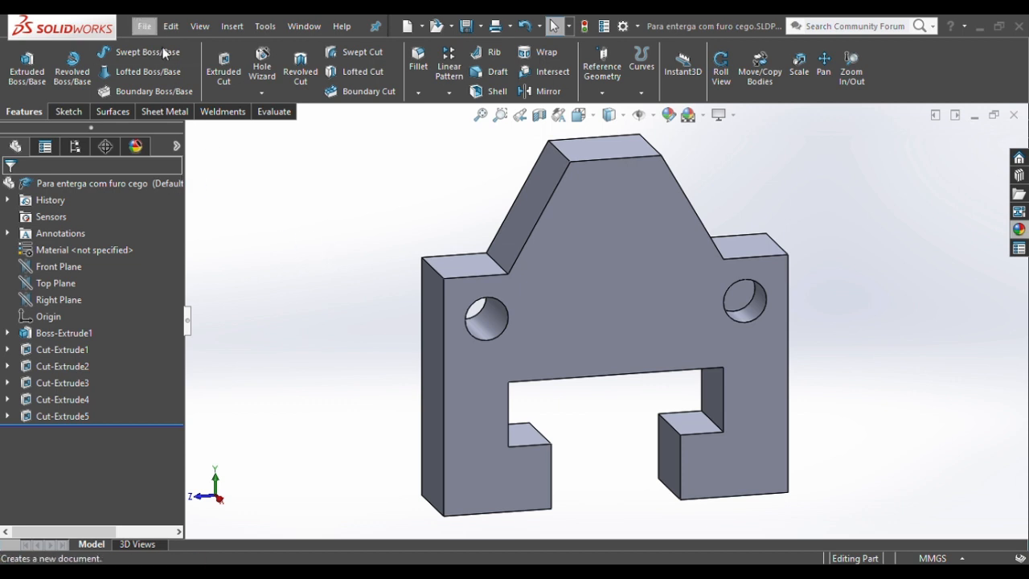
{"action": "left_click", "coordinate": [201, 197]}
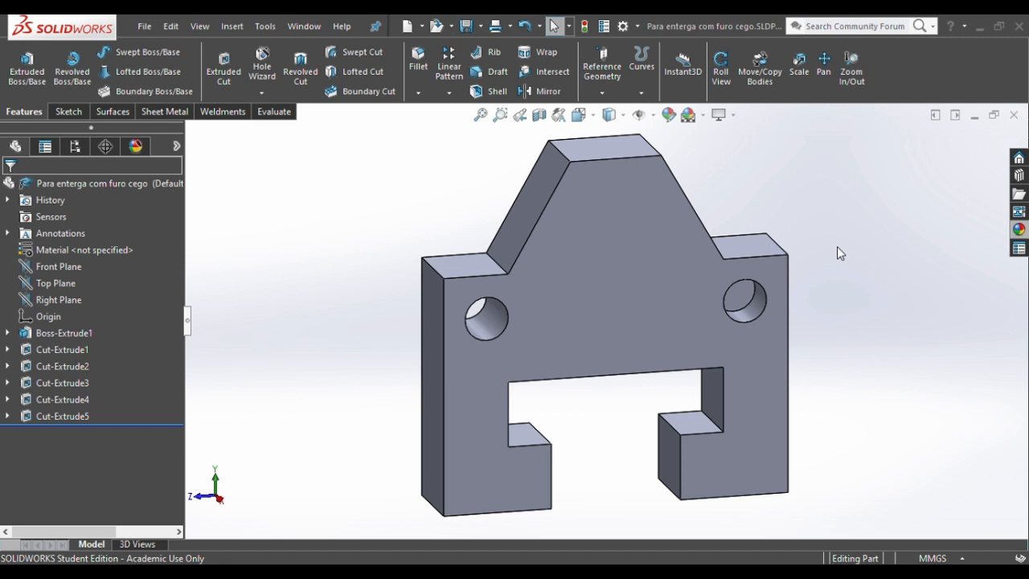
- Create a new drawing and start a Model View of the part "Para enterga com furo cego"
{"action": "left_click", "coordinate": [160, 46]}
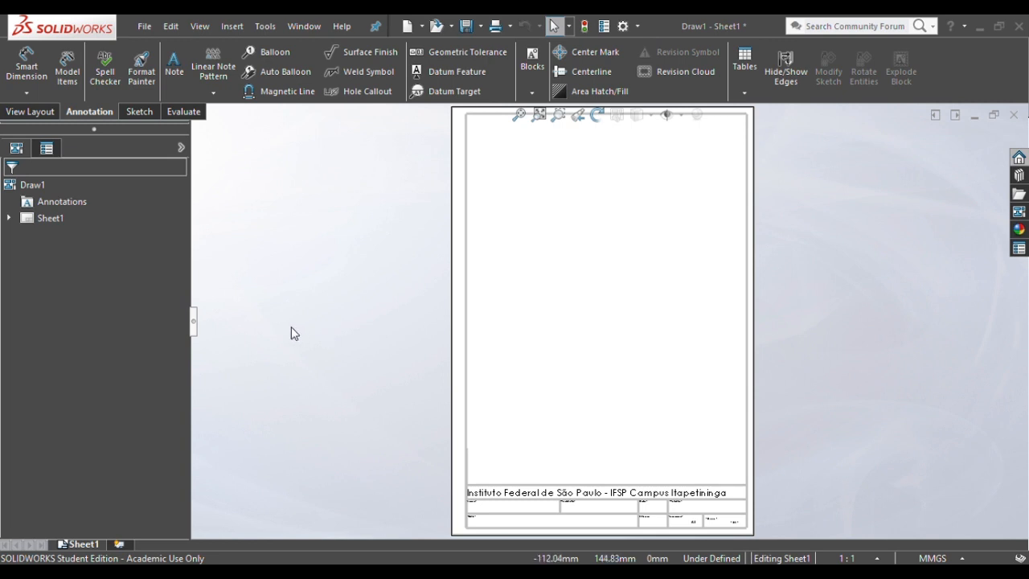
{"action": "left_click", "coordinate": [35, 114]}
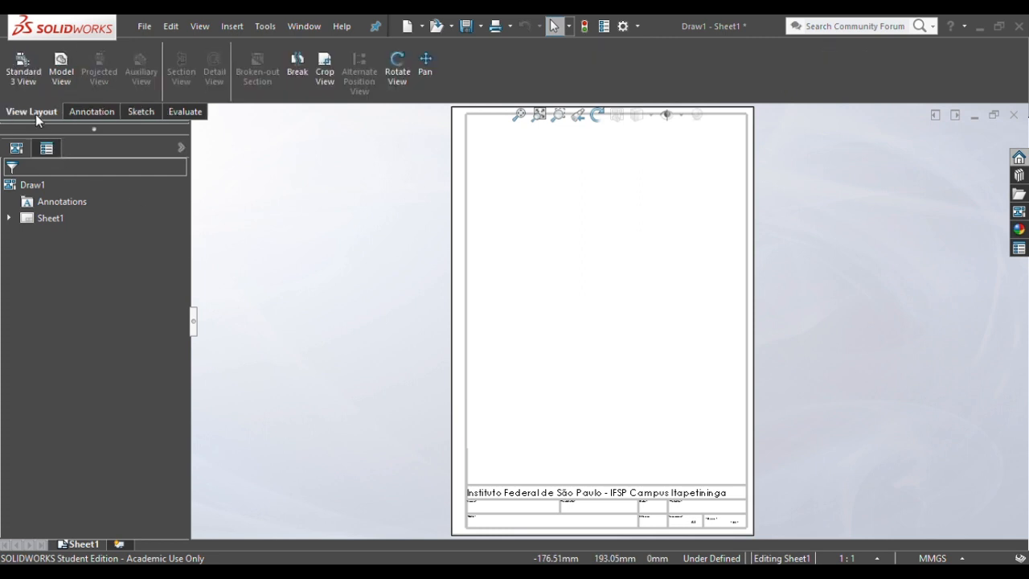
{"action": "left_click", "coordinate": [62, 75]}
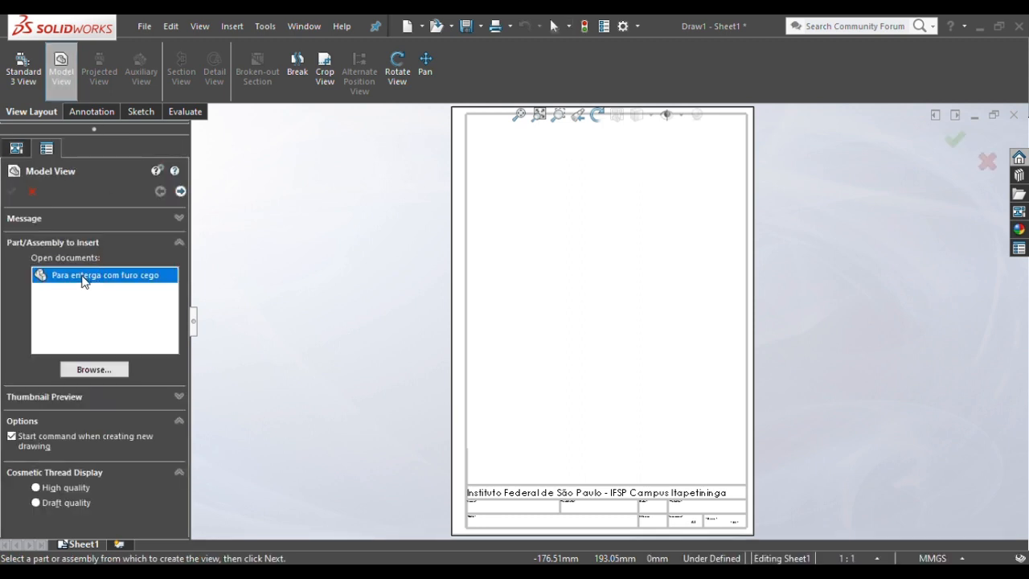
{"action": "left_click", "coordinate": [94, 369]}
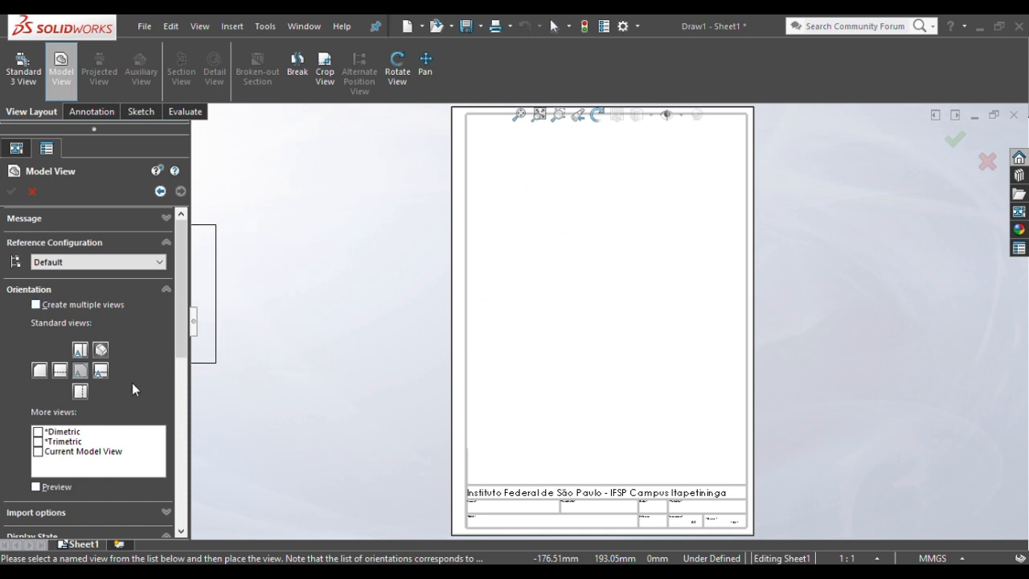
- Turn on the model view's preview, compare the Front, Top, Left and Isometric orientations, and choose the Right orientation
{"action": "scroll", "coordinate": [181, 327], "scroll_direction": "down", "scroll_amount": 1}
{"action": "scroll", "coordinate": [181, 326], "scroll_direction": "down", "scroll_amount": 1}
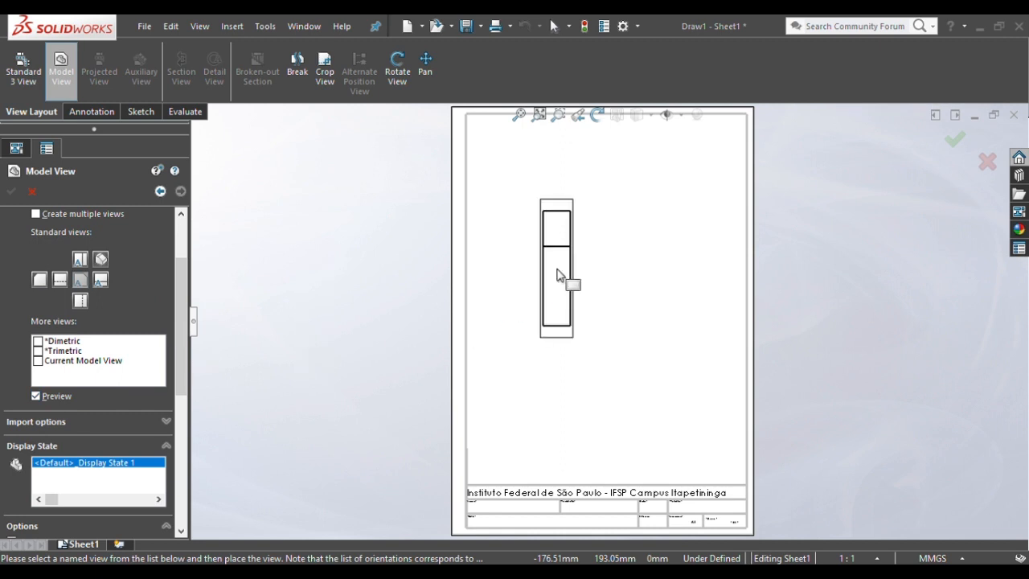
{"action": "left_click", "coordinate": [103, 284]}
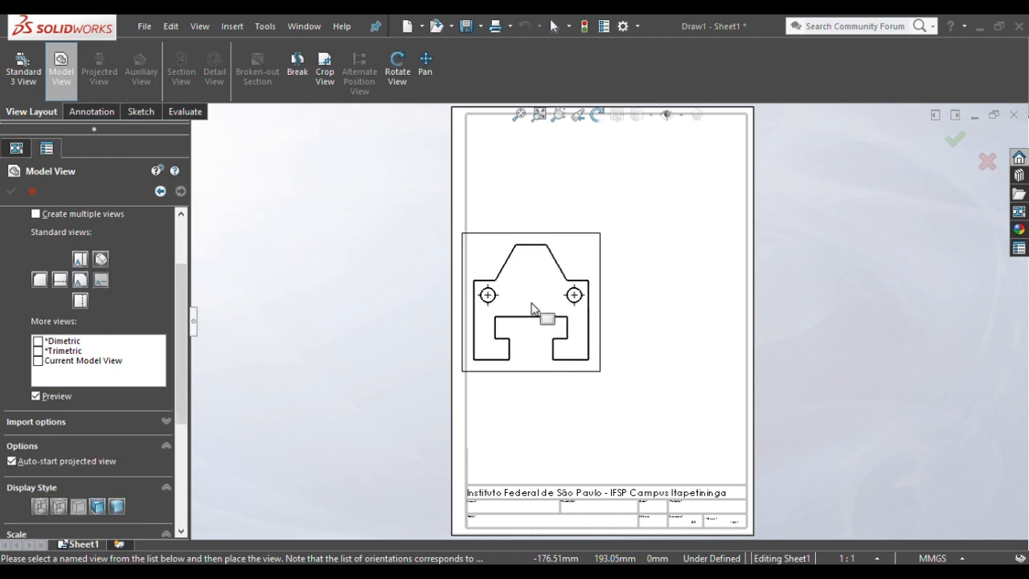
{"action": "left_click", "coordinate": [80, 258]}
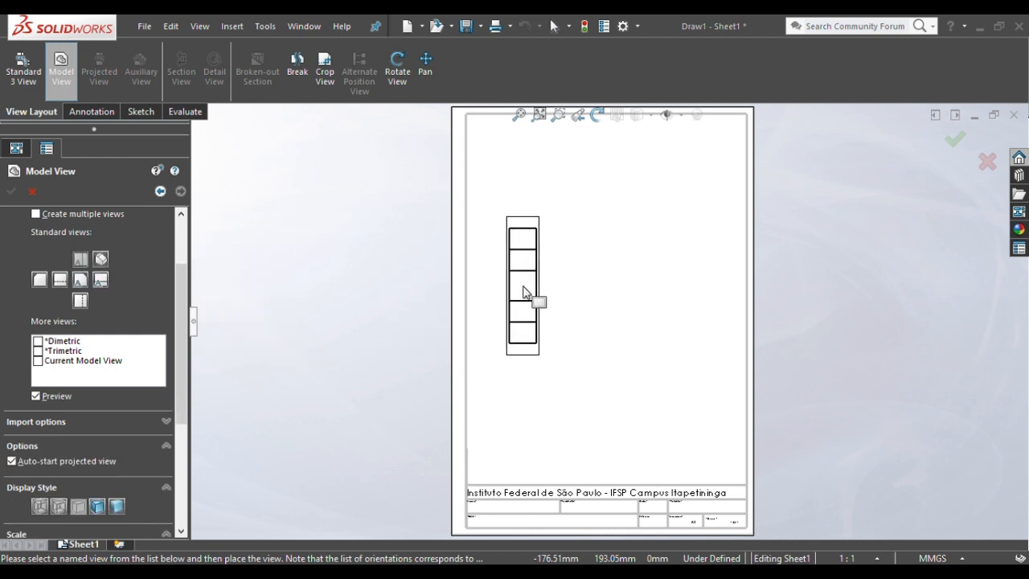
{"action": "left_click", "coordinate": [80, 279]}
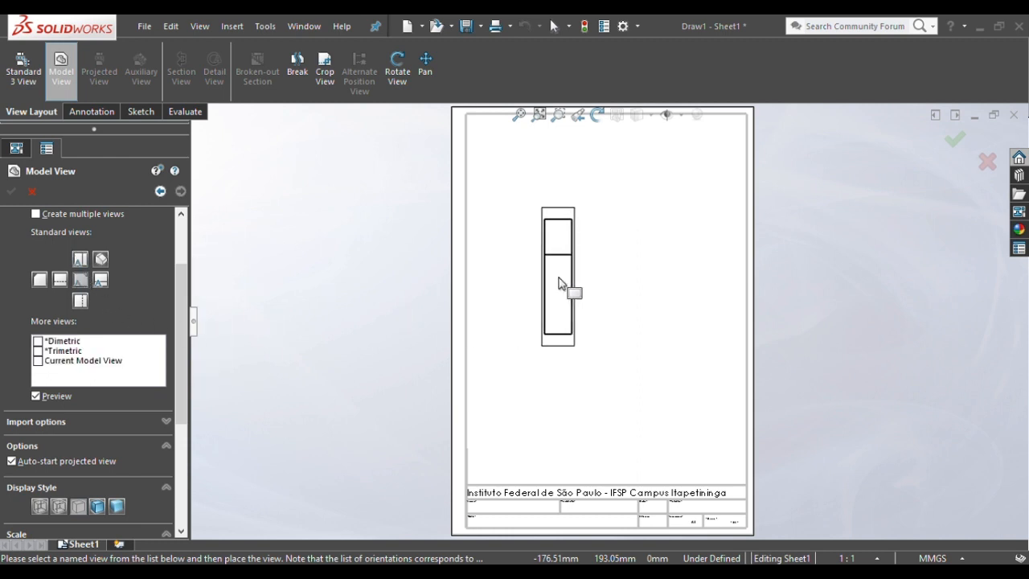
{"action": "left_click", "coordinate": [60, 279]}
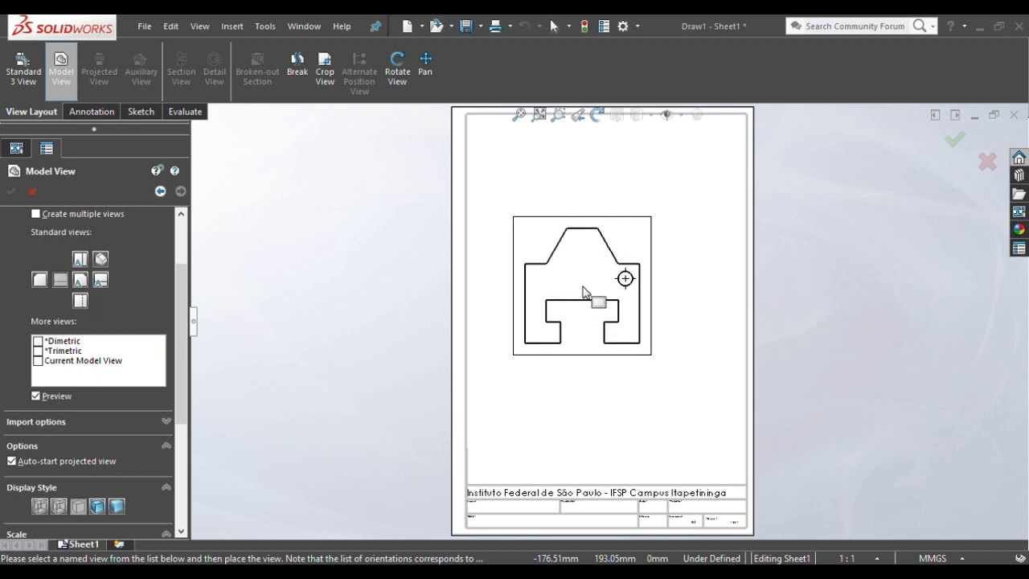
{"action": "left_click", "coordinate": [100, 258]}
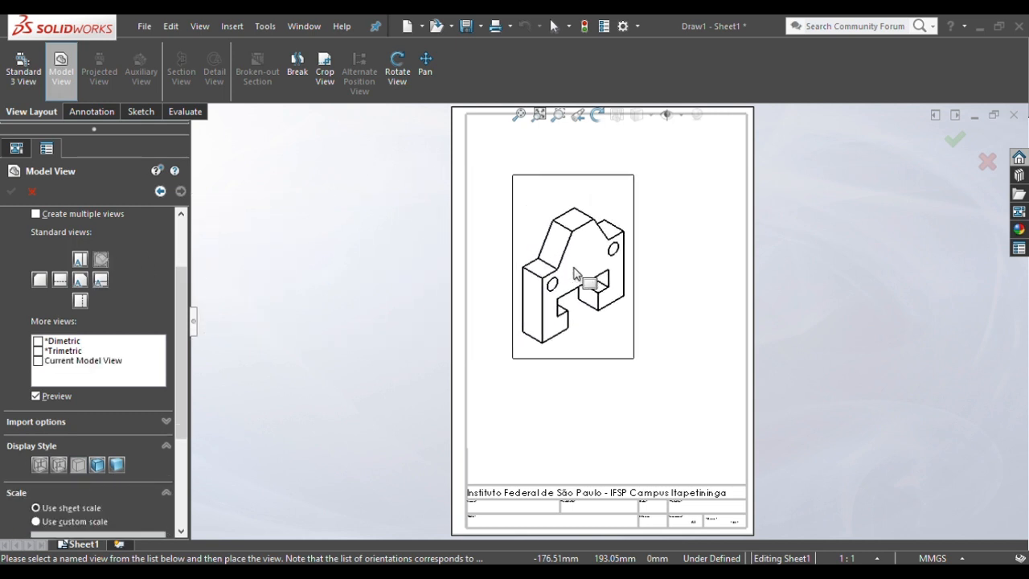
{"action": "left_click", "coordinate": [100, 278]}
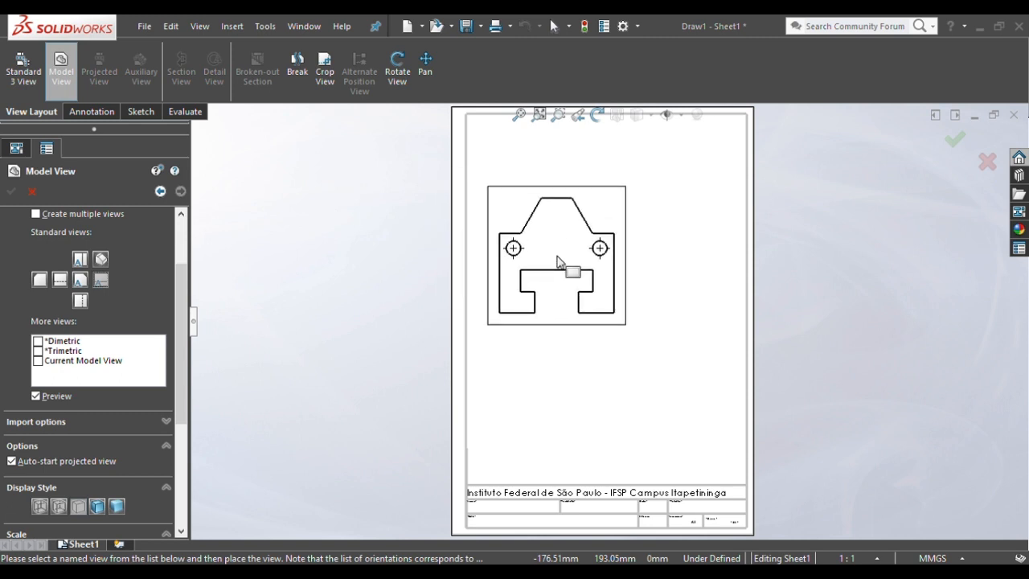
{"action": "left_click_drag", "start_coordinate": [184, 289], "coordinate": [182, 361]}
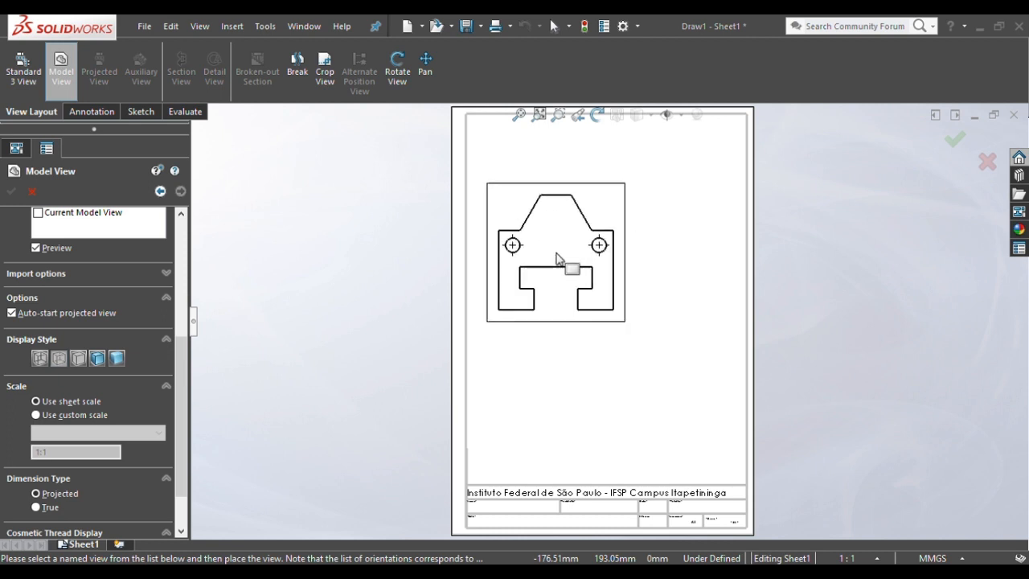
{"action": "left_click_drag", "start_coordinate": [179, 371], "coordinate": [107, 408]}
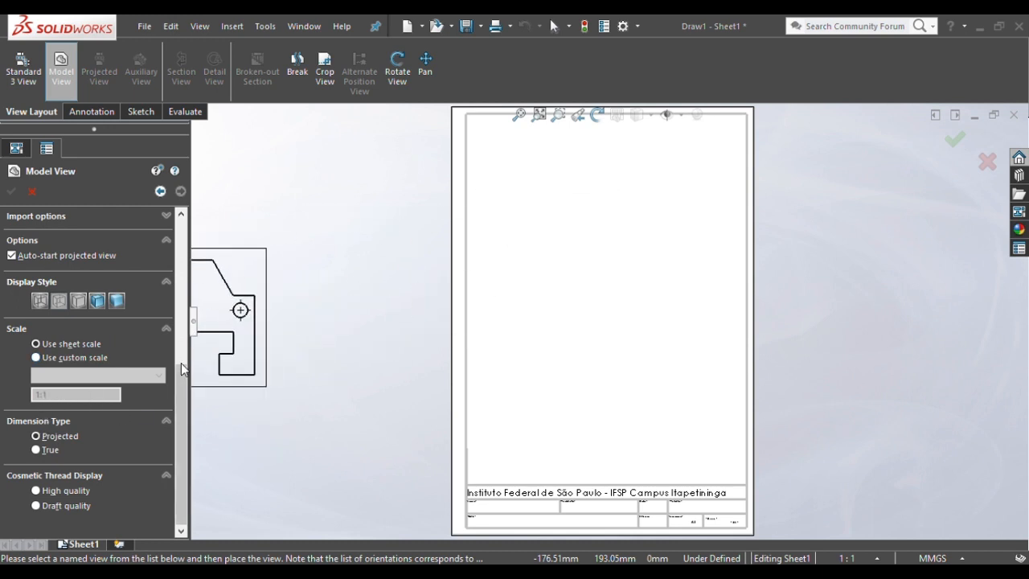
- Place the part's front view near the sheet's top, then projected views beside and below it and an isometric view beyond the sheet's upper-left corner
{"action": "left_click_drag", "start_coordinate": [181, 398], "coordinate": [179, 251]}
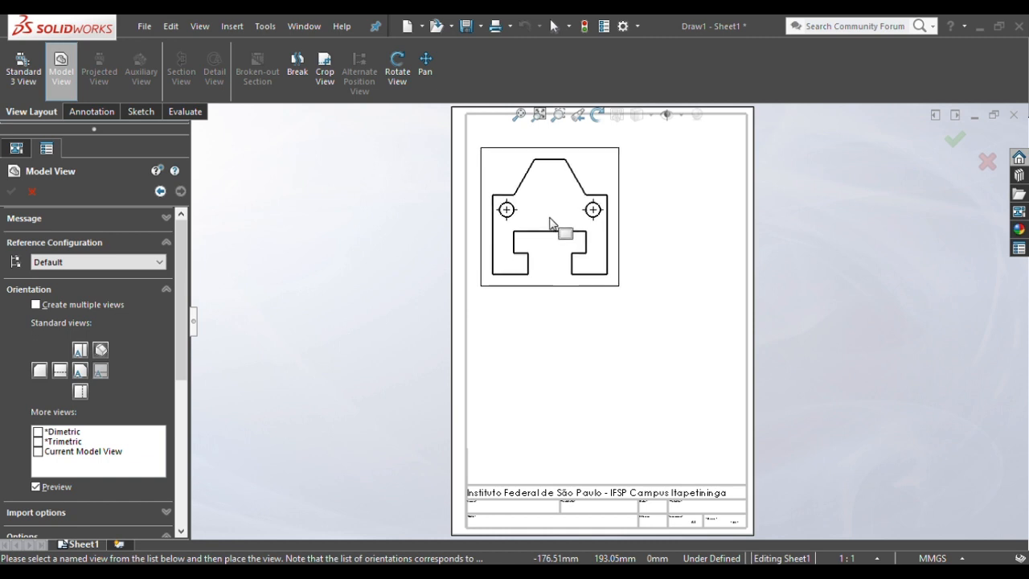
{"action": "left_click", "coordinate": [549, 222]}
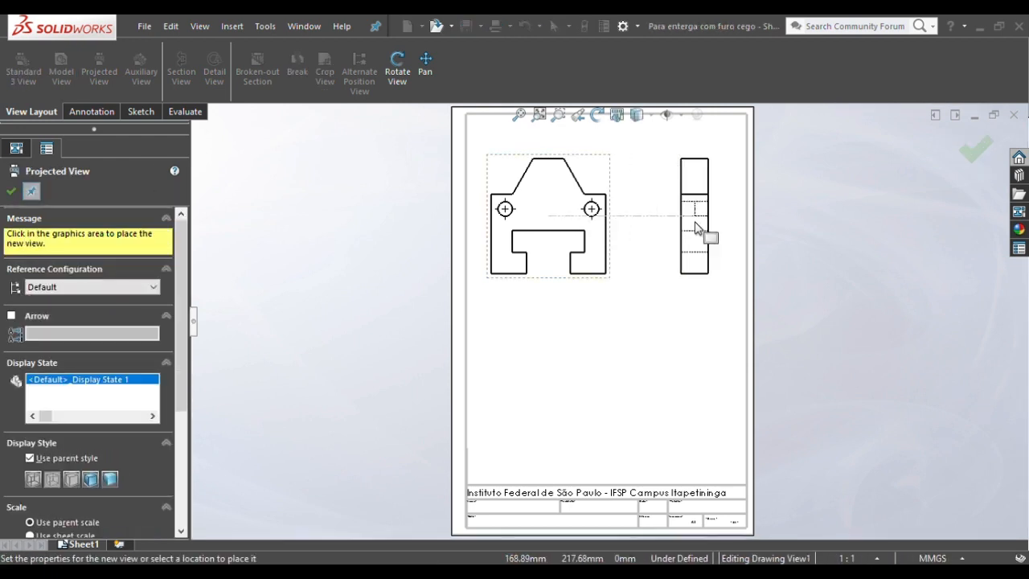
{"action": "left_click", "coordinate": [696, 227]}
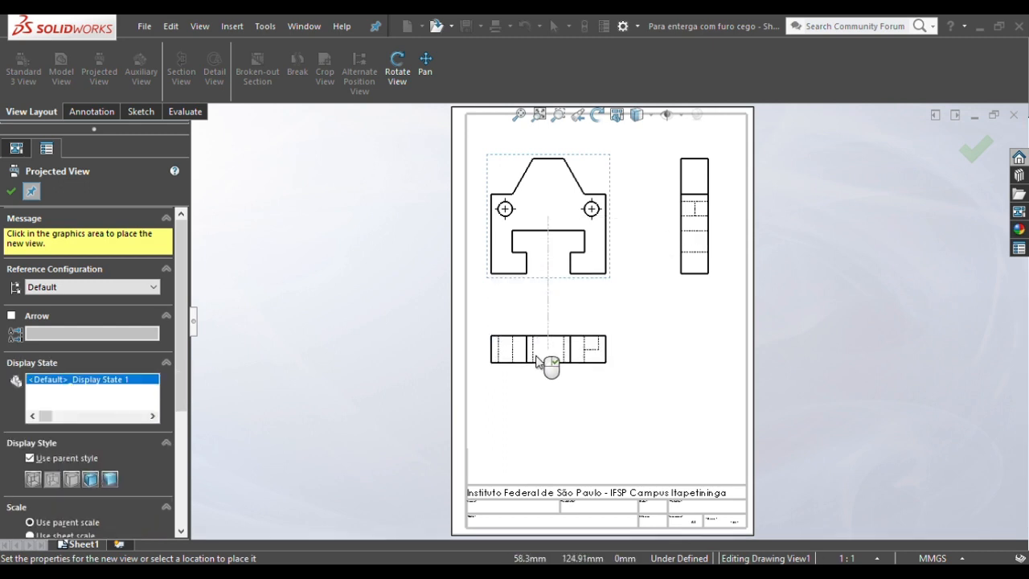
{"action": "left_click", "coordinate": [544, 383]}
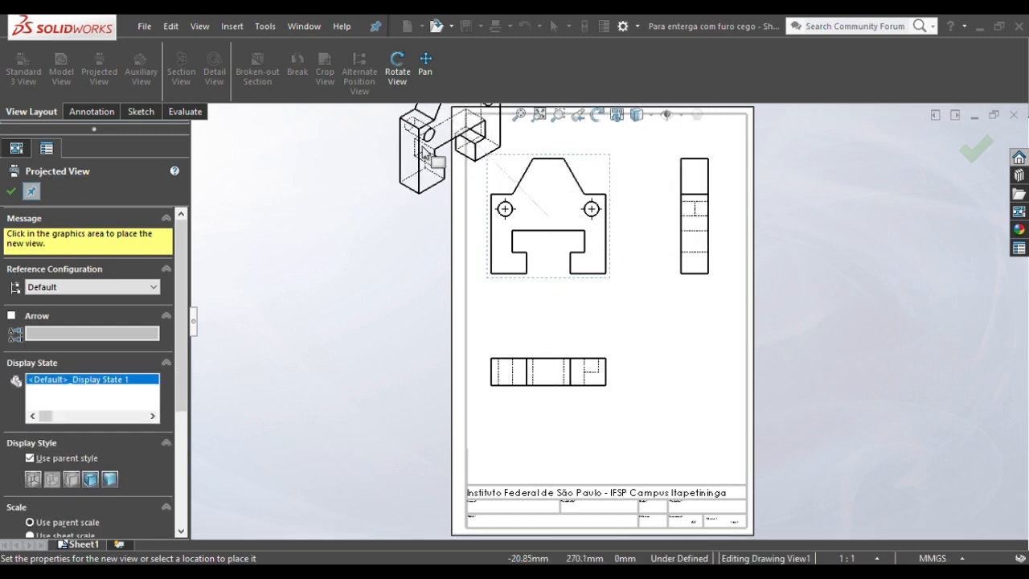
{"action": "left_click", "coordinate": [424, 152]}
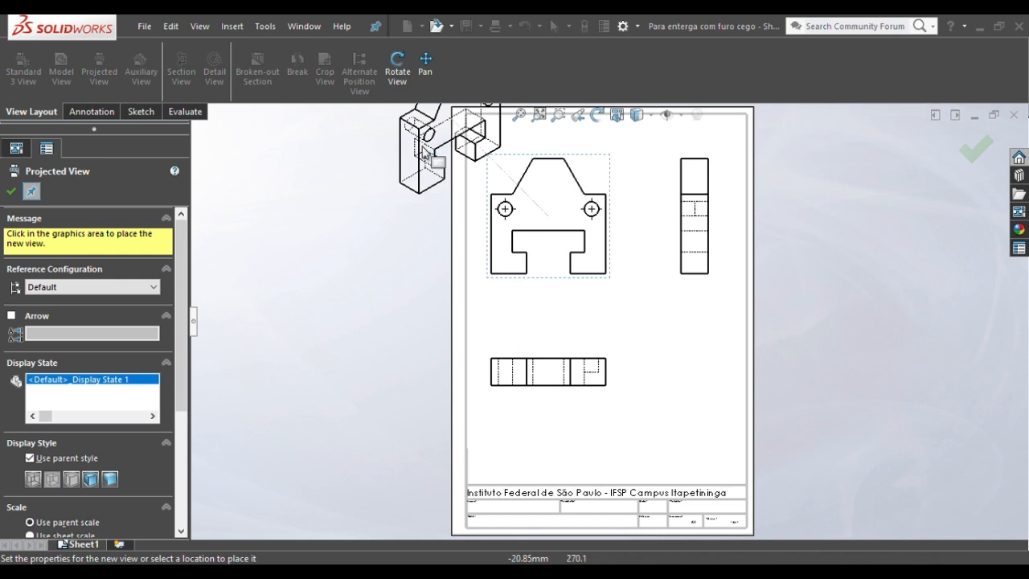
{"action": "key", "text": "Escape"}
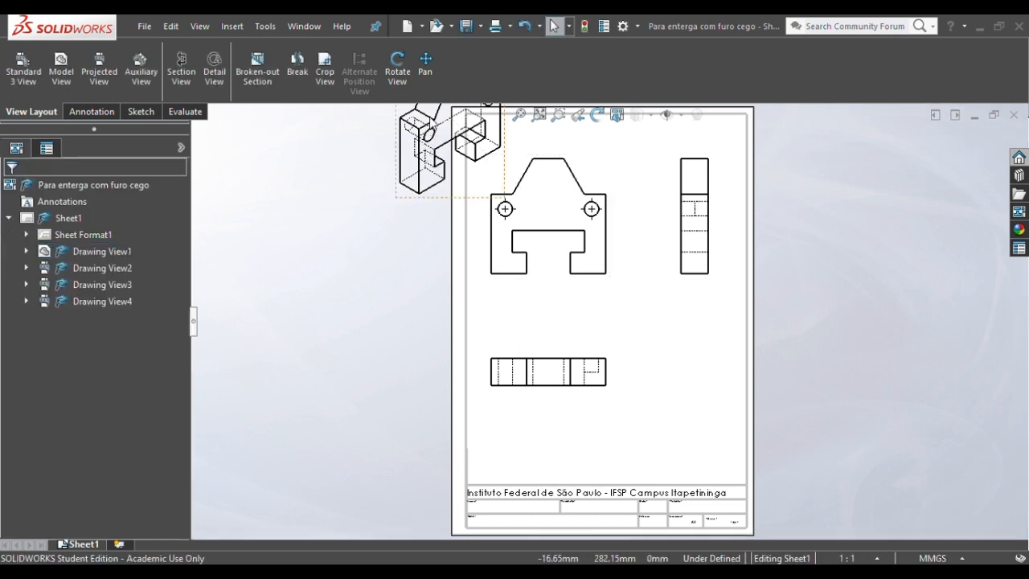
- Move the isometric view into the sheet's lower-right area and bring the lower projected view closer to the front view
{"action": "mouse_move", "coordinate": [433, 127]}
{"action": "left_mouse_down"}
{"action": "mouse_move", "coordinate": [493, 228]}
{"action": "mouse_move", "coordinate": [701, 371]}
{"action": "mouse_move", "coordinate": [665, 407]}
{"action": "left_mouse_up"}
{"action": "left_click", "coordinate": [551, 448]}
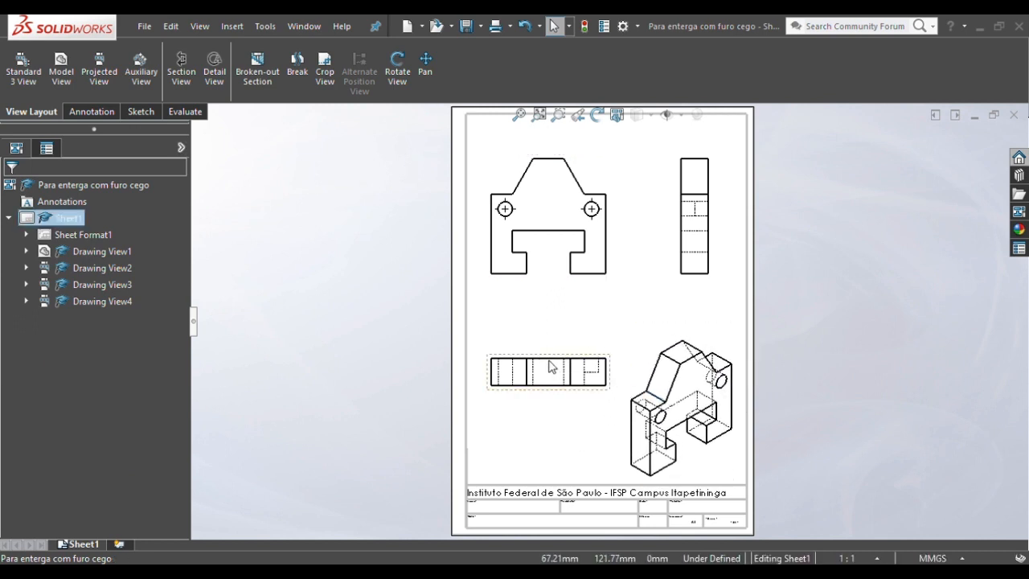
{"action": "left_click_drag", "start_coordinate": [551, 368], "coordinate": [548, 343]}
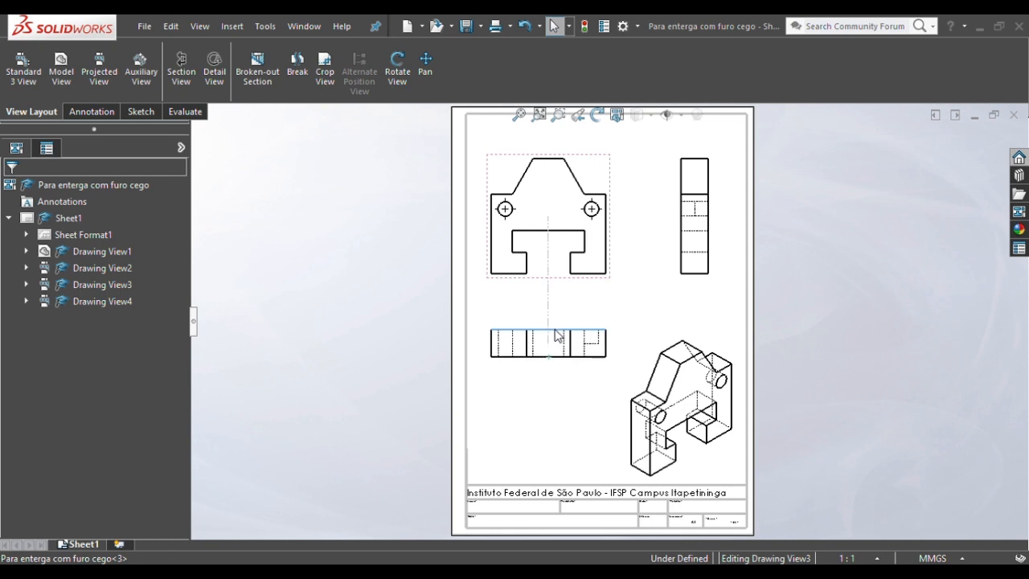
{"action": "left_click", "coordinate": [519, 353]}
{"action": "left_click", "coordinate": [519, 114]}
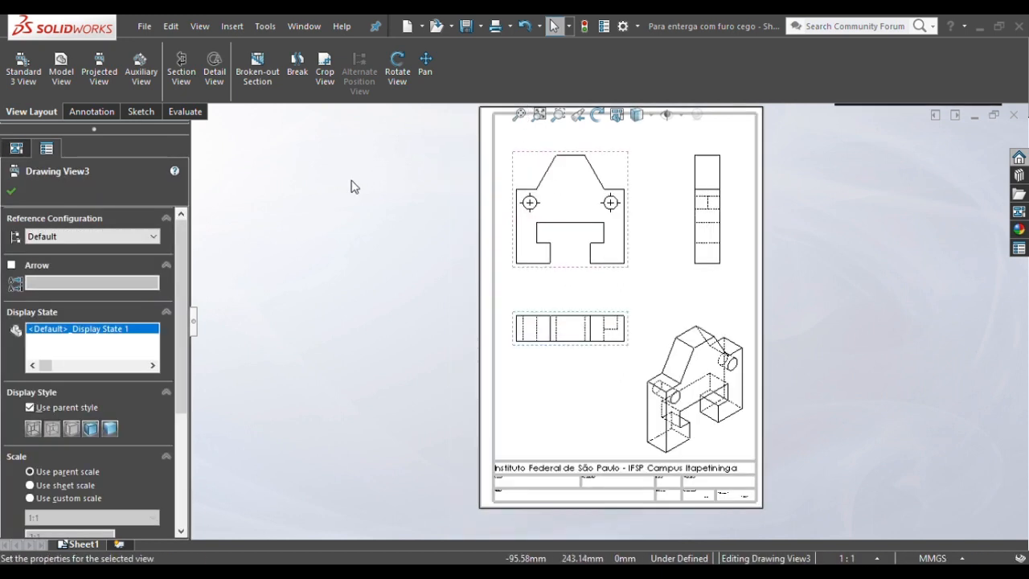
{"action": "left_click", "coordinate": [353, 186]}
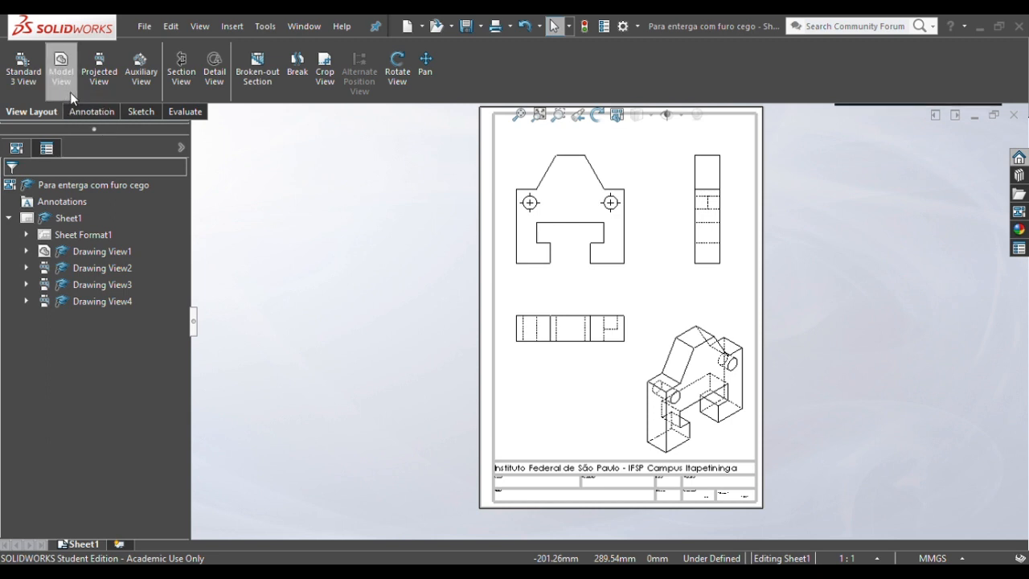
- Start Smart Dimension with the front and side views enlarged for annotation
{"action": "left_click", "coordinate": [94, 113]}
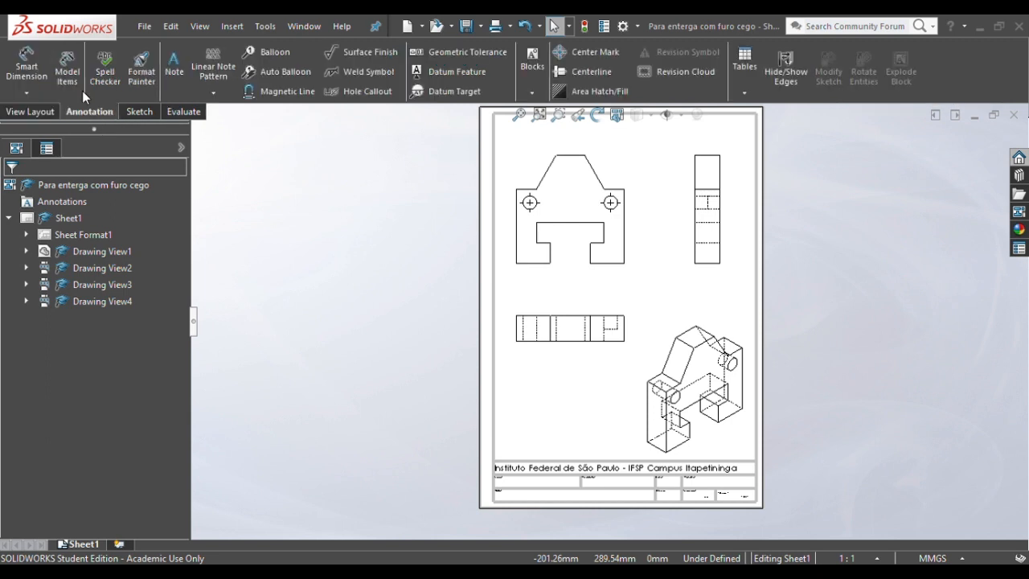
{"action": "left_click", "coordinate": [37, 87]}
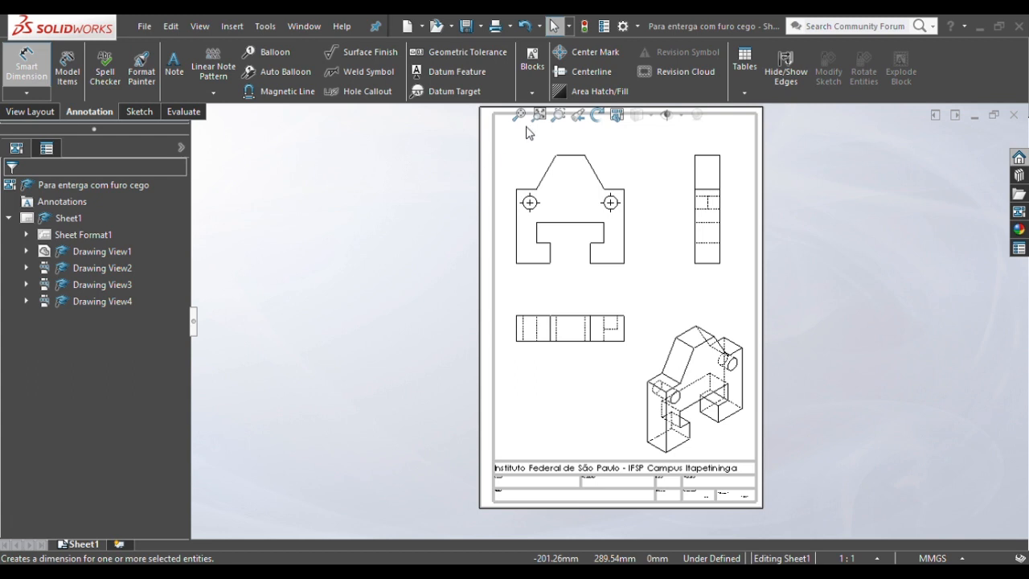
{"action": "left_click", "coordinate": [560, 117]}
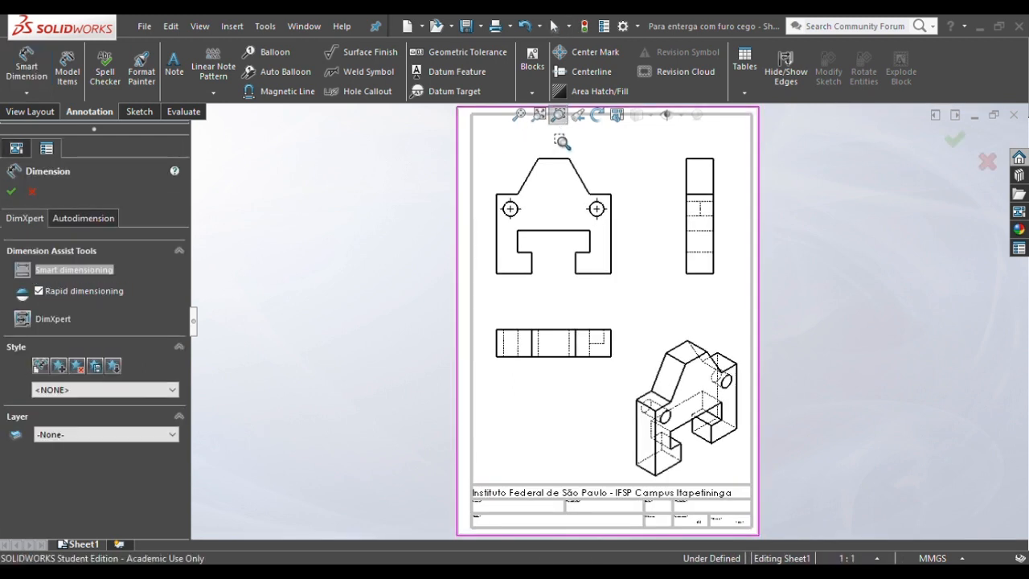
{"action": "left_click_drag", "start_coordinate": [487, 138], "coordinate": [685, 318]}
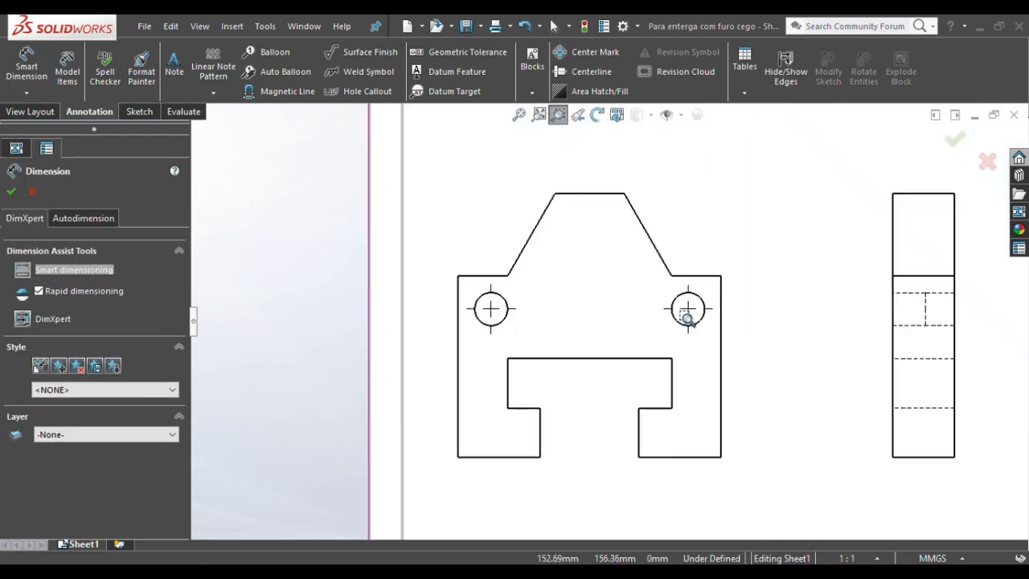
{"action": "key", "text": "Escape"}
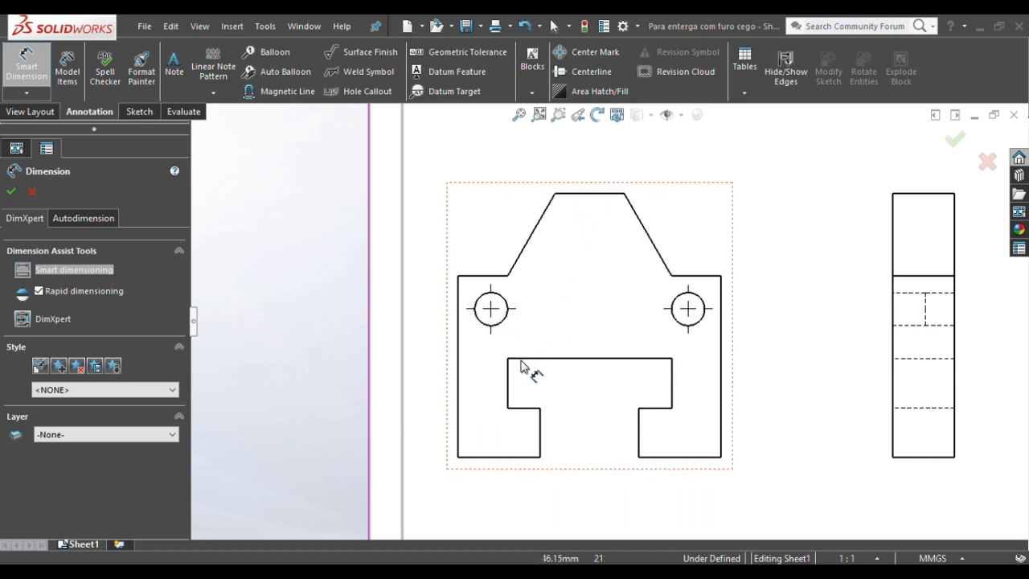
{"action": "left_click", "coordinate": [954, 243]}
{"action": "key", "text": "Escape"}
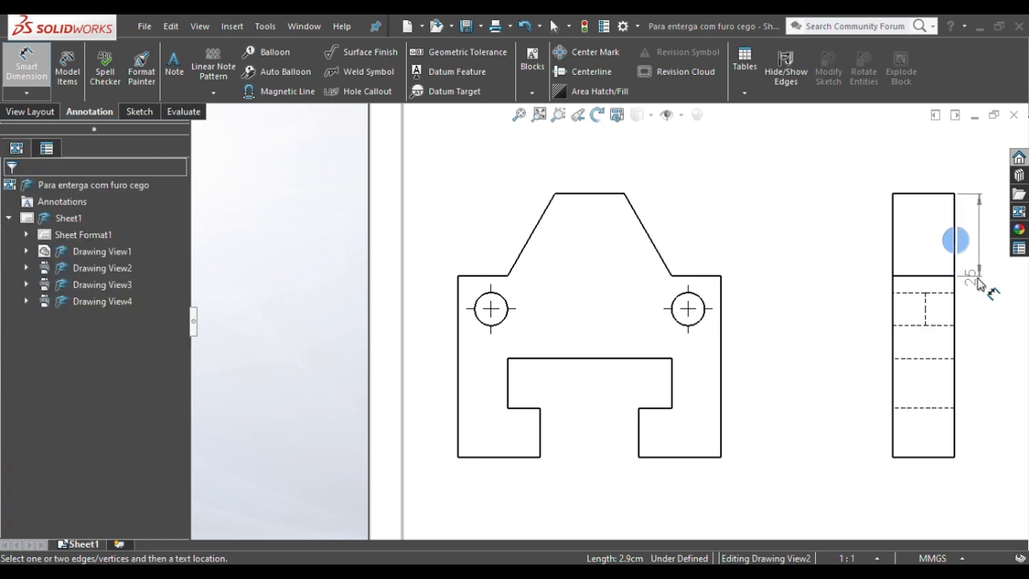
{"action": "left_click", "coordinate": [916, 194]}
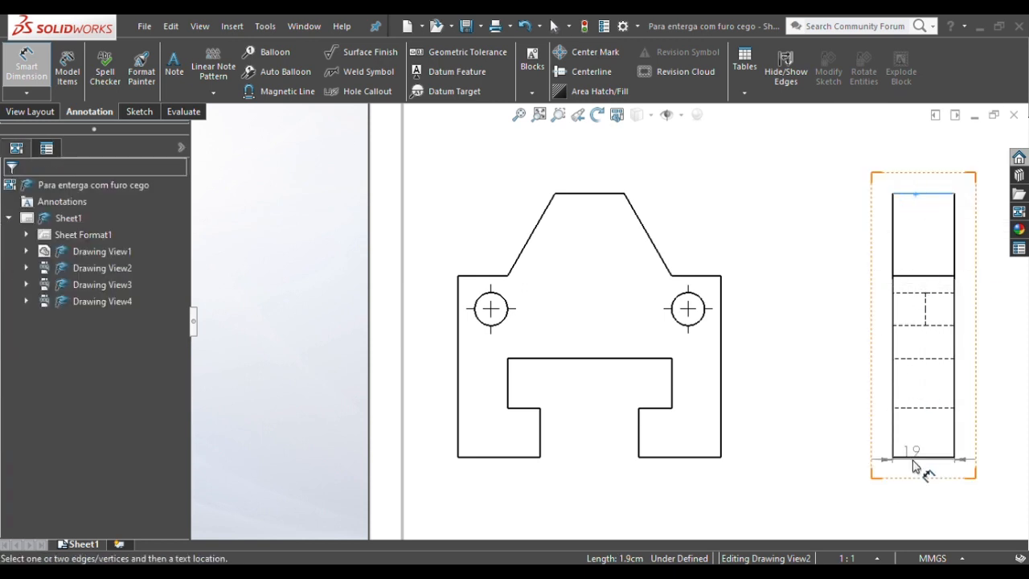
{"action": "left_click", "coordinate": [913, 468]}
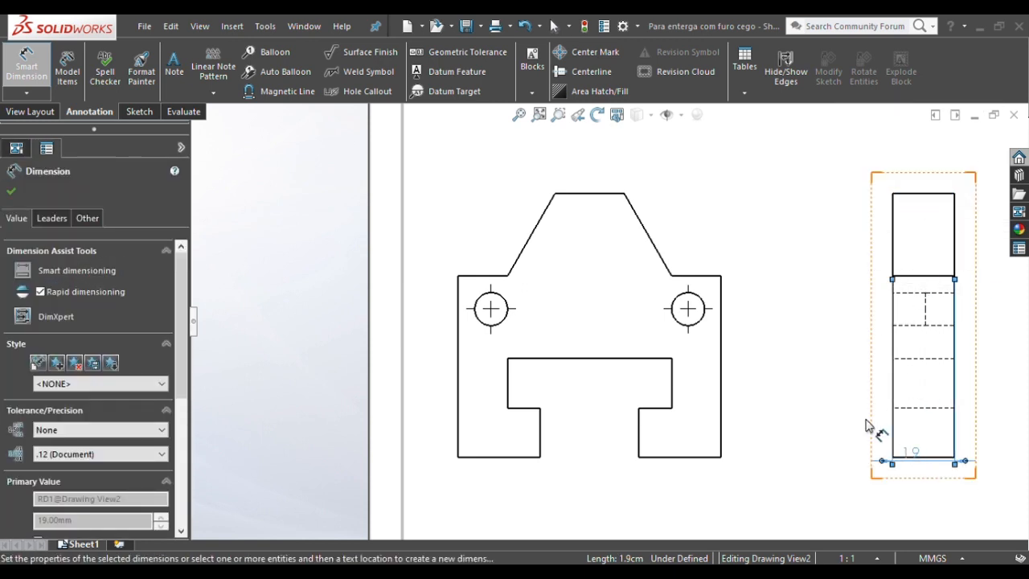
{"action": "key", "text": "Escape"}
- Dimension the side view's overall height between its bottom and top edges, placing the dimension to the right of the outline
{"action": "left_click", "coordinate": [928, 457]}
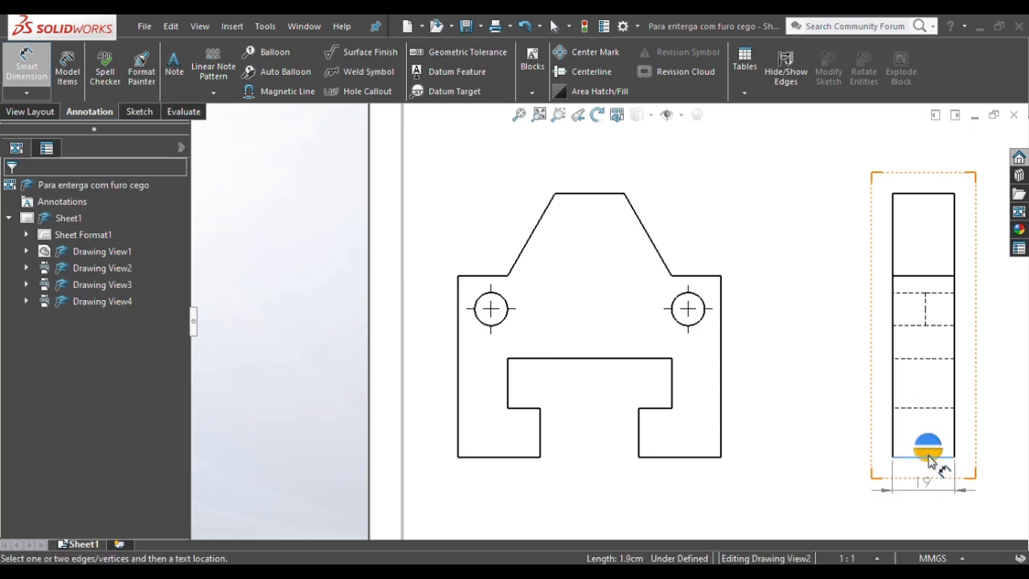
{"action": "left_click", "coordinate": [922, 196]}
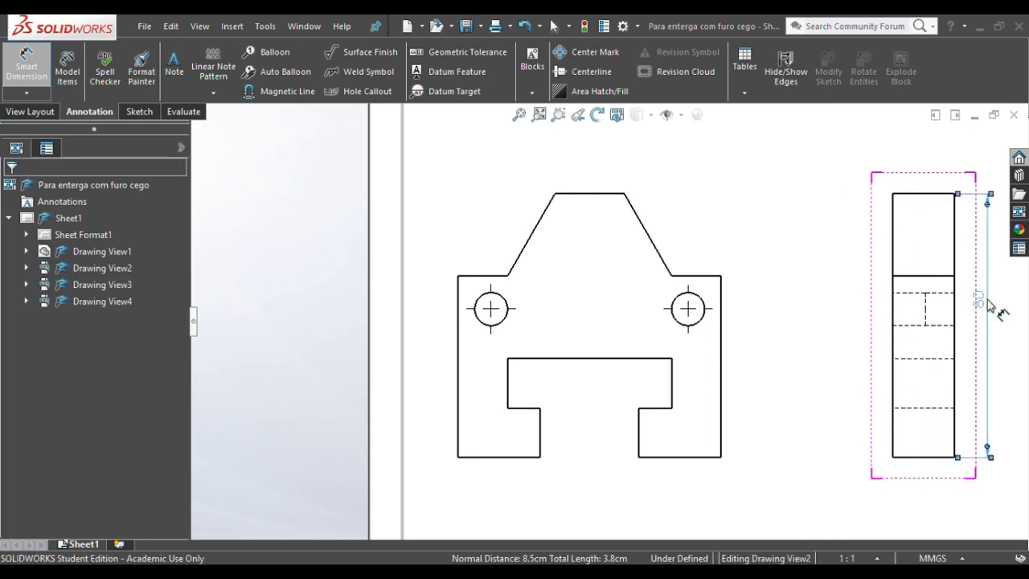
{"action": "left_click", "coordinate": [810, 353]}
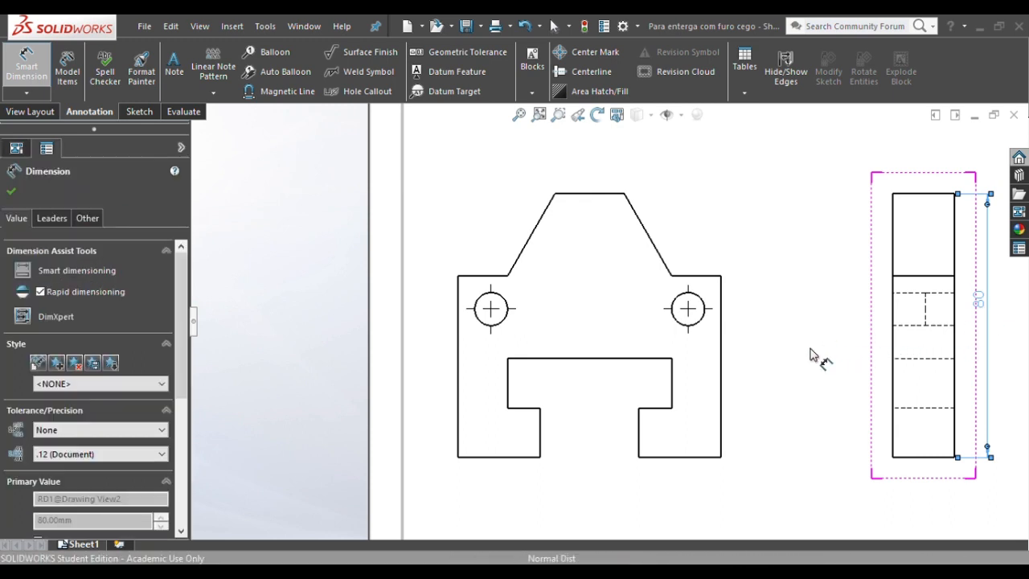
{"action": "key", "text": "Escape"}
{"action": "key", "text": "Escape"}
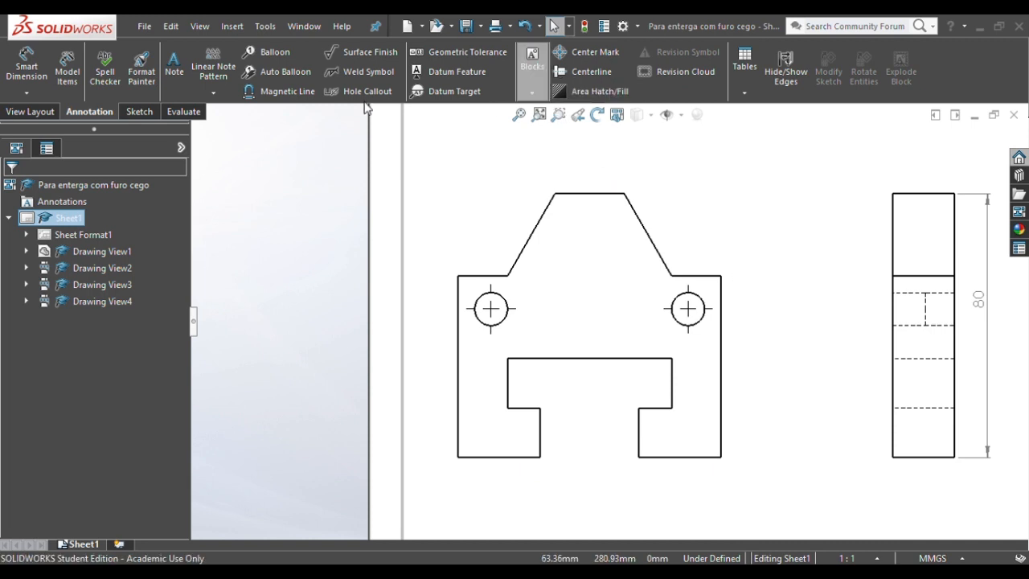
- Dimension the side view's thickness along its bottom edge, placing the dimension below the outline
{"action": "left_click", "coordinate": [32, 111]}
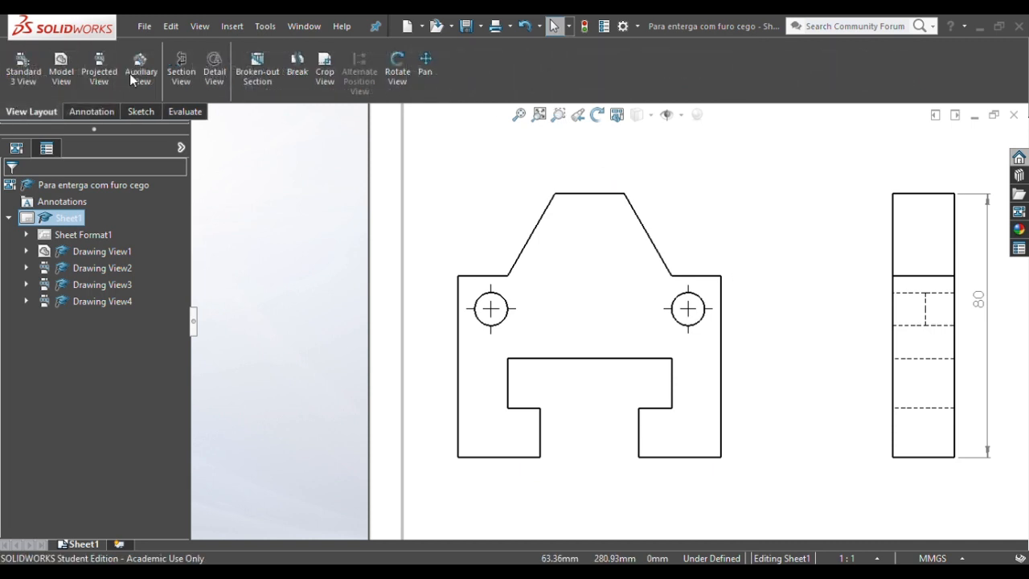
{"action": "left_click", "coordinate": [425, 64]}
{"action": "left_click_drag", "start_coordinate": [748, 200], "coordinate": [656, 192]}
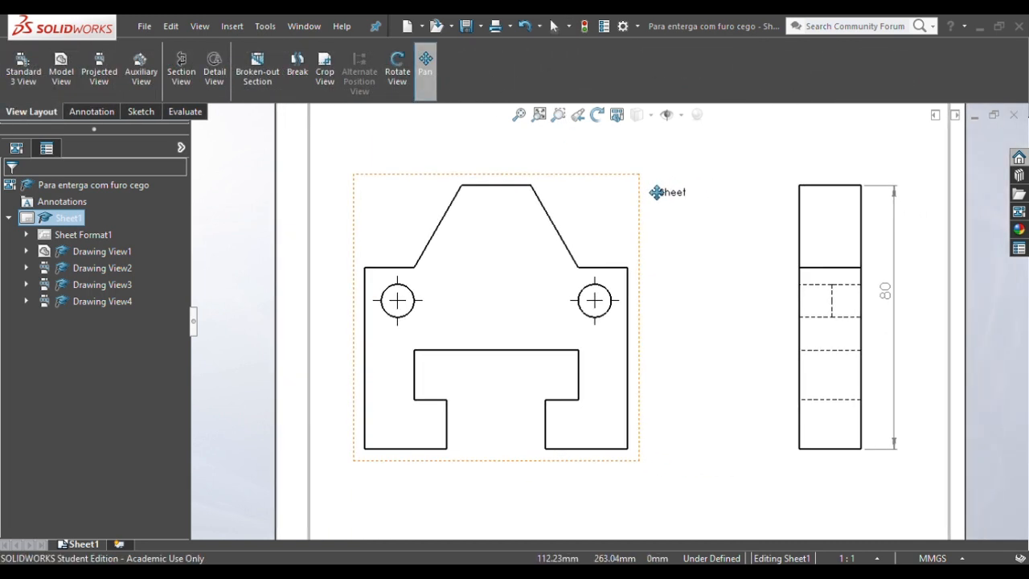
{"action": "left_click", "coordinate": [91, 111]}
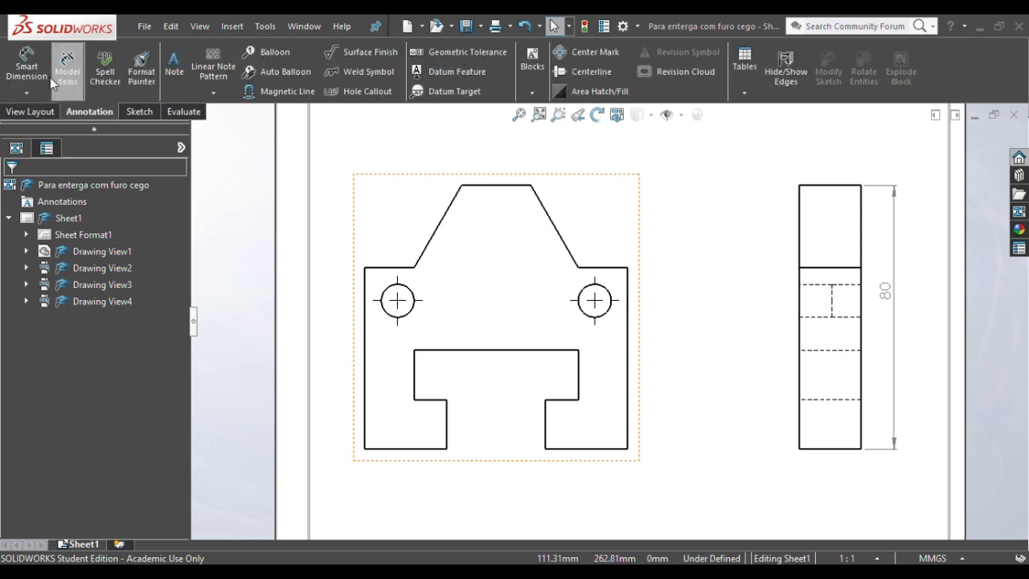
{"action": "left_click", "coordinate": [43, 77]}
{"action": "left_click", "coordinate": [839, 452]}
{"action": "left_click", "coordinate": [832, 503]}
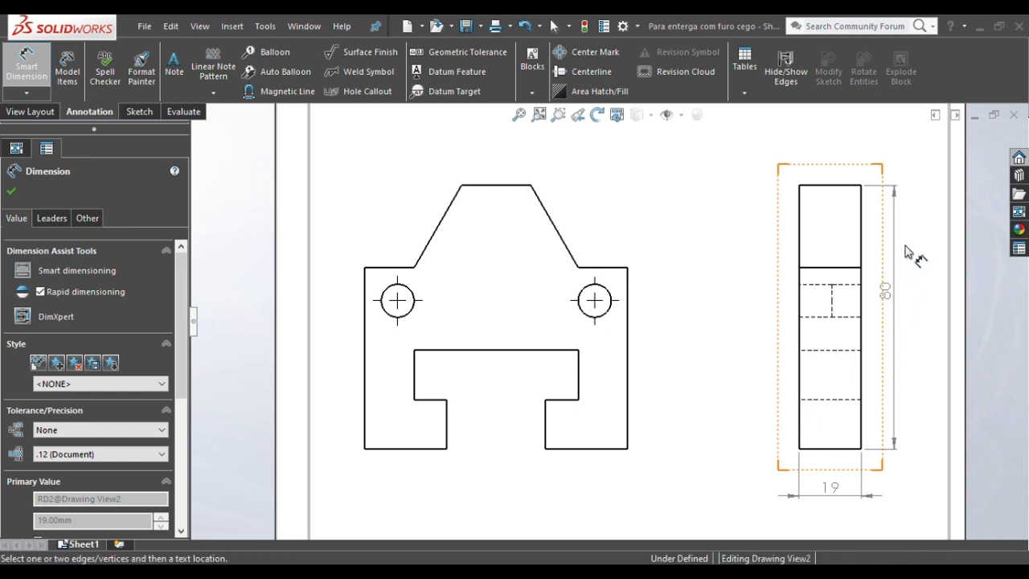
- Dimension the front view's overall width between its outer vertical edges, placing the dimension below the outline
{"action": "left_click", "coordinate": [364, 347]}
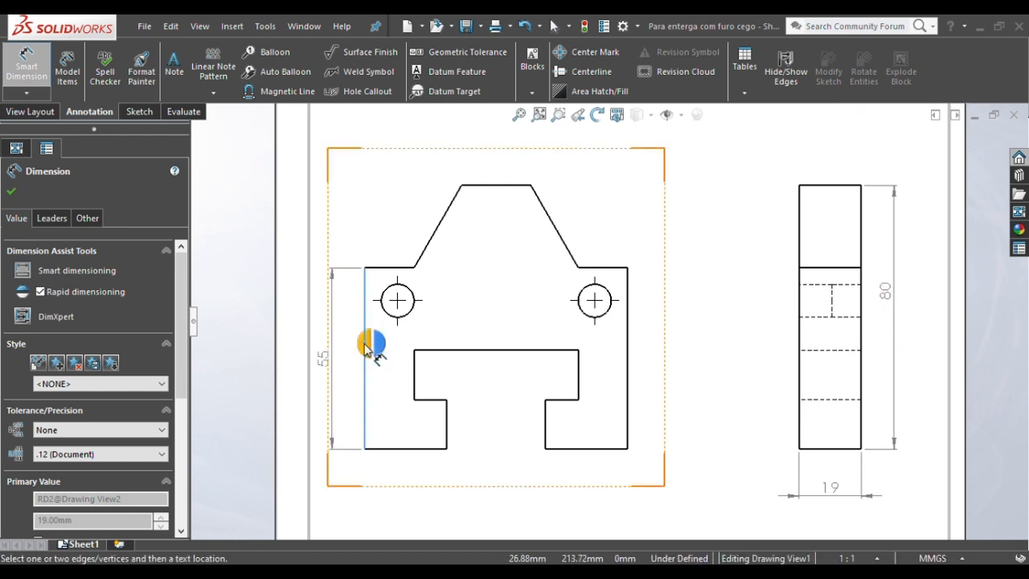
{"action": "left_click", "coordinate": [628, 363]}
{"action": "left_click", "coordinate": [485, 497]}
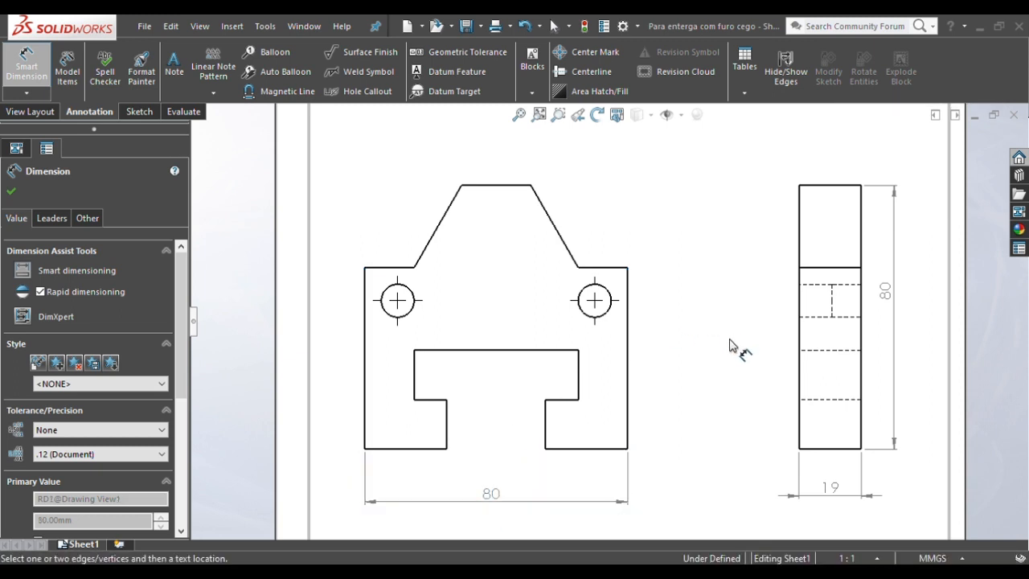
- Locate the front view's right-hand hole with a vertical dimension from the bottom edge and a horizontal dimension from the right edge to its centre
{"action": "left_click", "coordinate": [606, 291]}
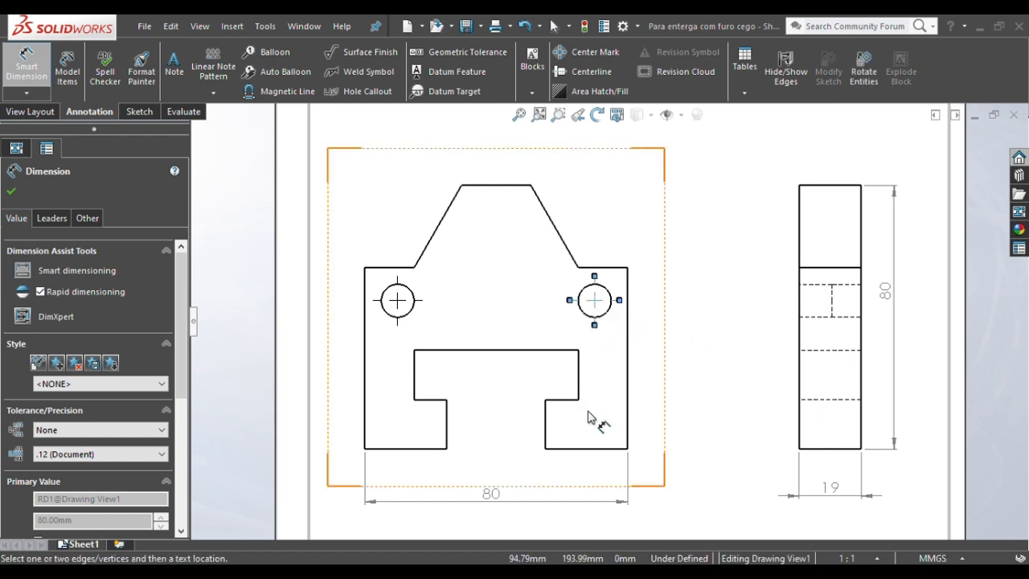
{"action": "key", "text": "Escape"}
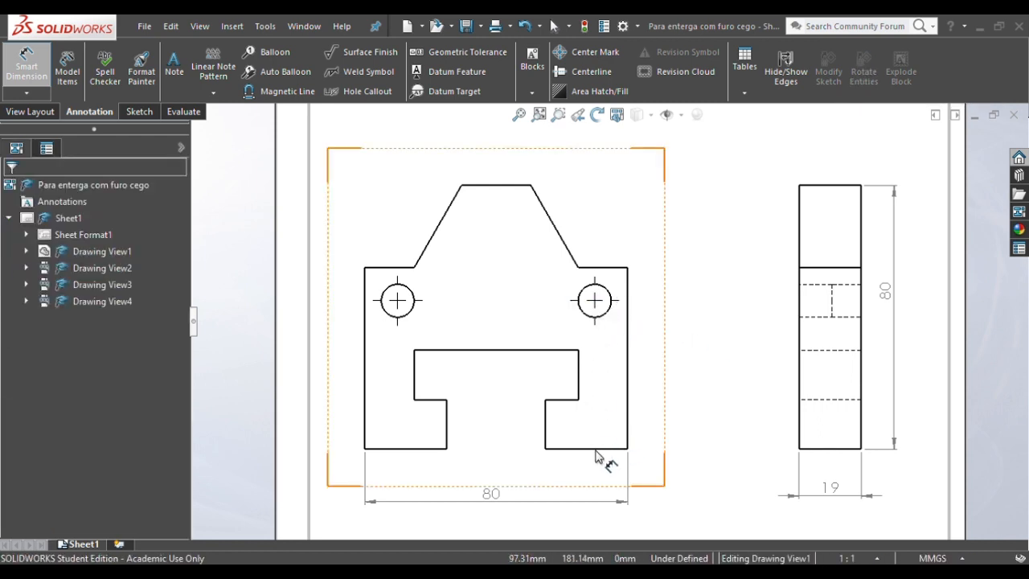
{"action": "left_click", "coordinate": [597, 450]}
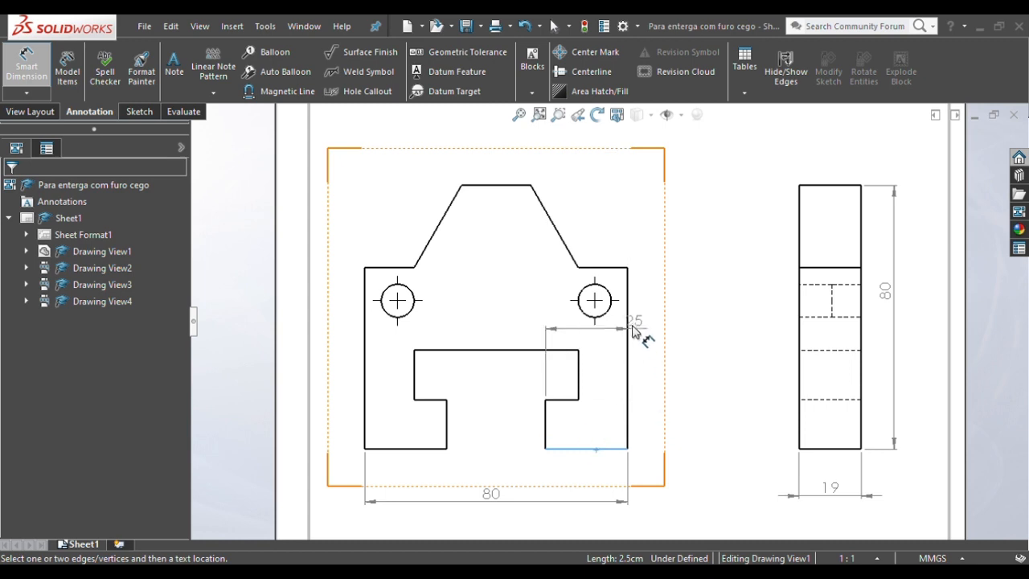
{"action": "left_click", "coordinate": [617, 301]}
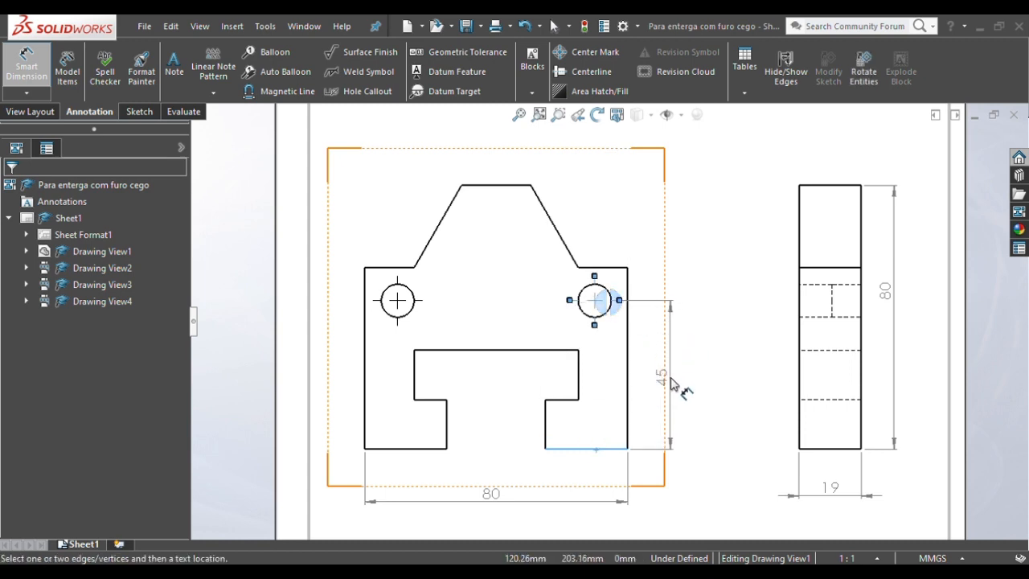
{"action": "left_click", "coordinate": [611, 392]}
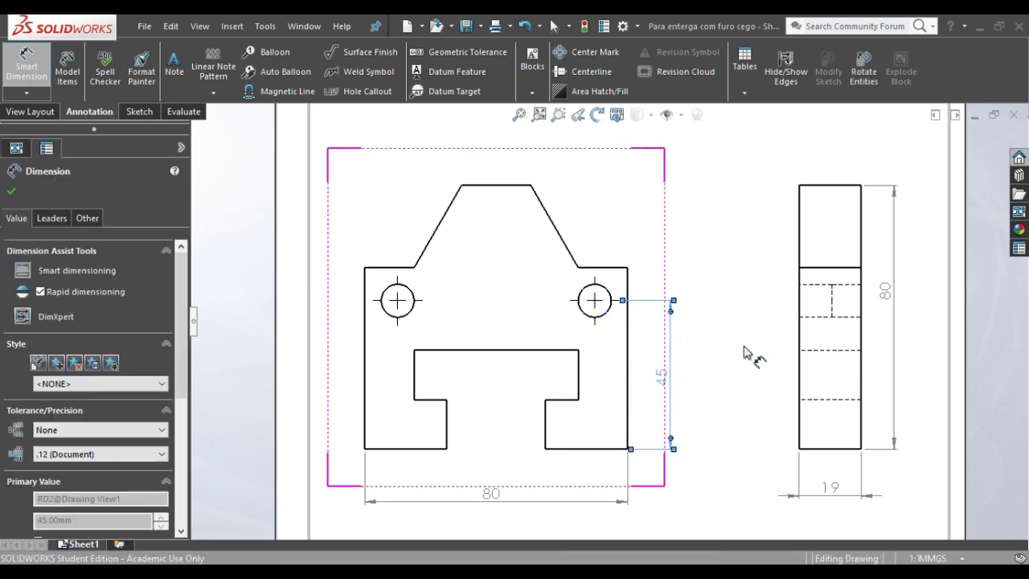
{"action": "left_click", "coordinate": [627, 283]}
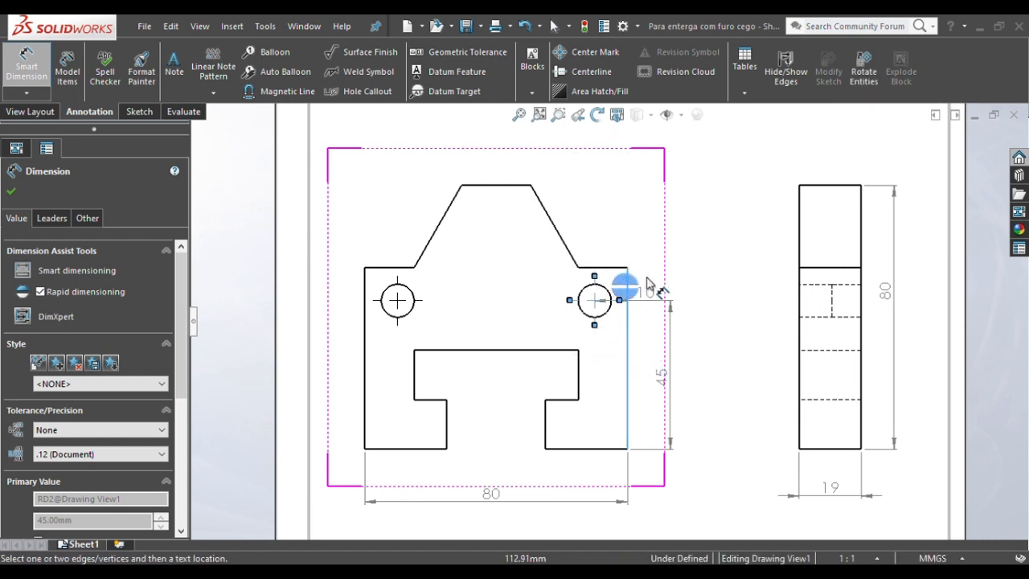
{"action": "left_click", "coordinate": [646, 234]}
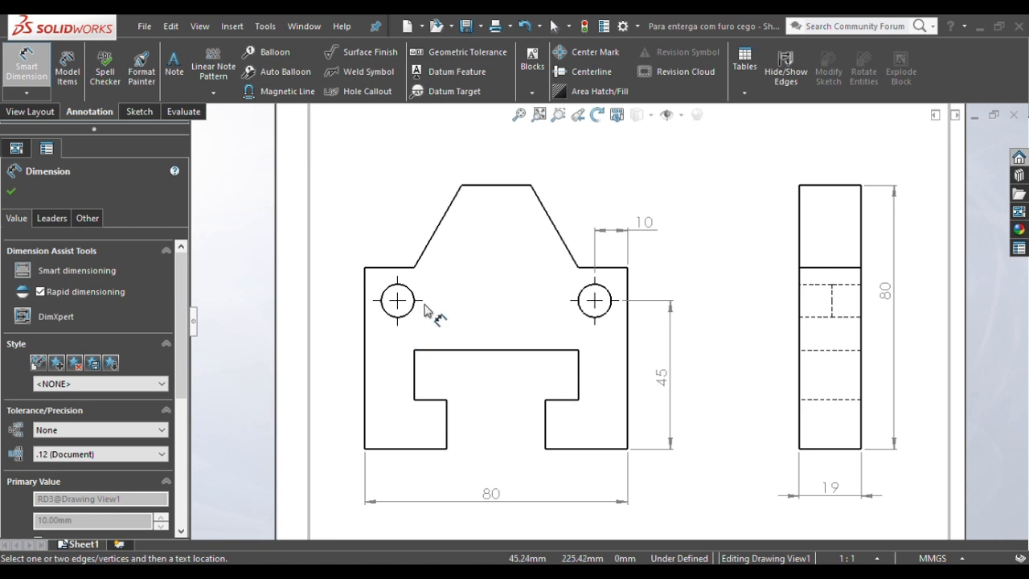
- Dimension the front view's right-hand hole diameter, remove the <MOD-DIAM> code from its text, and place it diagonally above the hole
{"action": "left_click", "coordinate": [609, 296]}
{"action": "left_click", "coordinate": [716, 266]}
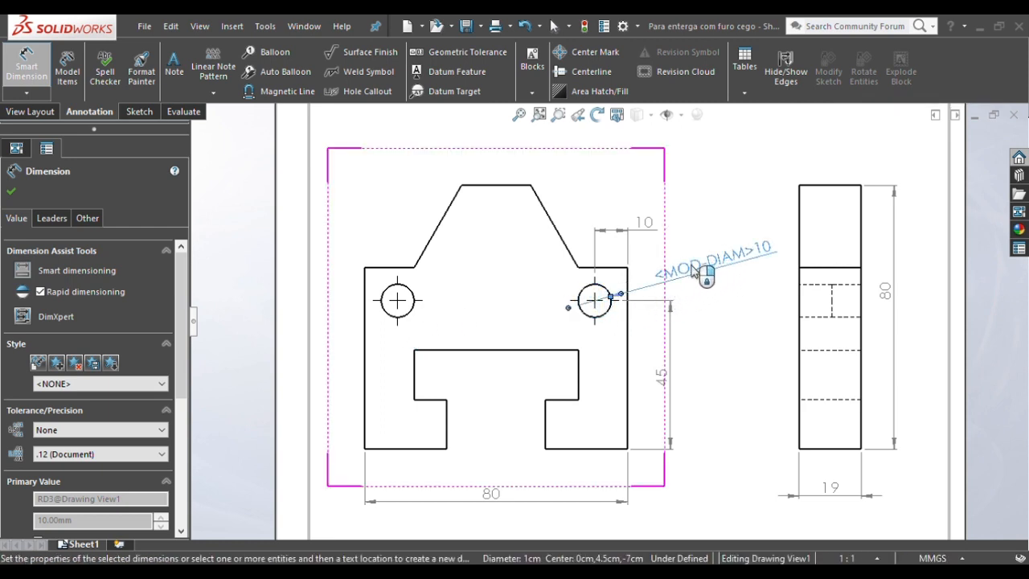
{"action": "left_click_drag", "start_coordinate": [181, 338], "coordinate": [181, 422]}
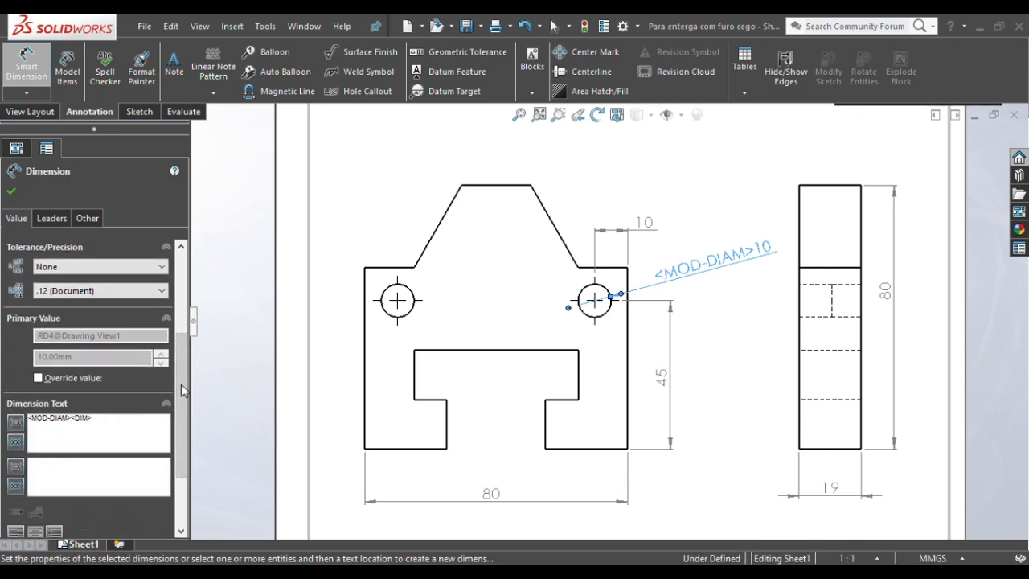
{"action": "key", "text": "Delete"}
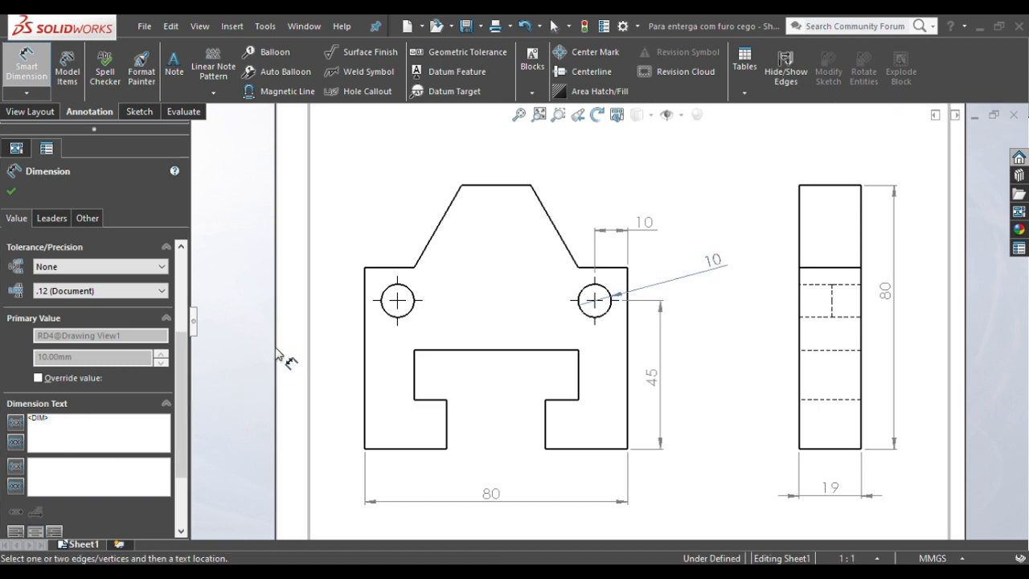
{"action": "left_click_drag", "start_coordinate": [677, 267], "coordinate": [688, 252]}
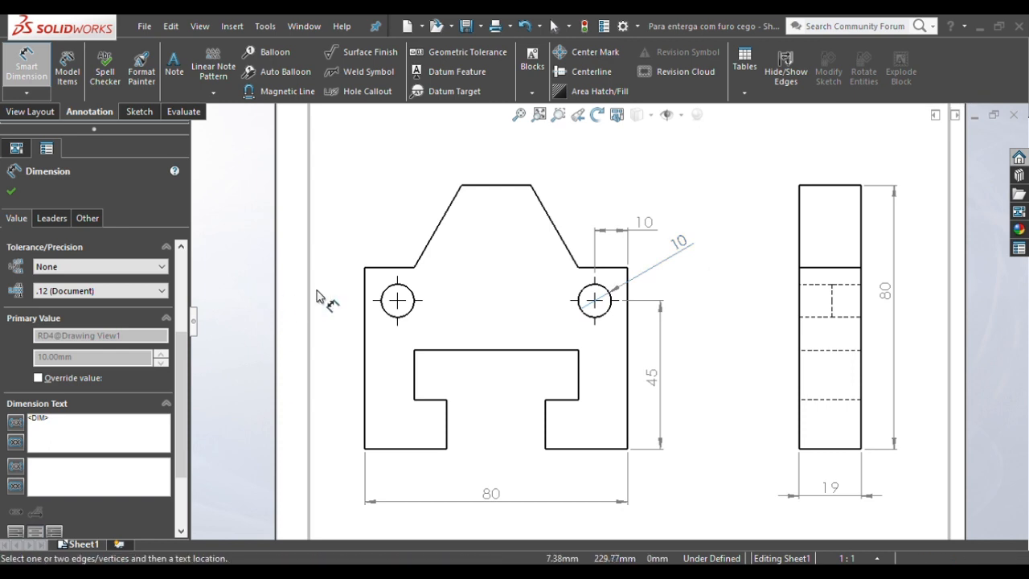
{"action": "left_click", "coordinate": [394, 301]}
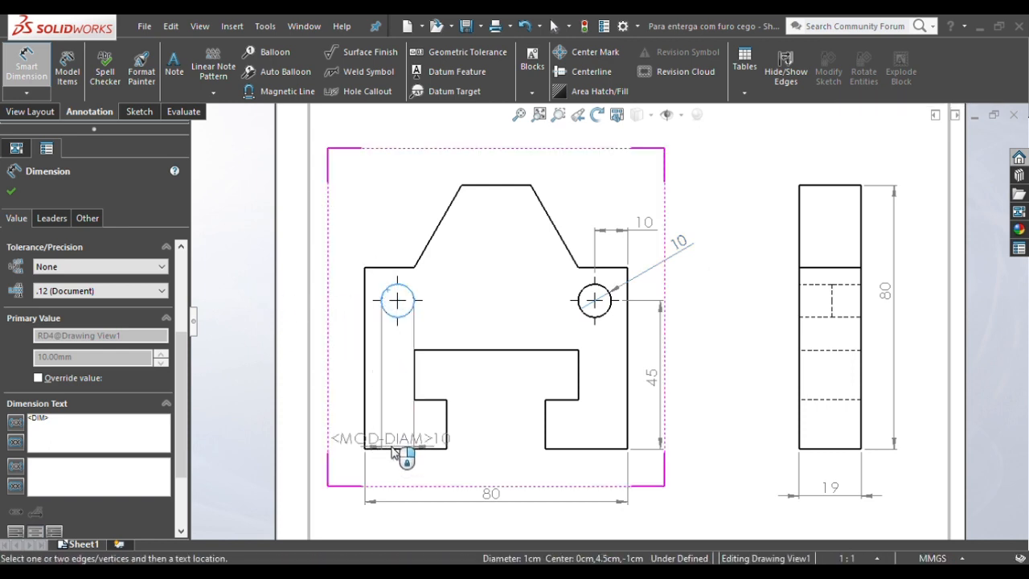
{"action": "left_click", "coordinate": [394, 451]}
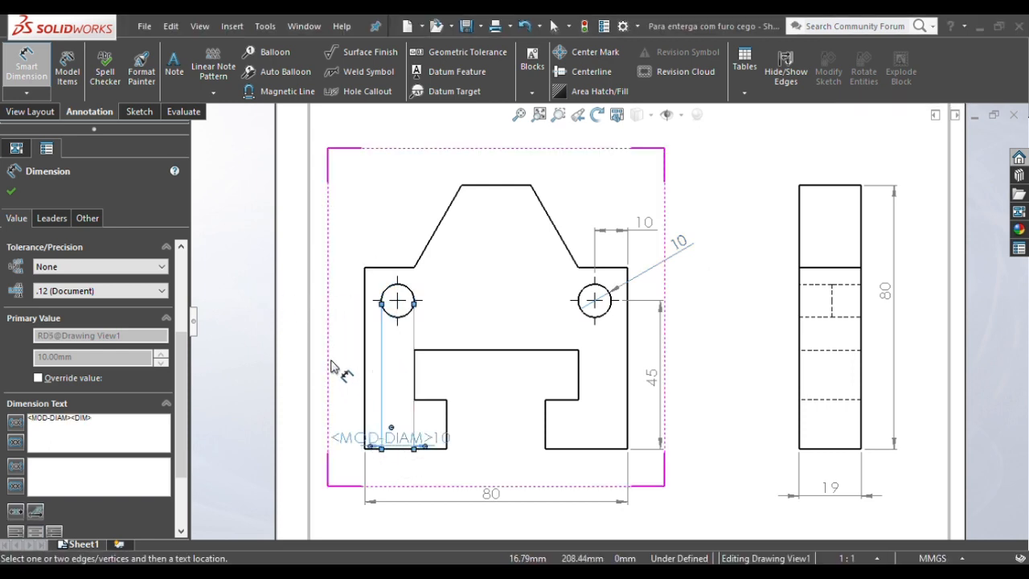
{"action": "key", "text": "Delete"}
- Locate the front view's left-hand hole with a vertical dimension from the bottom edge and a horizontal dimension from the left edge
{"action": "left_click", "coordinate": [388, 313]}
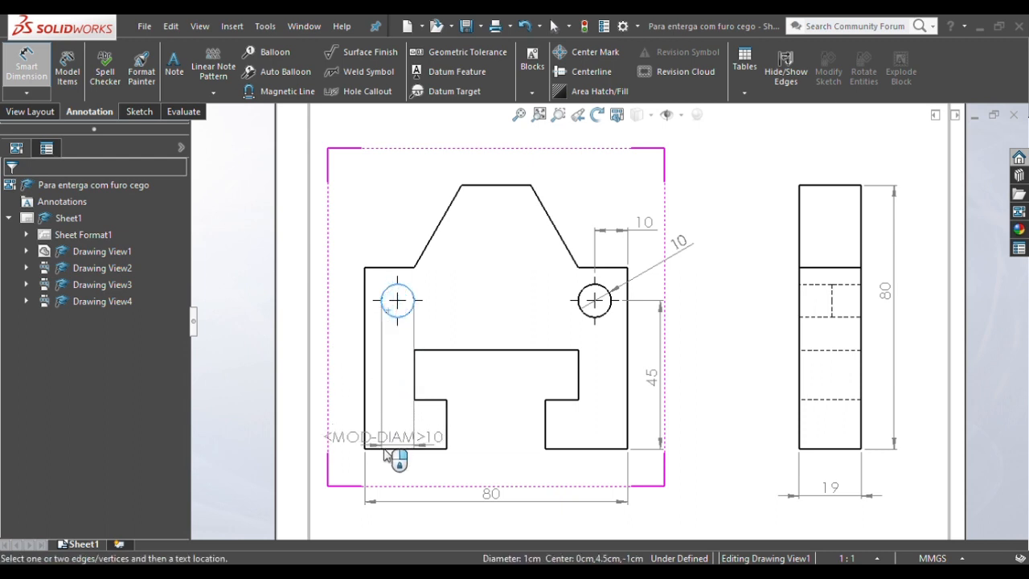
{"action": "left_click", "coordinate": [394, 448]}
{"action": "left_click", "coordinate": [310, 347]}
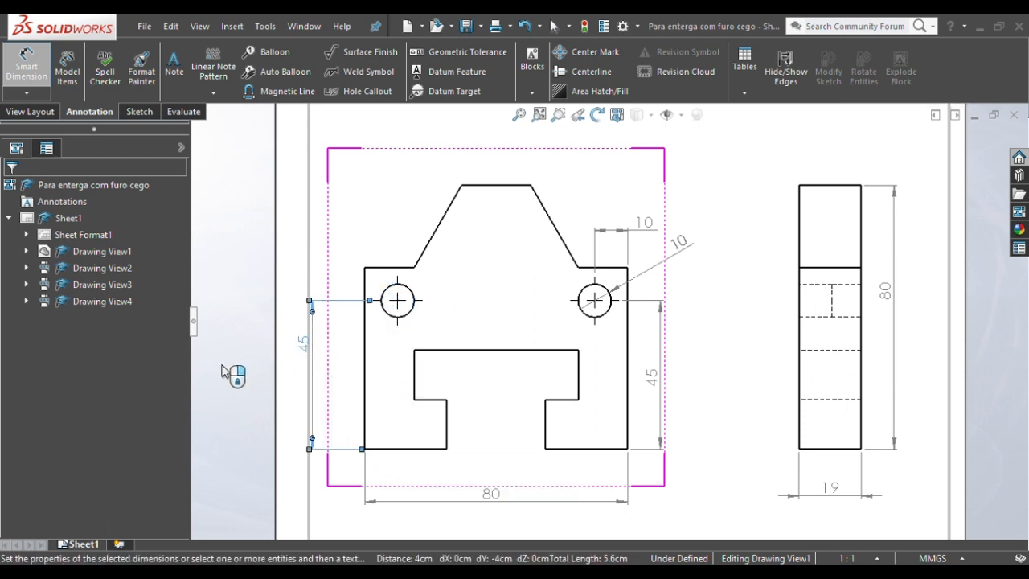
{"action": "left_click", "coordinate": [399, 294]}
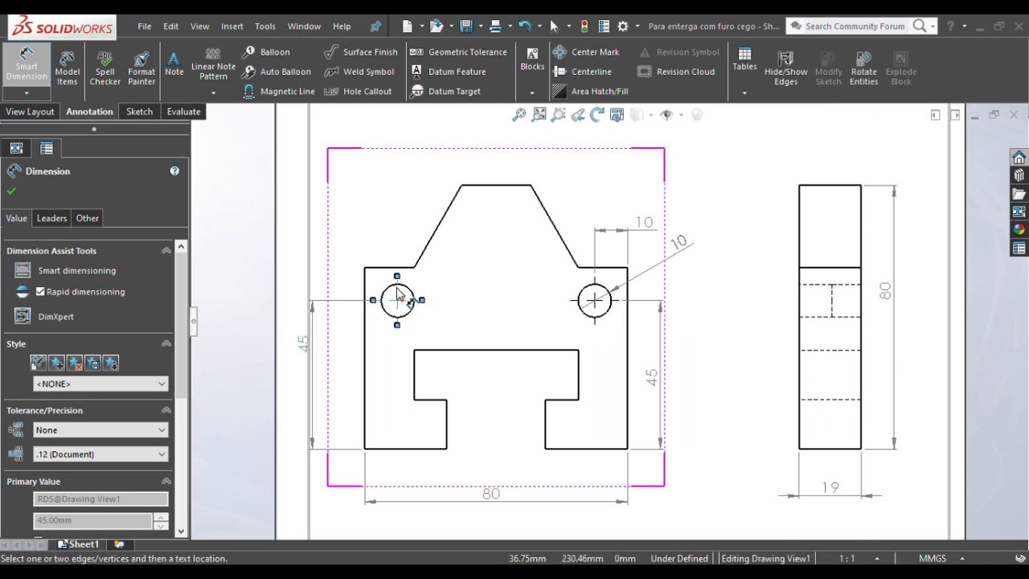
{"action": "left_click", "coordinate": [366, 286]}
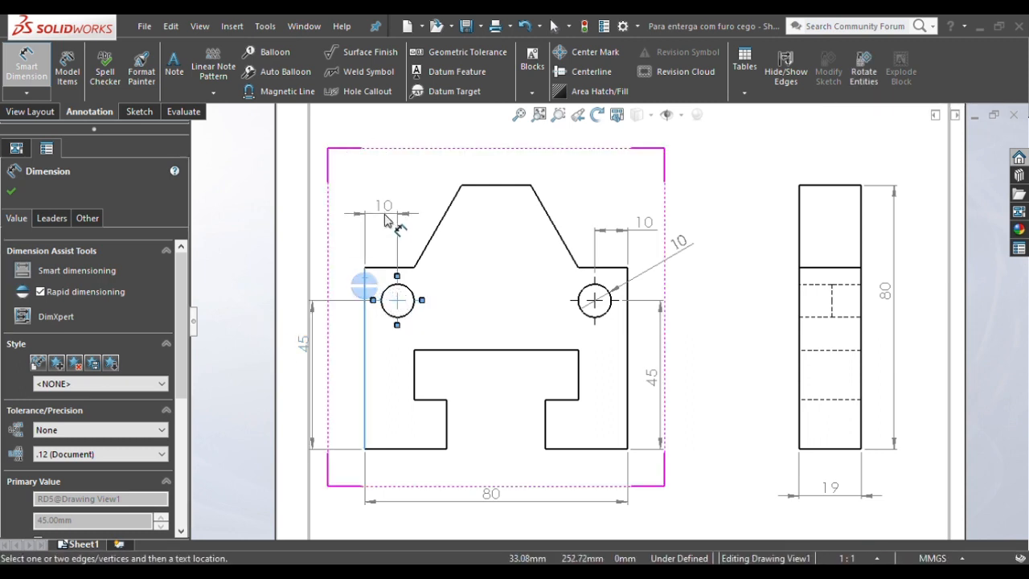
{"action": "left_click", "coordinate": [386, 221]}
{"action": "left_click", "coordinate": [242, 273]}
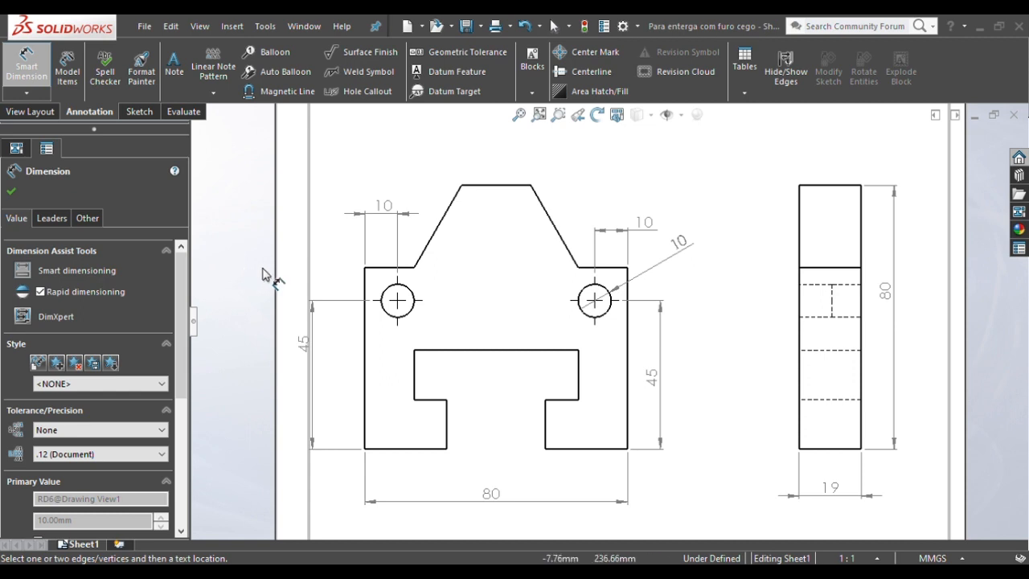
- Bring the left-hand hole's vertical dimension closer to the outline and its horizontal dimension just above the hole, with the text outside the left edge
{"action": "key", "text": "Escape"}
{"action": "left_click_drag", "start_coordinate": [303, 344], "coordinate": [331, 376]}
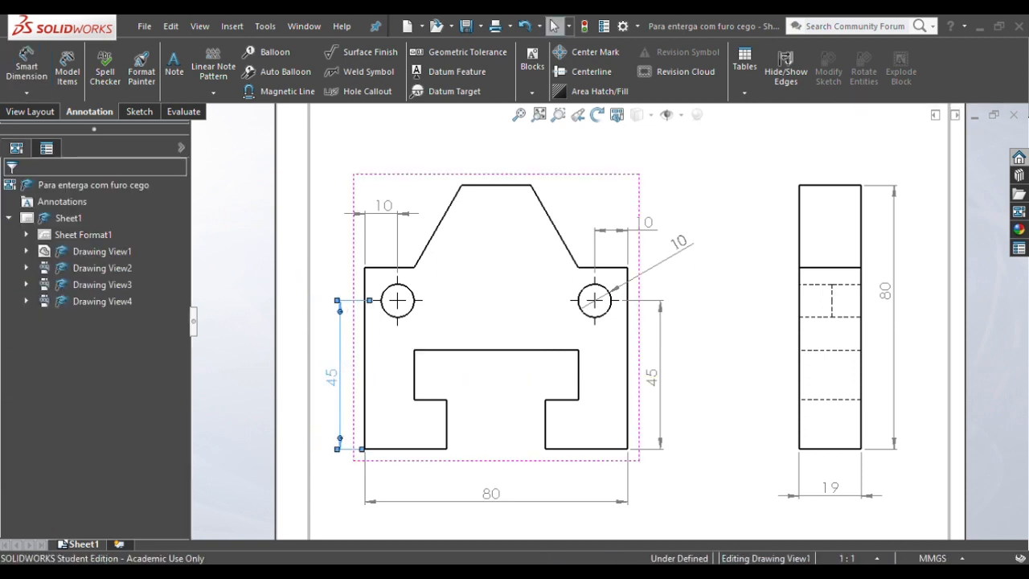
{"action": "left_click", "coordinate": [283, 362]}
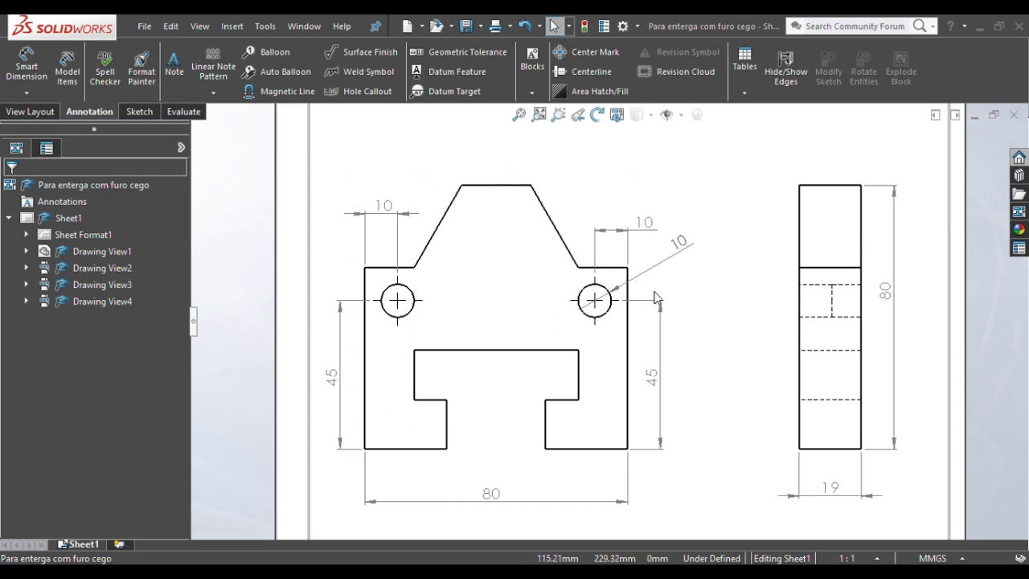
{"action": "left_click", "coordinate": [515, 359]}
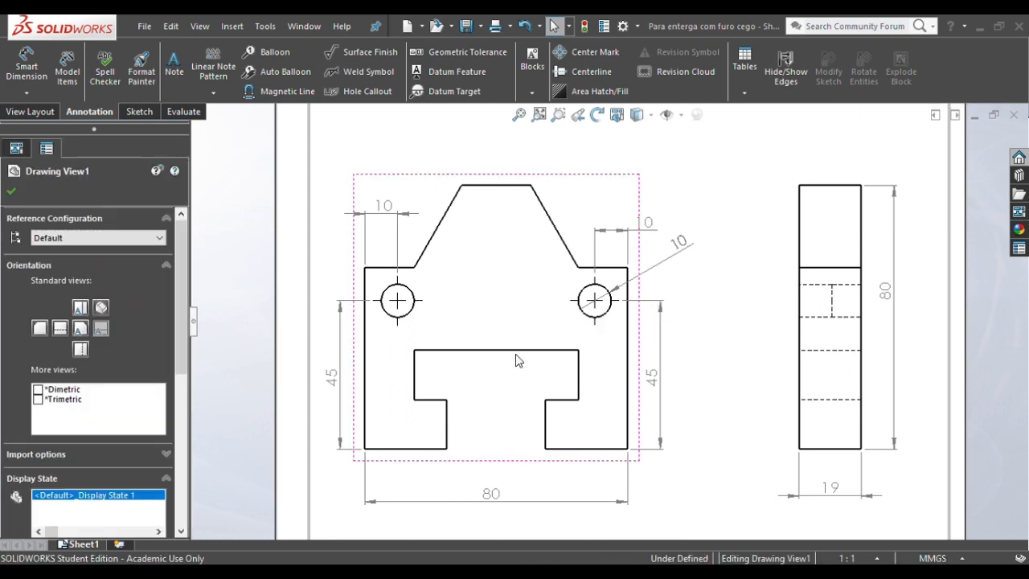
{"action": "left_click", "coordinate": [248, 309]}
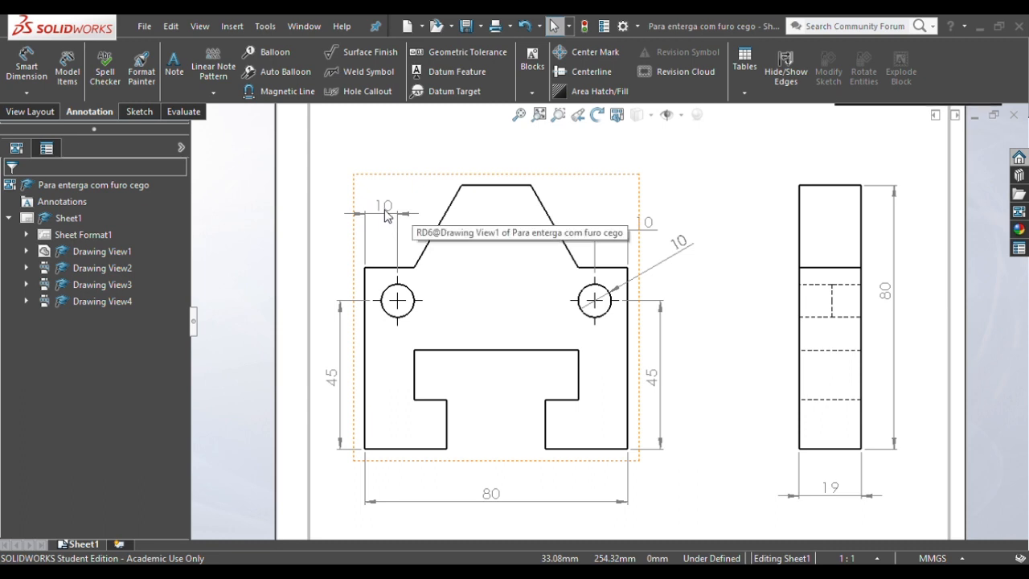
{"action": "left_click_drag", "start_coordinate": [384, 209], "coordinate": [384, 260]}
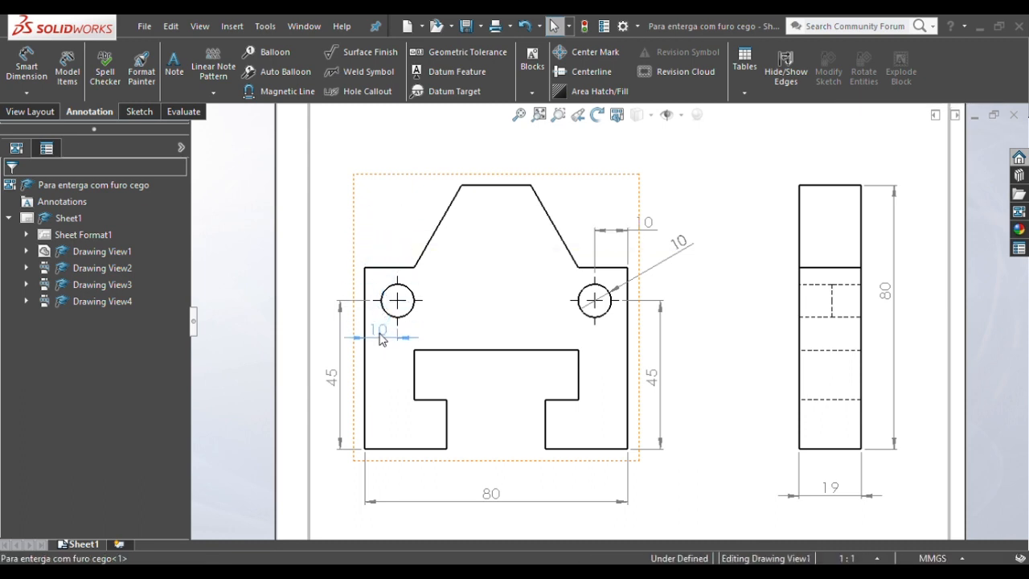
{"action": "left_click_drag", "start_coordinate": [339, 279], "coordinate": [339, 277]}
{"action": "left_click", "coordinate": [291, 349]}
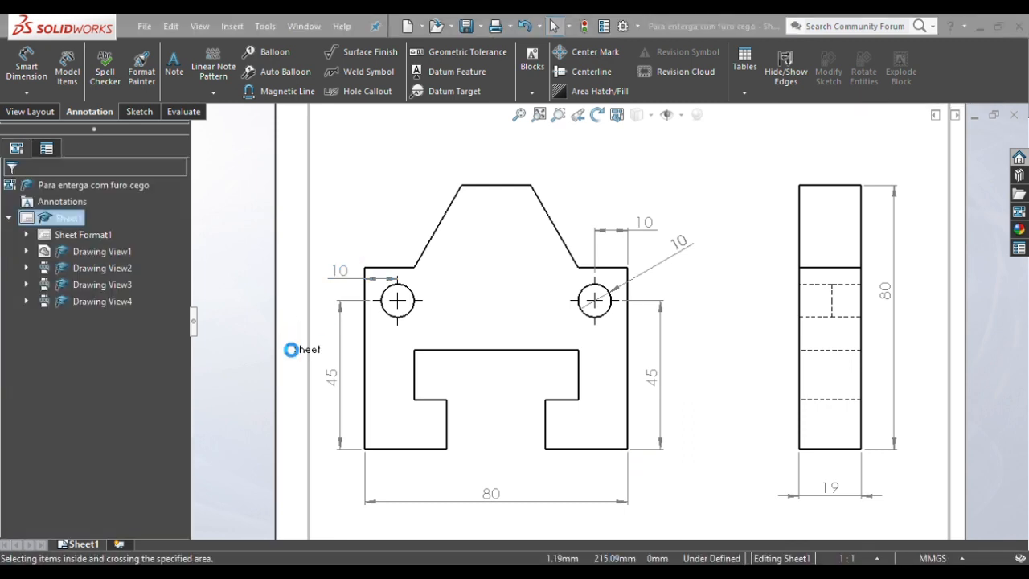
- Dimension the outer angle between the front view's left shoulder and the left slanted edge, placing it above the shoulder
{"action": "left_click", "coordinate": [25, 75]}
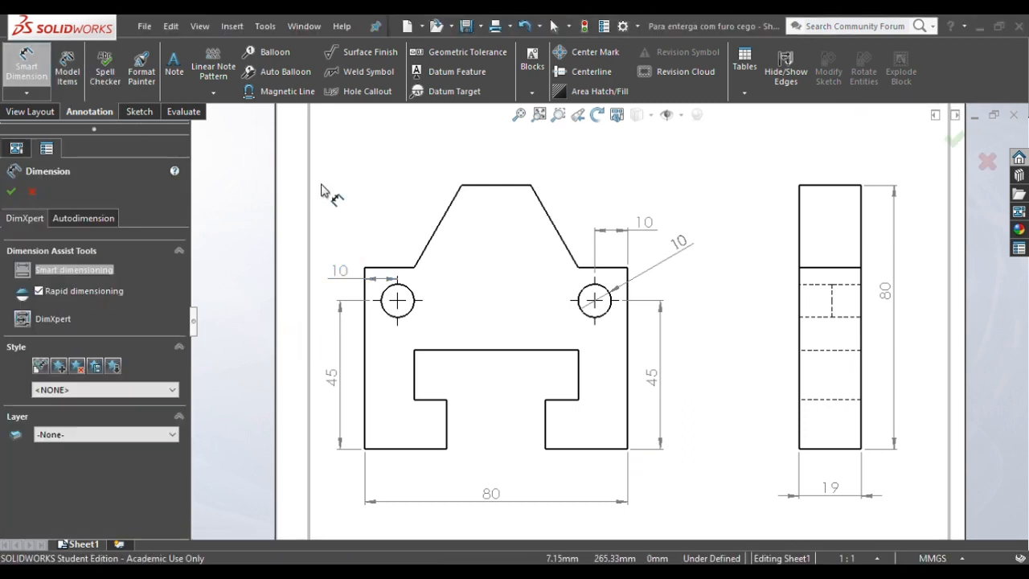
{"action": "left_click", "coordinate": [395, 268]}
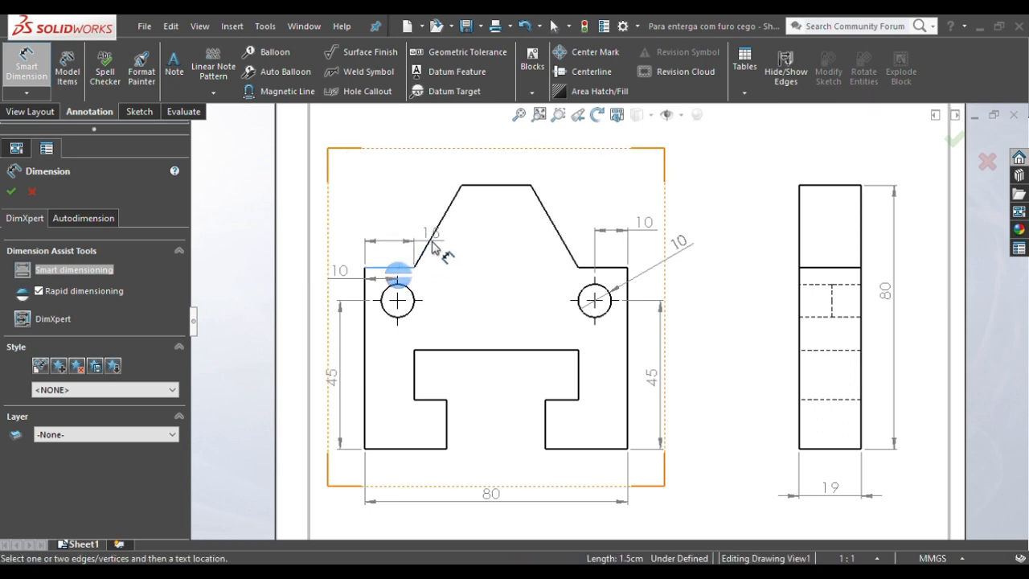
{"action": "left_click", "coordinate": [429, 246]}
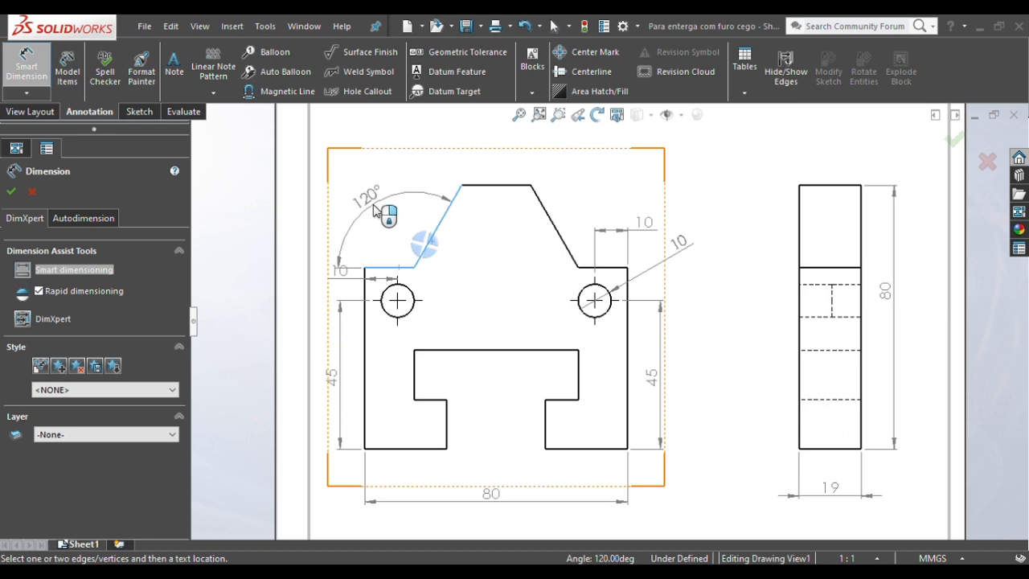
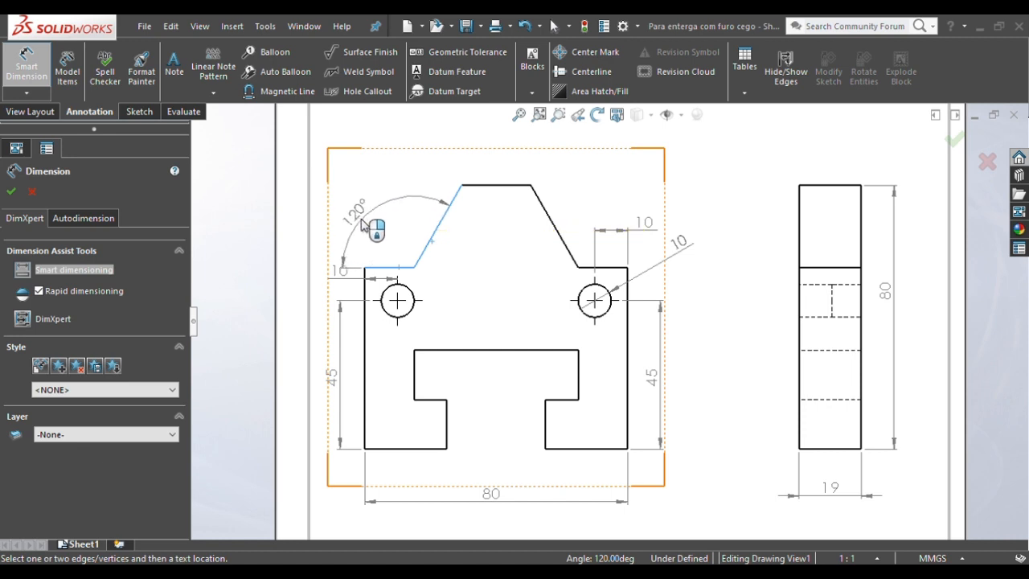
{"action": "left_click", "coordinate": [395, 231]}
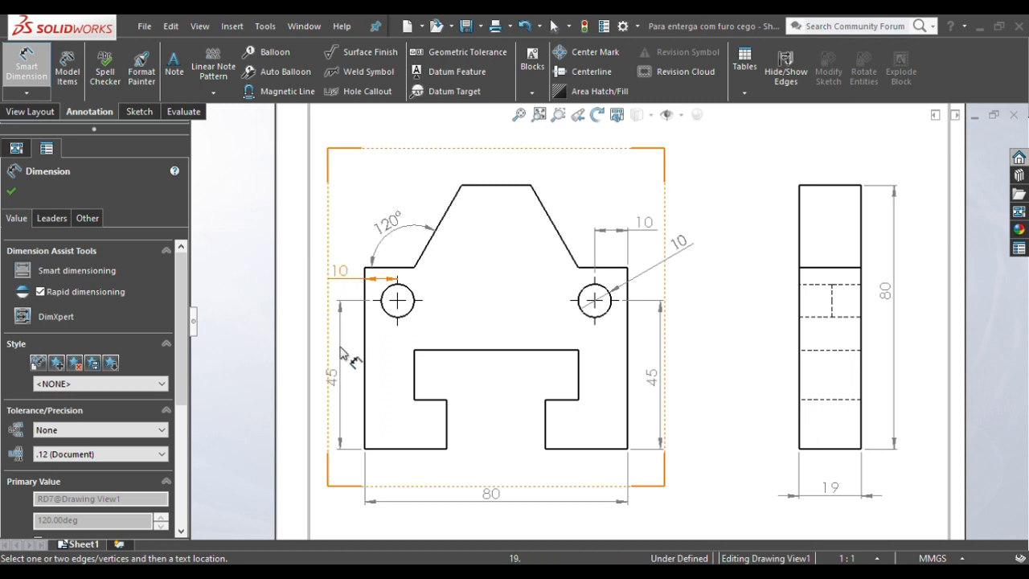
{"action": "key", "text": "Escape"}
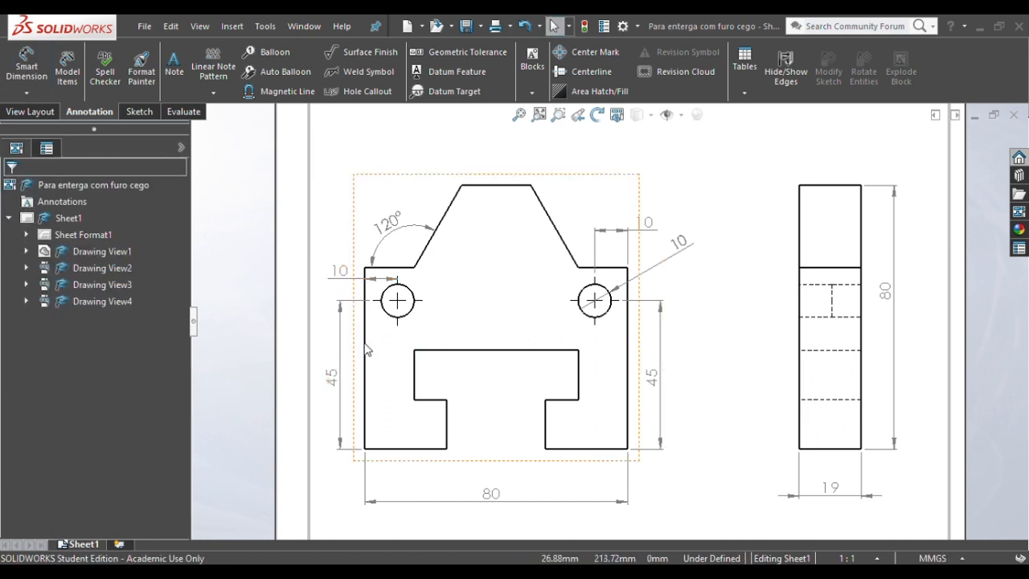
- Shift the front view slightly right and rearrange the left-hand hole's dimensions, with the vertical one further out and the horizontal one below the hole
{"action": "mouse_move", "coordinate": [368, 350]}
{"action": "left_mouse_down"}
{"action": "mouse_move", "coordinate": [381, 350]}
{"action": "mouse_move", "coordinate": [321, 376]}
{"action": "left_mouse_up"}
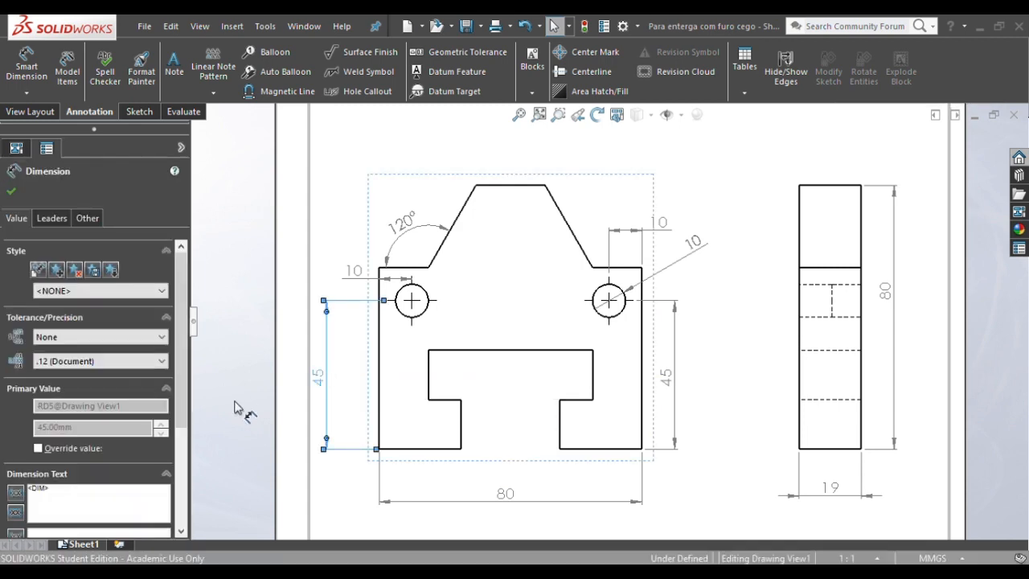
{"action": "left_click", "coordinate": [273, 349]}
{"action": "left_click_drag", "start_coordinate": [355, 274], "coordinate": [357, 332]}
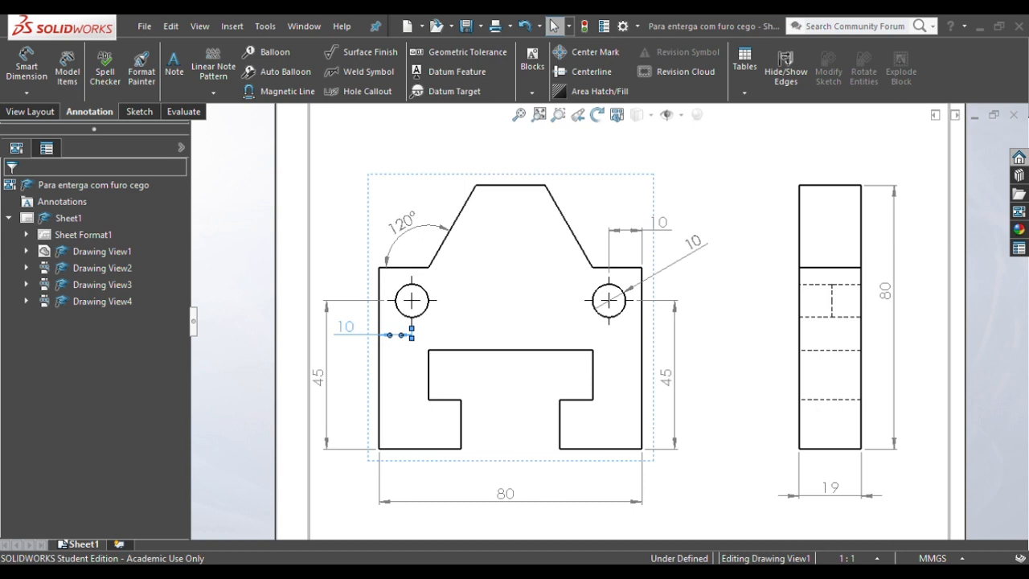
{"action": "left_click", "coordinate": [293, 365]}
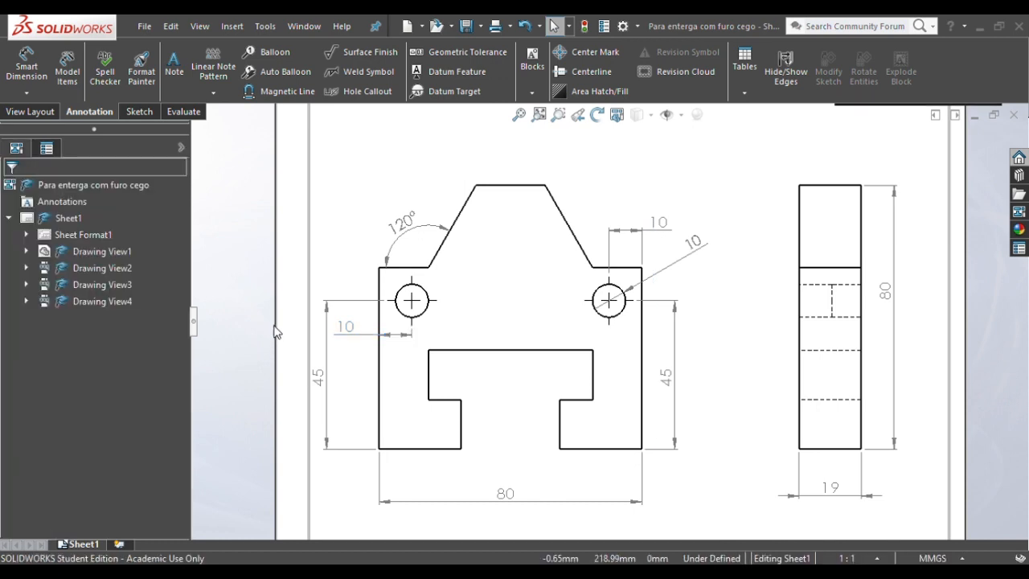
- Dimension the front view's top edge with precision None and the left shoulder's width, placing both dimensions above the outline
{"action": "left_click", "coordinate": [26, 68]}
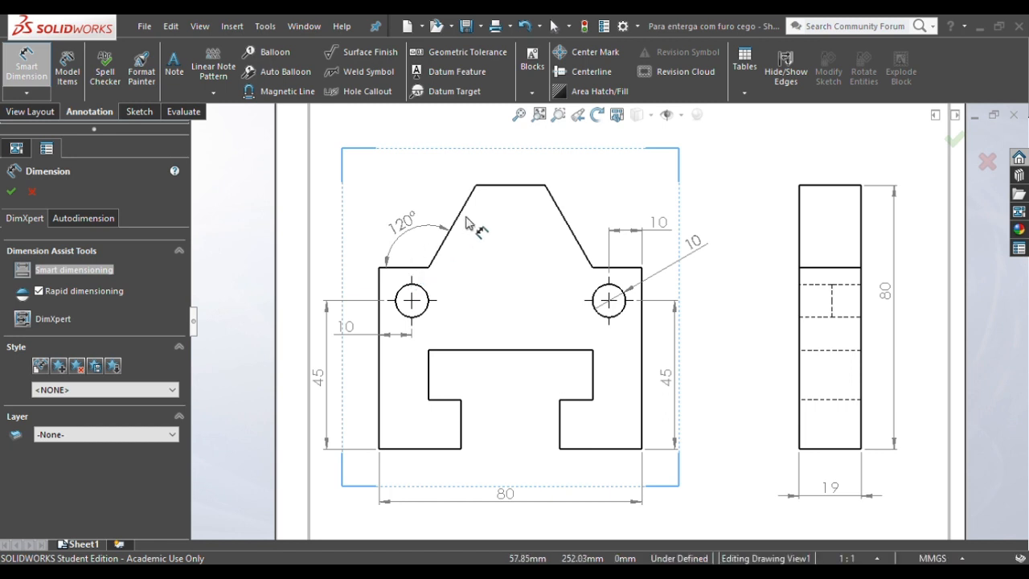
{"action": "left_click", "coordinate": [505, 187]}
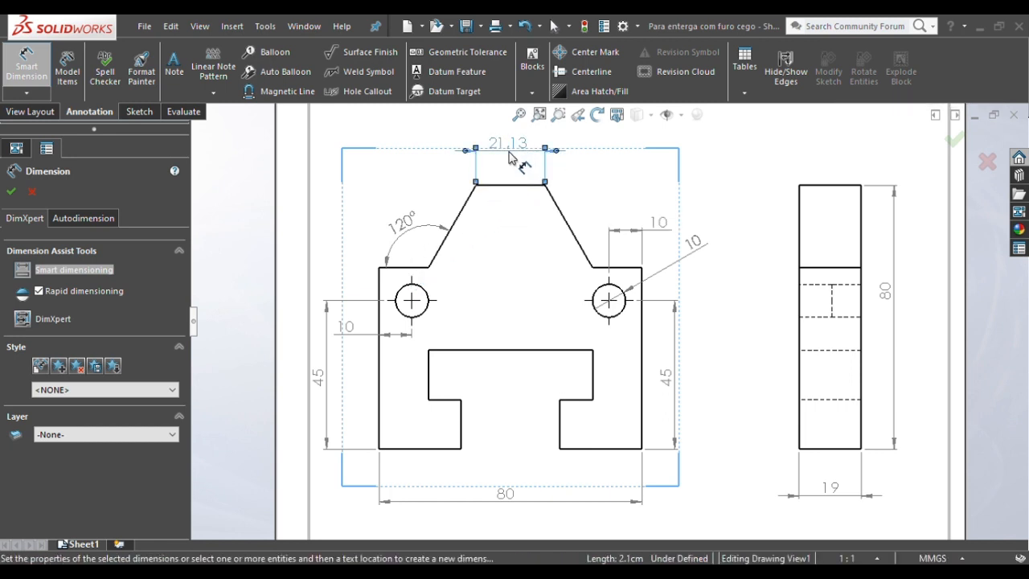
{"action": "left_click", "coordinate": [508, 157]}
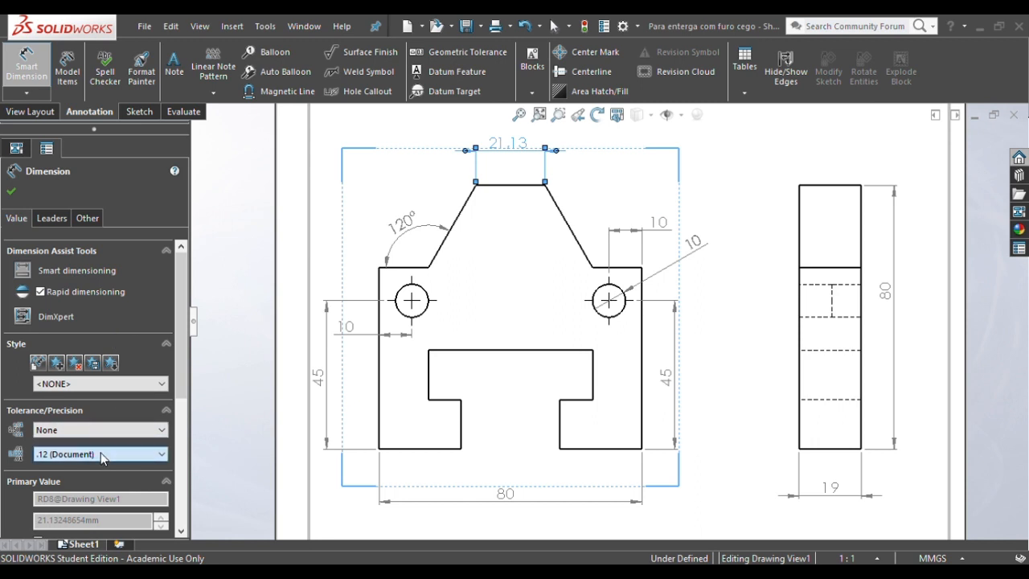
{"action": "left_click", "coordinate": [254, 268]}
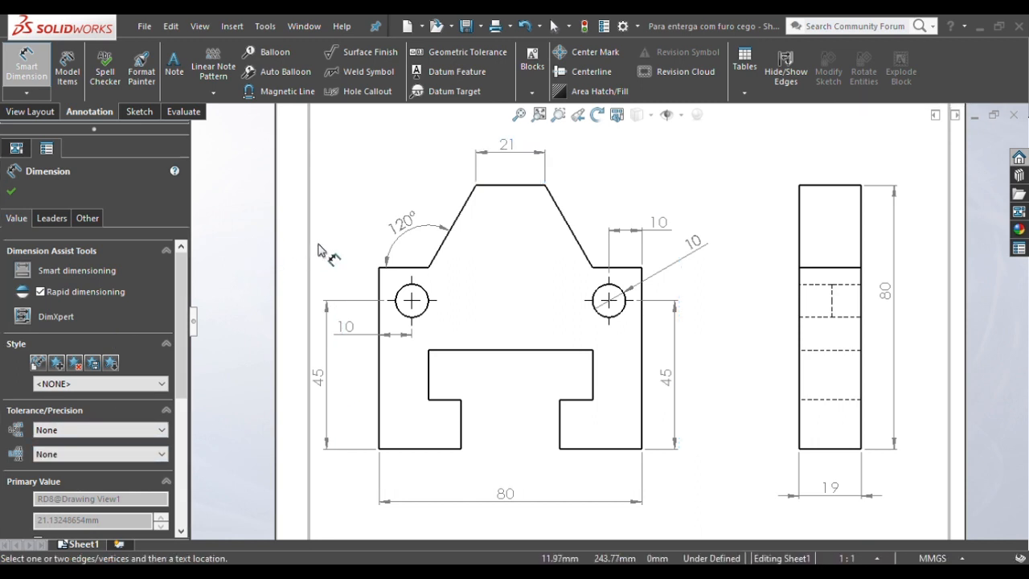
{"action": "left_click", "coordinate": [401, 267]}
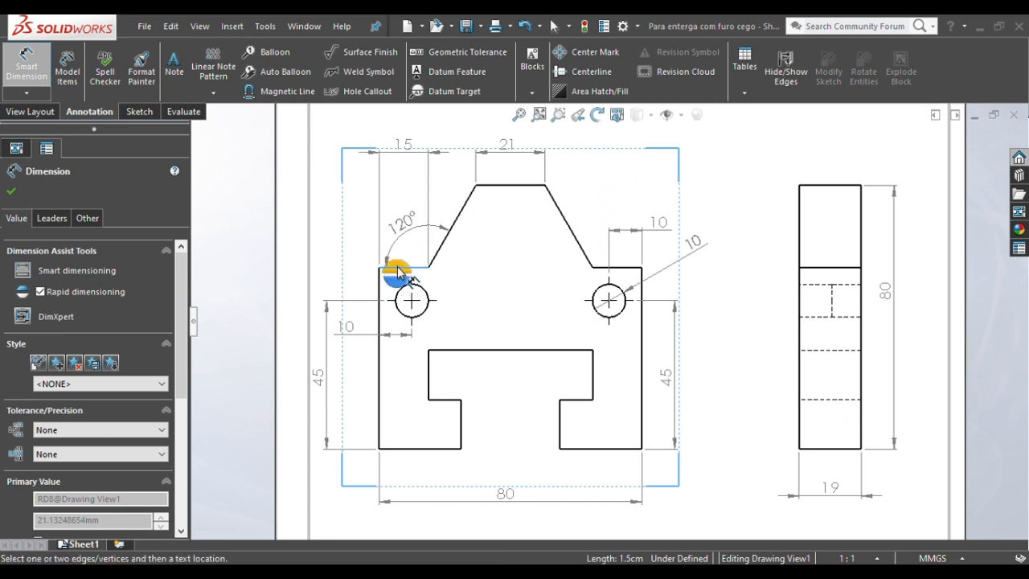
{"action": "left_click", "coordinate": [404, 161]}
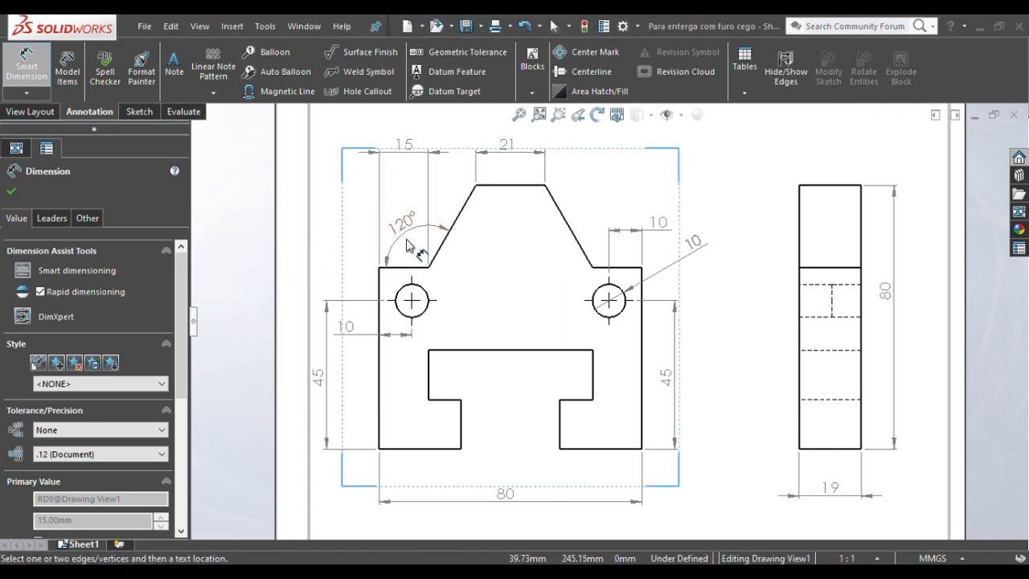
- Replace the outer 120° angle dimension with an acute one between the left shoulder's extension and the left slanted edge, placed inside the outline
{"action": "key", "text": "Delete"}
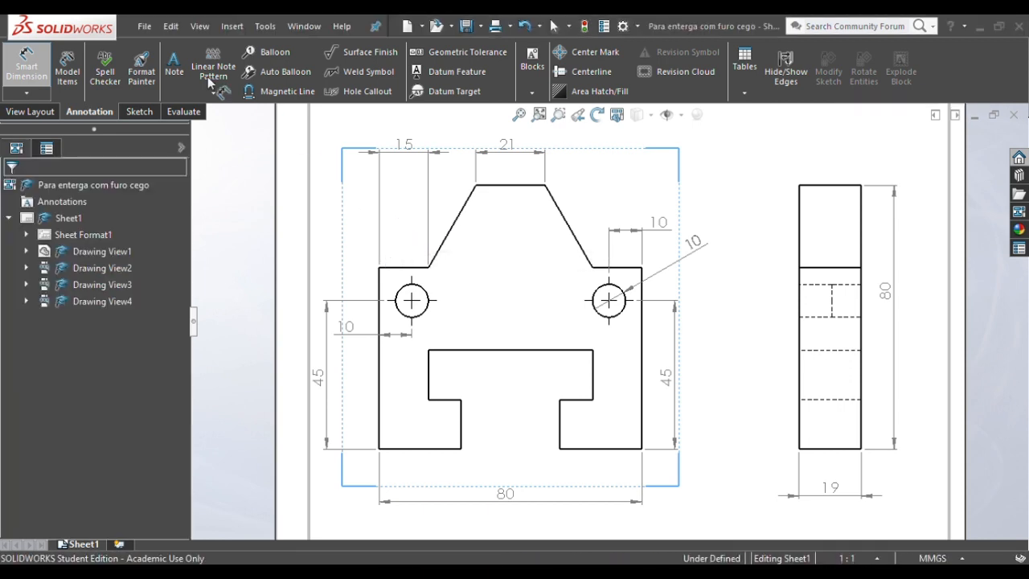
{"action": "left_click", "coordinate": [402, 268]}
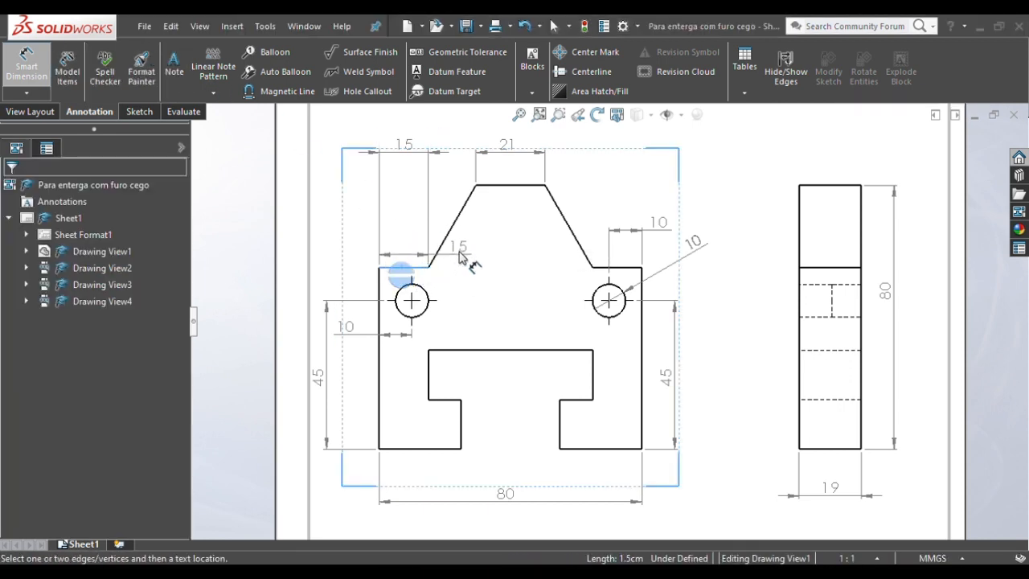
{"action": "left_click", "coordinate": [447, 233]}
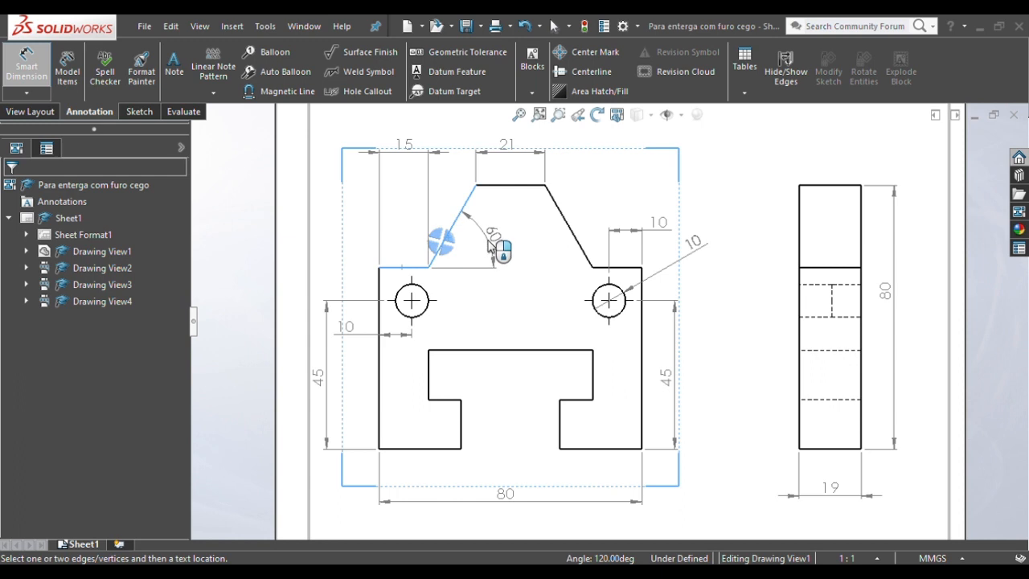
{"action": "left_click", "coordinate": [492, 238]}
{"action": "left_click", "coordinate": [278, 219]}
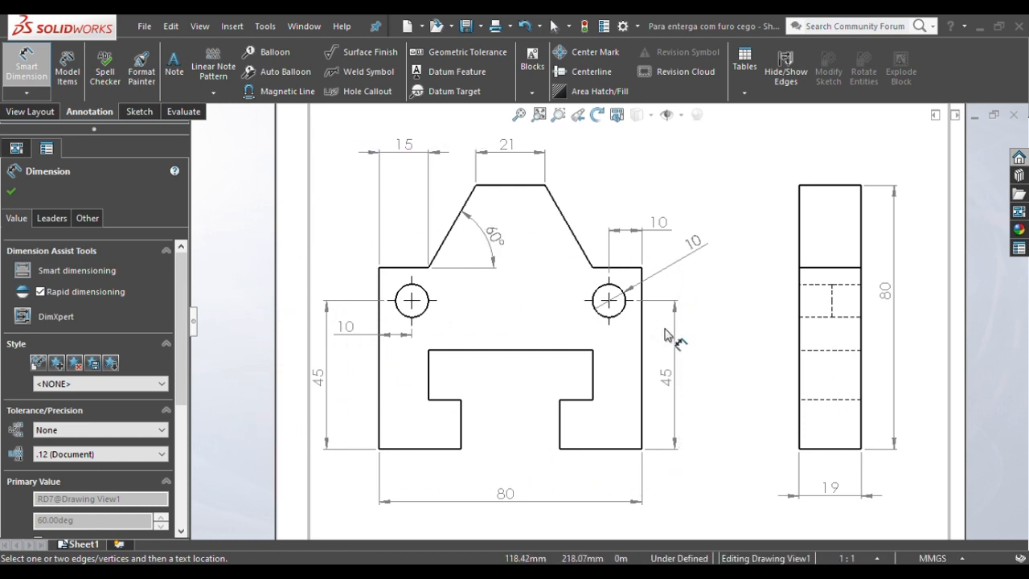
{"action": "left_click", "coordinate": [380, 281]}
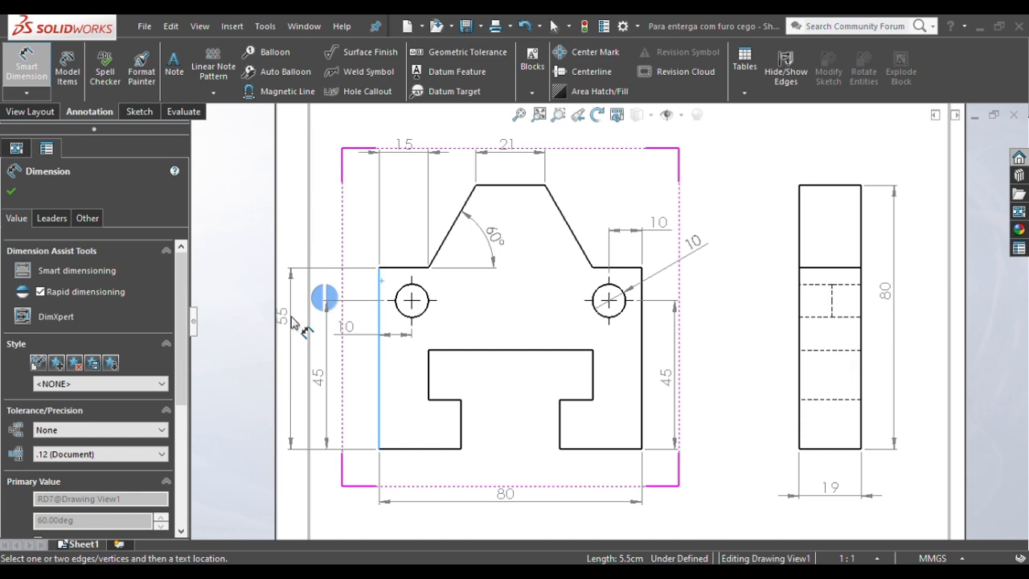
{"action": "key", "text": "Escape"}
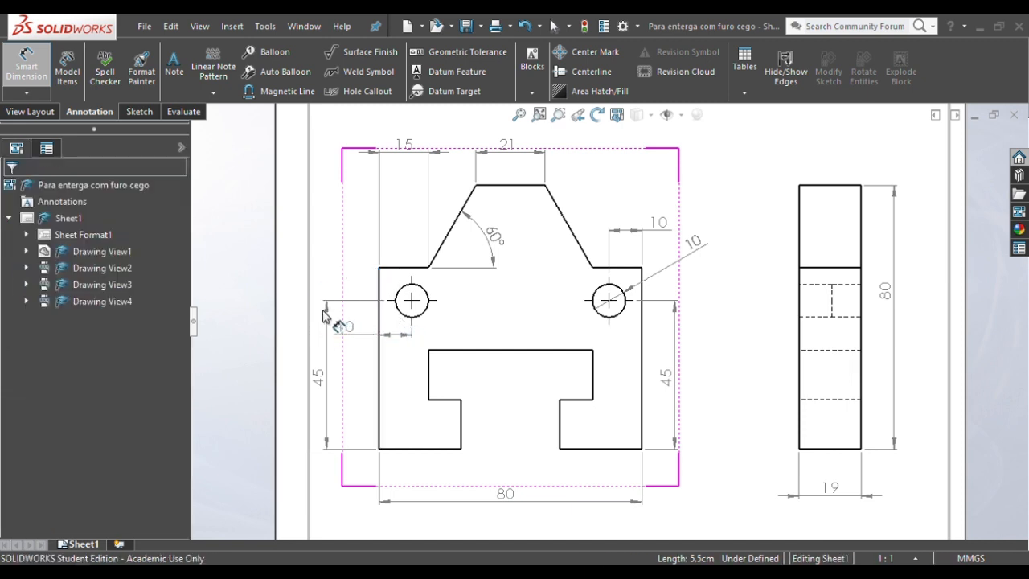
{"action": "left_click", "coordinate": [394, 267]}
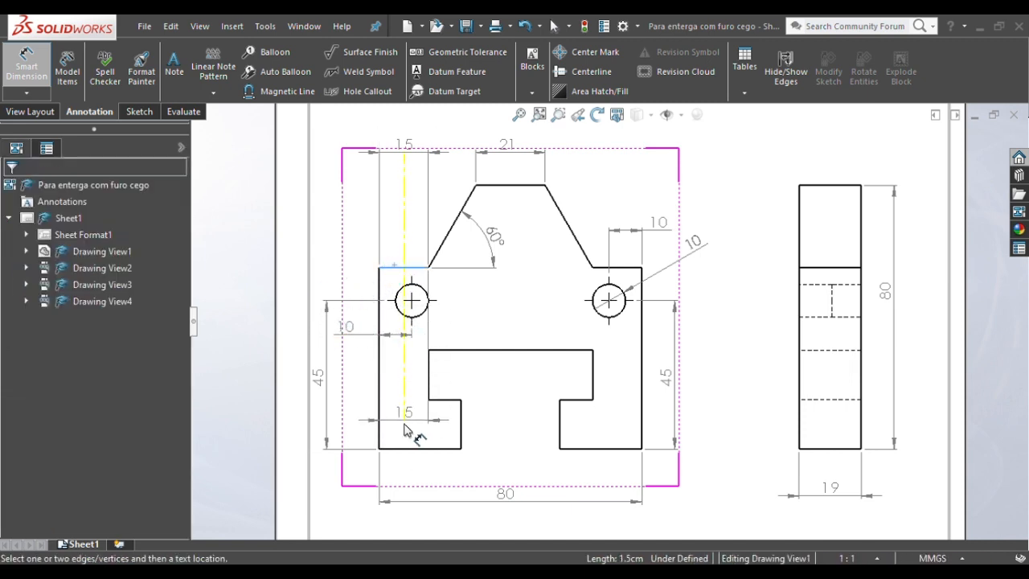
{"action": "left_click", "coordinate": [408, 450]}
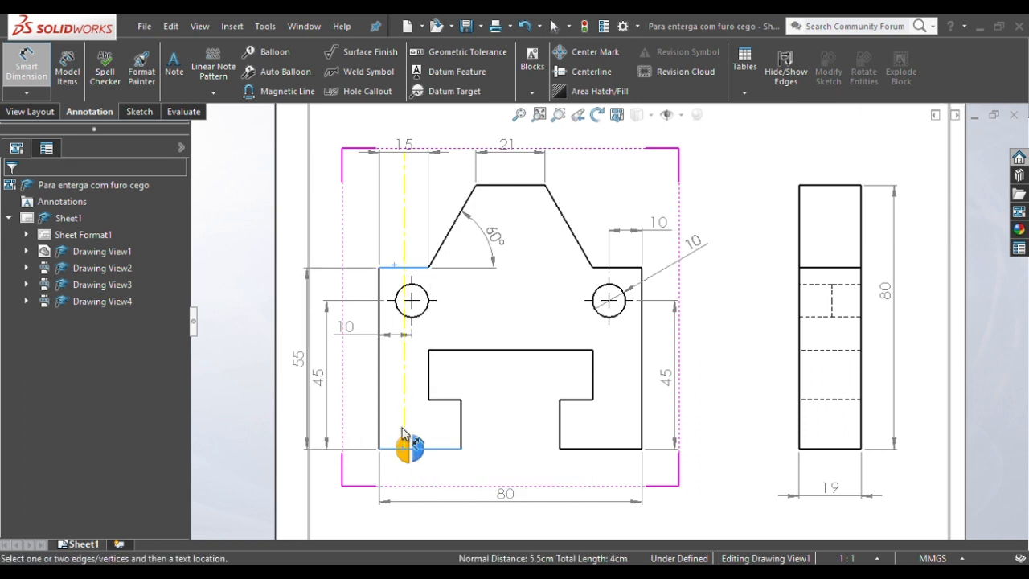
{"action": "key", "text": "Escape"}
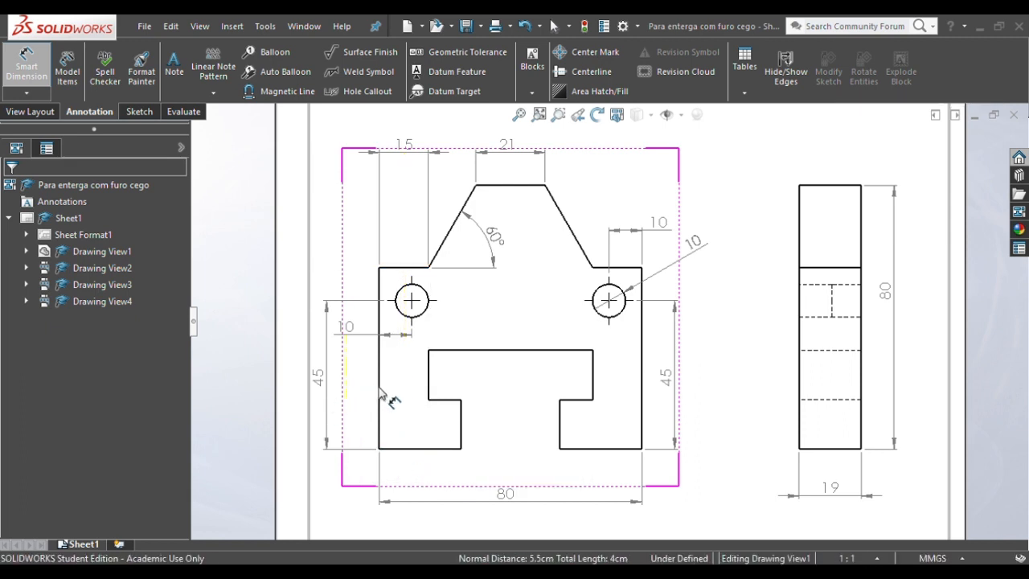
- Dimension the height of the front view's left vertical edge, placing it outside the left-hand hole's vertical dimension
{"action": "left_click", "coordinate": [385, 387]}
{"action": "left_click", "coordinate": [294, 375]}
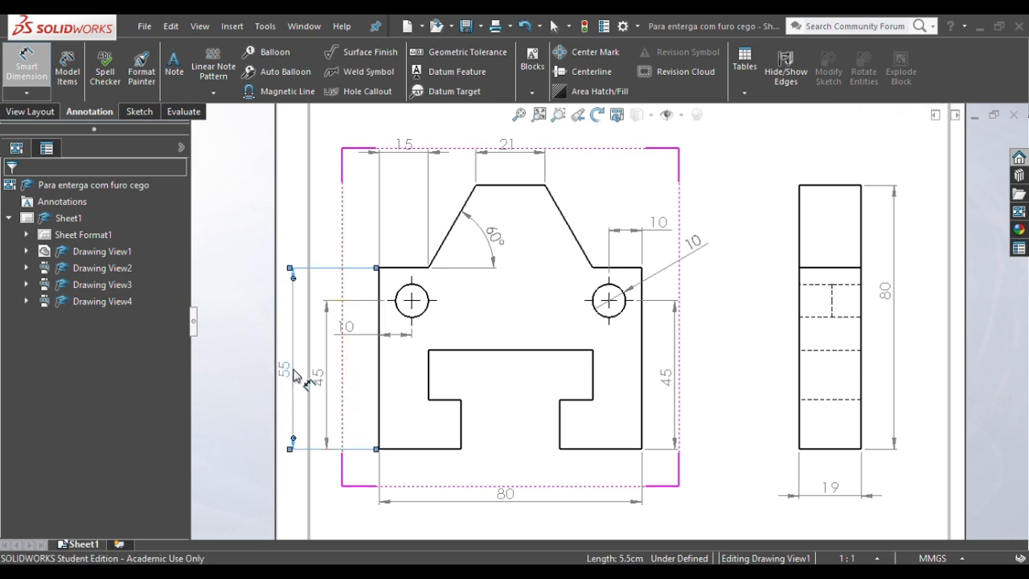
{"action": "key", "text": "Escape"}
{"action": "key", "text": "Escape"}
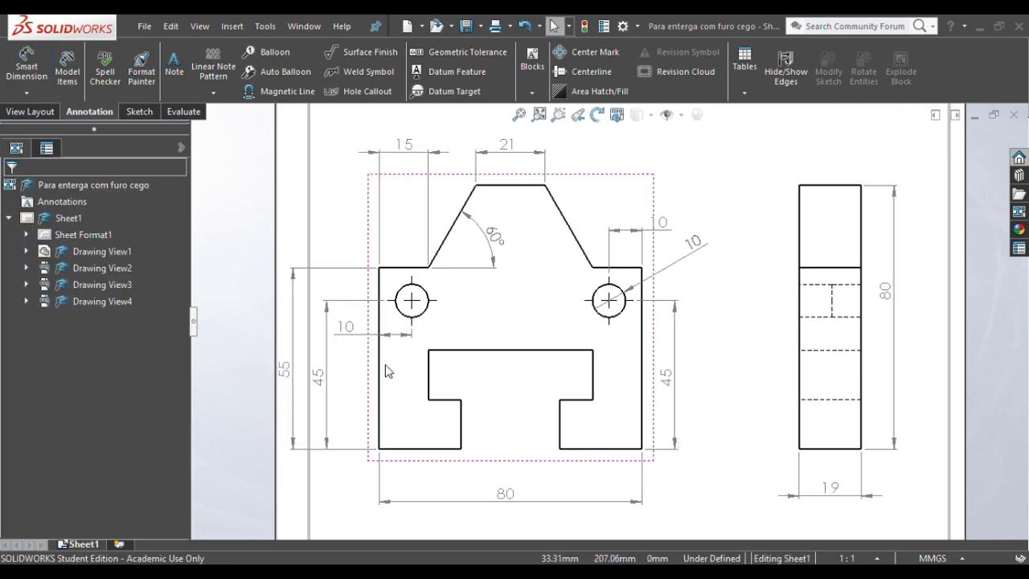
- Shift the front view right so its dimensions clear the sheet border, and bring the left edge's height dimension closer to the outline
{"action": "left_click_drag", "start_coordinate": [382, 374], "coordinate": [418, 370]}
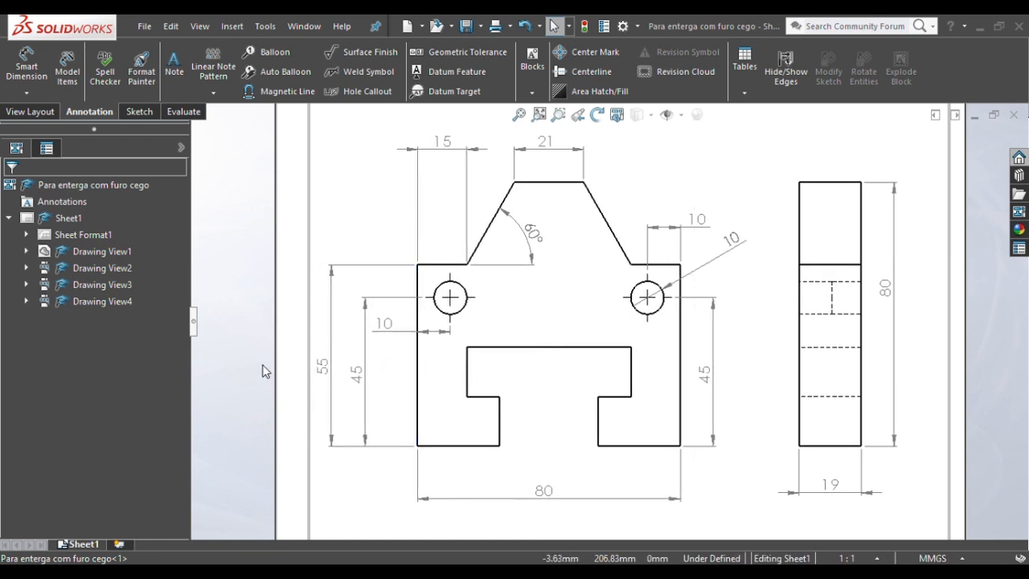
{"action": "left_click", "coordinate": [336, 373]}
{"action": "left_click_drag", "start_coordinate": [336, 372], "coordinate": [344, 375]}
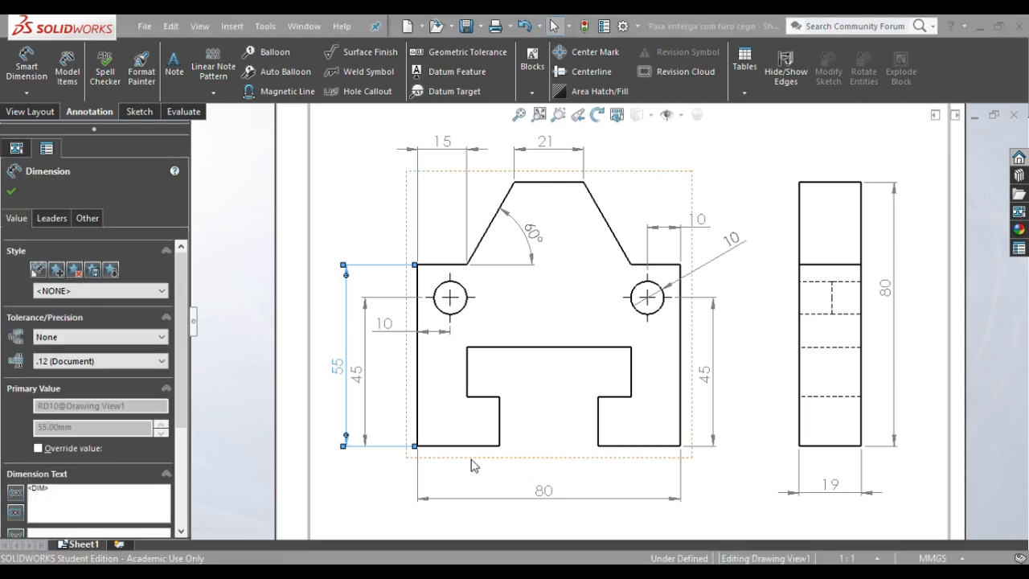
{"action": "left_click_drag", "start_coordinate": [485, 454], "coordinate": [469, 453]}
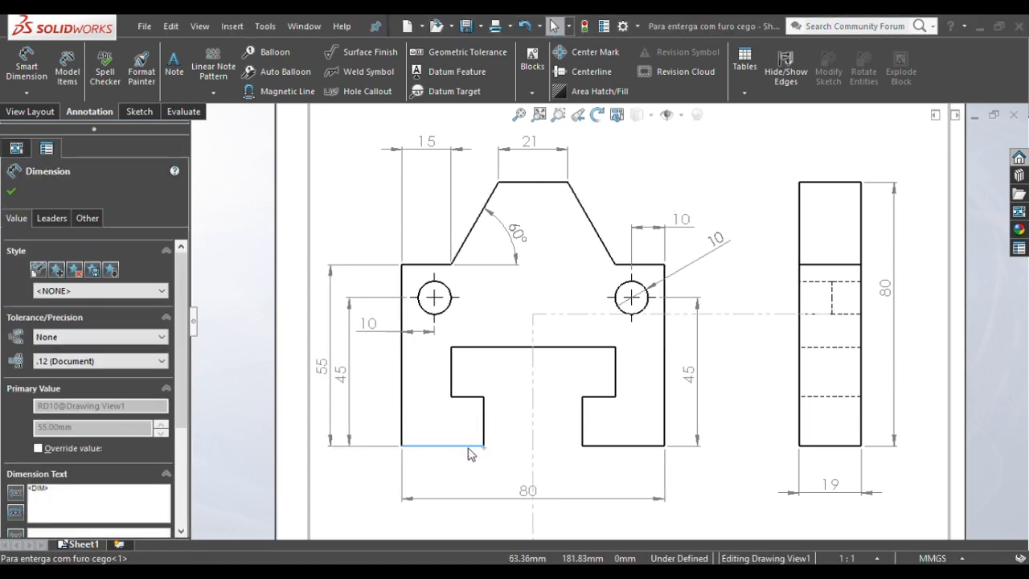
{"action": "left_click", "coordinate": [290, 426]}
{"action": "left_click", "coordinate": [288, 419]}
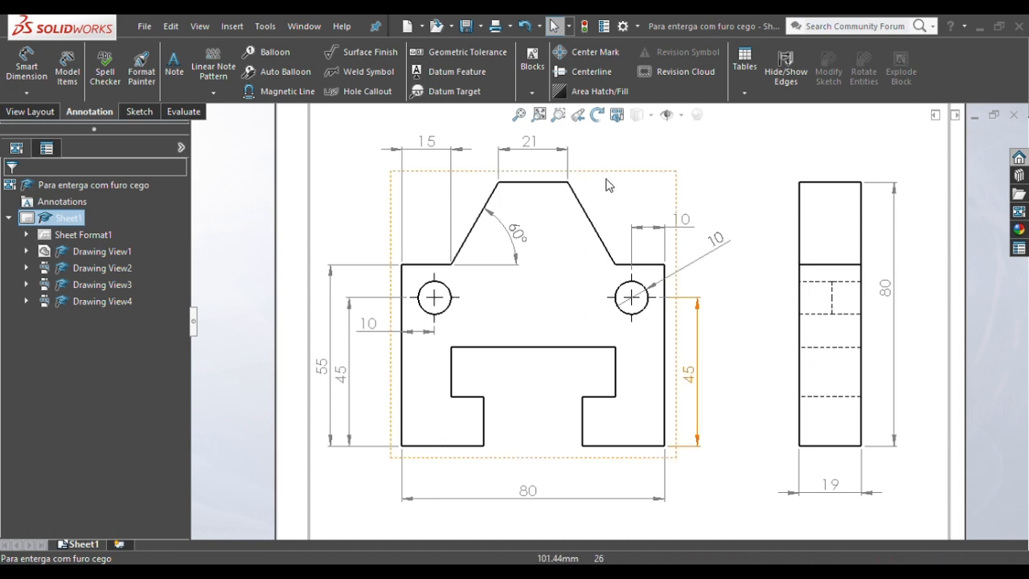
- Delete the projected view below the front view
{"action": "left_click", "coordinate": [518, 115]}
{"action": "left_click", "coordinate": [370, 278]}
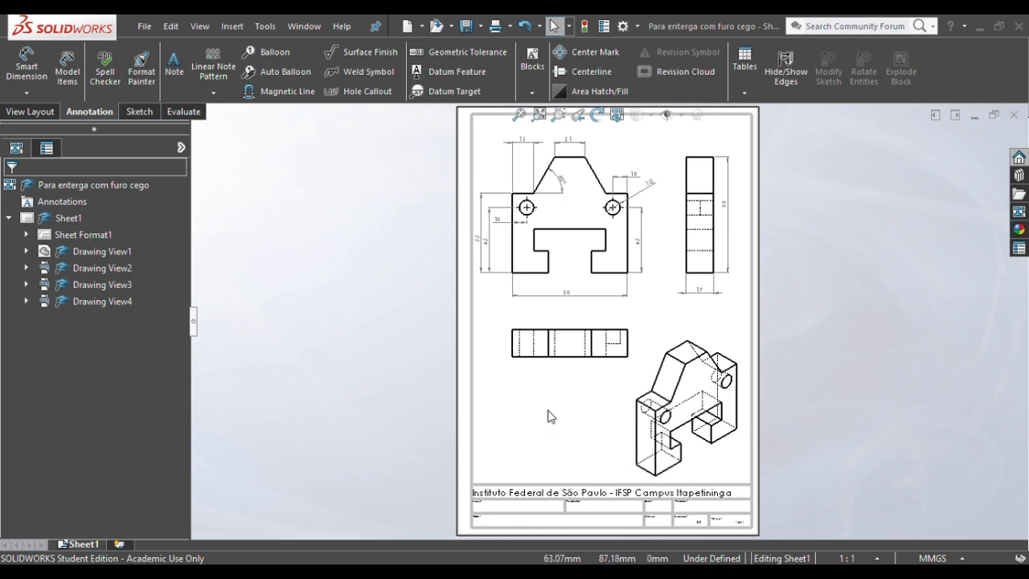
{"action": "left_click", "coordinate": [568, 368]}
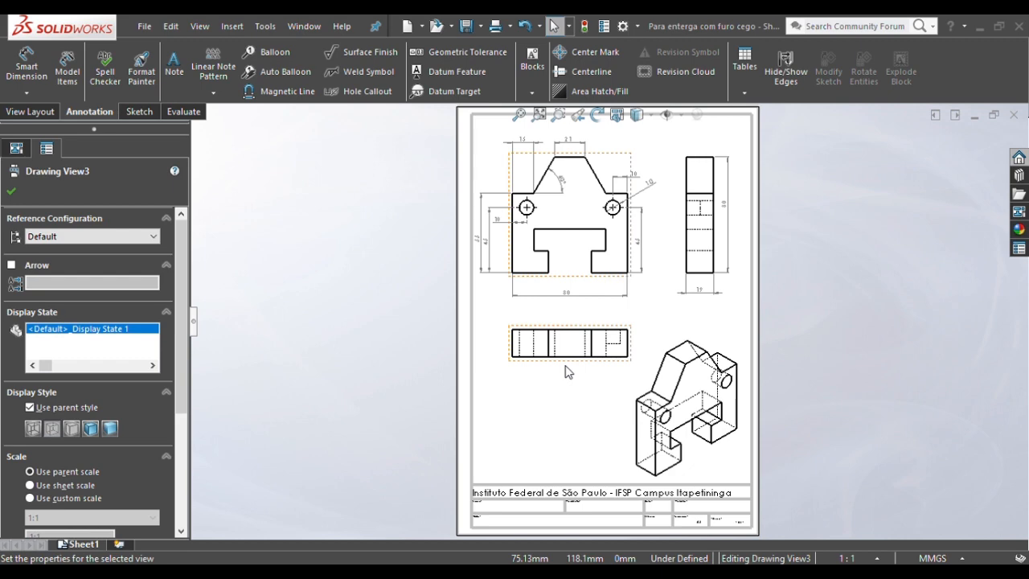
{"action": "key", "text": "Delete"}
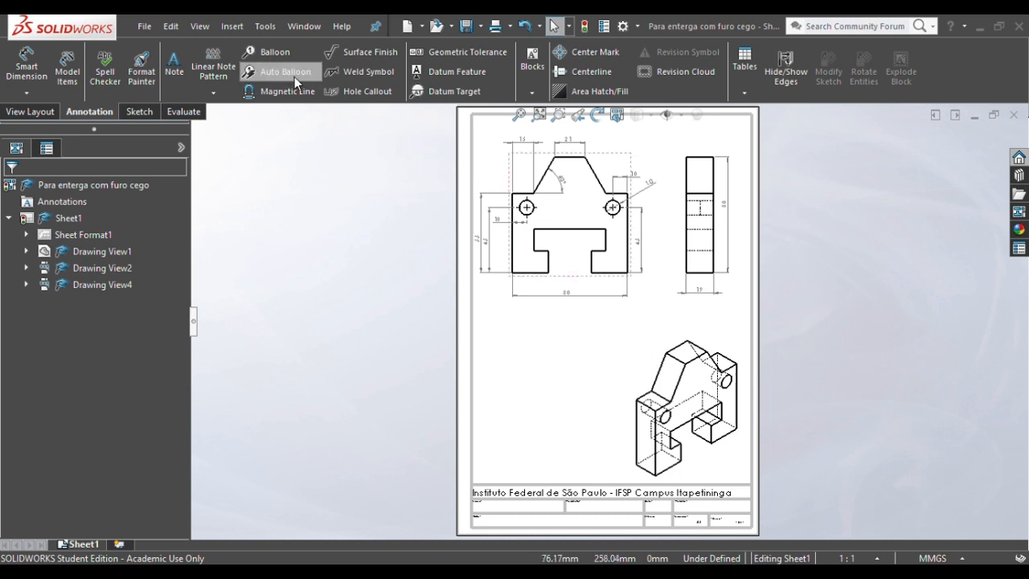
- Start a section view with a horizontal cutting line through the centre of the front view's left-hand hole
{"action": "left_click", "coordinate": [30, 111]}
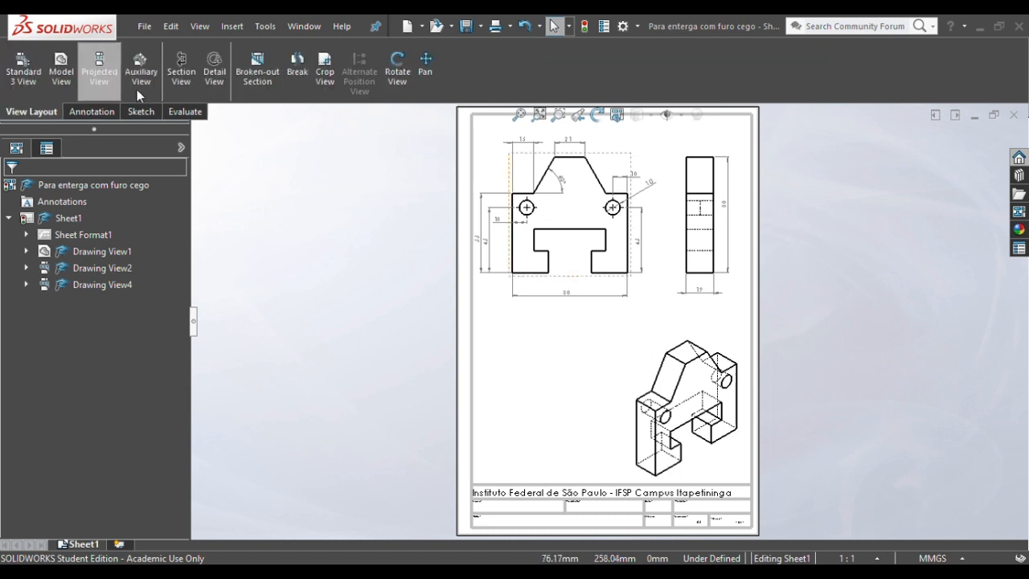
{"action": "left_click", "coordinate": [181, 72]}
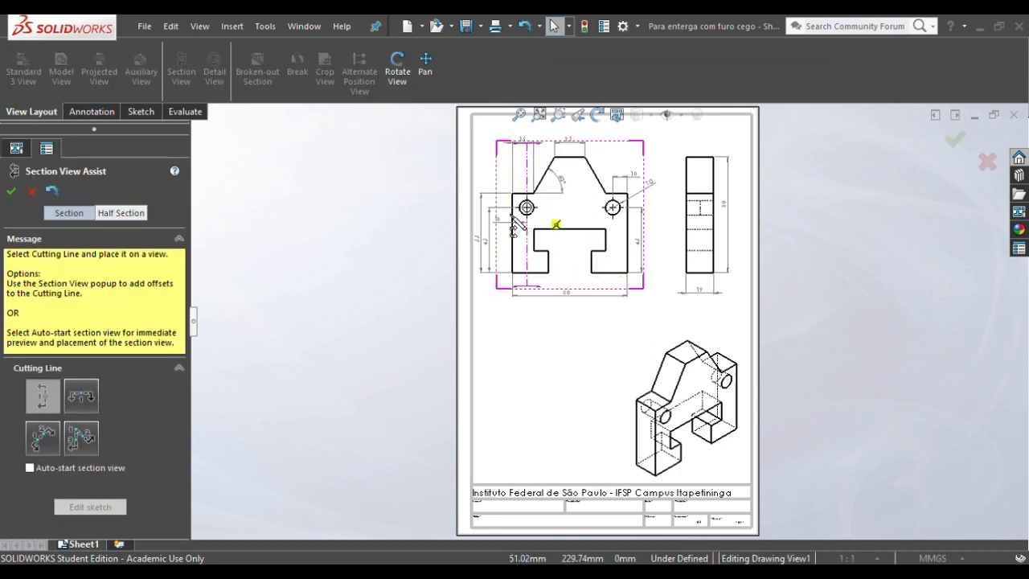
{"action": "left_click", "coordinate": [32, 190]}
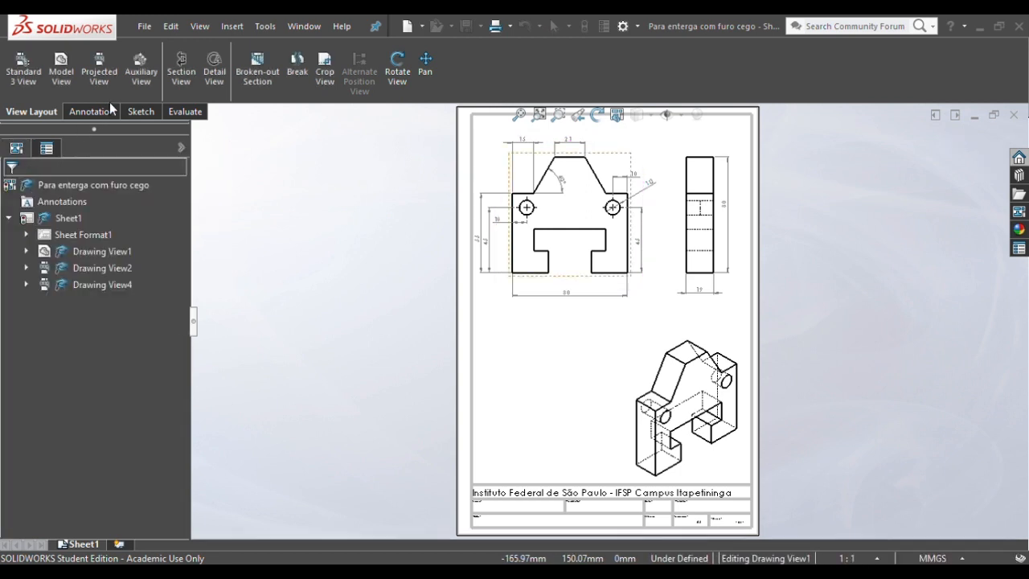
{"action": "left_click", "coordinate": [179, 75]}
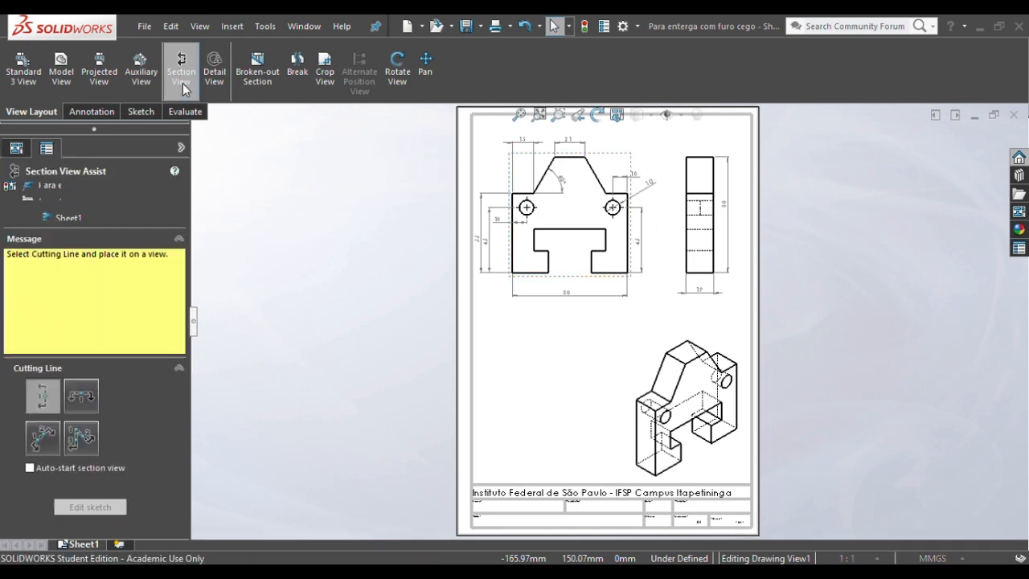
{"action": "left_click", "coordinate": [87, 399]}
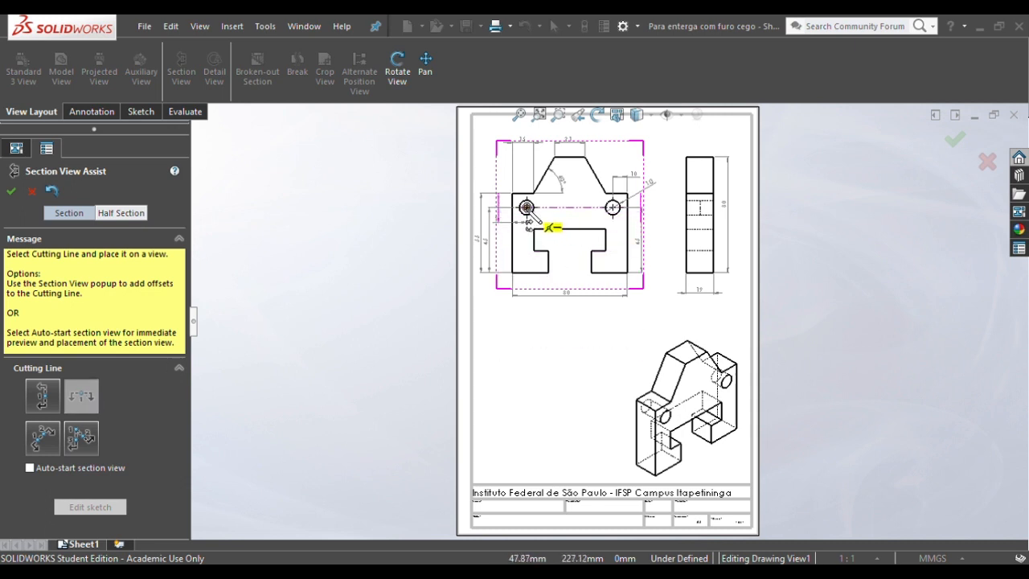
{"action": "left_click", "coordinate": [558, 114]}
{"action": "left_click_drag", "start_coordinate": [494, 196], "coordinate": [667, 248]}
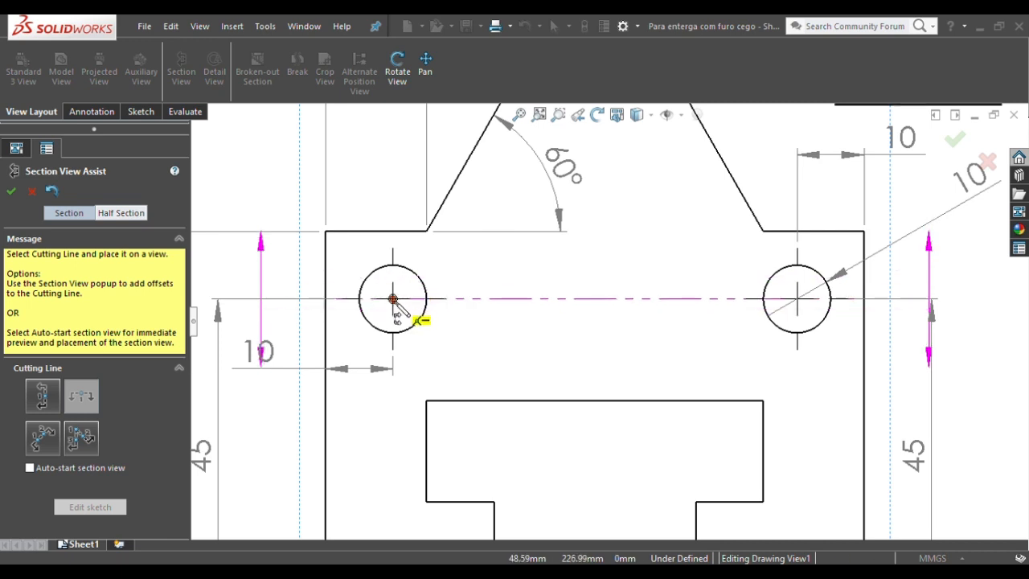
{"action": "left_click", "coordinate": [393, 299]}
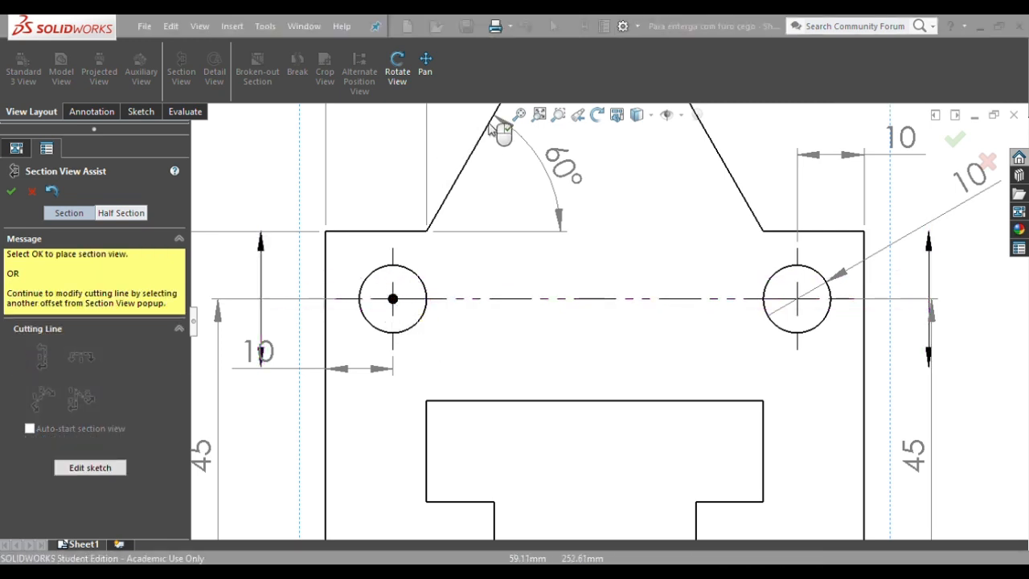
- Accept the cutting line and place the resulting section view directly below the front view
{"action": "key", "text": "f"}
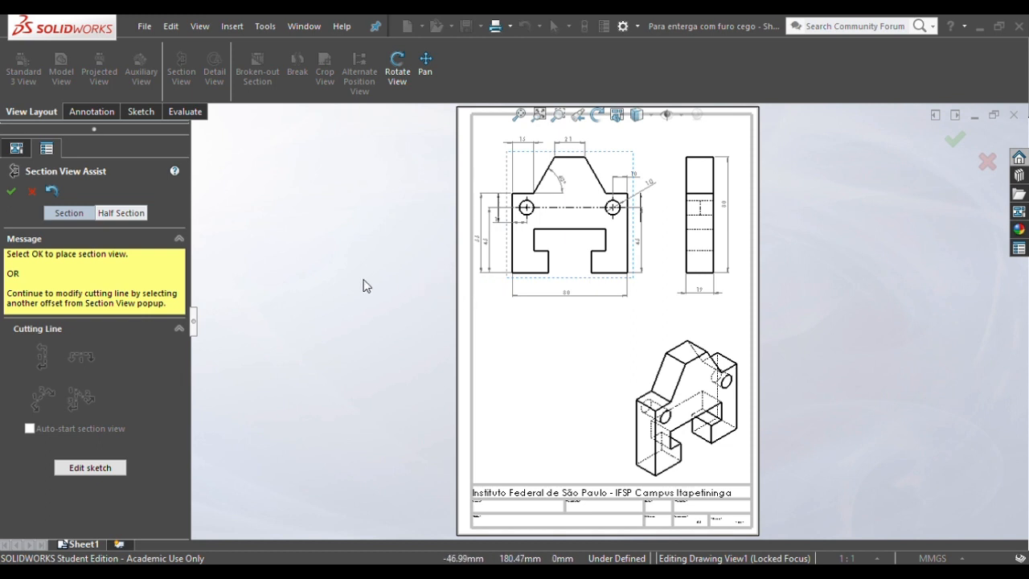
{"action": "key", "text": "Return"}
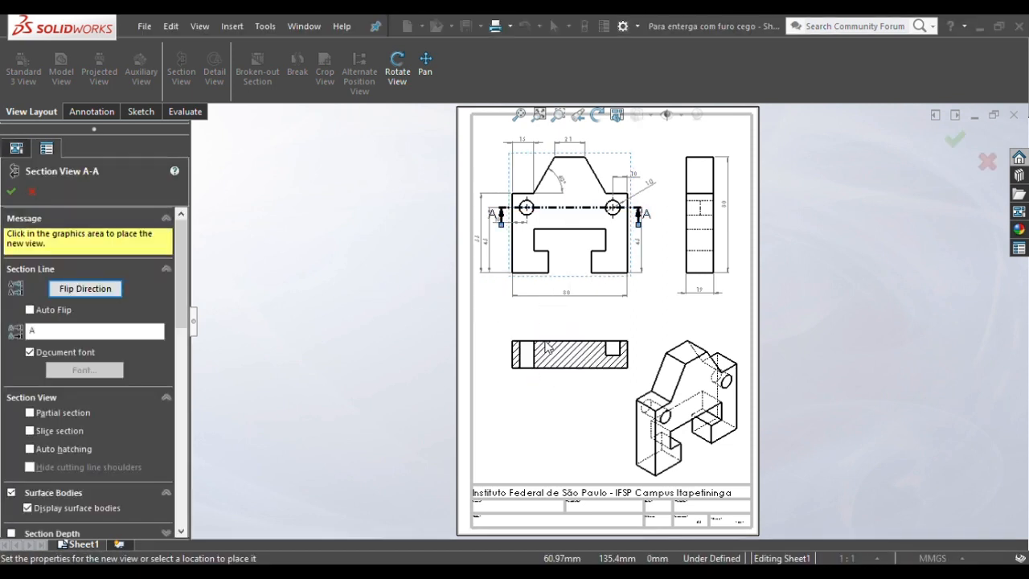
{"action": "left_click", "coordinate": [548, 330]}
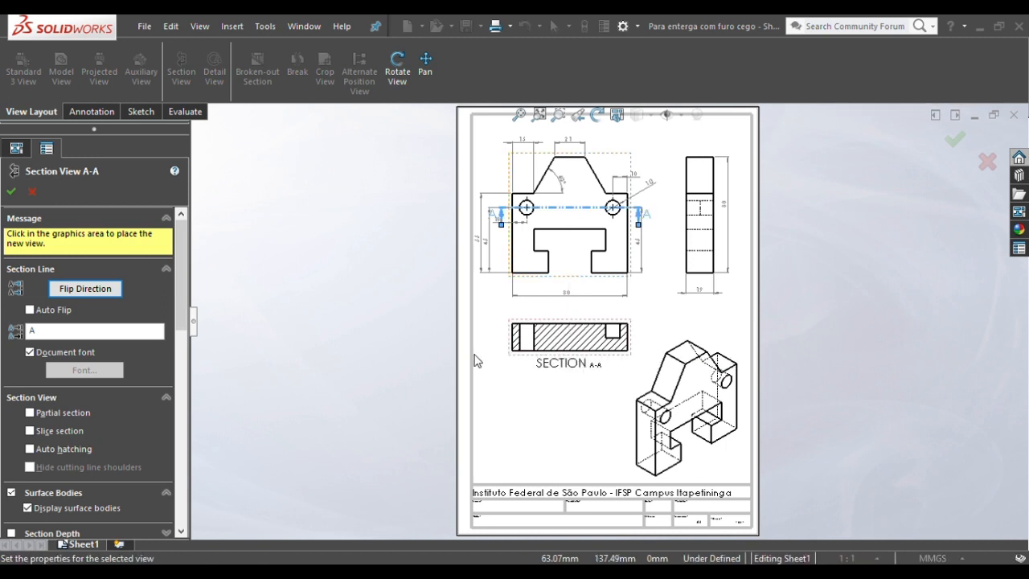
{"action": "left_click", "coordinate": [402, 348]}
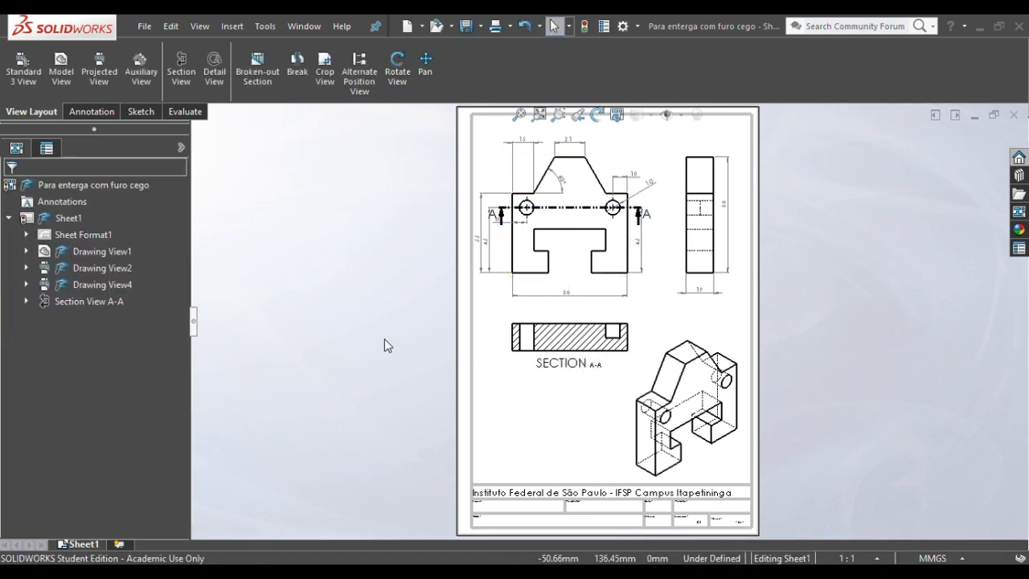
- Replace the word "SECTION" in the section view's label with "Corte", keeping the A-A designation
{"action": "left_click", "coordinate": [559, 115]}
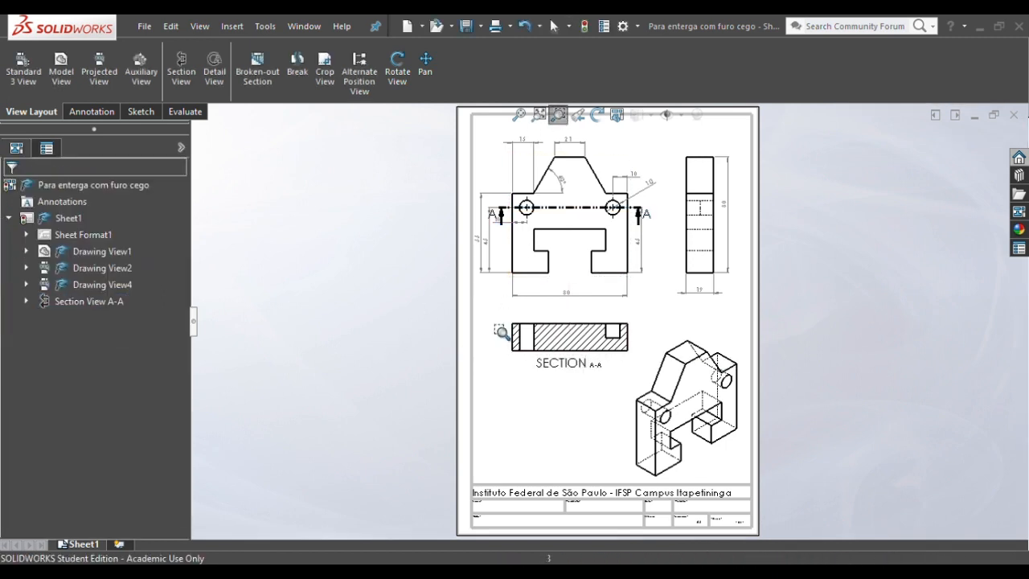
{"action": "left_click_drag", "start_coordinate": [491, 296], "coordinate": [706, 397]}
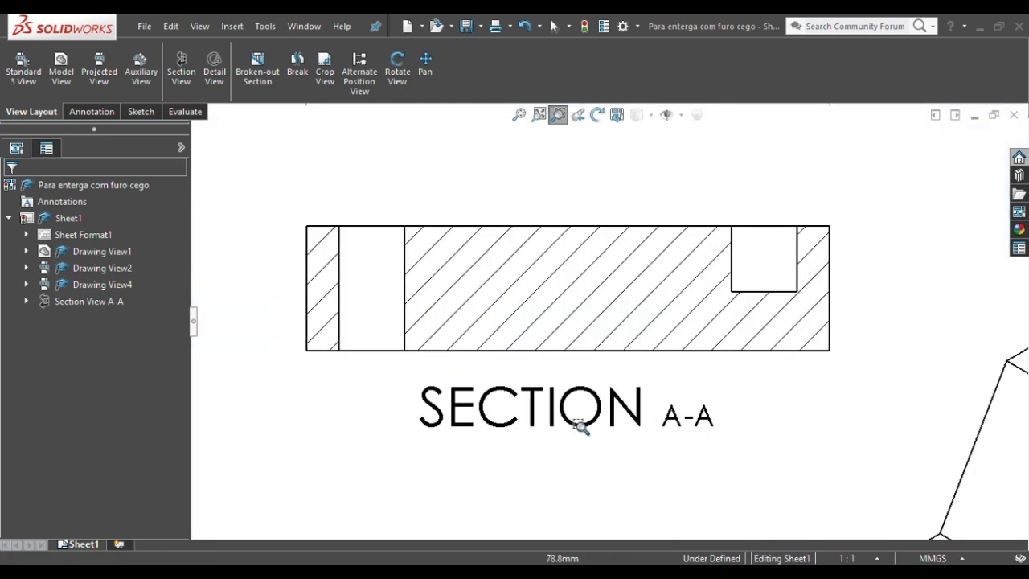
{"action": "key", "text": "Escape"}
{"action": "left_click", "coordinate": [507, 417]}
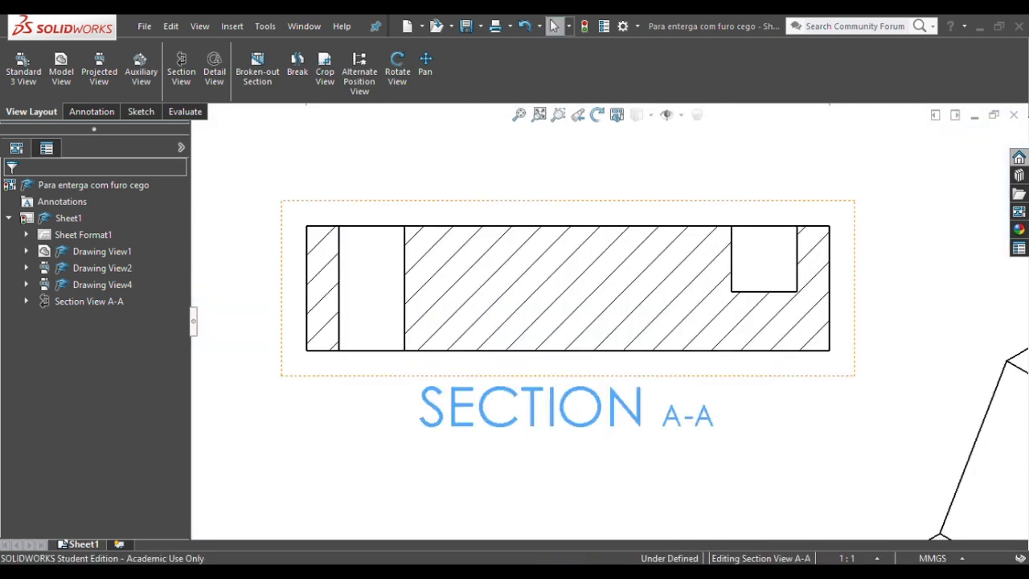
{"action": "left_click", "coordinate": [508, 416]}
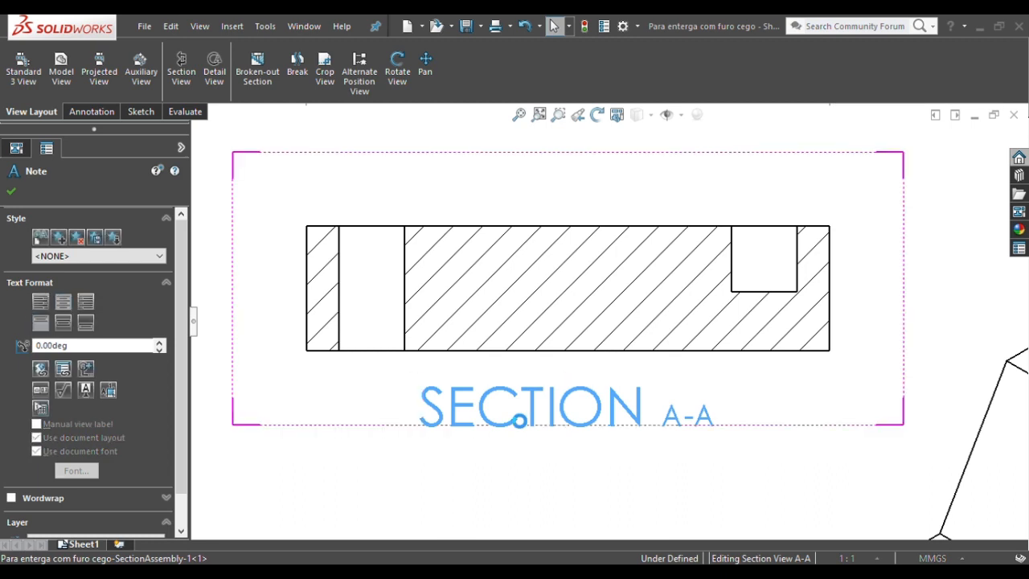
{"action": "double_click", "coordinate": [508, 416]}
{"action": "left_click_drag", "start_coordinate": [642, 416], "coordinate": [438, 410]}
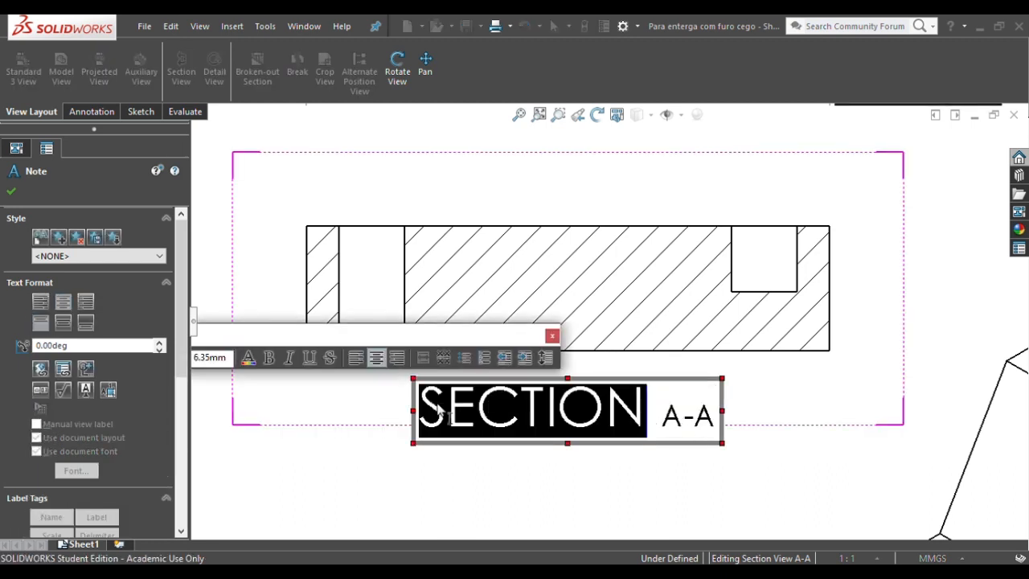
{"action": "type", "text": "Corte"}
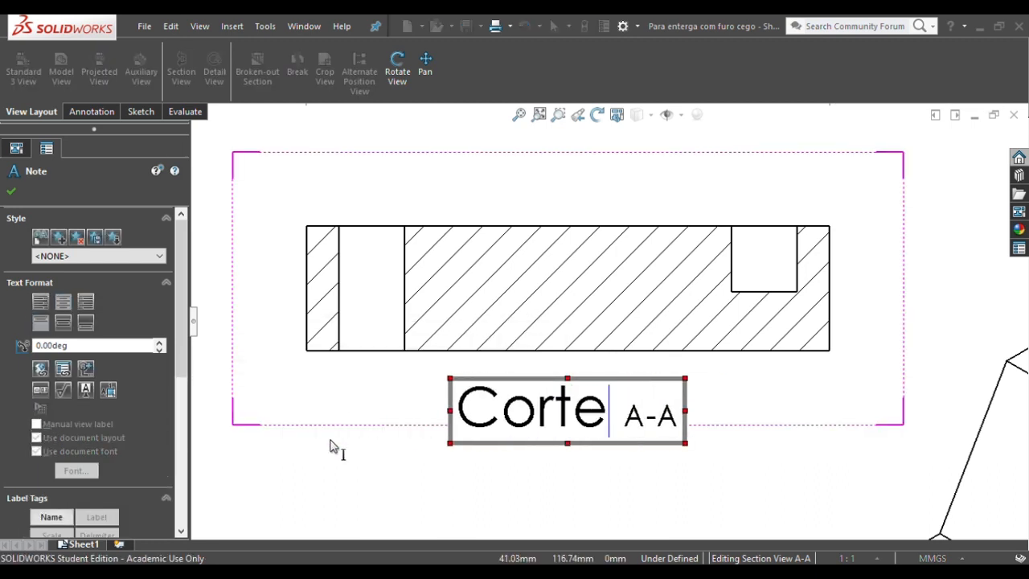
- Close the label edit and dimension the blind hole's depth beside the right-hand end of the section view
{"action": "left_click", "coordinate": [358, 490]}
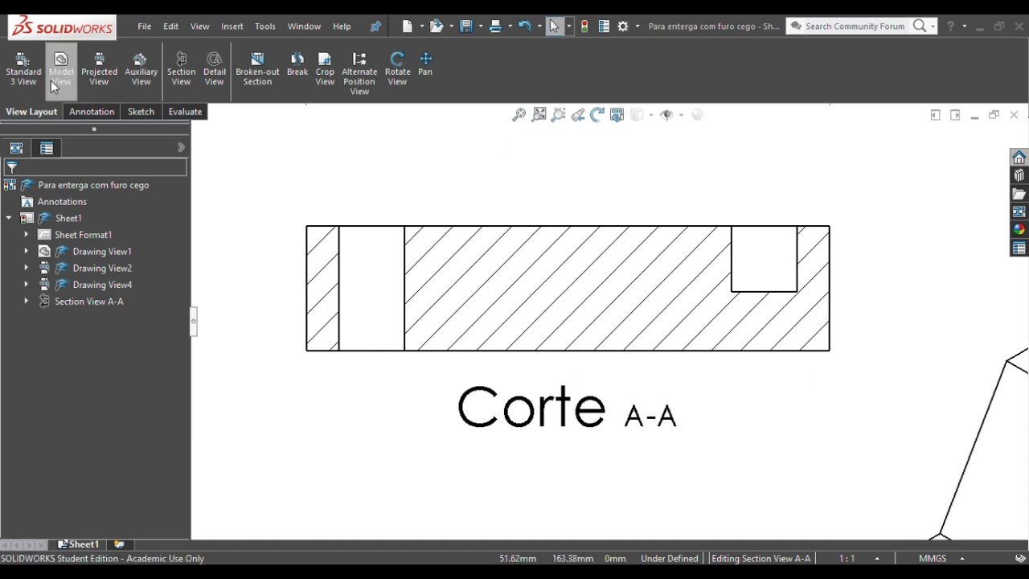
{"action": "left_click", "coordinate": [100, 114]}
{"action": "left_click", "coordinate": [24, 80]}
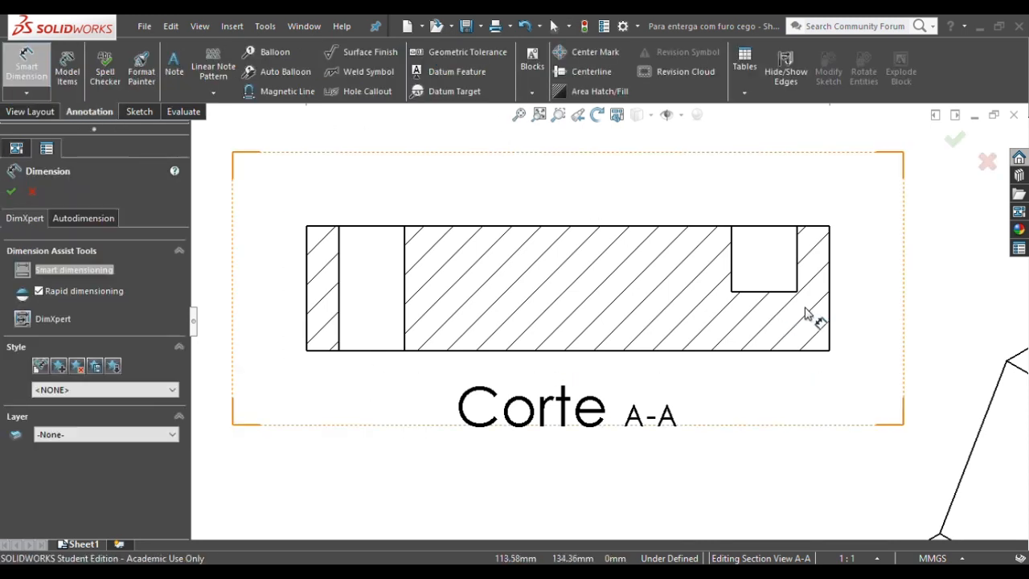
{"action": "left_click", "coordinate": [797, 251]}
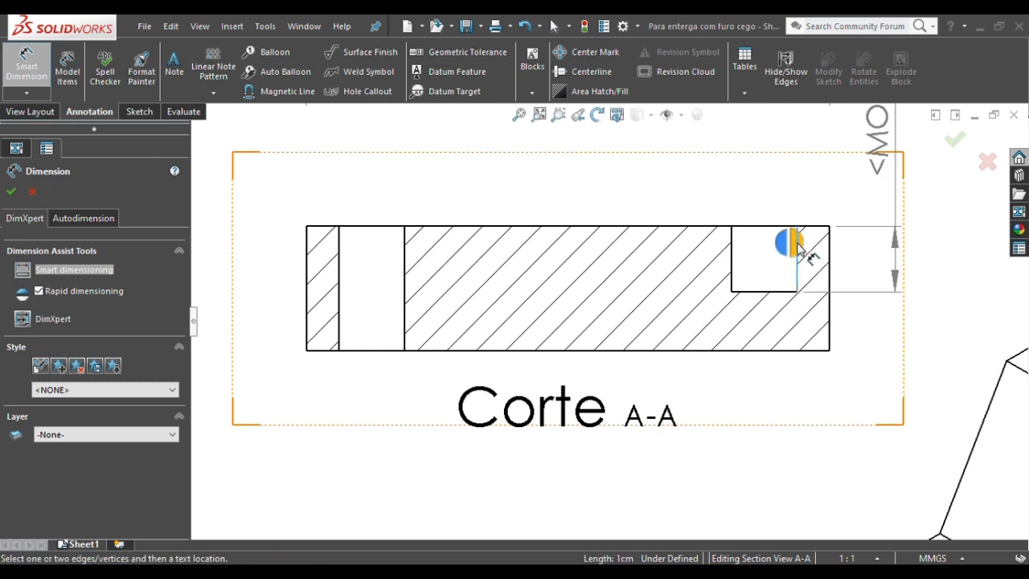
{"action": "left_click", "coordinate": [888, 272]}
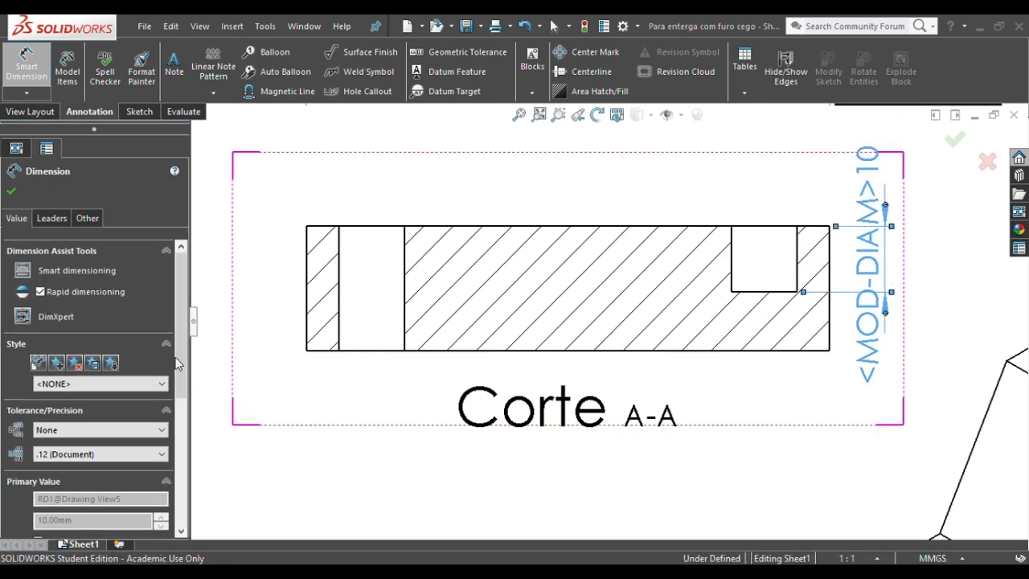
- Remove the <MOD-DIAM> prefix from the blind hole's depth dimension, keeping only <DIM> in its text
{"action": "scroll", "coordinate": [174, 402], "scroll_direction": "down", "scroll_amount": 5}
{"action": "left_click_drag", "start_coordinate": [71, 387], "coordinate": [9, 392]}
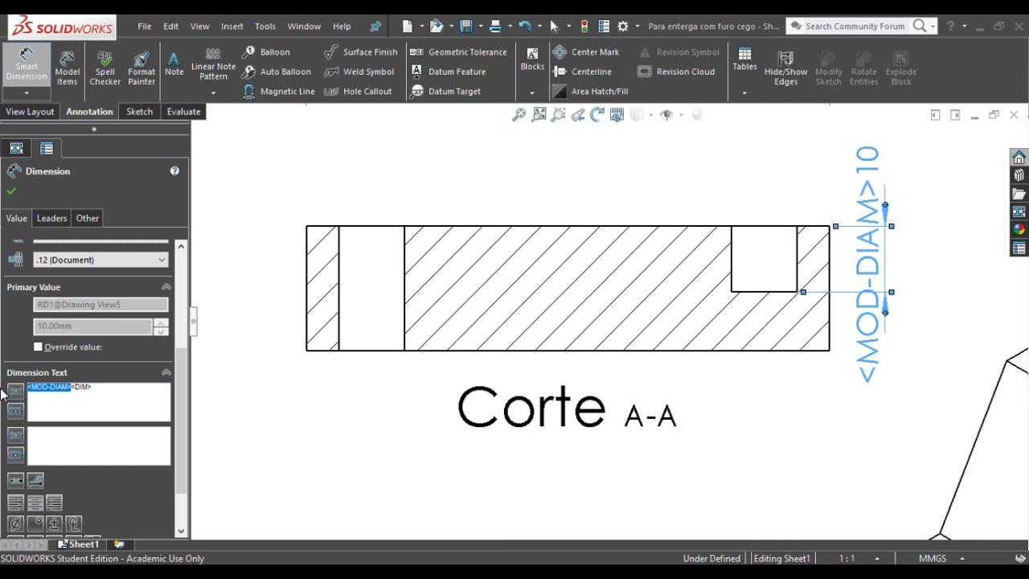
{"action": "key", "text": "Delete"}
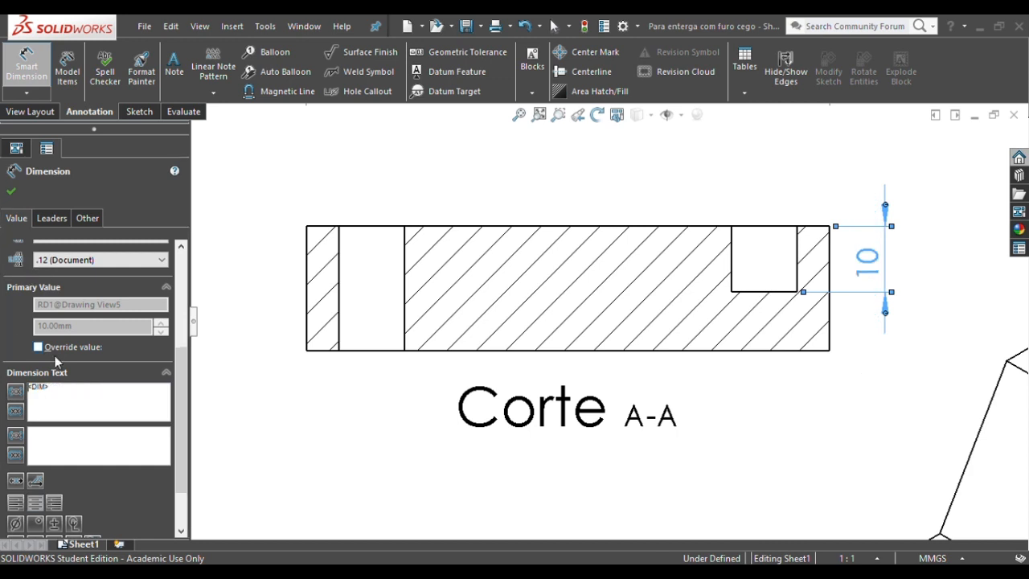
{"action": "left_click", "coordinate": [11, 190]}
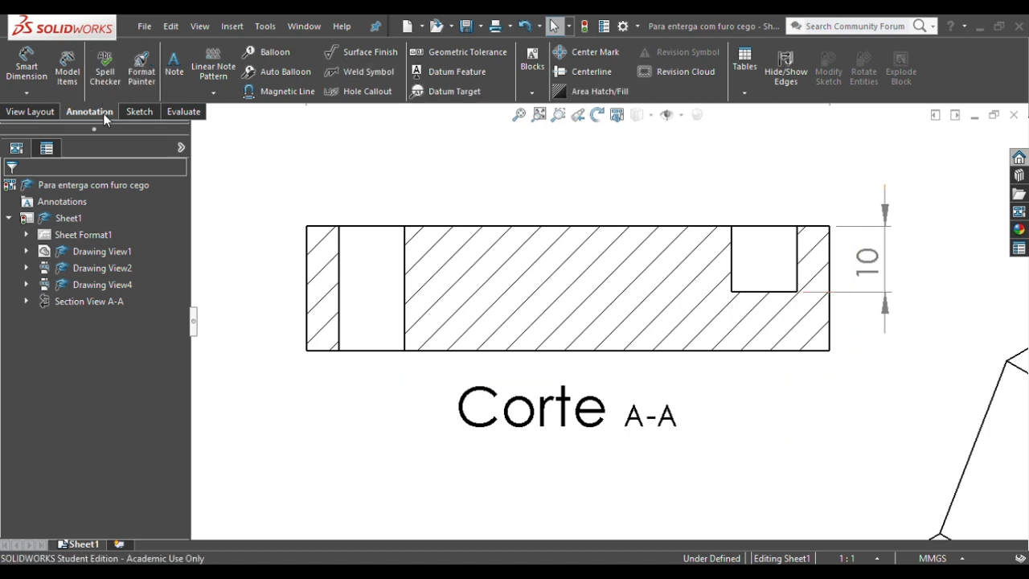
- Add centerlines to the blind hole and the through hole in the section view
{"action": "left_click", "coordinate": [587, 71]}
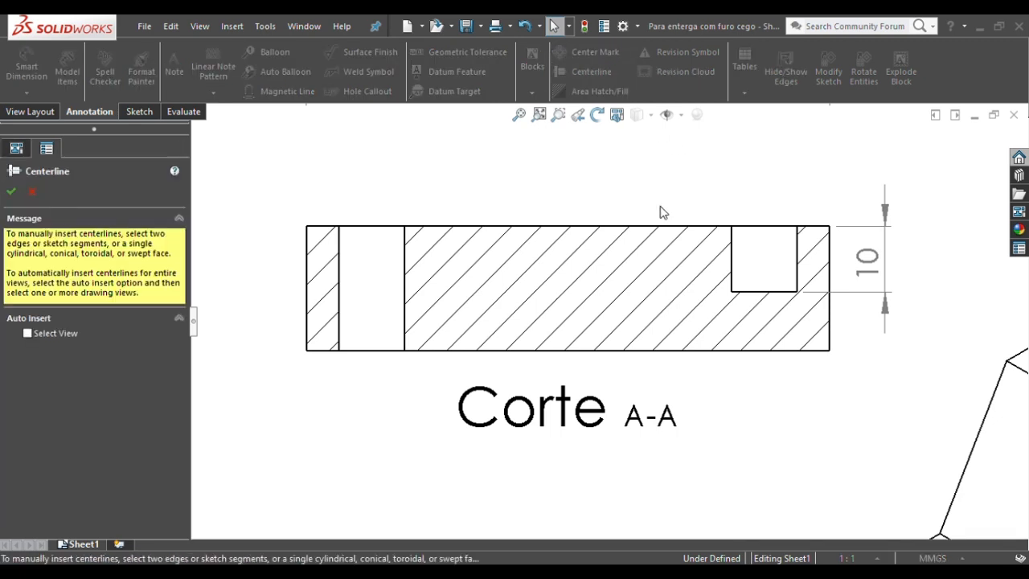
{"action": "left_click", "coordinate": [732, 271]}
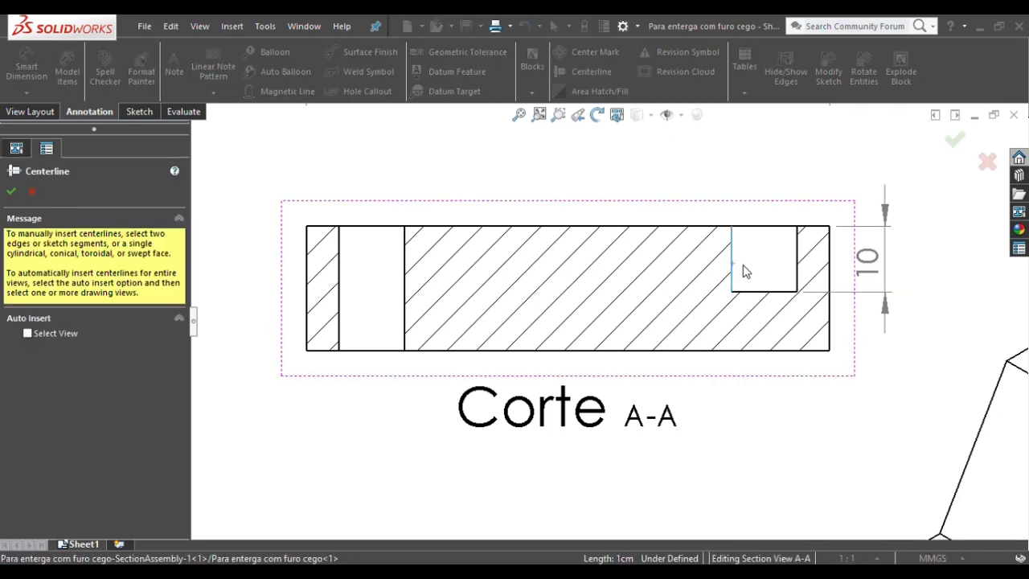
{"action": "left_click", "coordinate": [798, 273]}
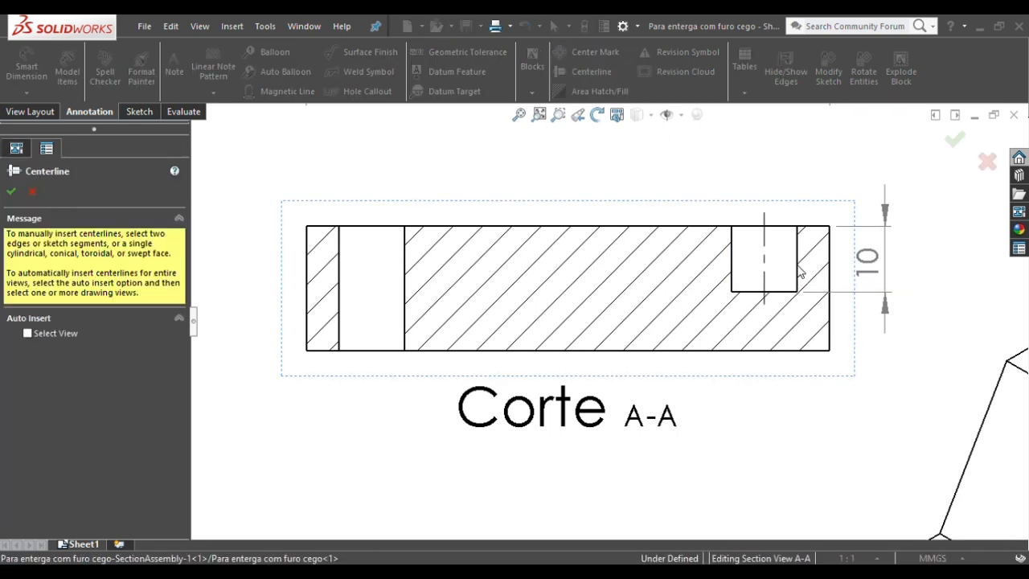
{"action": "left_click", "coordinate": [405, 265]}
{"action": "left_click", "coordinate": [339, 263]}
{"action": "key", "text": "Escape"}
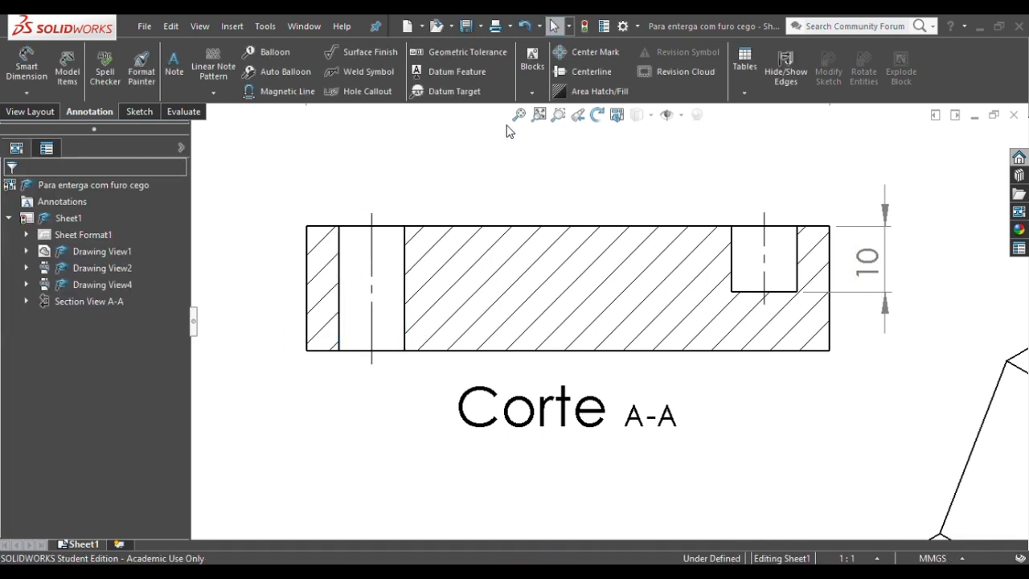
- Delete the overall width dimension below the front view and dimension that width below the section view instead
{"action": "left_click", "coordinate": [538, 114]}
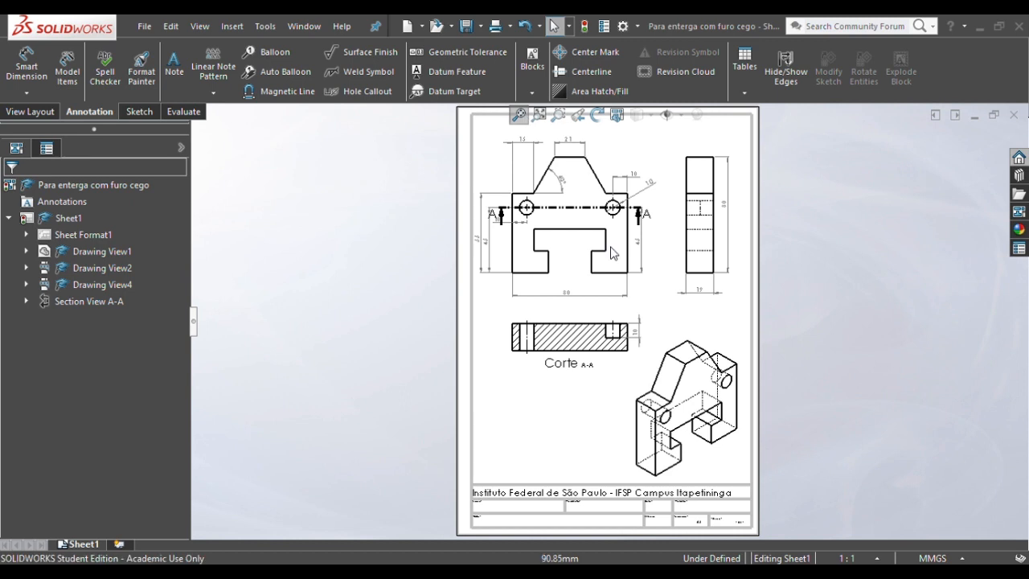
{"action": "left_click", "coordinate": [566, 296]}
{"action": "key", "text": "Delete"}
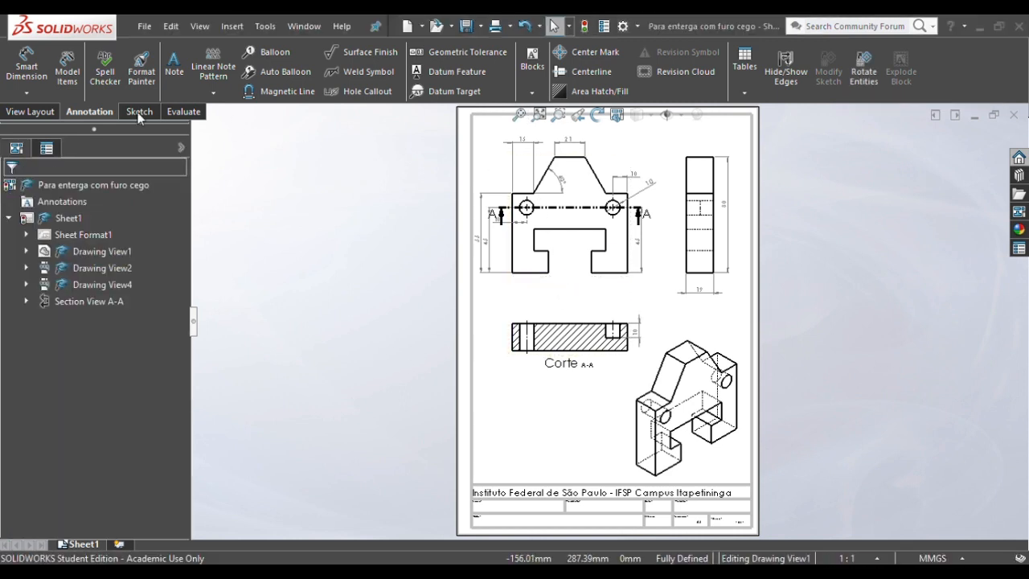
{"action": "left_click", "coordinate": [611, 350]}
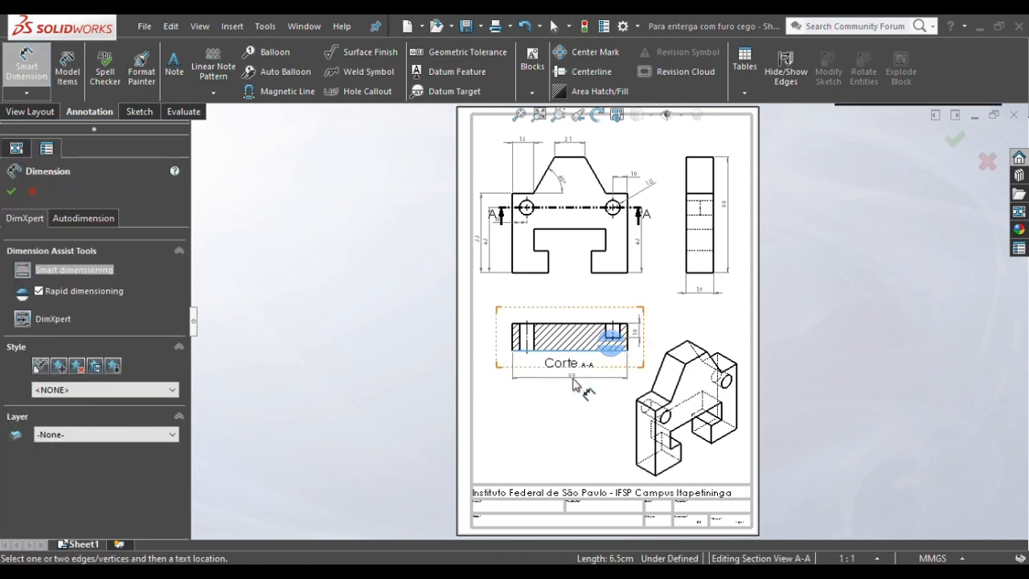
{"action": "left_click", "coordinate": [575, 376]}
{"action": "key", "text": "Escape"}
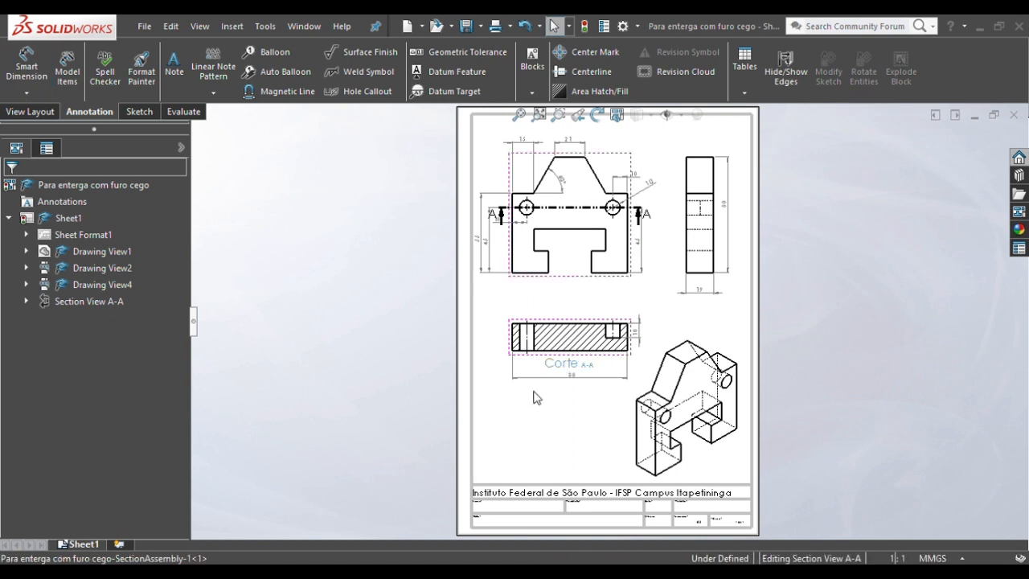
- Move the Corte A-A label down and to the left, and bring the overall width dimension closer to the section view
{"action": "left_click_drag", "start_coordinate": [565, 368], "coordinate": [497, 396]}
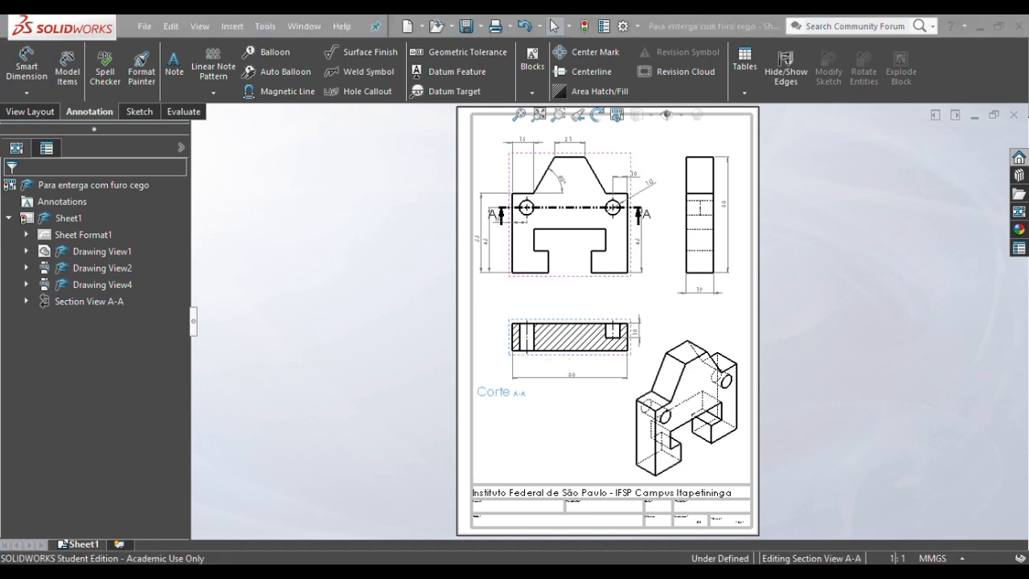
{"action": "key", "text": "Escape"}
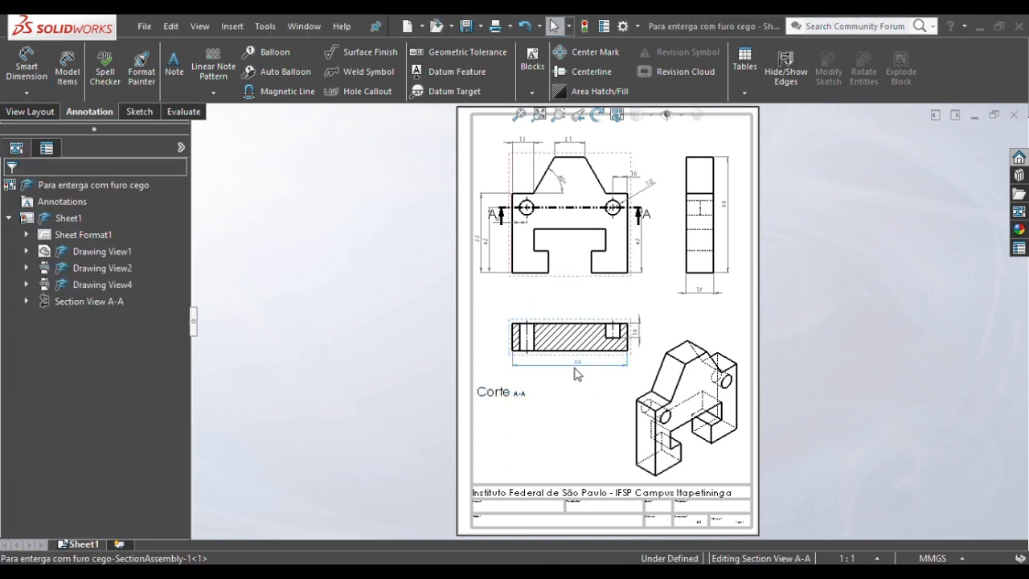
{"action": "left_click", "coordinate": [575, 366]}
{"action": "key", "text": "Escape"}
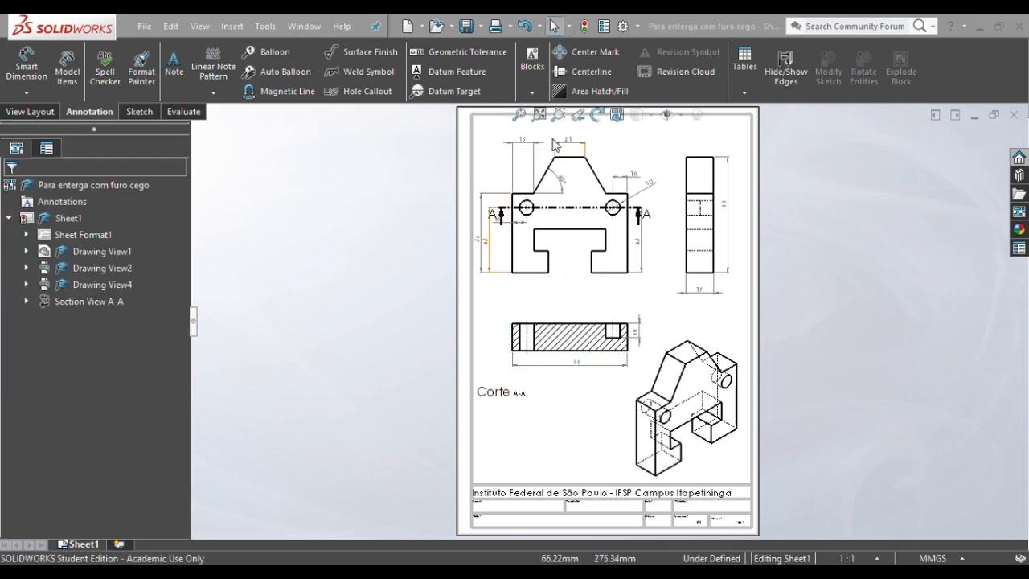
- Delete the horizontal dimension locating the left-hand hole in the front view
{"action": "left_click", "coordinate": [558, 115]}
{"action": "left_click_drag", "start_coordinate": [460, 179], "coordinate": [669, 379]}
{"action": "key", "text": "Escape"}
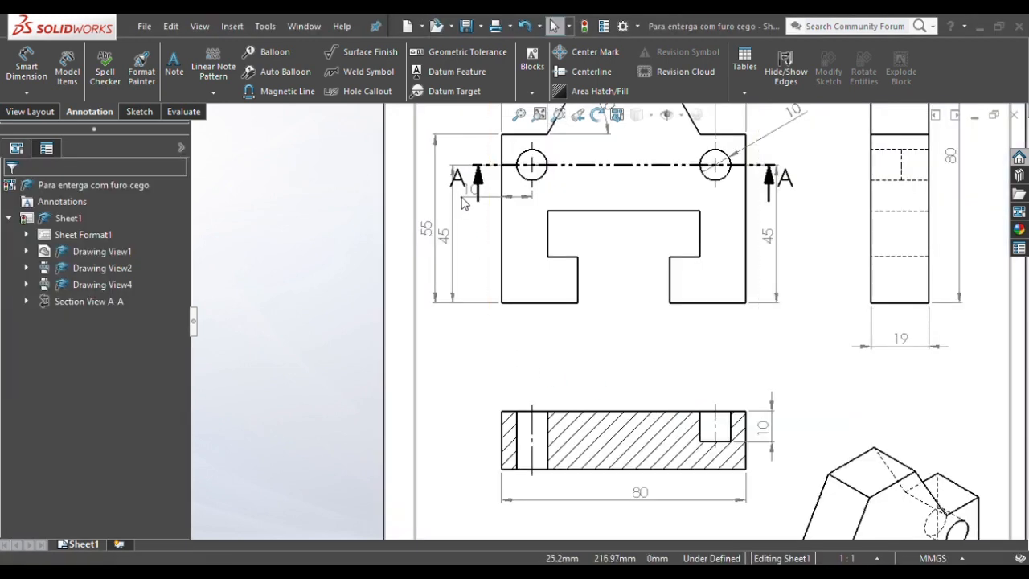
{"action": "left_click_drag", "start_coordinate": [469, 200], "coordinate": [479, 238]}
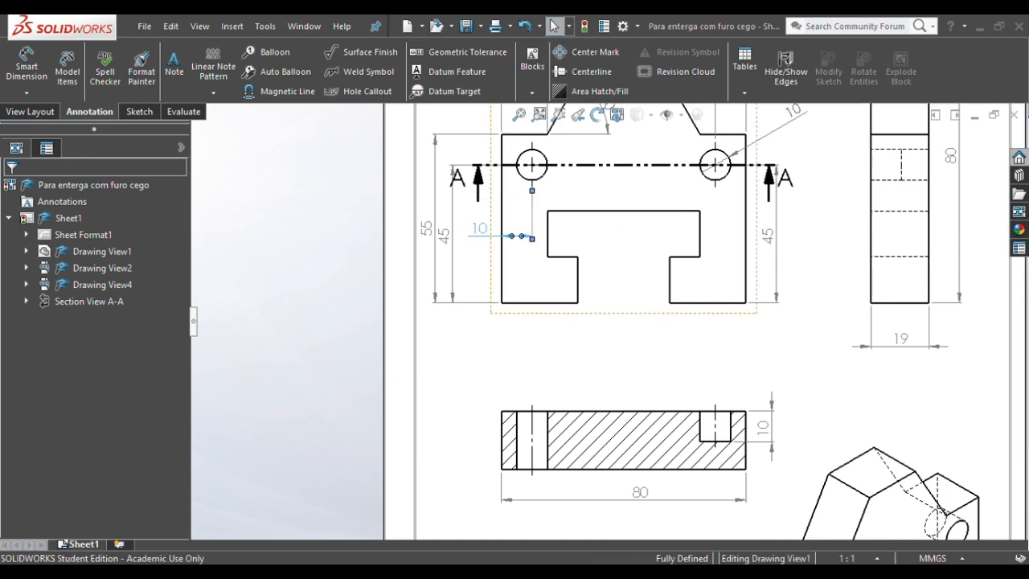
{"action": "key", "text": "Delete"}
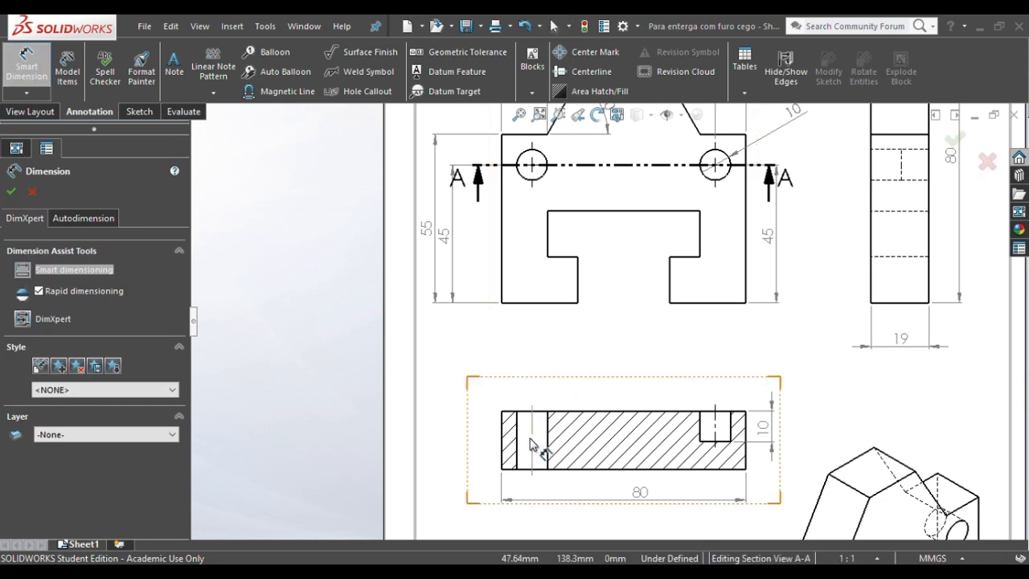
- Dimension the distance from each hole's centerline to its nearest outer edge, placing both dimensions above the section view
{"action": "left_click", "coordinate": [502, 443]}
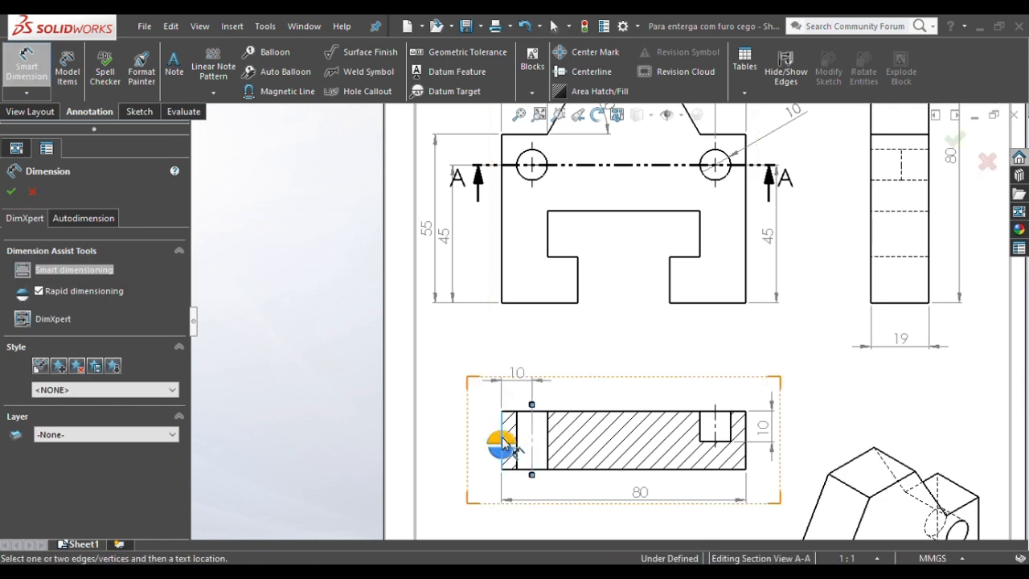
{"action": "left_click", "coordinate": [515, 389]}
{"action": "left_click", "coordinate": [716, 429]}
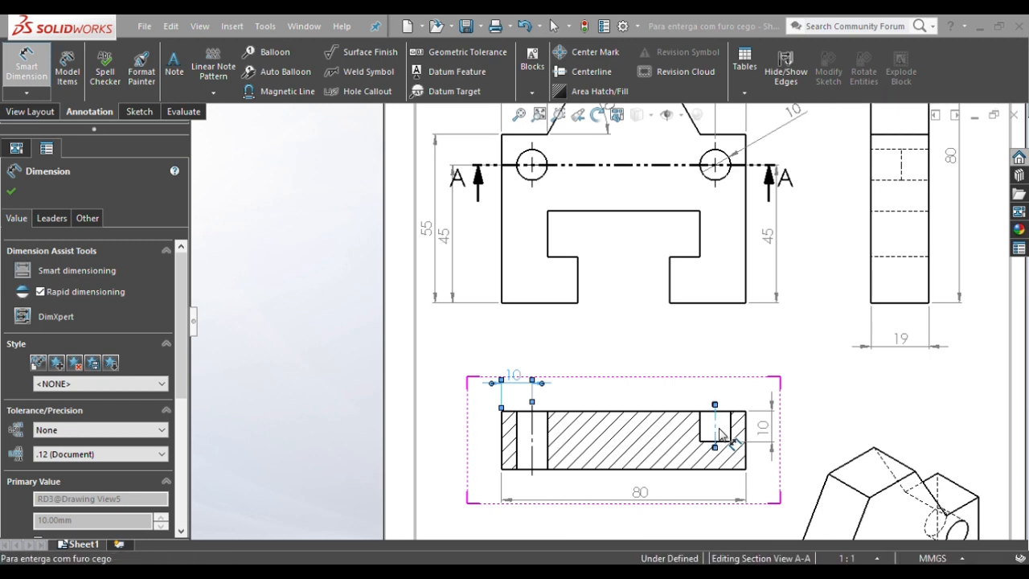
{"action": "left_click", "coordinate": [746, 435]}
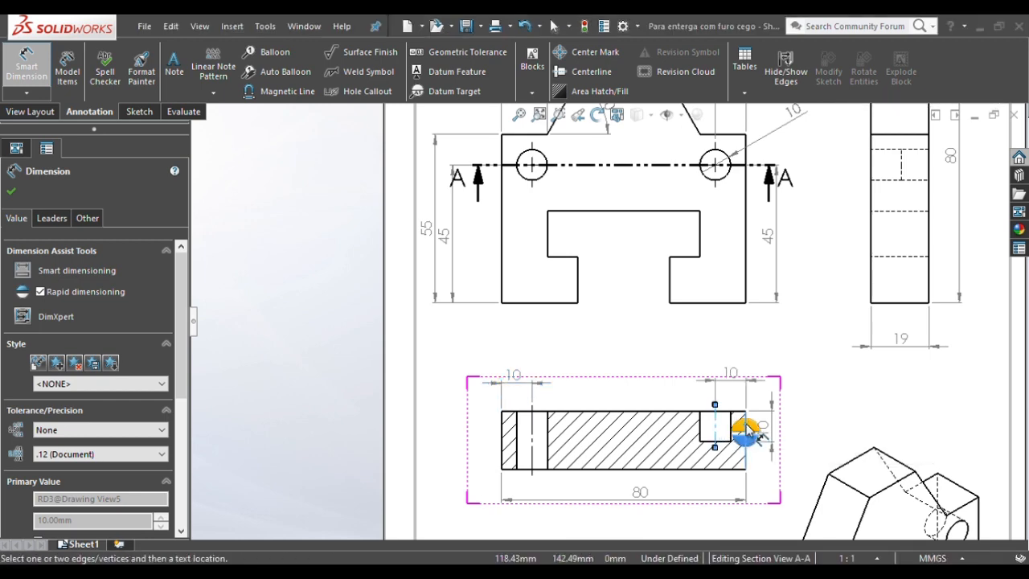
{"action": "left_click", "coordinate": [738, 384]}
{"action": "key", "text": "Escape"}
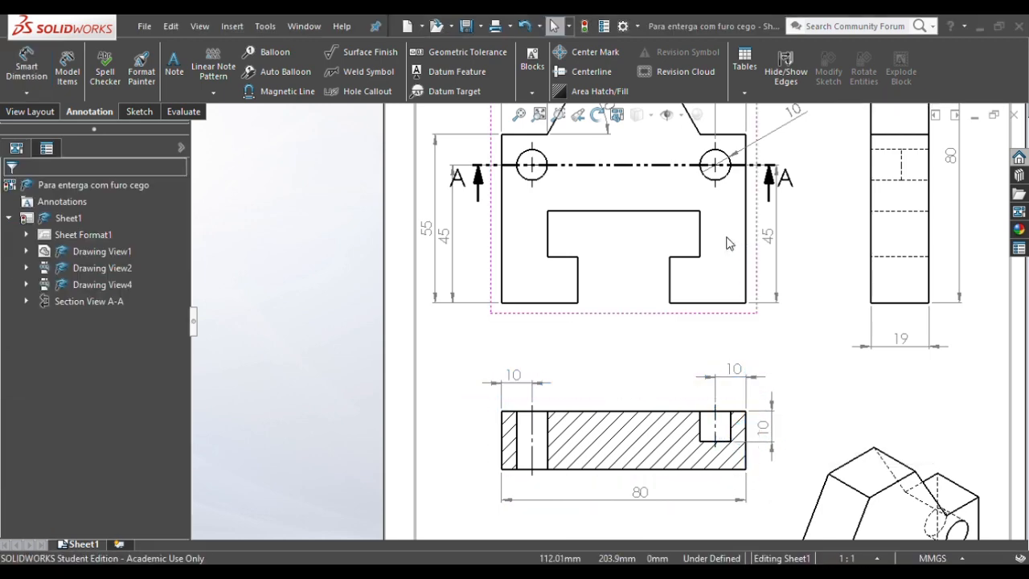
- Delete the horizontal dimension locating the front view's right-hand hole, and move the section view up closer to the front view
{"action": "left_click", "coordinate": [30, 111]}
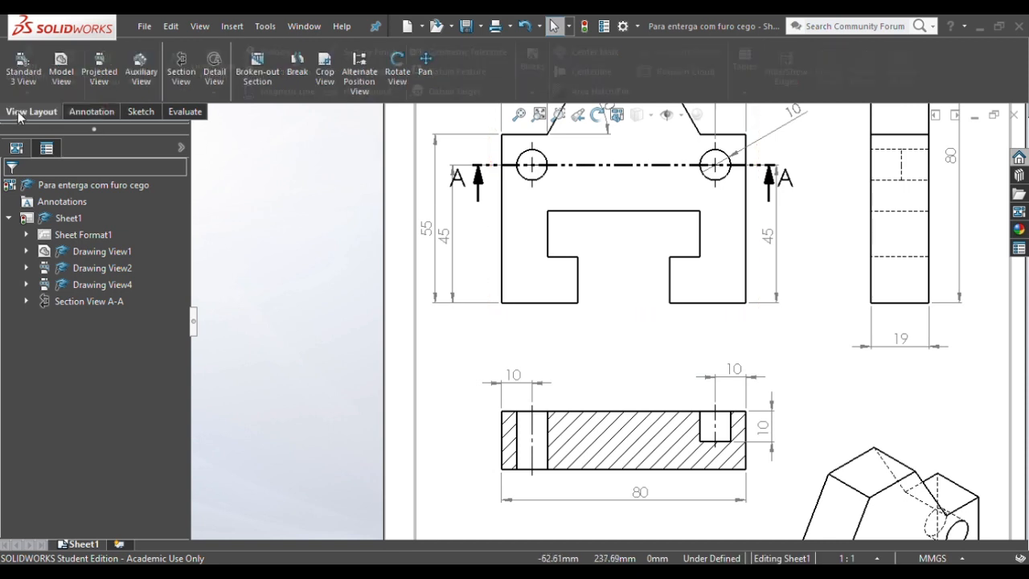
{"action": "left_click", "coordinate": [426, 64]}
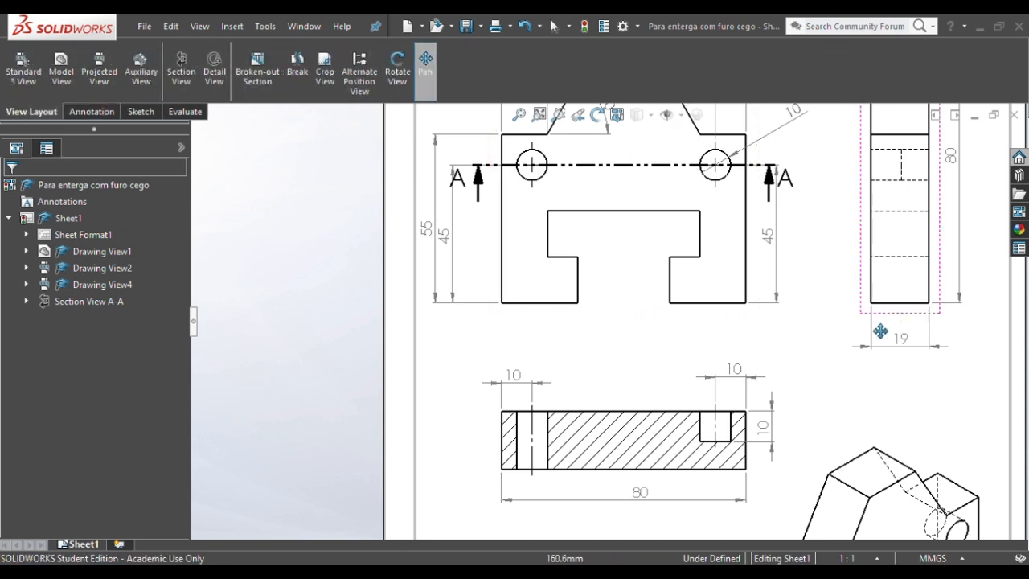
{"action": "left_click_drag", "start_coordinate": [885, 328], "coordinate": [834, 357]}
{"action": "key", "text": "Escape"}
{"action": "left_click", "coordinate": [727, 138]}
{"action": "key", "text": "Delete"}
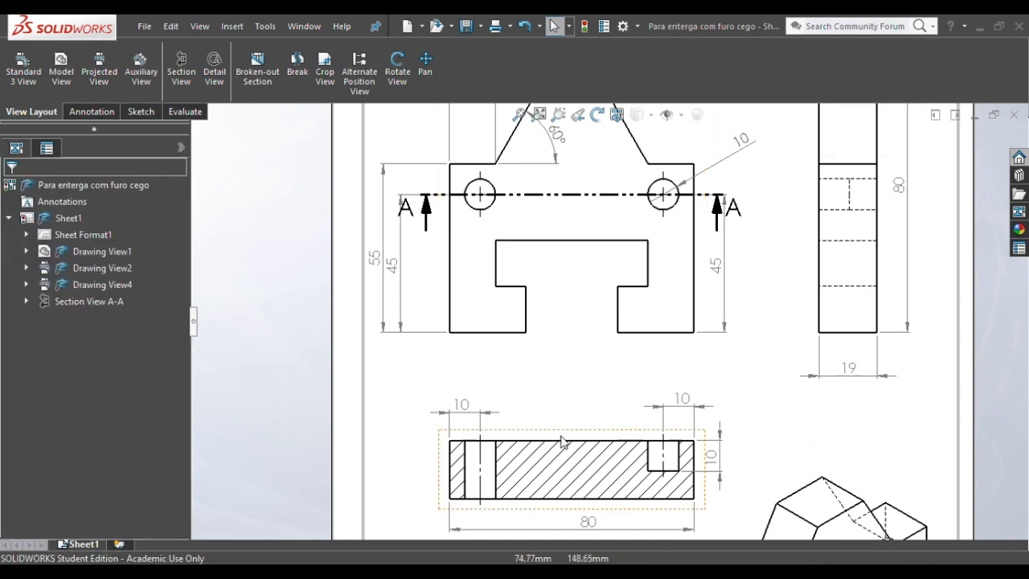
{"action": "left_click_drag", "start_coordinate": [564, 447], "coordinate": [571, 413]}
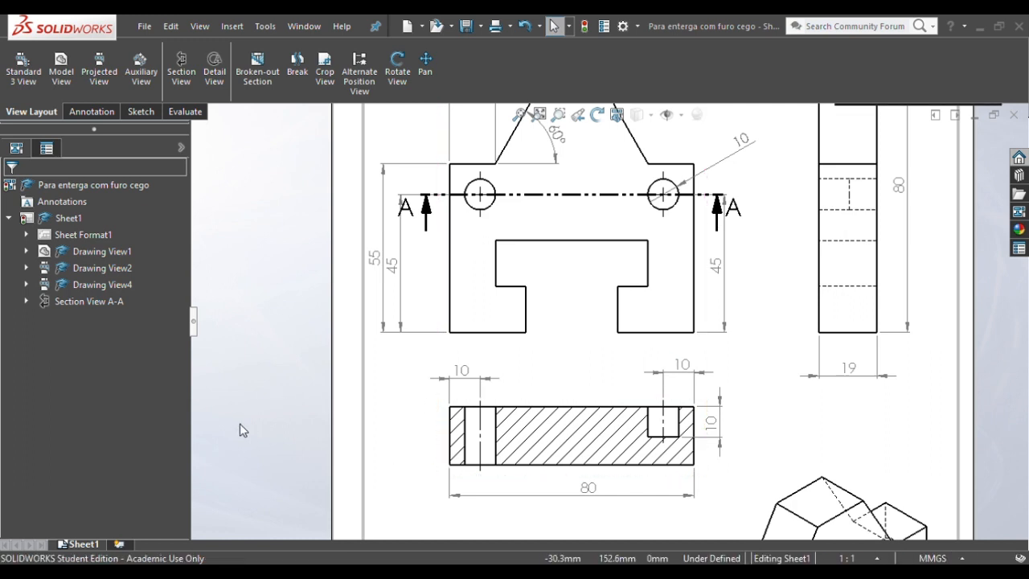
- Delete the thickness dimension below the side view and dimension the thickness on the left of the section view instead
{"action": "left_click", "coordinate": [853, 372]}
{"action": "key", "text": "Delete"}
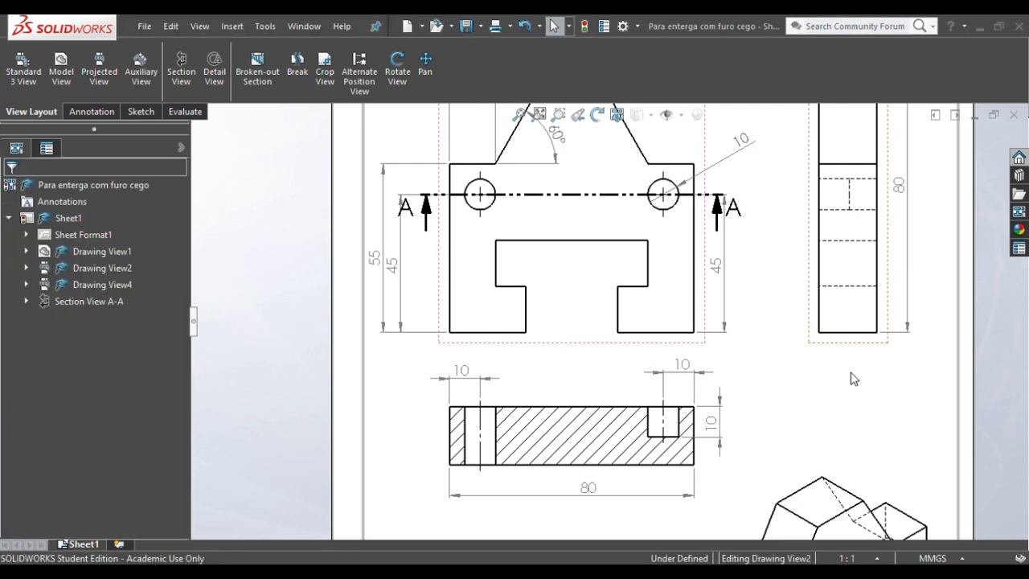
{"action": "left_click", "coordinate": [79, 113]}
{"action": "left_click", "coordinate": [27, 68]}
{"action": "left_click", "coordinate": [450, 441]}
{"action": "left_click", "coordinate": [399, 434]}
{"action": "key", "text": "Escape"}
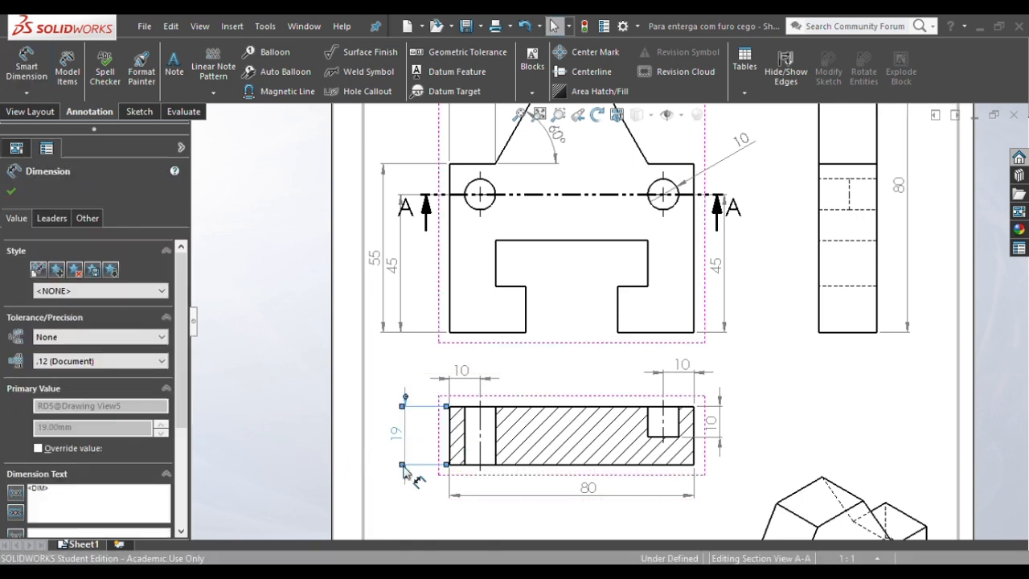
{"action": "left_click", "coordinate": [316, 478]}
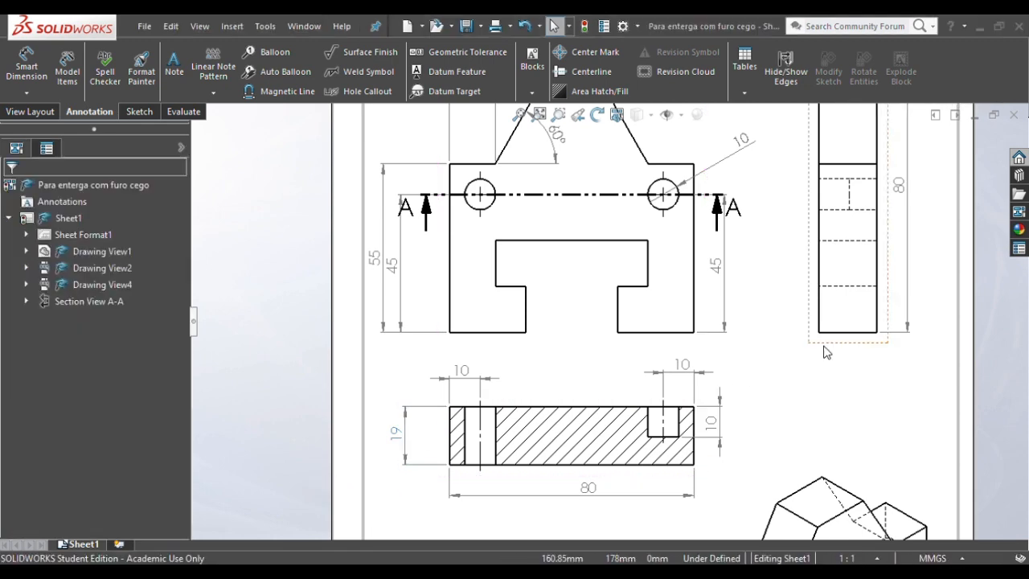
- Move the 45 mm hole height dimension on the front view's right side further away from the section arrow
{"action": "left_click_drag", "start_coordinate": [728, 275], "coordinate": [752, 268]}
{"action": "left_click", "coordinate": [800, 382]}
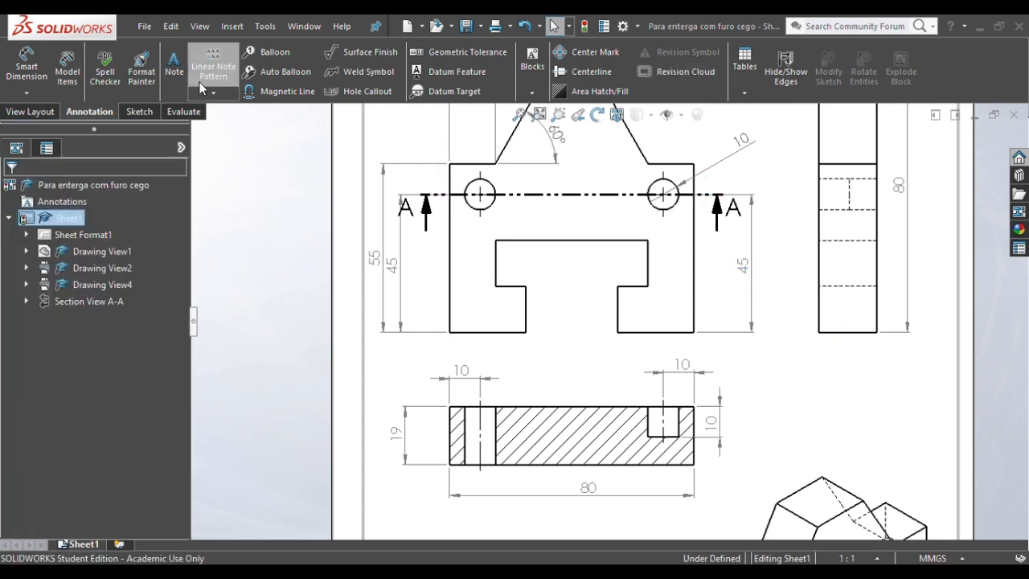
{"action": "left_click", "coordinate": [26, 117]}
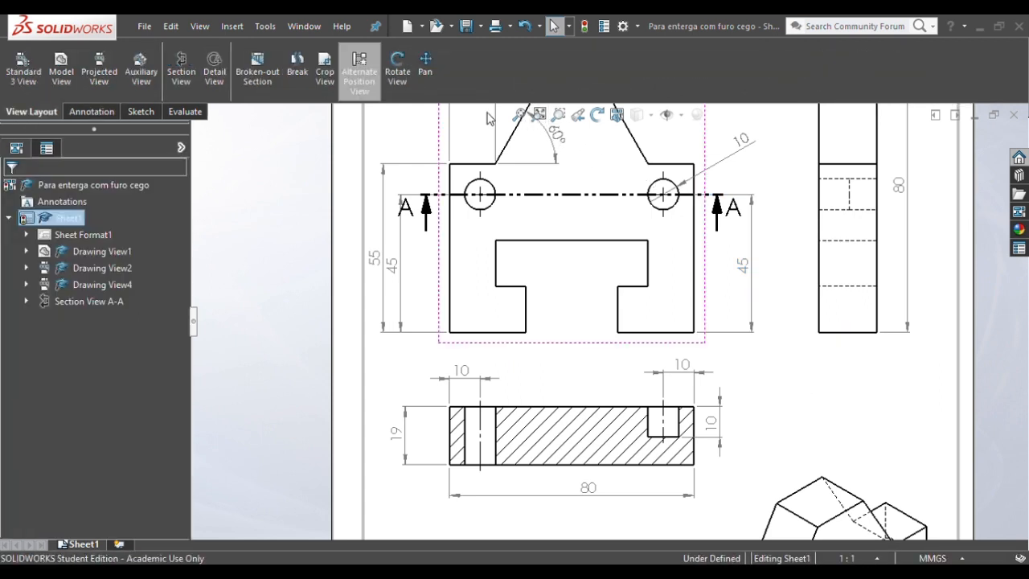
{"action": "left_click", "coordinate": [432, 70]}
{"action": "left_click_drag", "start_coordinate": [806, 246], "coordinate": [783, 345]}
{"action": "key", "text": "Escape"}
{"action": "key", "text": "Escape"}
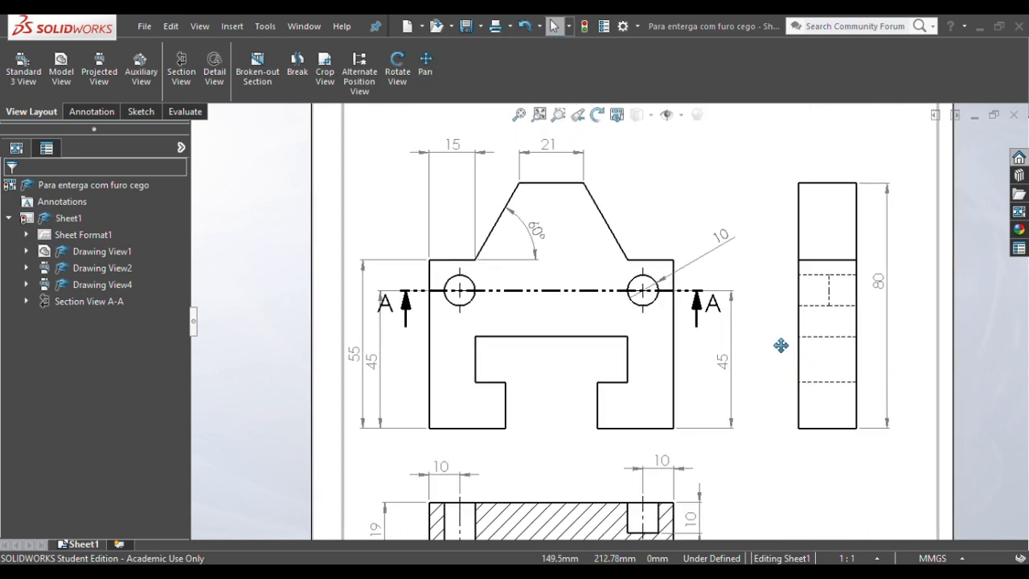
- Delete the side view of the part from the sheet
{"action": "left_click", "coordinate": [866, 249]}
{"action": "key", "text": "Delete"}
{"action": "left_click_drag", "start_coordinate": [862, 241], "coordinate": [128, 123]}
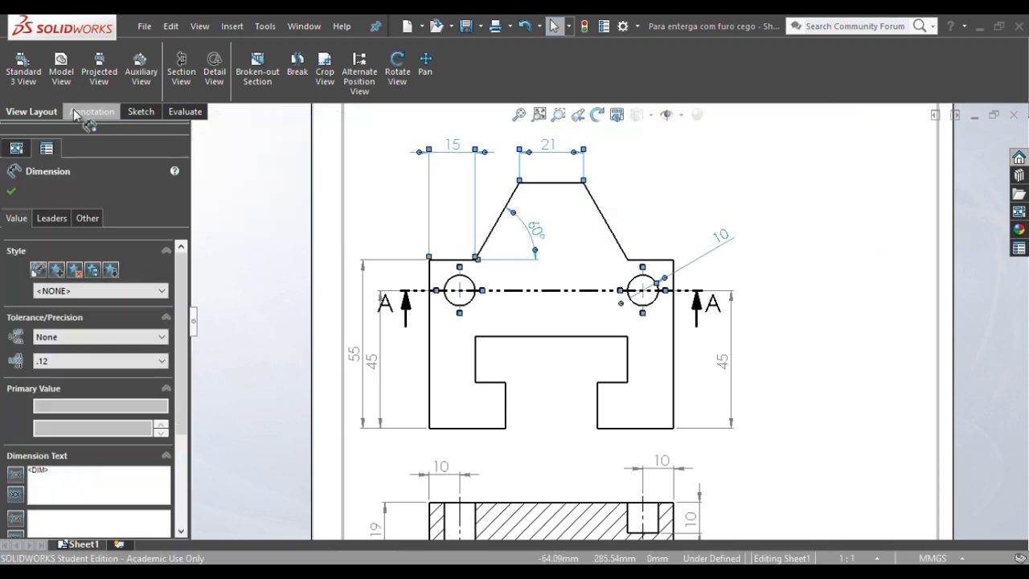
- Dimension the part's overall height between its top and bottom edges, placing the dimension on the left of the front view
{"action": "left_click", "coordinate": [91, 112]}
{"action": "left_click", "coordinate": [27, 66]}
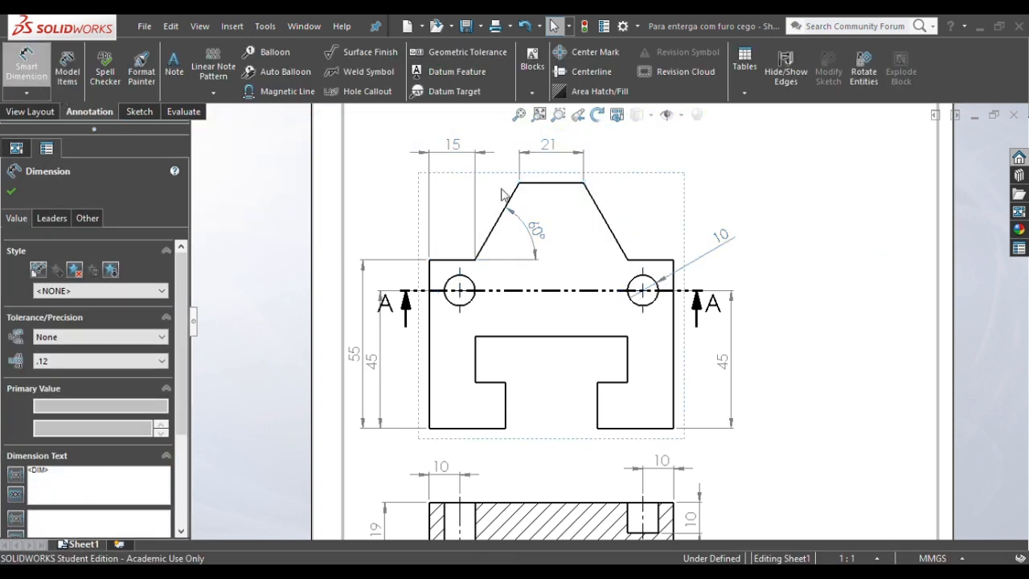
{"action": "left_click", "coordinate": [553, 185]}
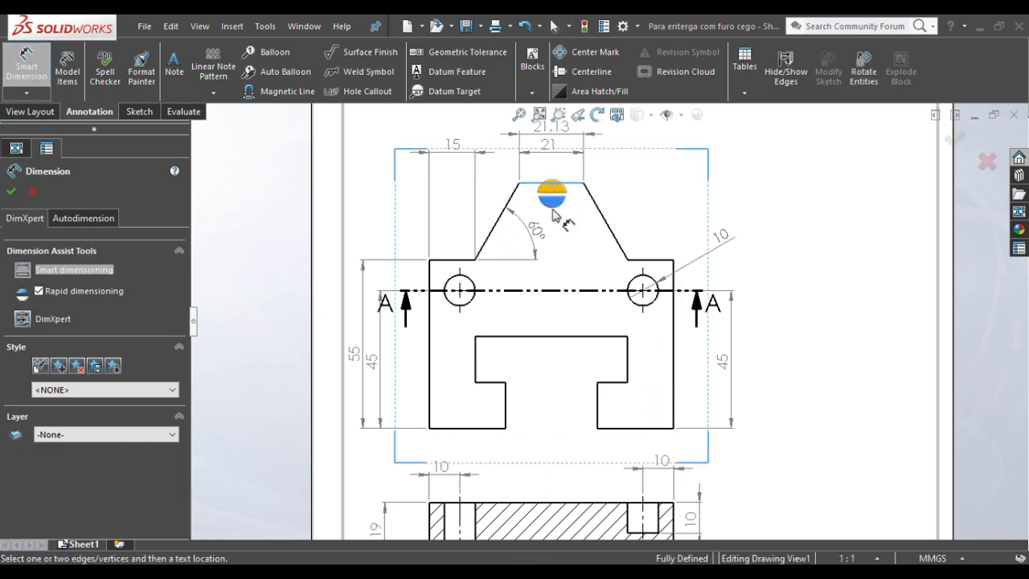
{"action": "left_click", "coordinate": [468, 429]}
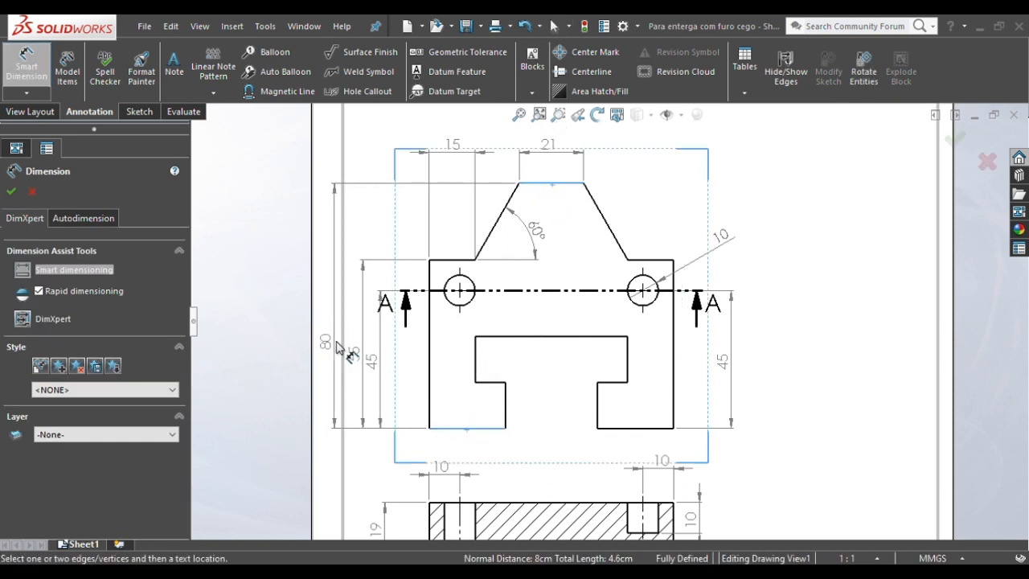
{"action": "left_click", "coordinate": [474, 371]}
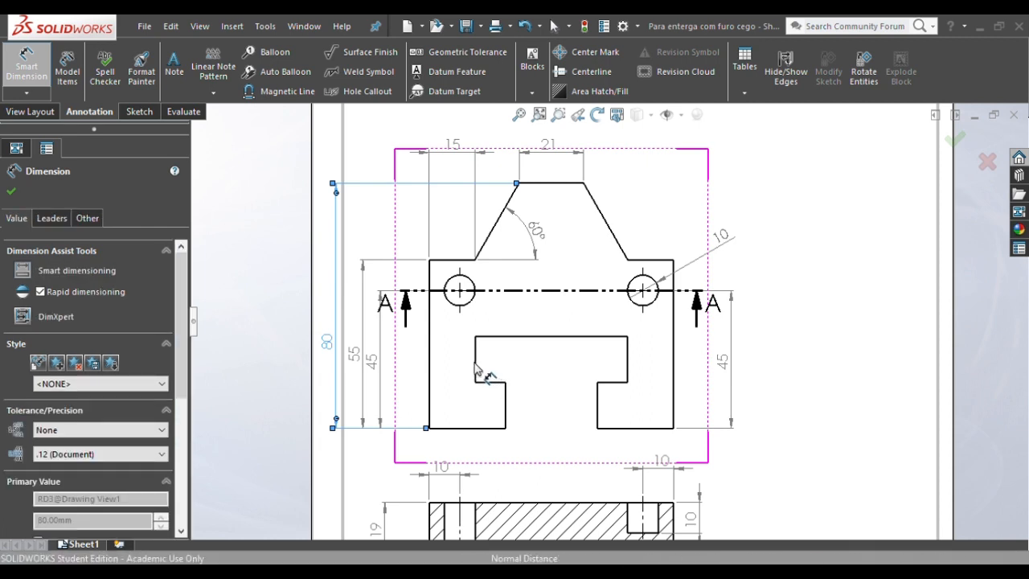
{"action": "key", "text": "Escape"}
- Shift the front view slightly to the right and space the 55 mm and 45 mm height dimensions evenly beside the overall height
{"action": "left_click_drag", "start_coordinate": [489, 363], "coordinate": [503, 362]}
{"action": "key", "text": "Escape"}
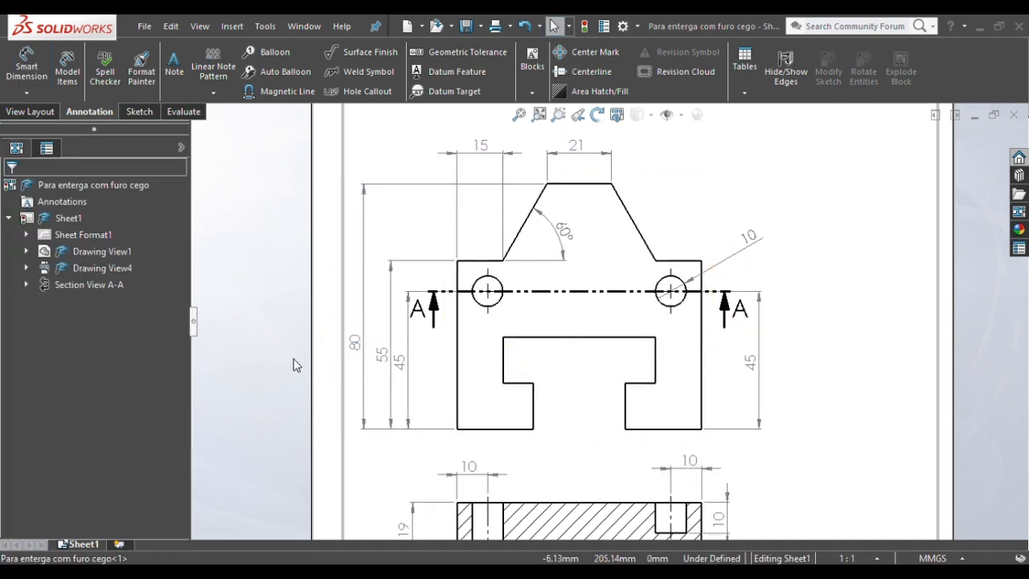
{"action": "left_click", "coordinate": [372, 361]}
{"action": "left_click_drag", "start_coordinate": [398, 364], "coordinate": [392, 366]}
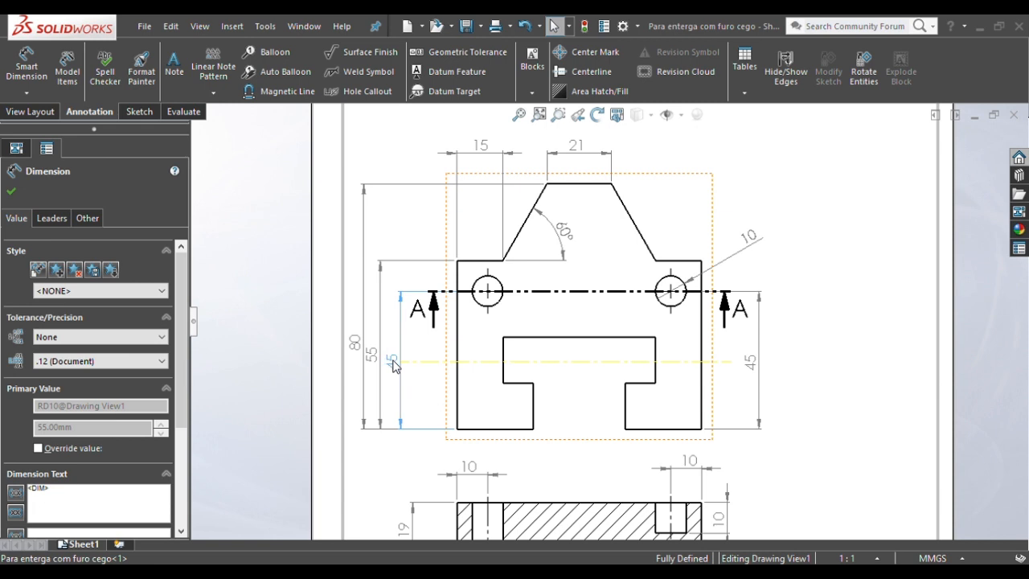
{"action": "left_click", "coordinate": [297, 388]}
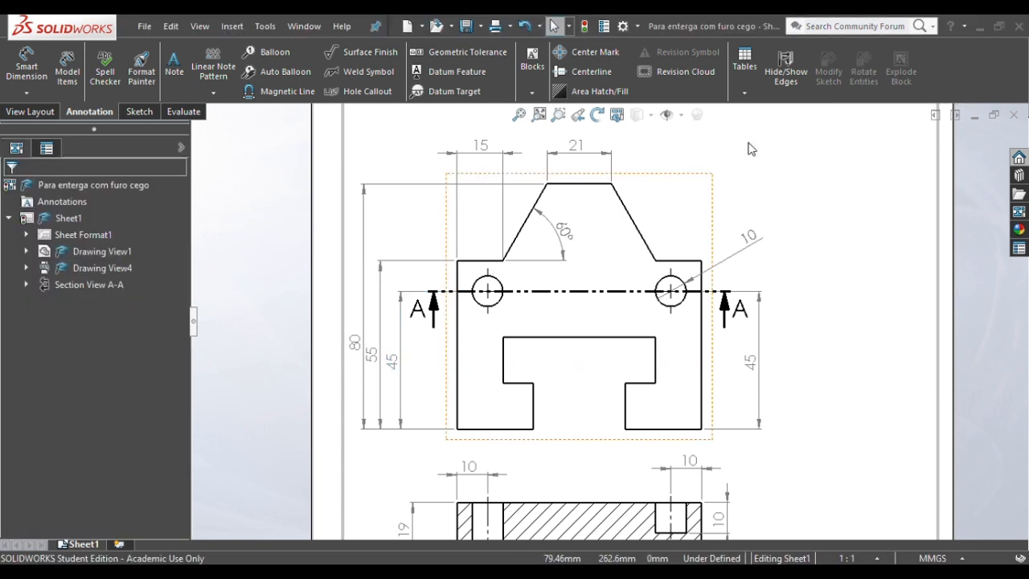
- Move the front view up and slightly to the right to leave more room above the section view
{"action": "left_click", "coordinate": [48, 111]}
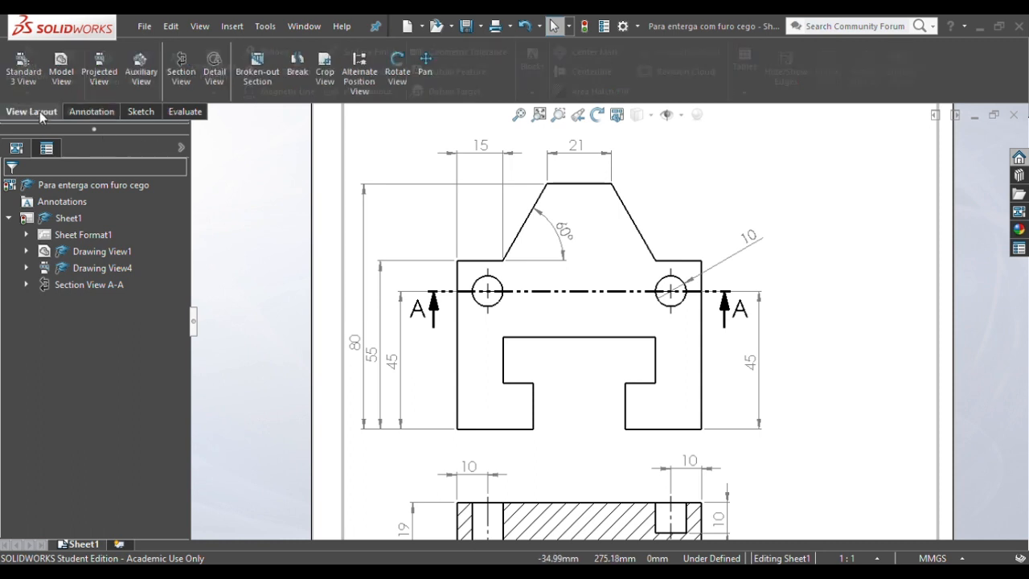
{"action": "left_click", "coordinate": [420, 73]}
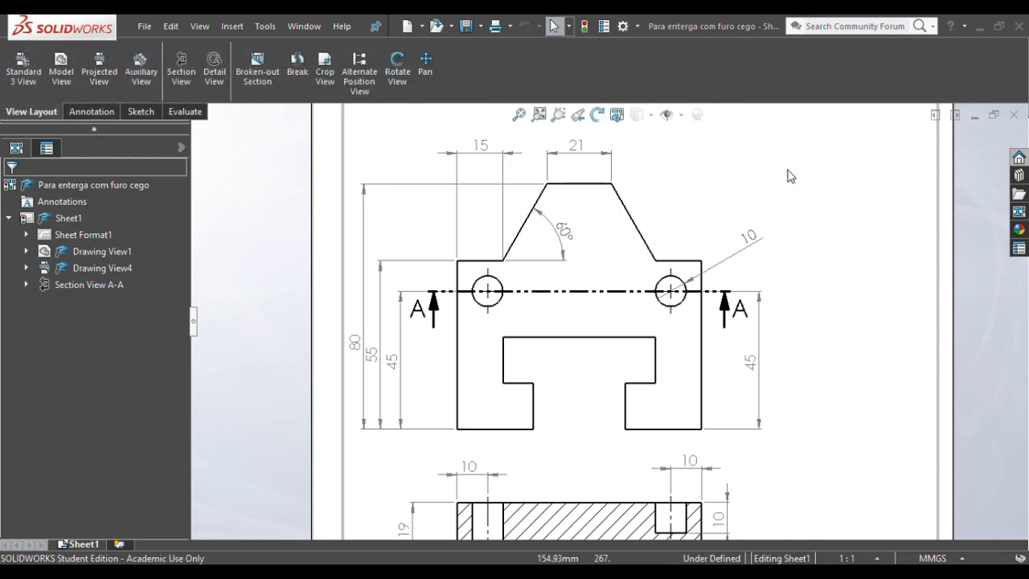
{"action": "mouse_move", "coordinate": [683, 141]}
{"action": "left_mouse_down"}
{"action": "mouse_move", "coordinate": [815, 248]}
{"action": "mouse_move", "coordinate": [761, 265]}
{"action": "left_mouse_up"}
{"action": "key", "text": "Escape"}
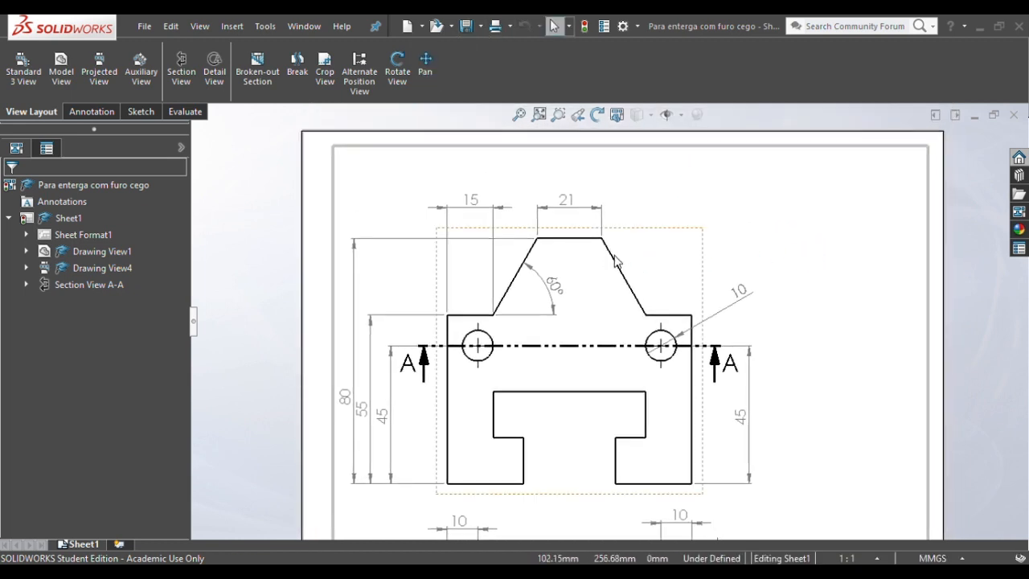
{"action": "mouse_move", "coordinate": [613, 262]}
{"action": "left_mouse_down"}
{"action": "mouse_move", "coordinate": [640, 238]}
{"action": "mouse_move", "coordinate": [632, 231]}
{"action": "left_mouse_up"}
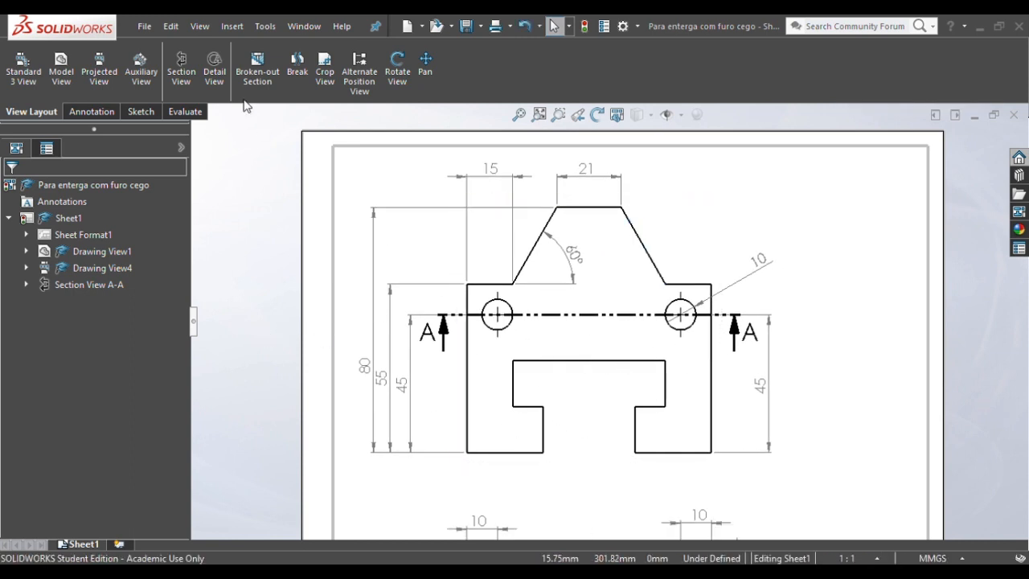
- Dimension the width of the T-slot's lower opening, placing the dimension below the front view
{"action": "left_click", "coordinate": [91, 112]}
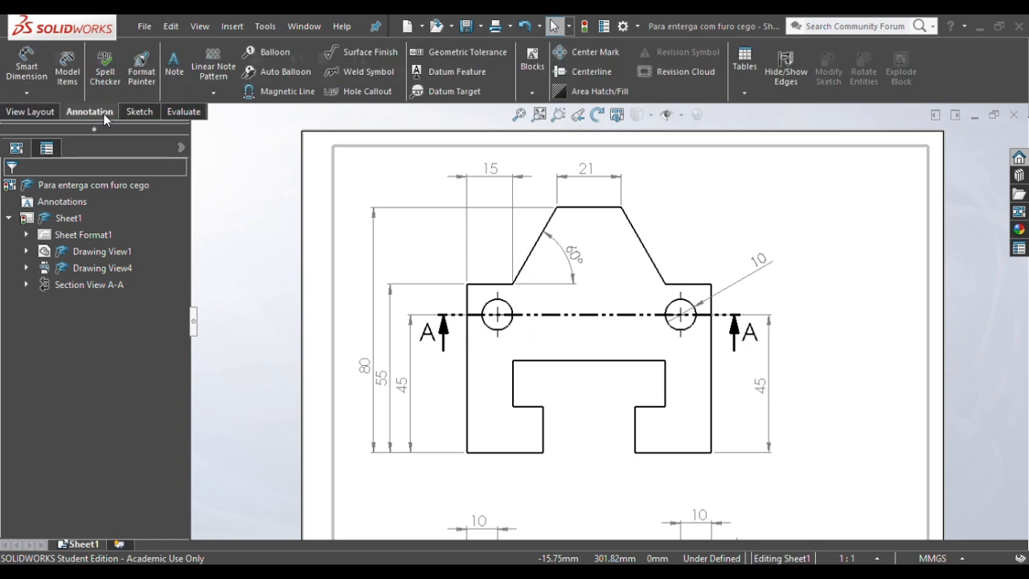
{"action": "left_click", "coordinate": [28, 71]}
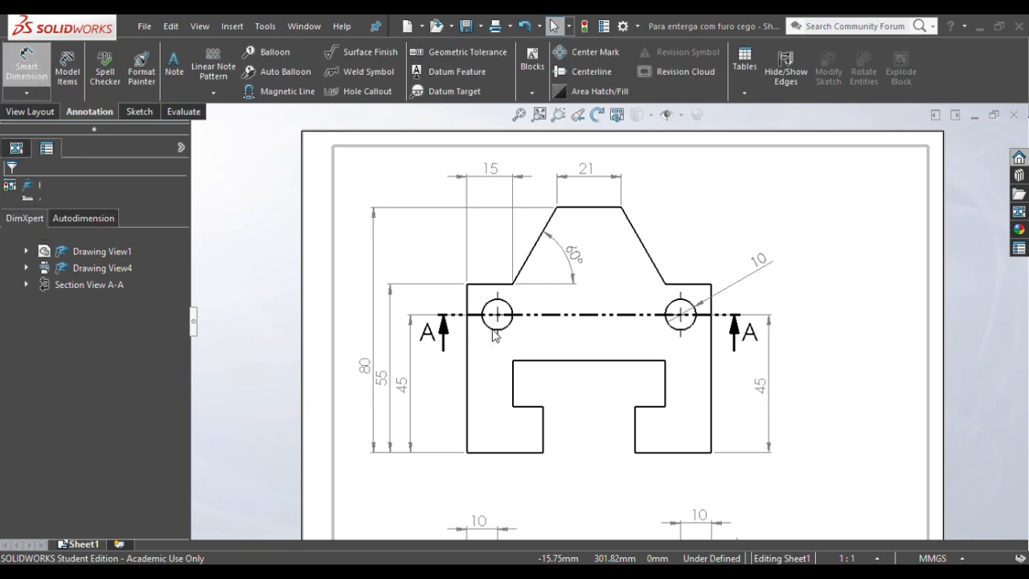
{"action": "left_click", "coordinate": [547, 431]}
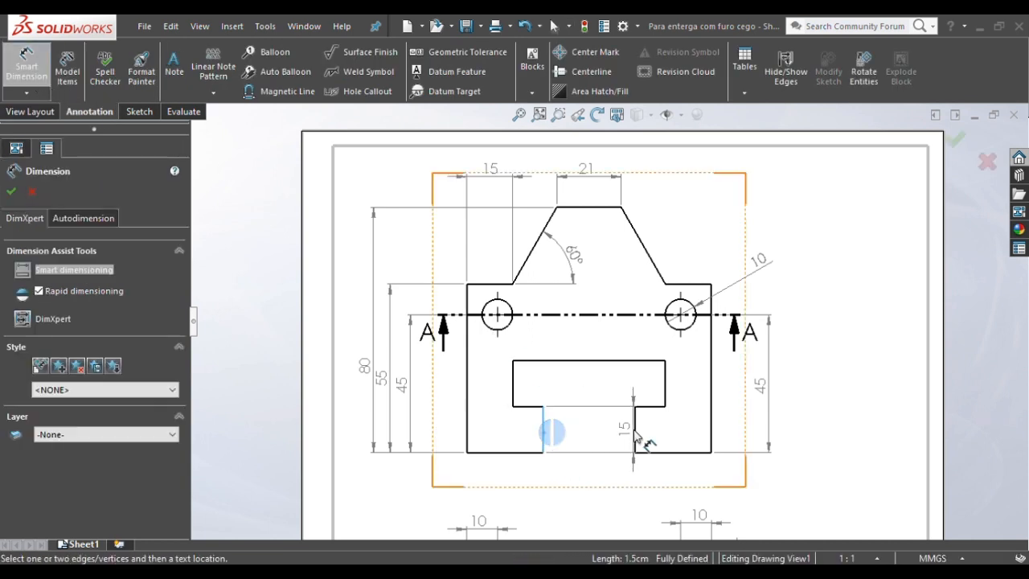
{"action": "left_click", "coordinate": [633, 421]}
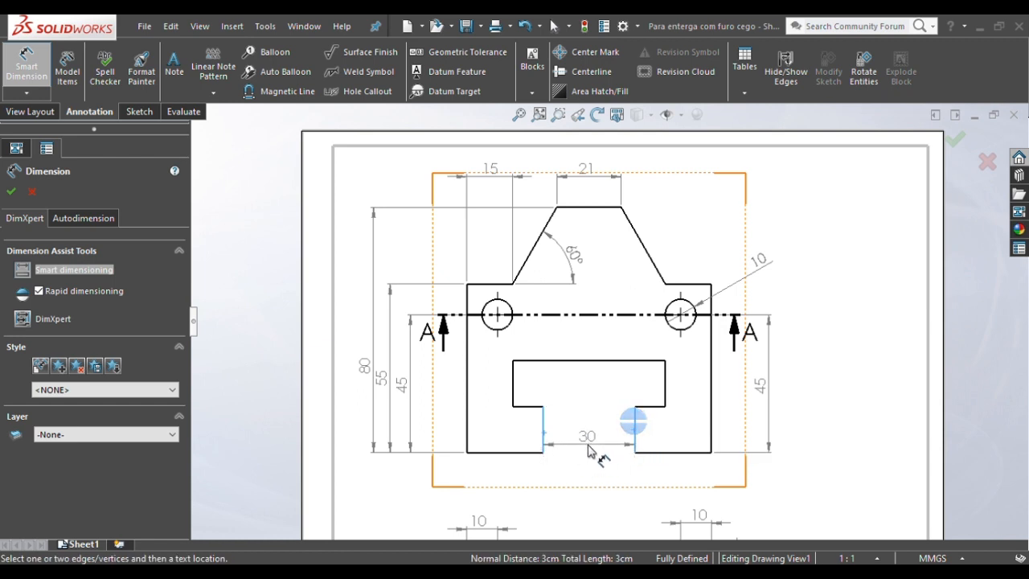
{"action": "left_click", "coordinate": [588, 480]}
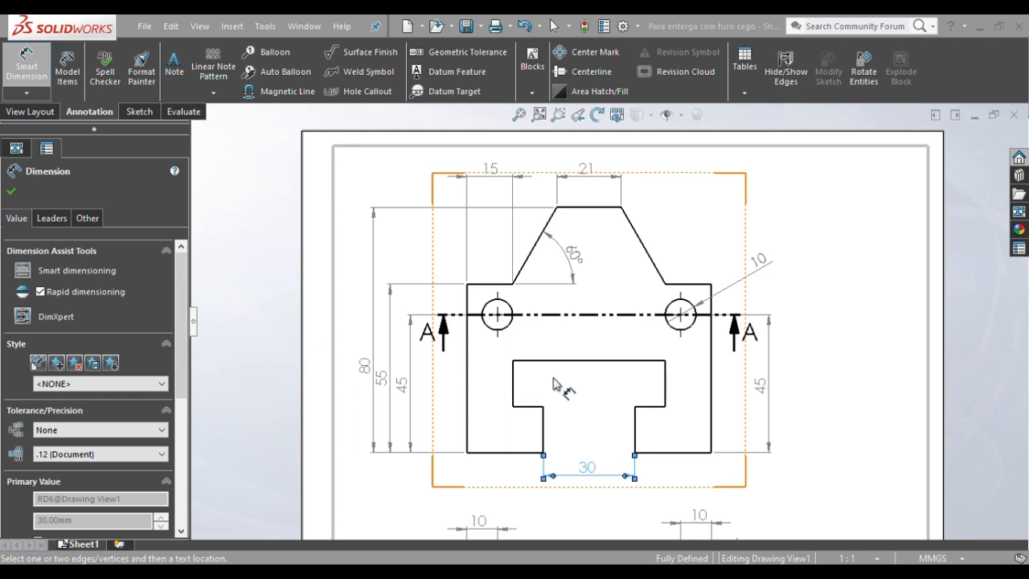
- Dimension the T-slot's total depth on the right of the front view and the right foot's width below it
{"action": "left_click", "coordinate": [621, 361]}
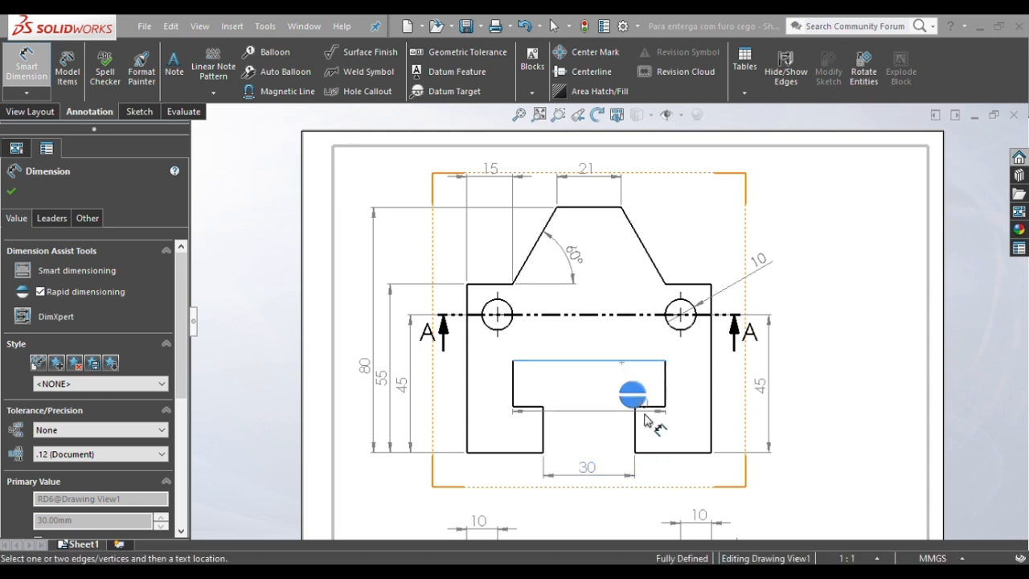
{"action": "left_click", "coordinate": [664, 452]}
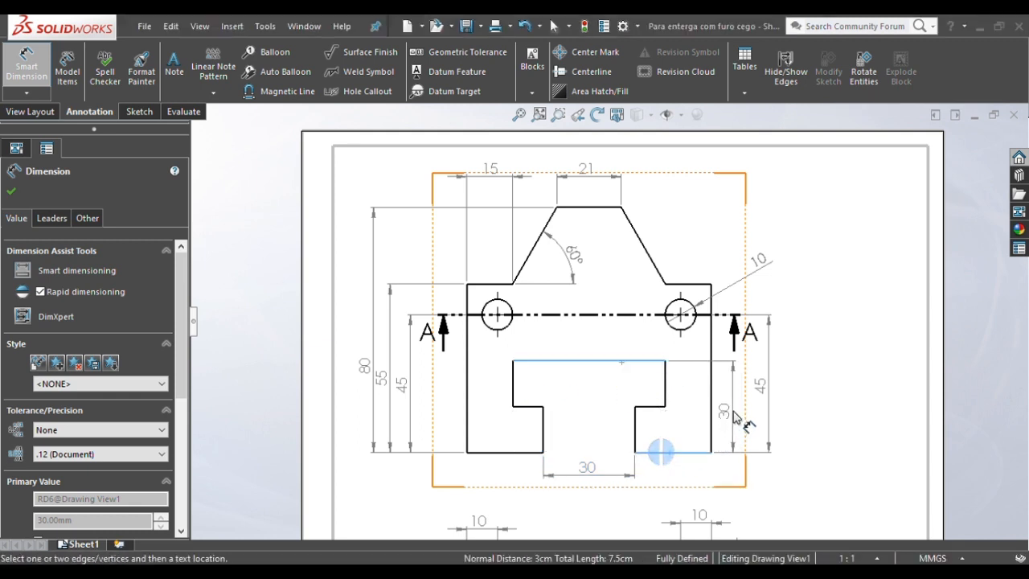
{"action": "left_click", "coordinate": [736, 418]}
{"action": "left_click", "coordinate": [905, 382]}
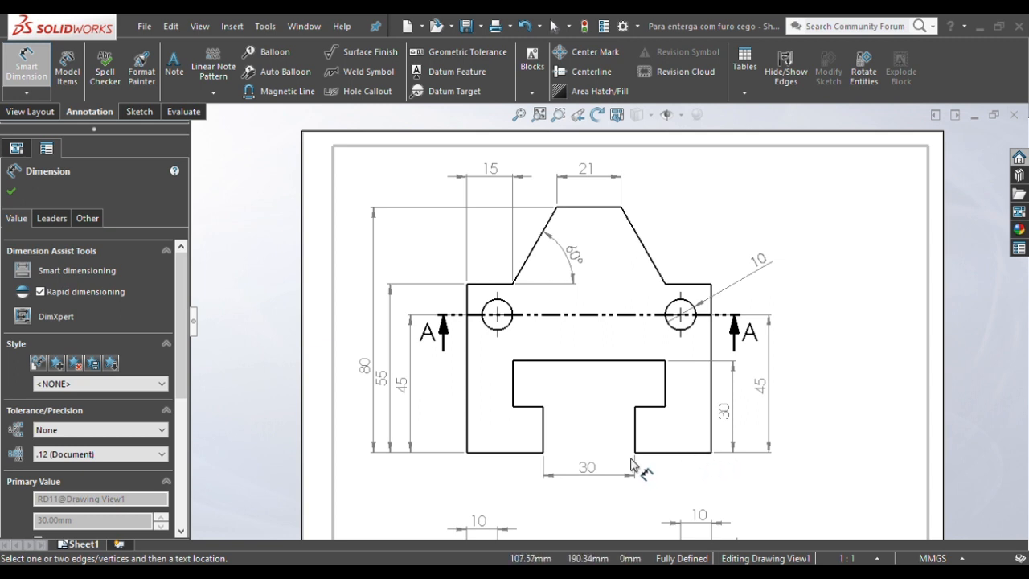
{"action": "left_click", "coordinate": [673, 453]}
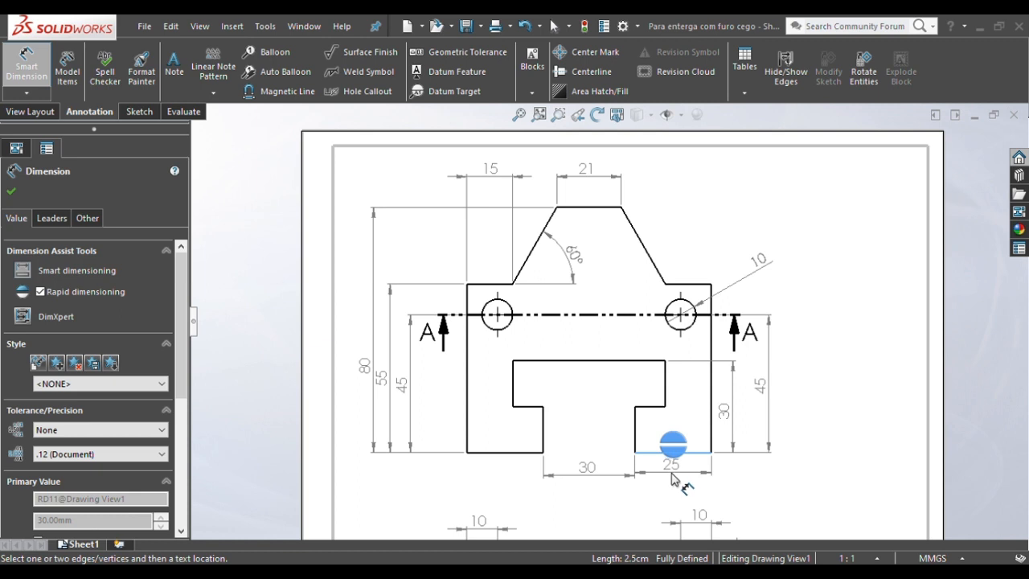
{"action": "left_click", "coordinate": [673, 481]}
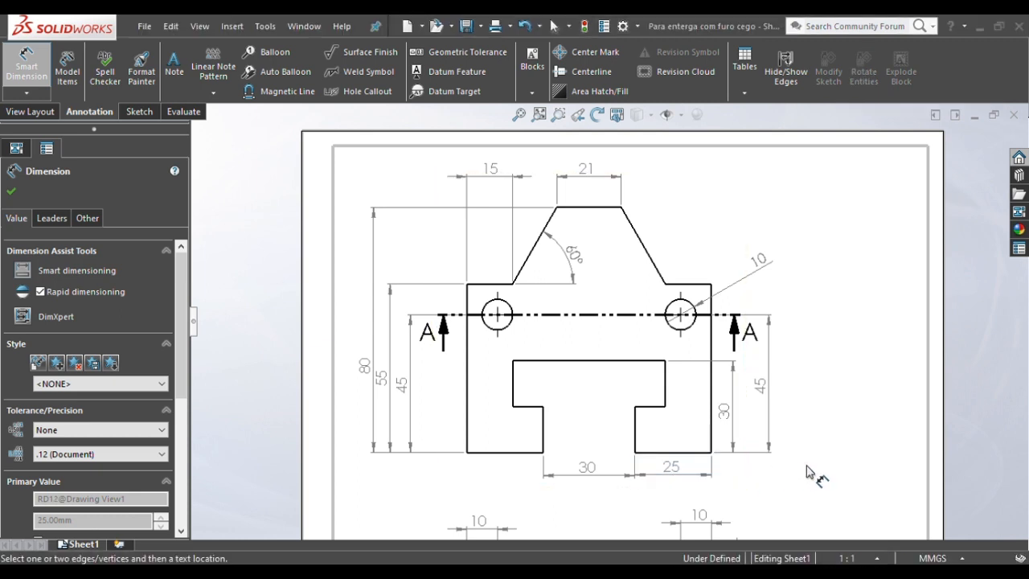
- Examine the whole sheet and the enlarged front and section views for missing dimensions
{"action": "left_click", "coordinate": [518, 116]}
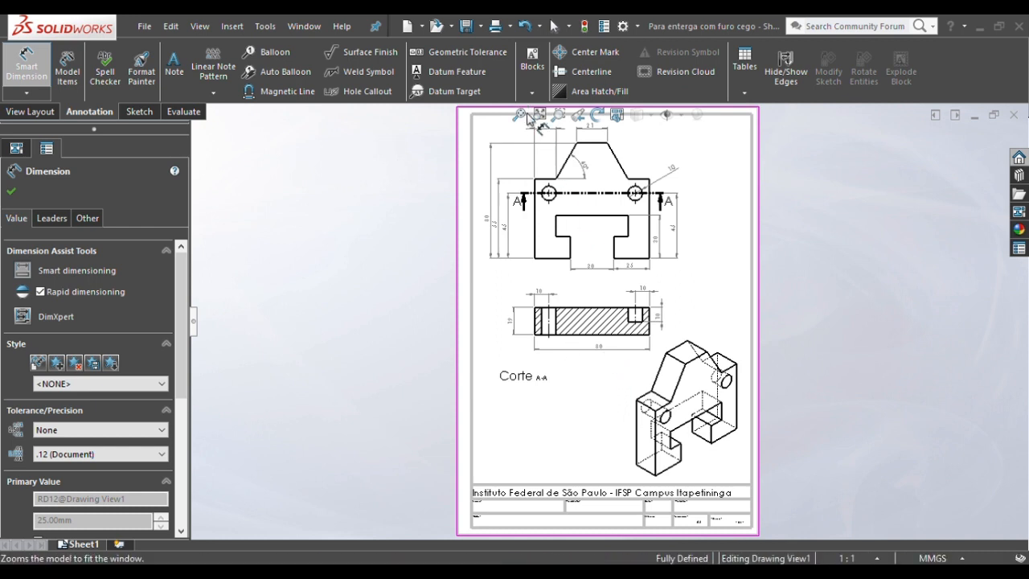
{"action": "left_click", "coordinate": [560, 116]}
{"action": "mouse_move", "coordinate": [464, 118]}
{"action": "left_mouse_down"}
{"action": "mouse_move", "coordinate": [662, 337]}
{"action": "mouse_move", "coordinate": [730, 378]}
{"action": "left_mouse_up"}
{"action": "key", "text": "Escape"}
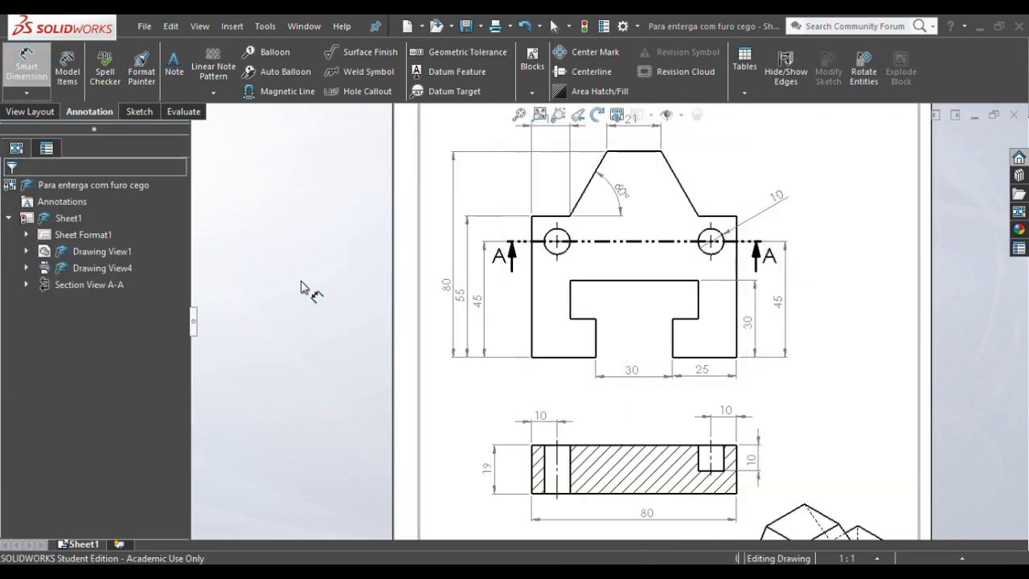
{"action": "left_click", "coordinate": [25, 112]}
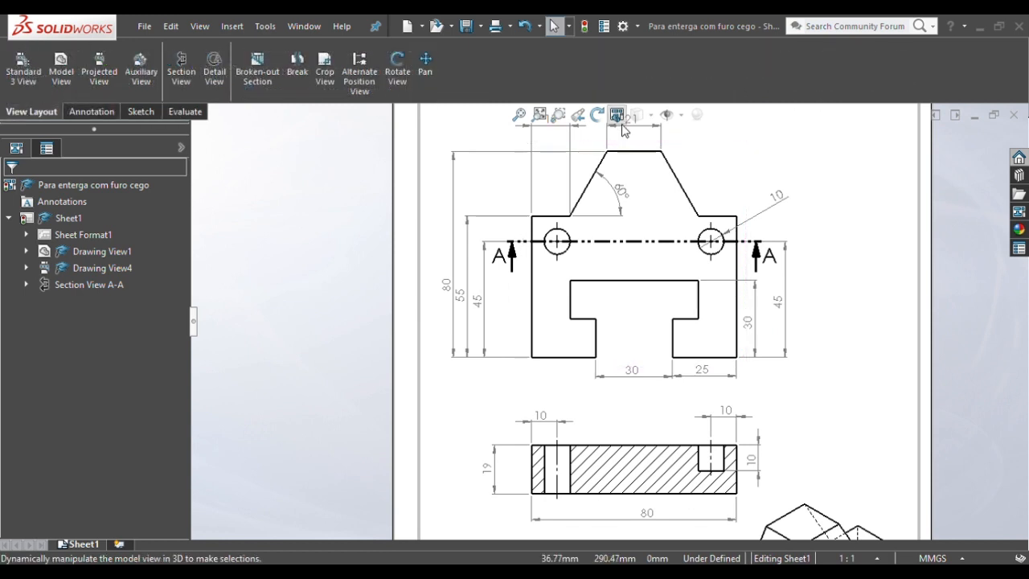
{"action": "left_click", "coordinate": [425, 65]}
{"action": "left_click_drag", "start_coordinate": [971, 264], "coordinate": [790, 268]}
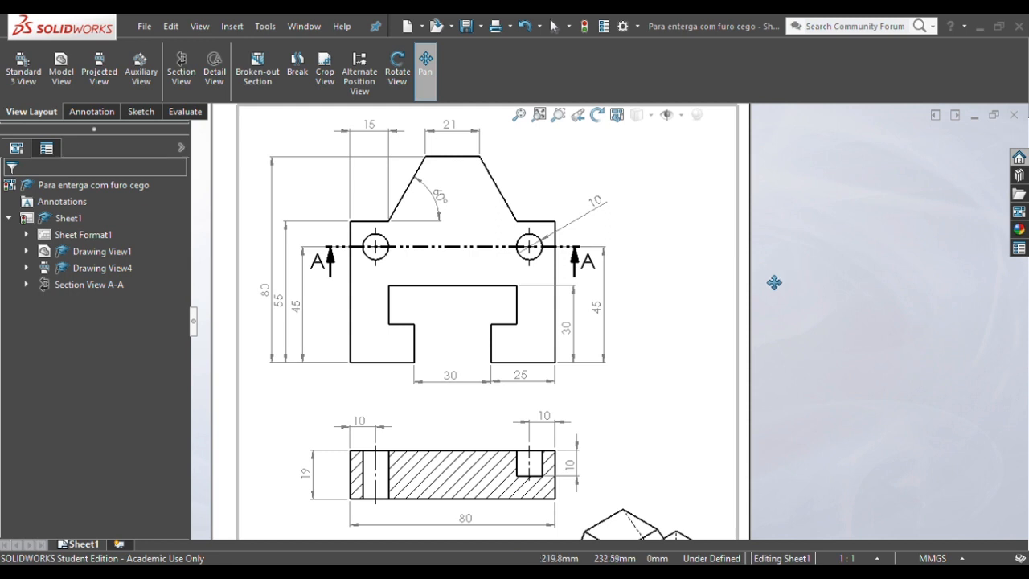
{"action": "key", "text": "Escape"}
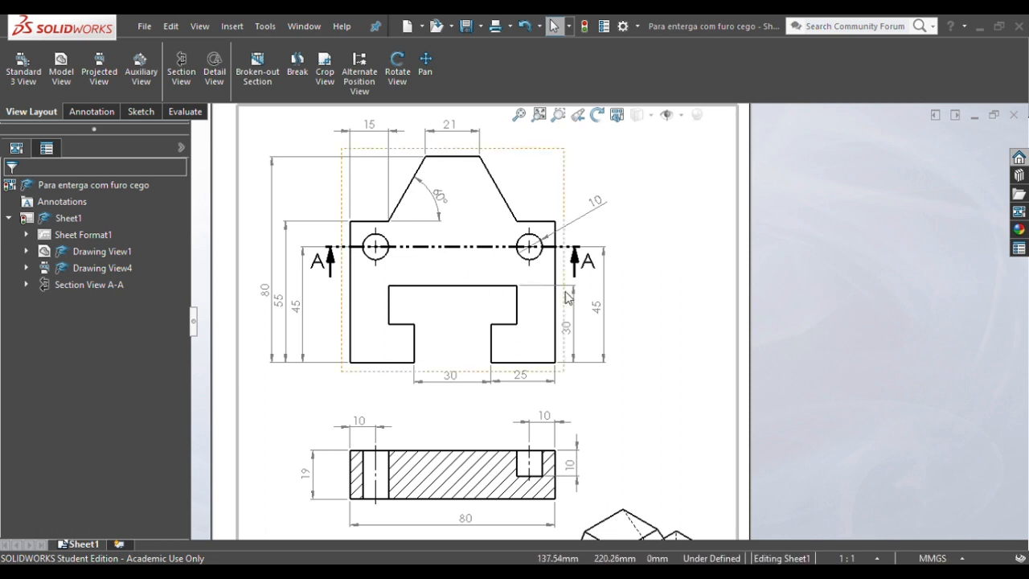
- Dimension the width of the T-slot's right-hand ledge, placing the dimension text inside the slot opening
{"action": "left_click", "coordinate": [92, 110]}
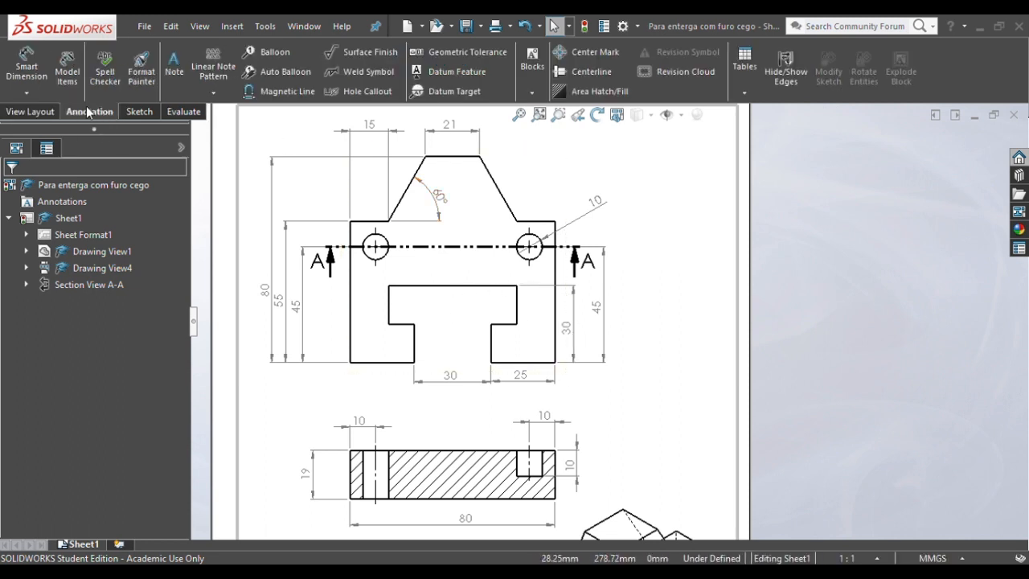
{"action": "left_click", "coordinate": [46, 80]}
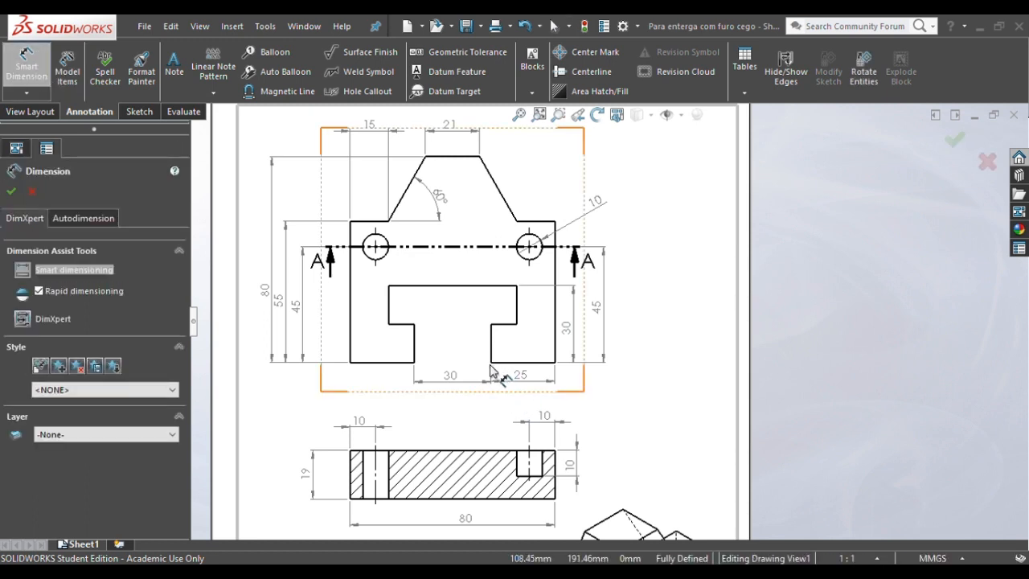
{"action": "left_click", "coordinate": [506, 325]}
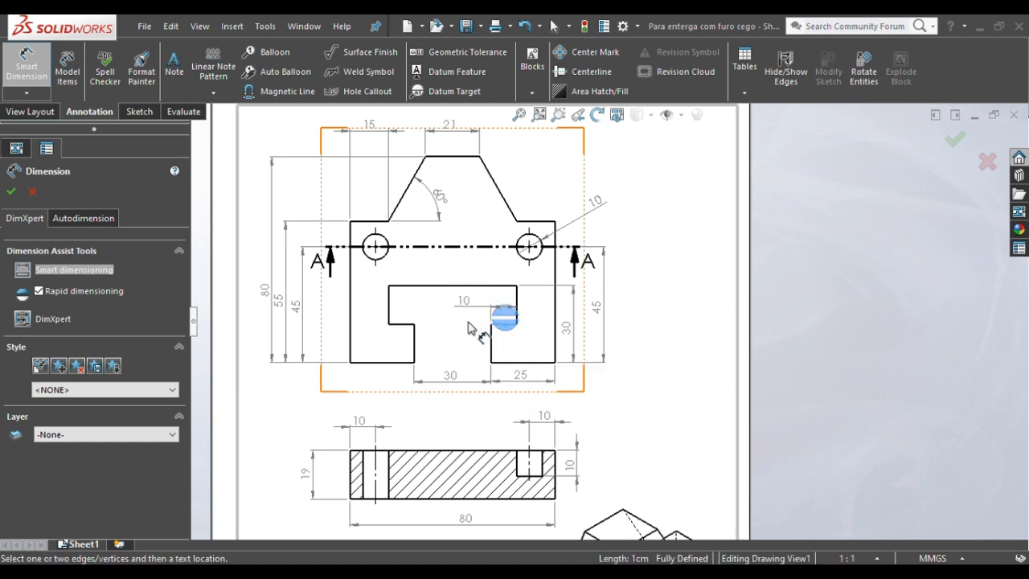
{"action": "left_click", "coordinate": [470, 352]}
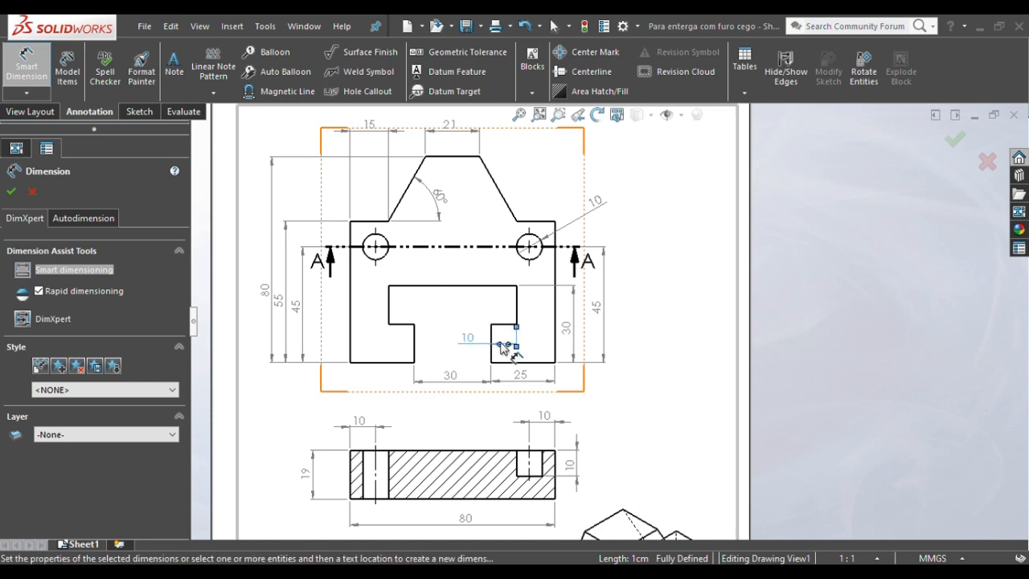
{"action": "left_click", "coordinate": [689, 351]}
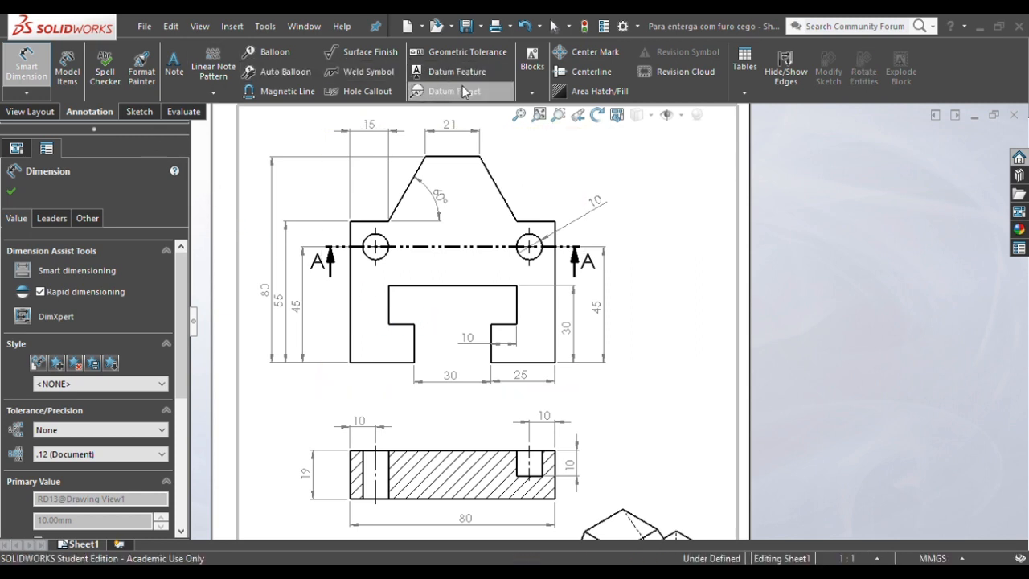
{"action": "left_click", "coordinate": [489, 96]}
{"action": "key", "text": "Escape"}
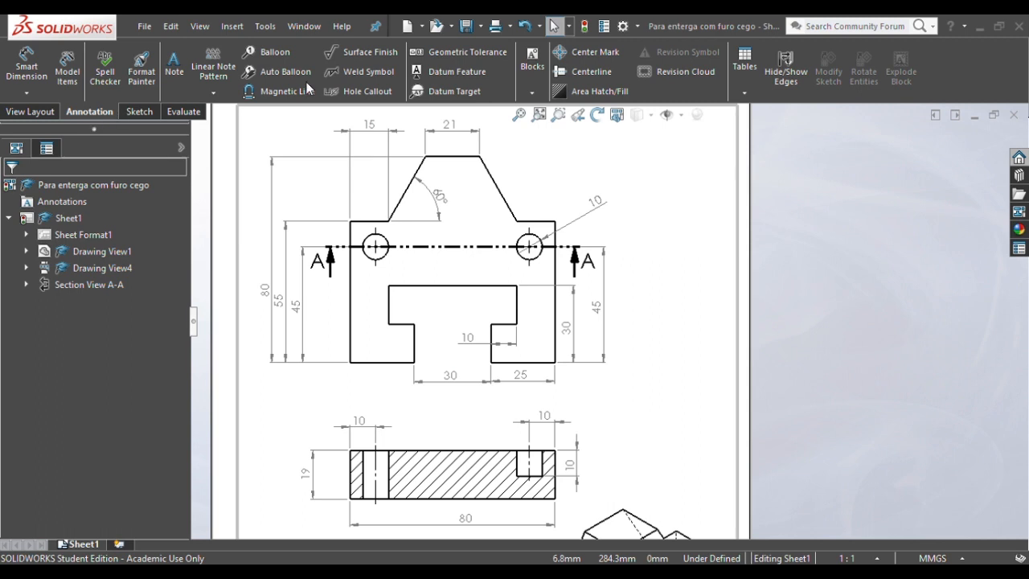
- Add a vertical centerline midway between the front view's left and right outer edges
{"action": "left_click", "coordinate": [583, 74]}
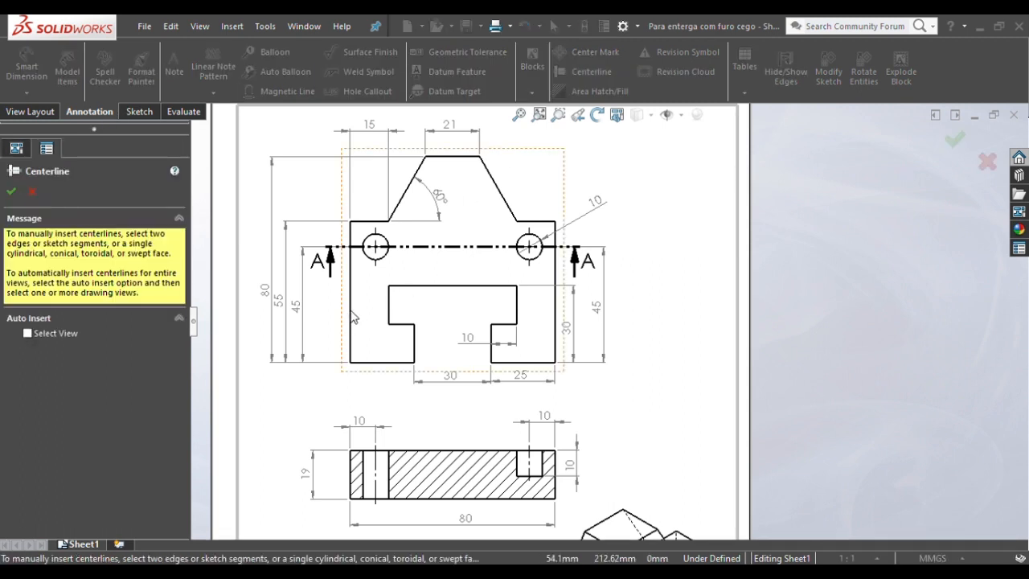
{"action": "left_click", "coordinate": [352, 317]}
{"action": "left_click", "coordinate": [555, 320]}
{"action": "key", "text": "Escape"}
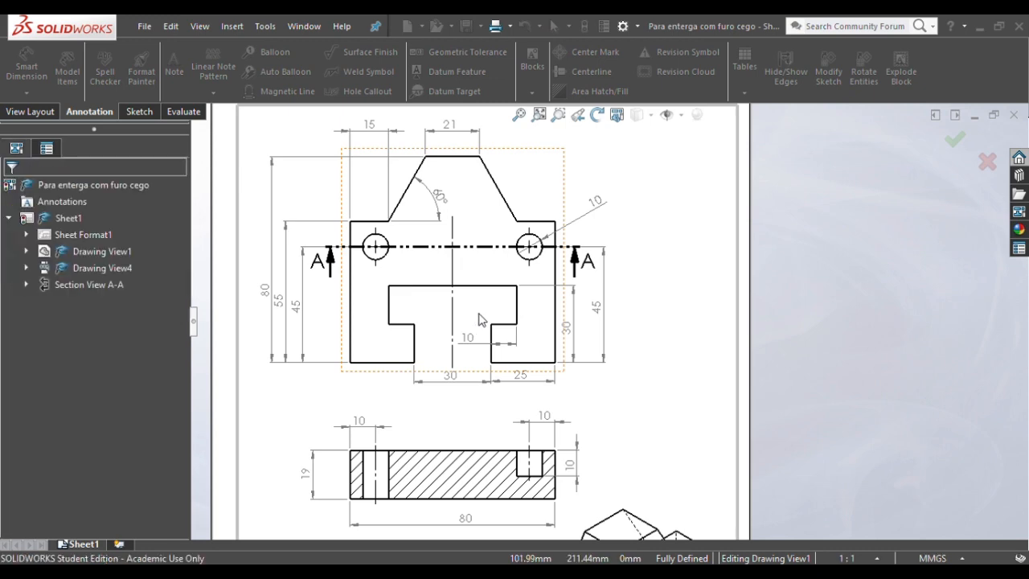
- Extend the vertical centerline upward past the top edge of the front view
{"action": "left_click", "coordinate": [453, 271]}
{"action": "left_click_drag", "start_coordinate": [452, 213], "coordinate": [452, 150]}
{"action": "left_click", "coordinate": [474, 352]}
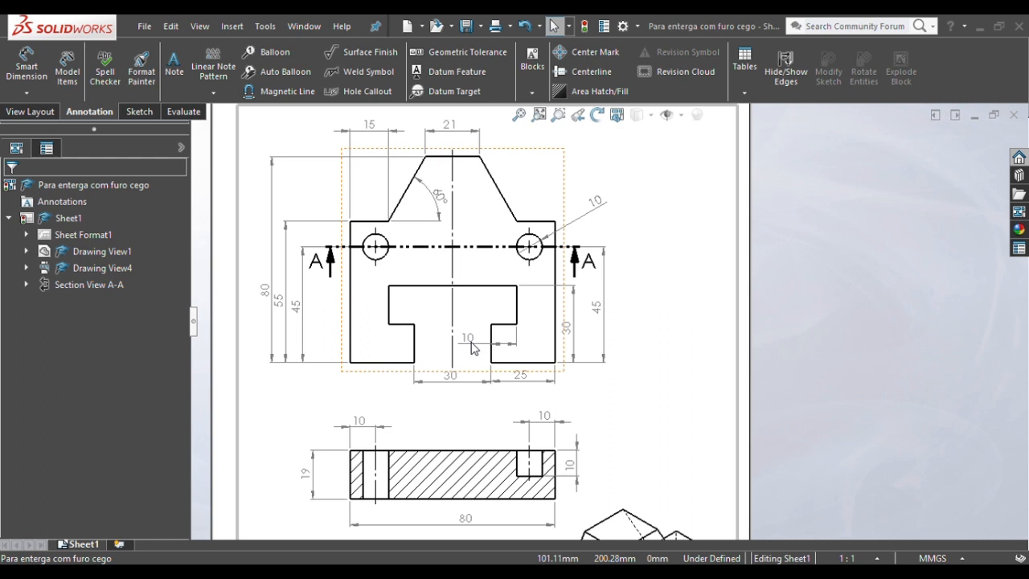
- Lower the slot opening and right foot width dimensions below the front view, aligning them on one line
{"action": "left_click", "coordinate": [451, 390]}
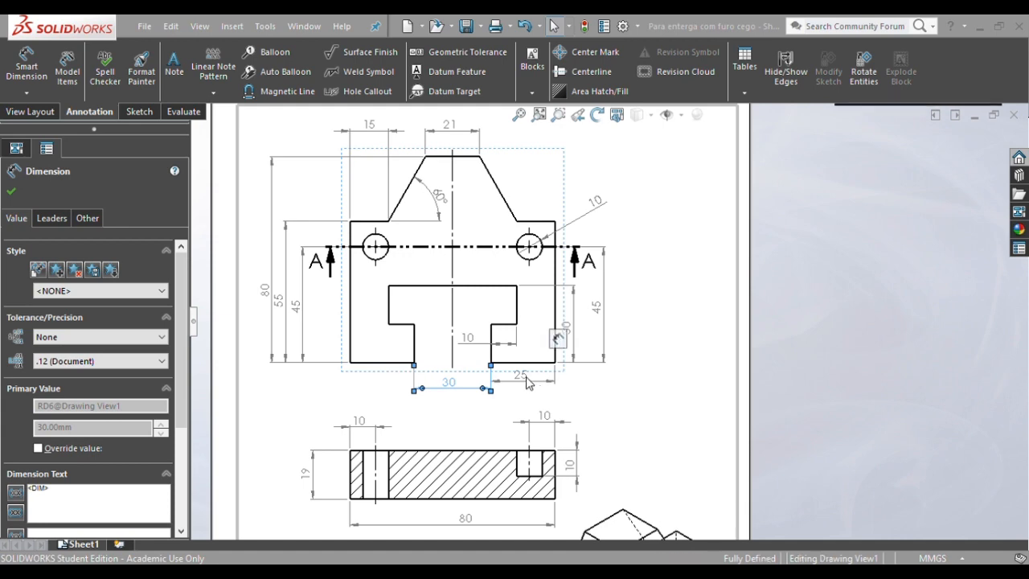
{"action": "left_click", "coordinate": [402, 348]}
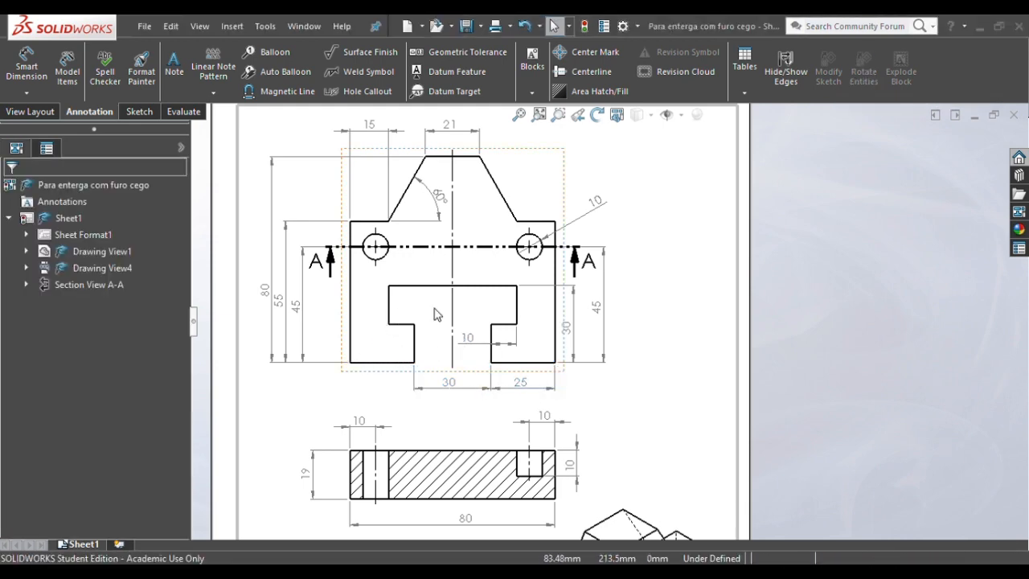
- Lengthen the vertical centerline slightly further above the front view's top edge
{"action": "left_click", "coordinate": [454, 235]}
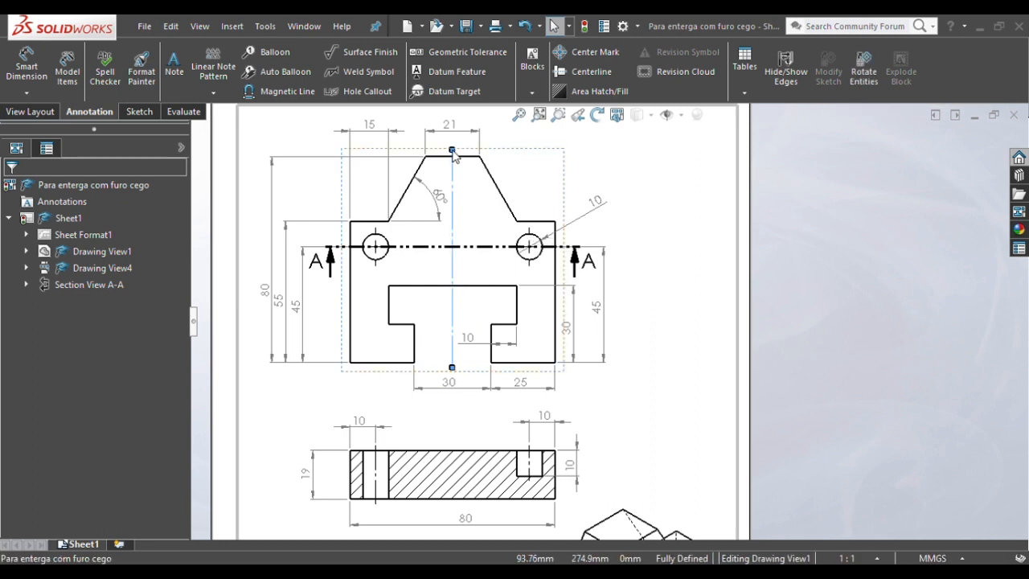
{"action": "mouse_move", "coordinate": [452, 151]}
{"action": "left_mouse_down"}
{"action": "mouse_move", "coordinate": [453, 134]}
{"action": "mouse_move", "coordinate": [458, 143]}
{"action": "left_mouse_up"}
{"action": "left_click", "coordinate": [662, 357]}
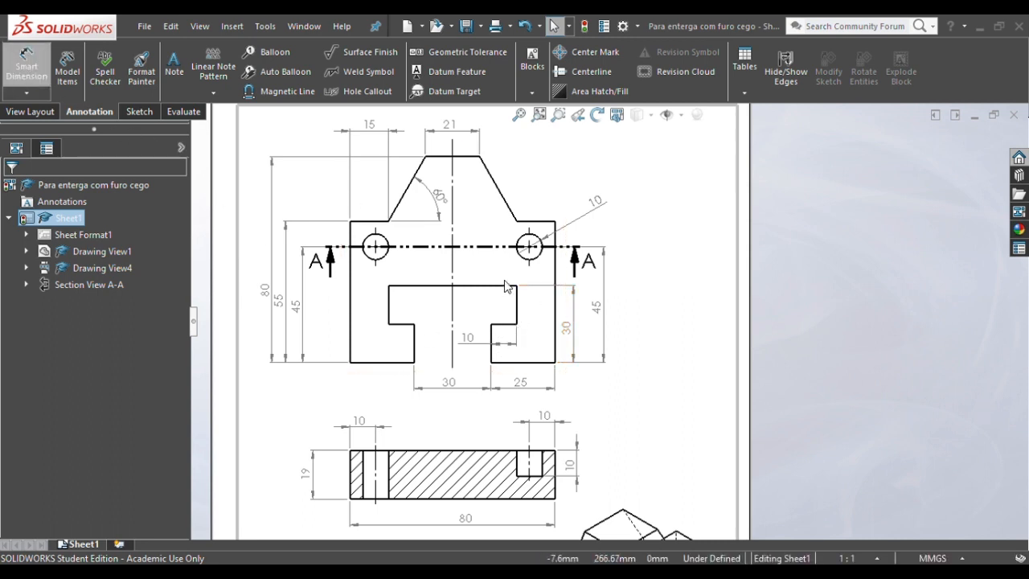
- Dimension the height of the T-slot's wide upper part, using its short right vertical edge
{"action": "left_click", "coordinate": [517, 304]}
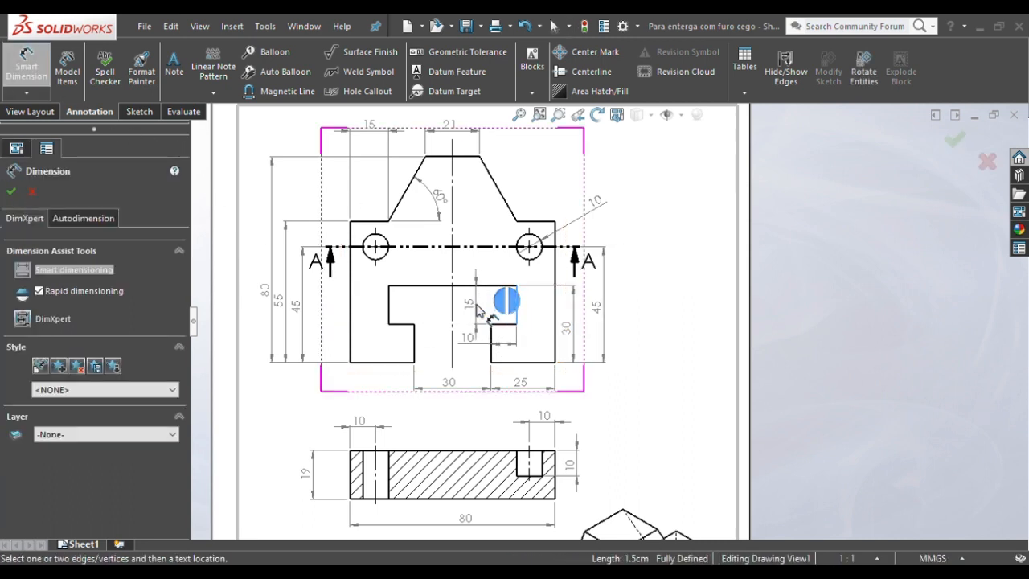
{"action": "left_click", "coordinate": [473, 296]}
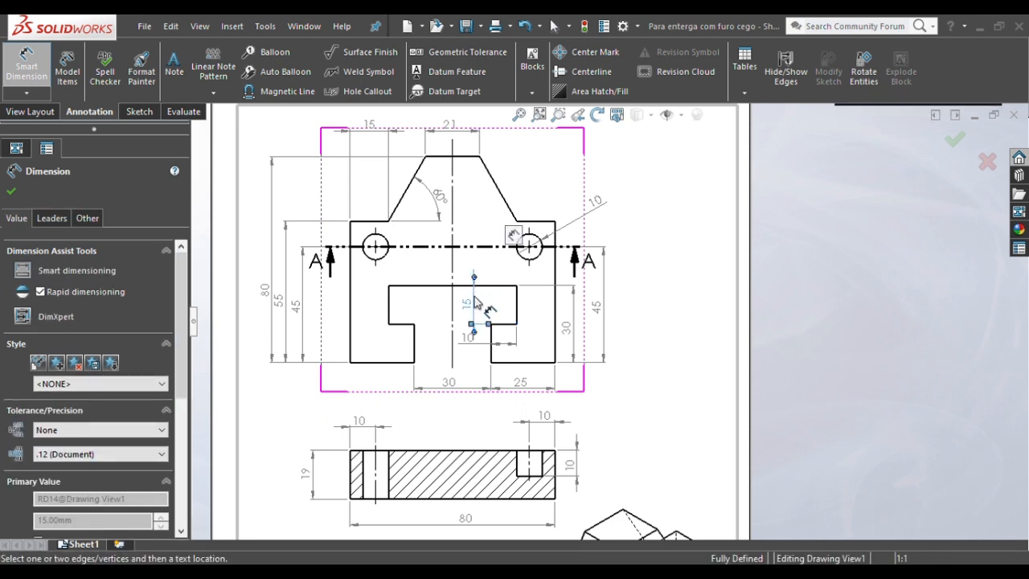
{"action": "left_click", "coordinate": [474, 277]}
- Arrange the 15, 30 and 45 mm vertical dimensions outward in evenly spaced rows on the front view's right side
{"action": "left_click_drag", "start_coordinate": [470, 313], "coordinate": [666, 322]}
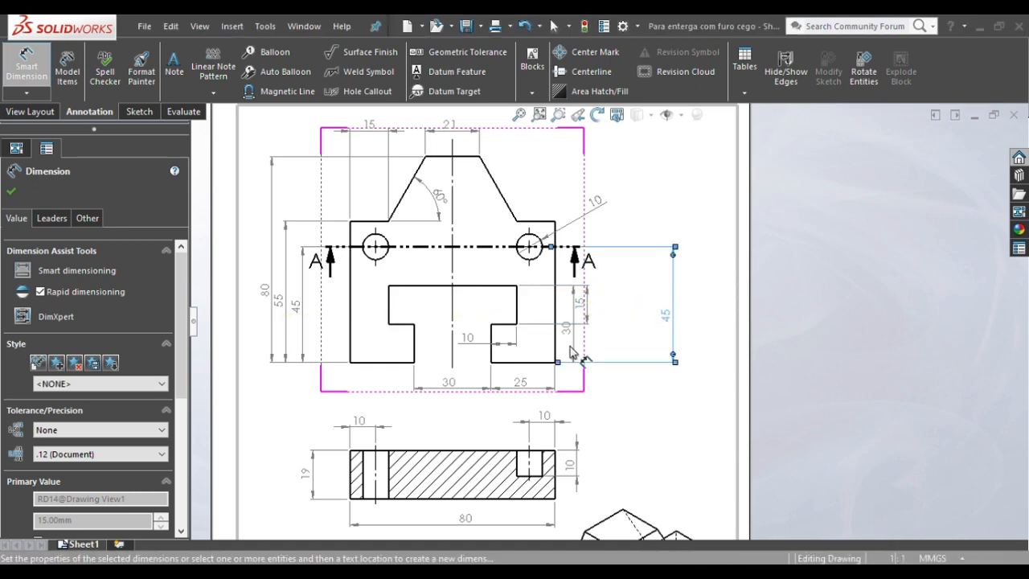
{"action": "left_click", "coordinate": [627, 399]}
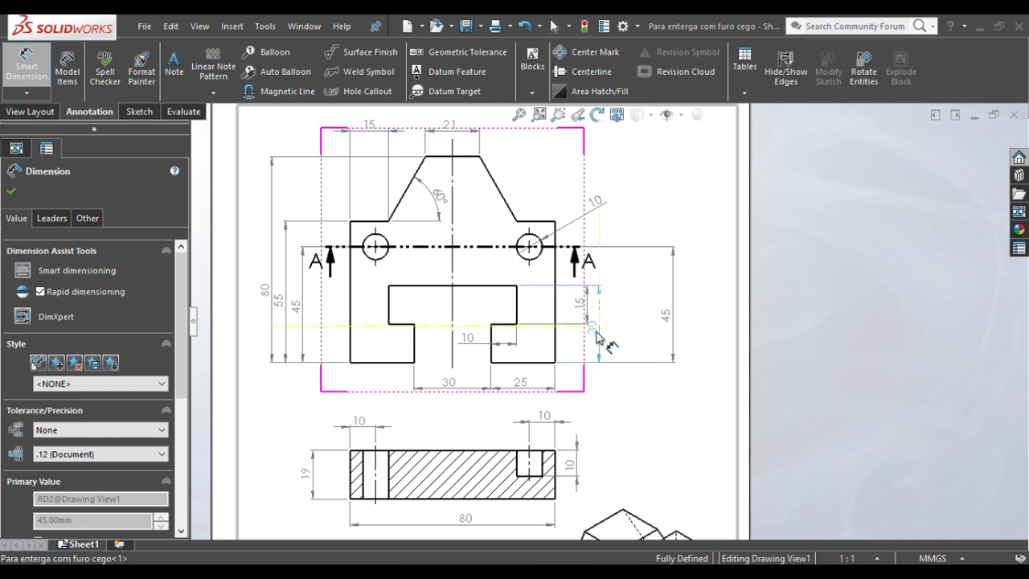
{"action": "left_click", "coordinate": [596, 336]}
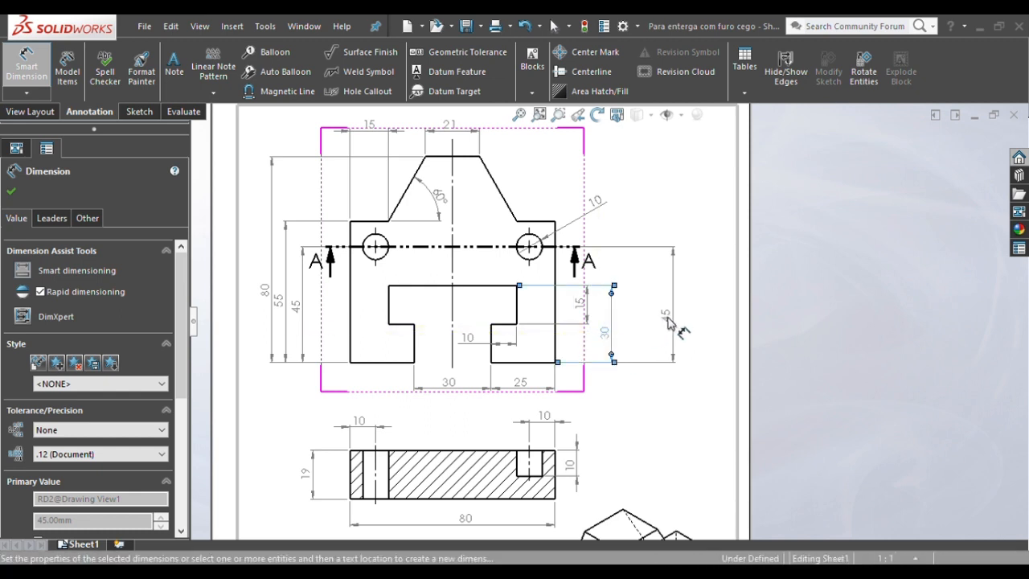
{"action": "left_click_drag", "start_coordinate": [650, 320], "coordinate": [628, 319]}
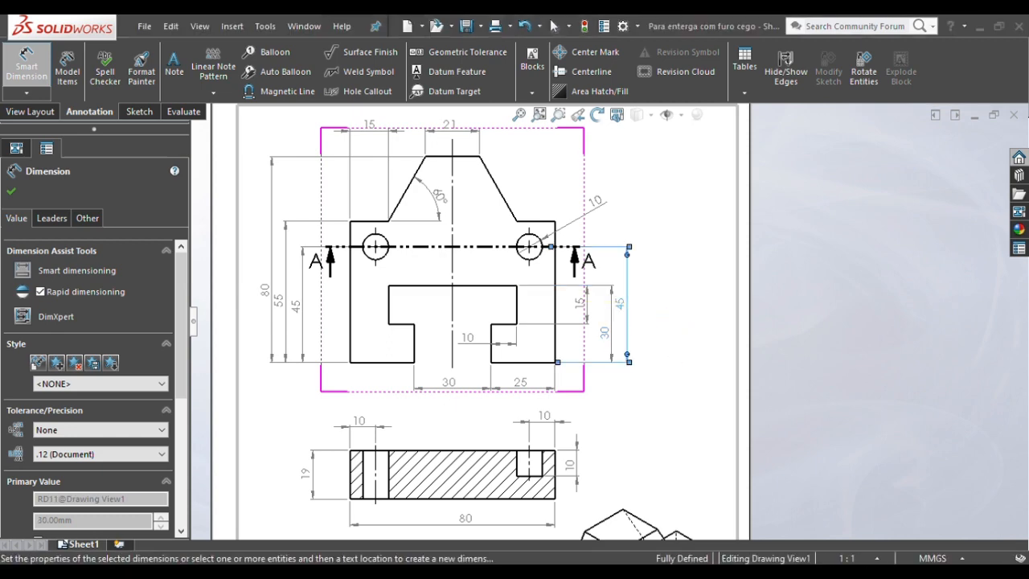
{"action": "left_click", "coordinate": [674, 394]}
{"action": "key", "text": "Escape"}
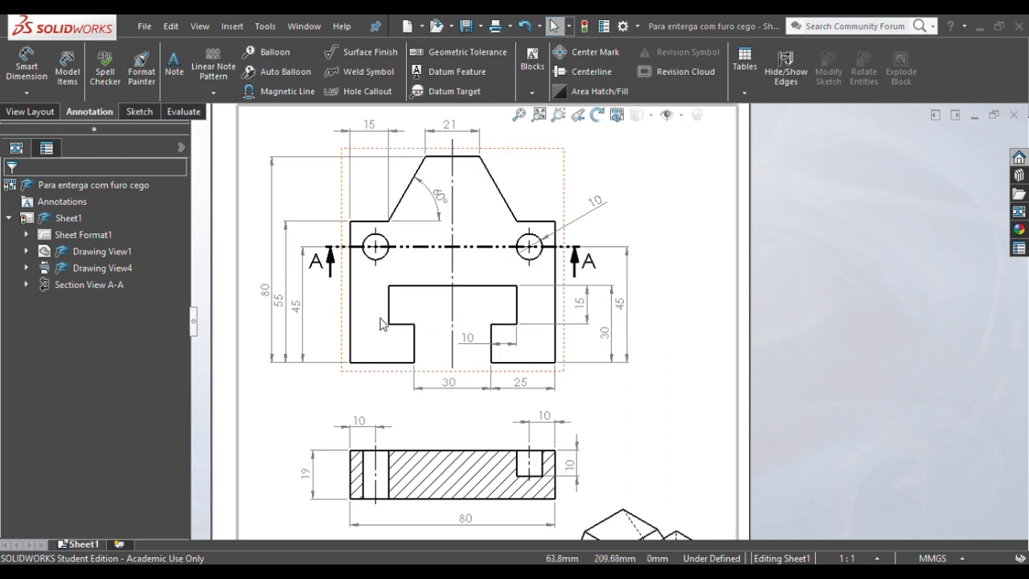
- Shift the isometric view slightly to the right and place the Corte A-A label just below the section view's left end
{"action": "left_click", "coordinate": [726, 364]}
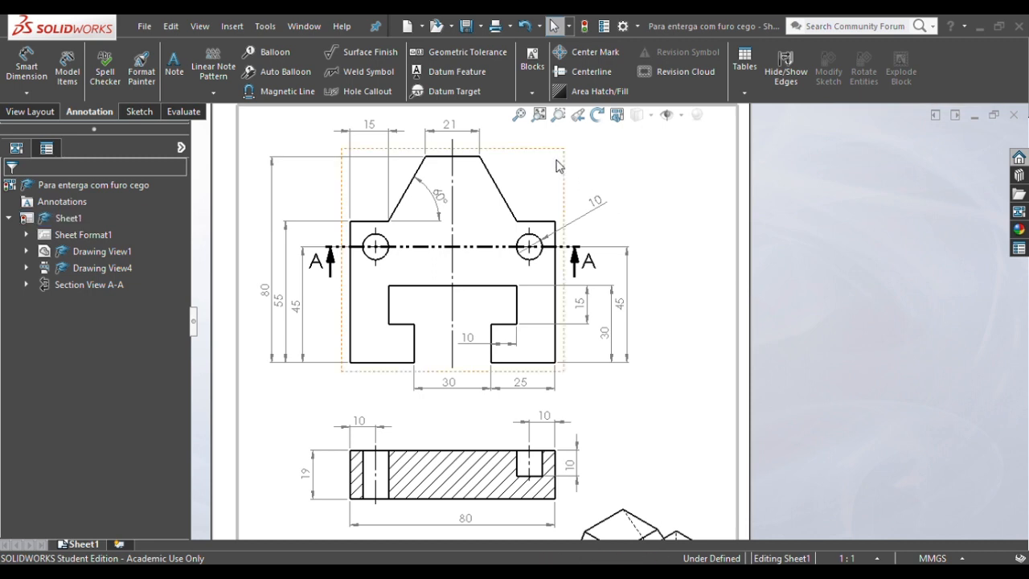
{"action": "left_click", "coordinate": [520, 117]}
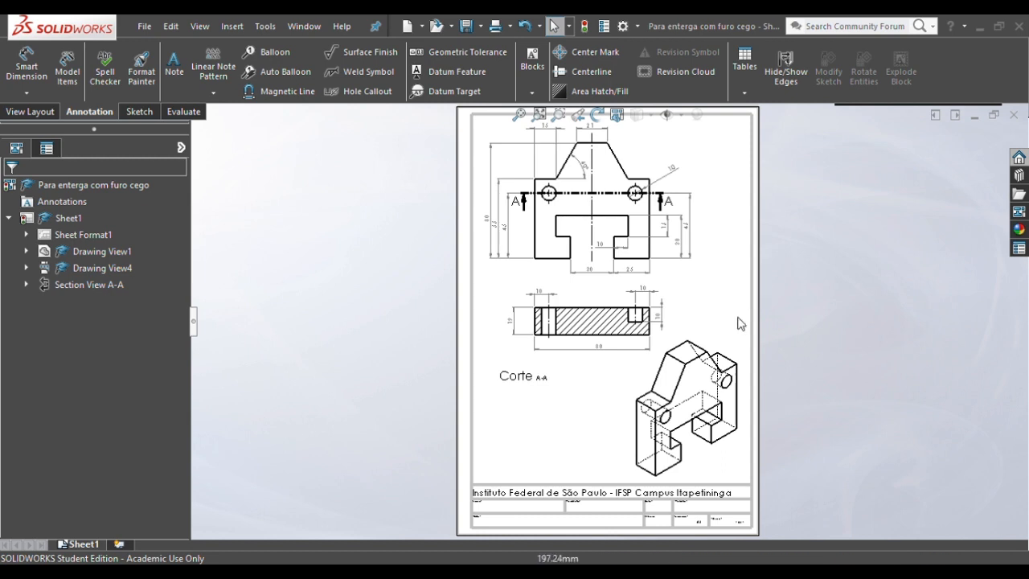
{"action": "mouse_move", "coordinate": [703, 362]}
{"action": "left_mouse_down"}
{"action": "mouse_move", "coordinate": [704, 382]}
{"action": "mouse_move", "coordinate": [714, 364]}
{"action": "left_mouse_up"}
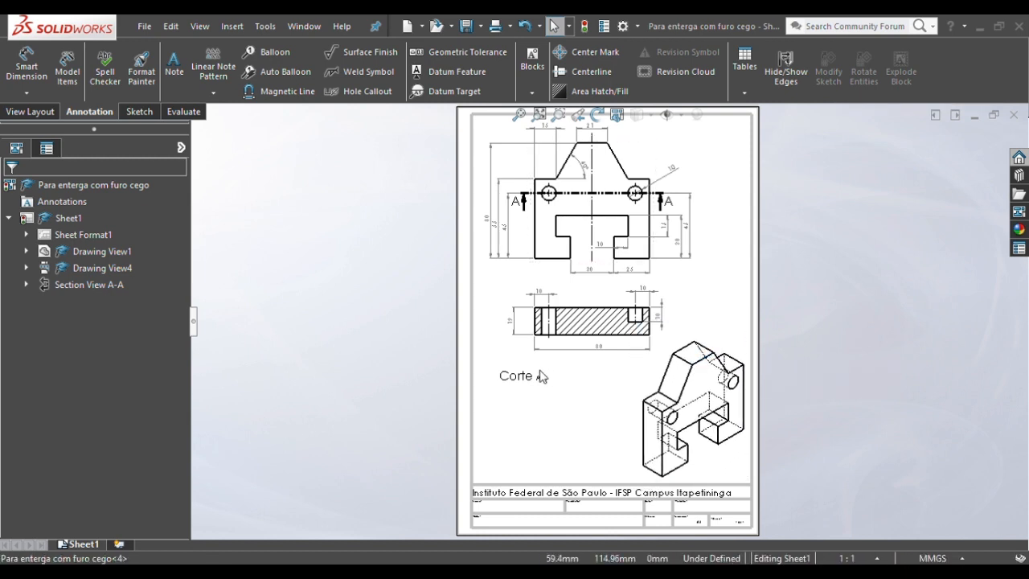
{"action": "left_click_drag", "start_coordinate": [522, 377], "coordinate": [501, 354]}
{"action": "left_click", "coordinate": [560, 442]}
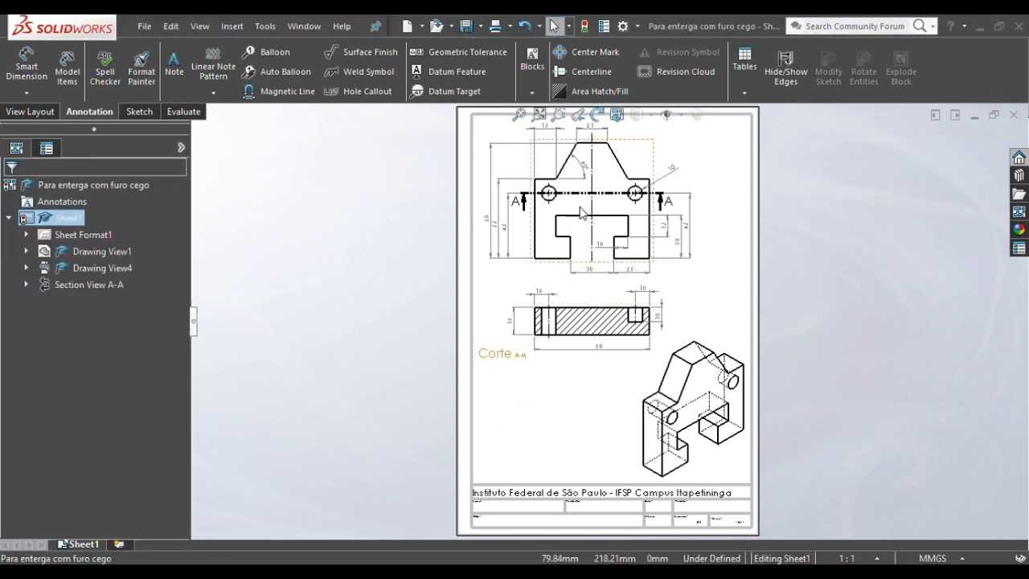
- Duplicate the Corte A-A label, change the copy's text to "Vista frontal" and place it below the front view's lower right corner
{"action": "left_click", "coordinate": [494, 353]}
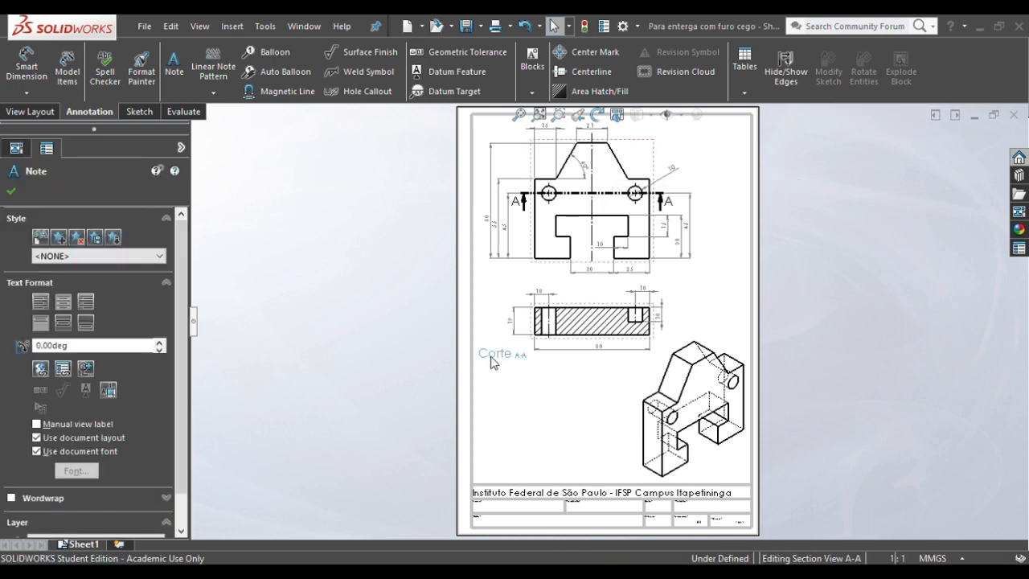
{"action": "left_click", "coordinate": [523, 413]}
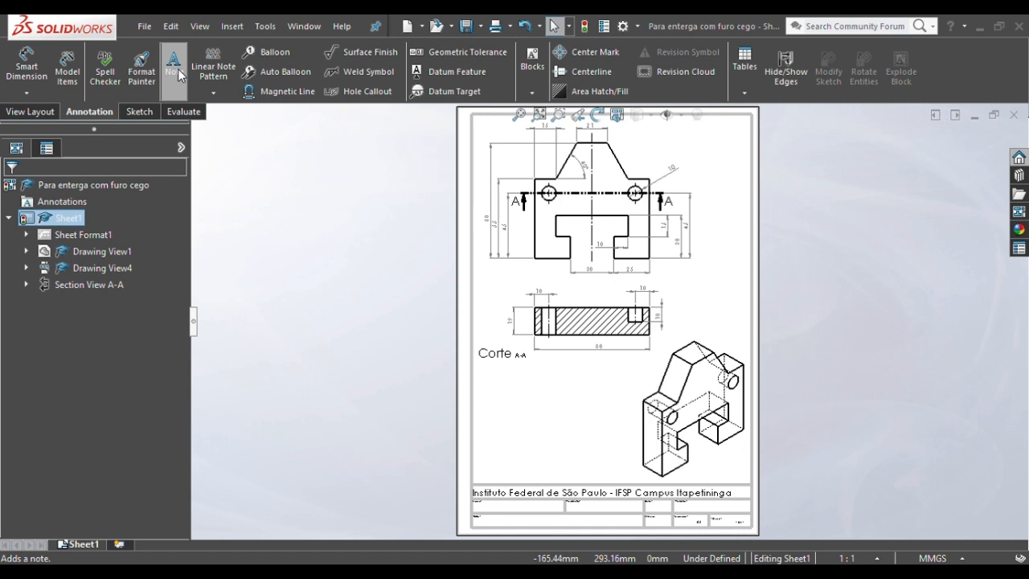
{"action": "left_click", "coordinate": [693, 282]}
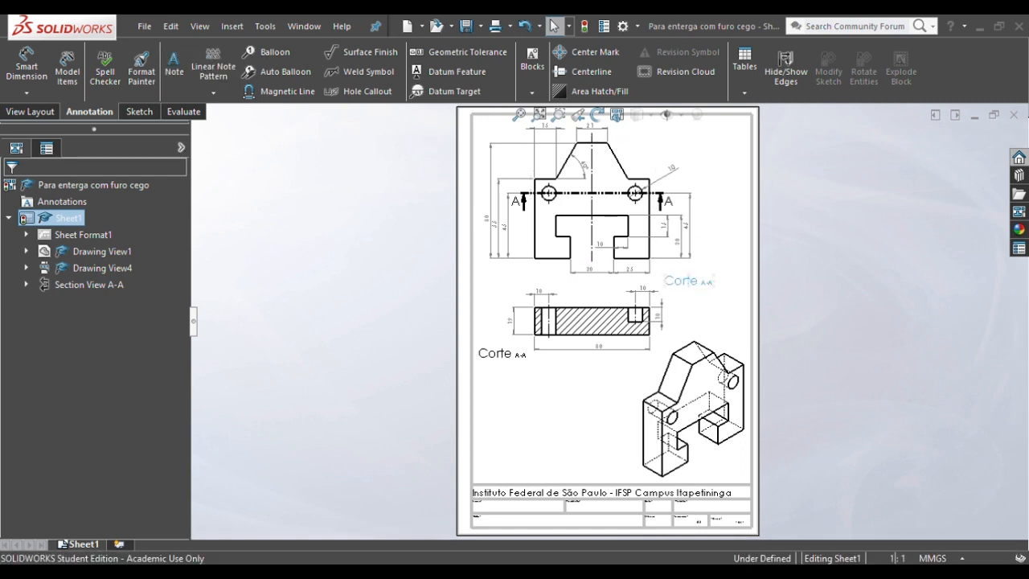
{"action": "double_click", "coordinate": [693, 282]}
{"action": "type", "text": "Vis"}
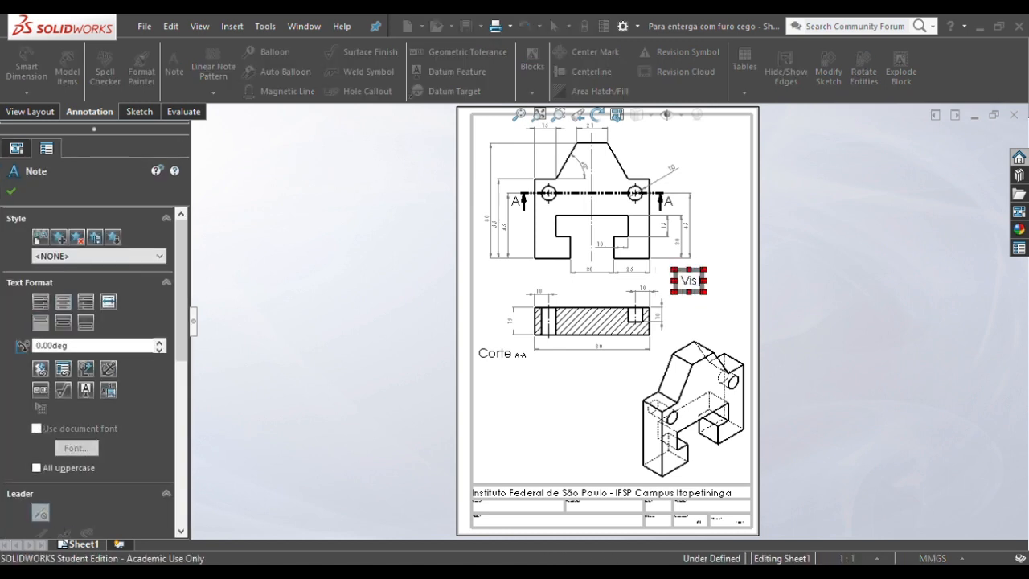
{"action": "type", "text": "ta frontal"}
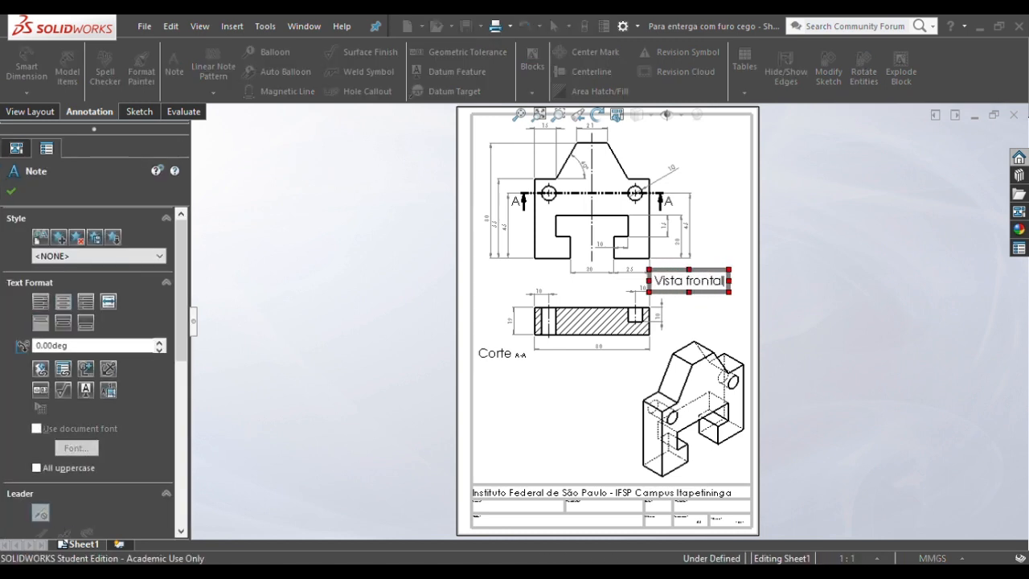
{"action": "left_click", "coordinate": [816, 296]}
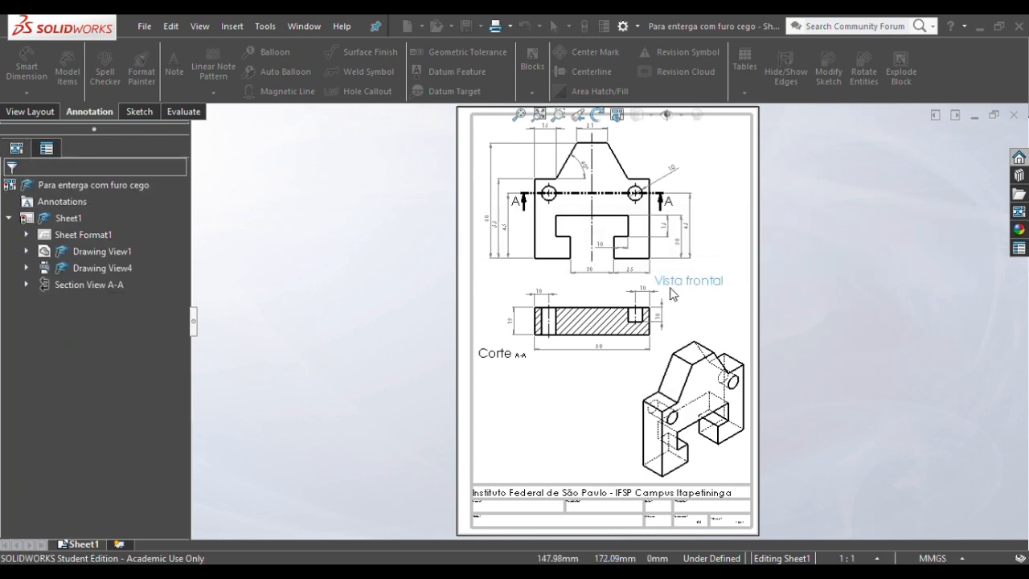
{"action": "left_click_drag", "start_coordinate": [679, 287], "coordinate": [693, 281]}
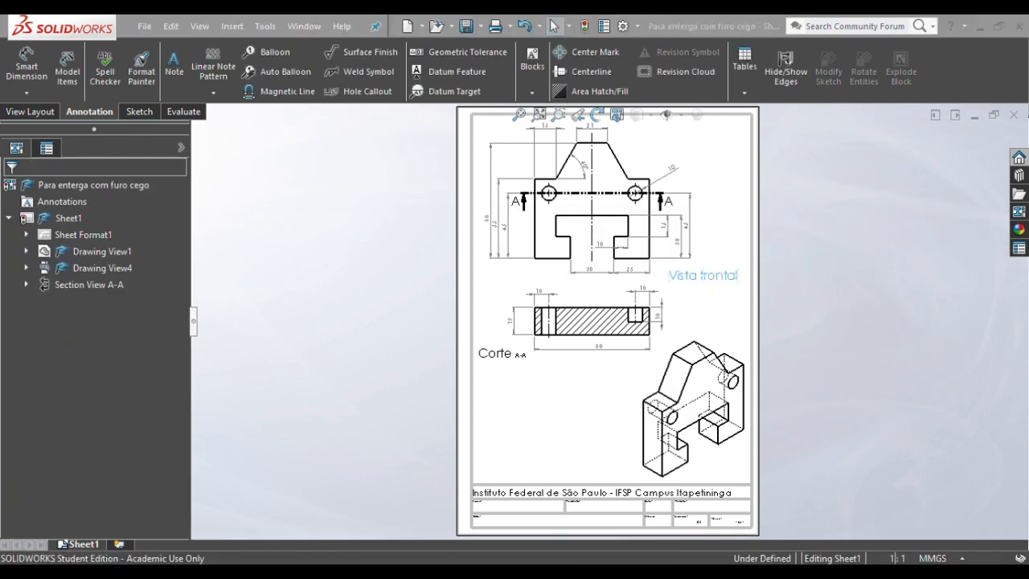
{"action": "left_click", "coordinate": [763, 335]}
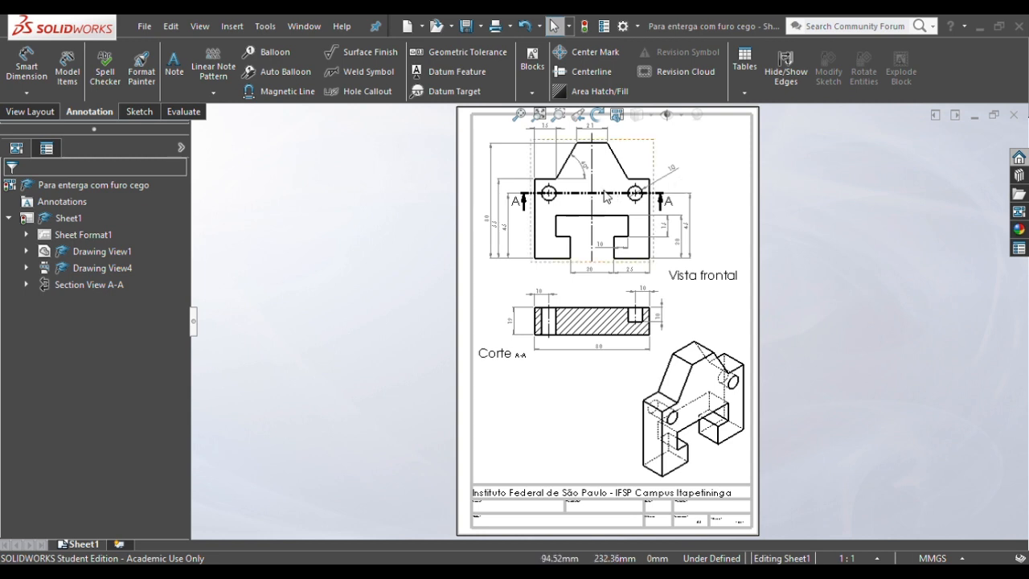
- Check the scale setting in the front view's properties
{"action": "left_click", "coordinate": [646, 164]}
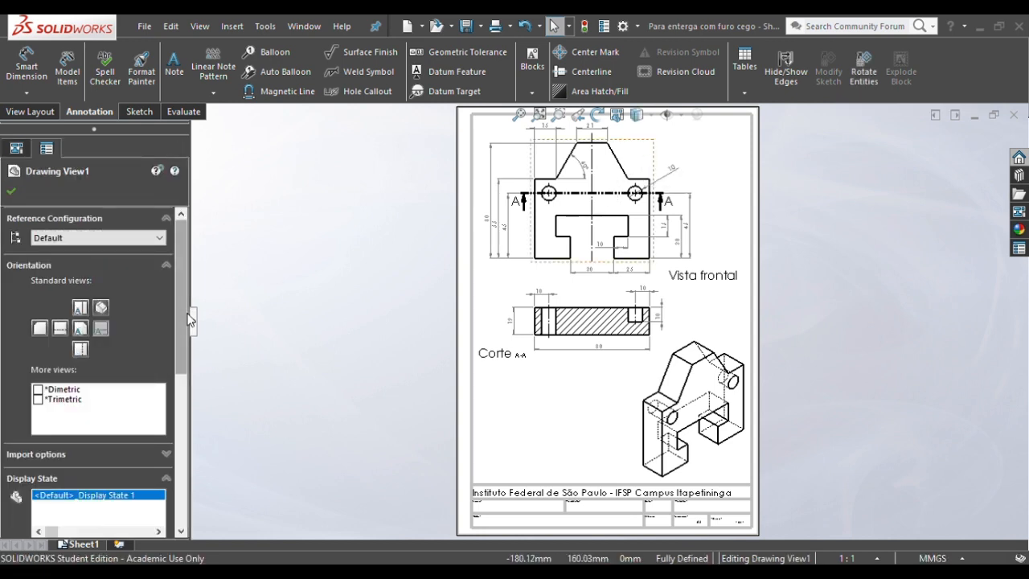
{"action": "scroll", "coordinate": [172, 444], "scroll_direction": "down", "scroll_amount": 5}
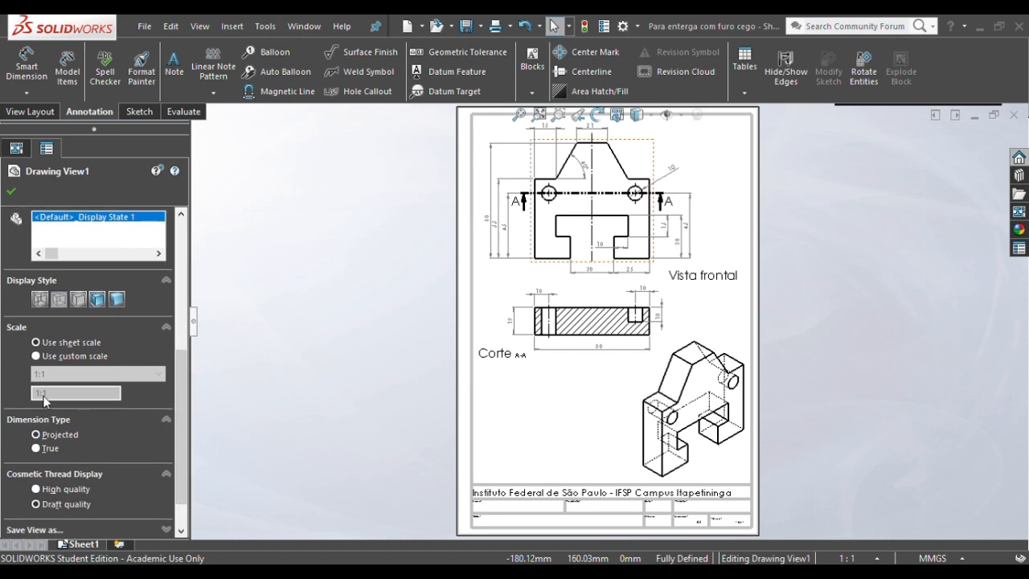
{"action": "left_click", "coordinate": [511, 511]}
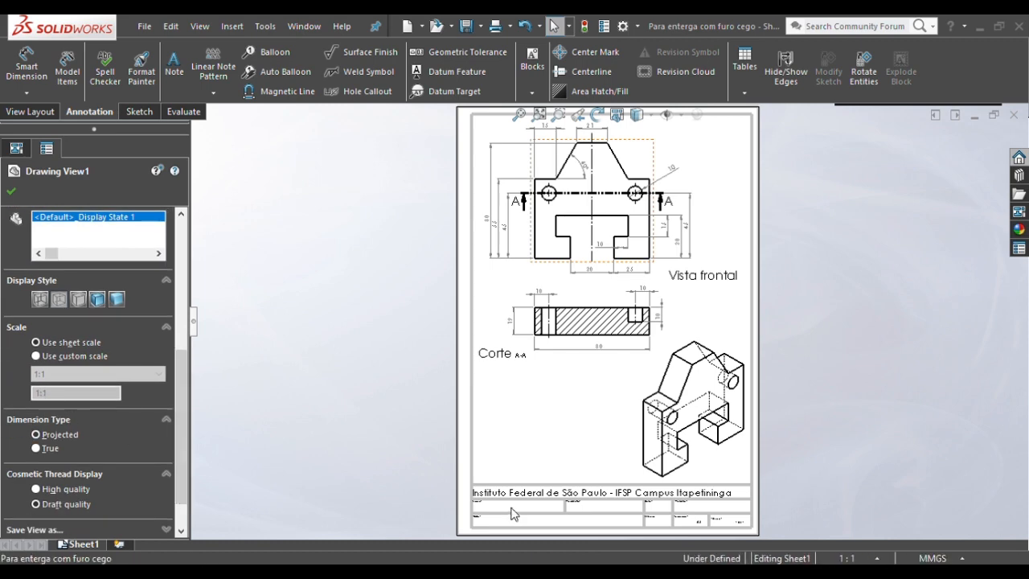
- Add a note reading "1:1" and position it inside the ESCALA cell of the title block
{"action": "left_click", "coordinate": [561, 119]}
{"action": "left_click_drag", "start_coordinate": [465, 449], "coordinate": [773, 553]}
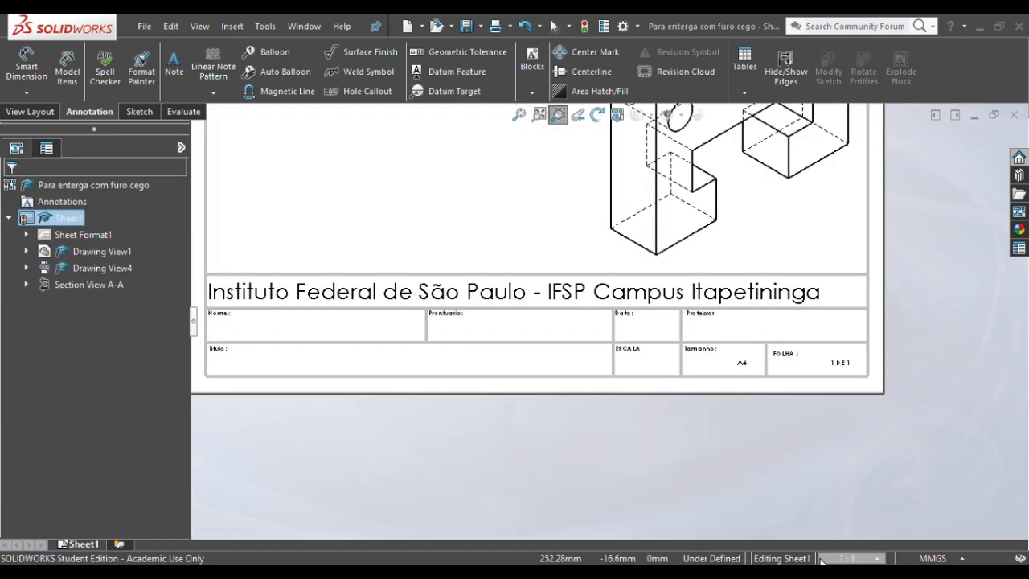
{"action": "key", "text": "Escape"}
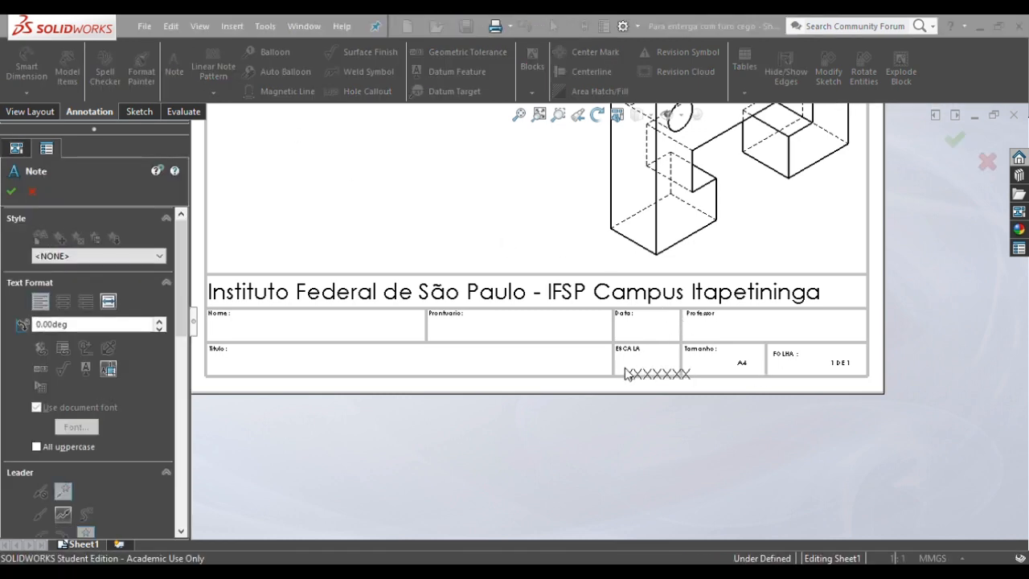
{"action": "left_click", "coordinate": [625, 372]}
{"action": "type", "text": "1:1"}
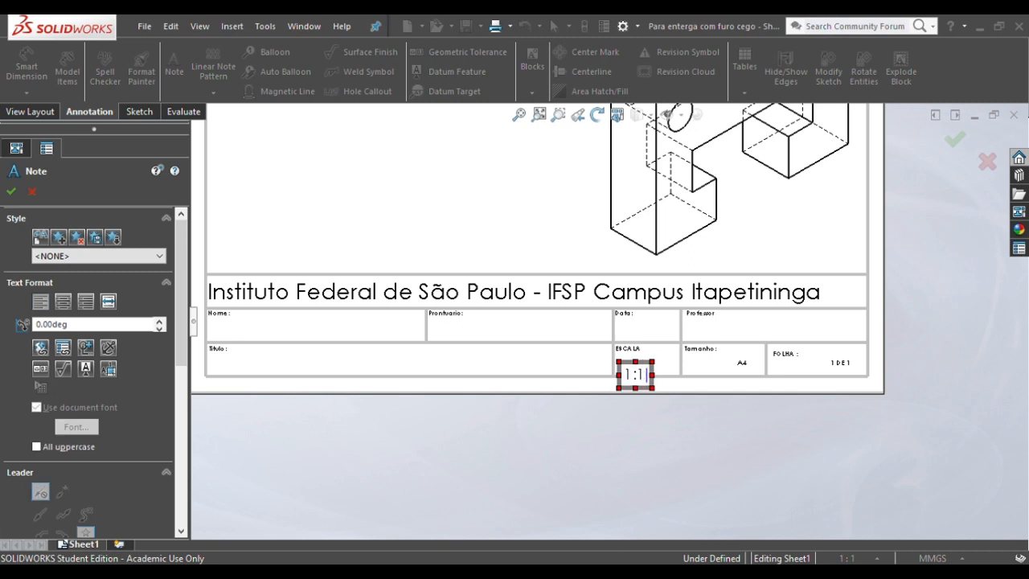
{"action": "key", "text": "Escape"}
{"action": "key", "text": "Escape"}
{"action": "left_click_drag", "start_coordinate": [635, 388], "coordinate": [650, 374]}
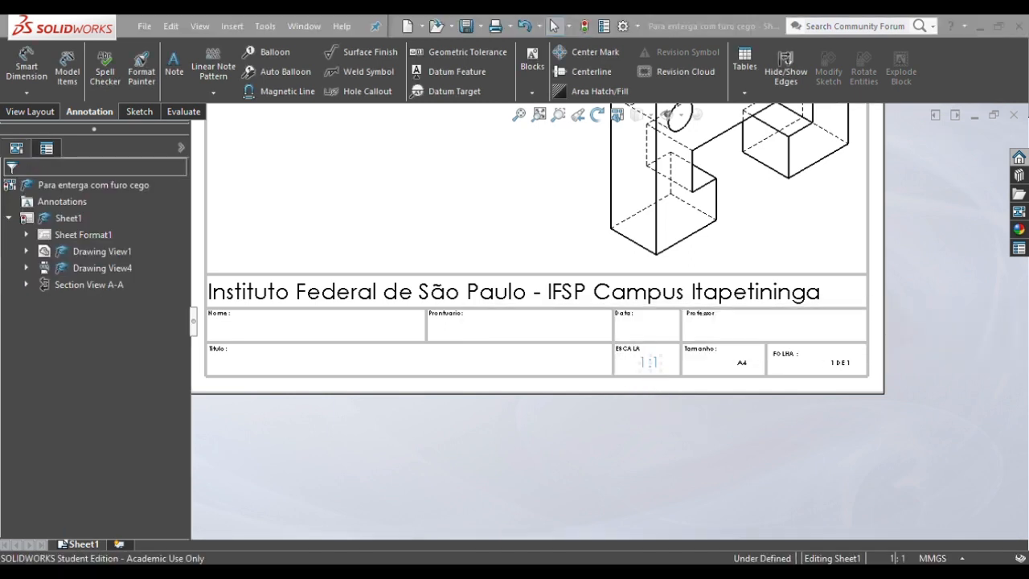
{"action": "key", "text": "Escape"}
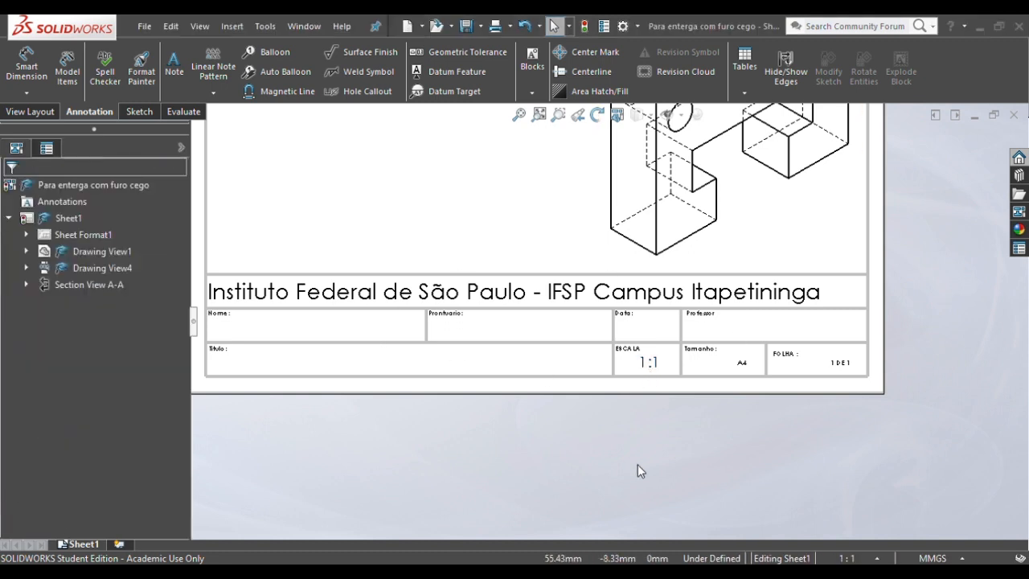
- Add a note reading "Perspectiva isometrica" and place it beside the lower left end of the isometric view, just above the title block
{"action": "left_click", "coordinate": [518, 114]}
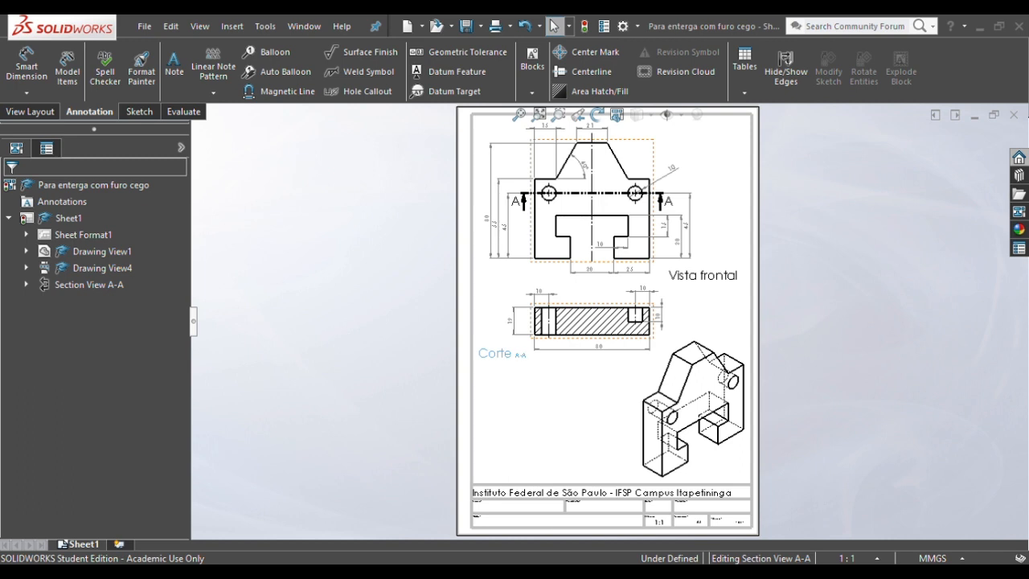
{"action": "left_click", "coordinate": [175, 60]}
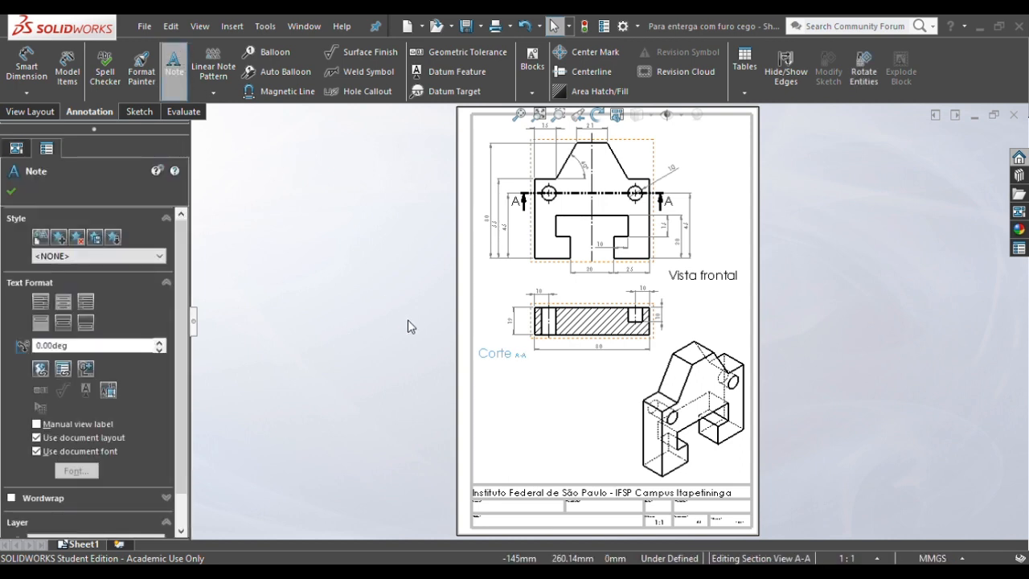
{"action": "left_click", "coordinate": [601, 468]}
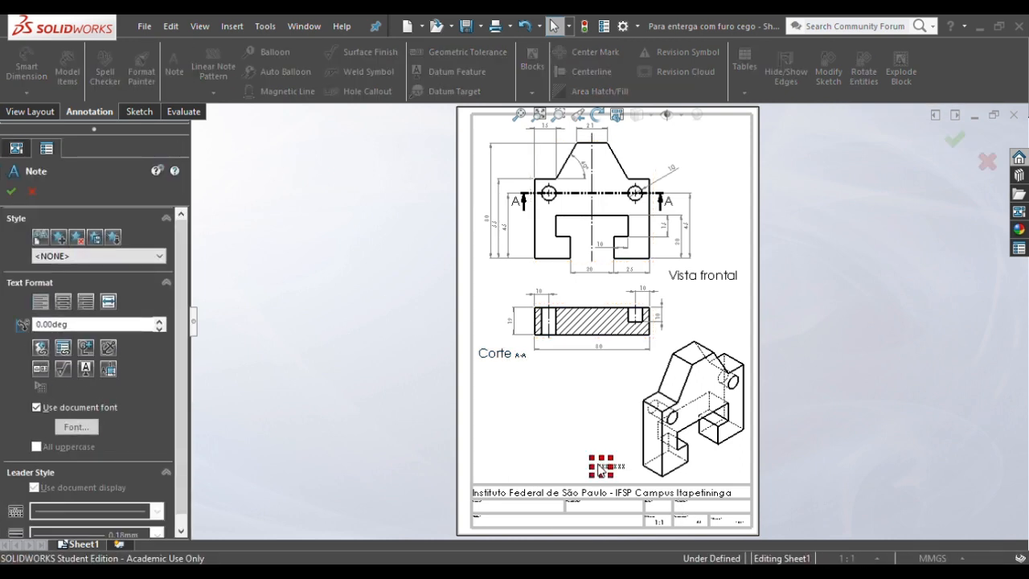
{"action": "type", "text": "Perspectiva isométrica"}
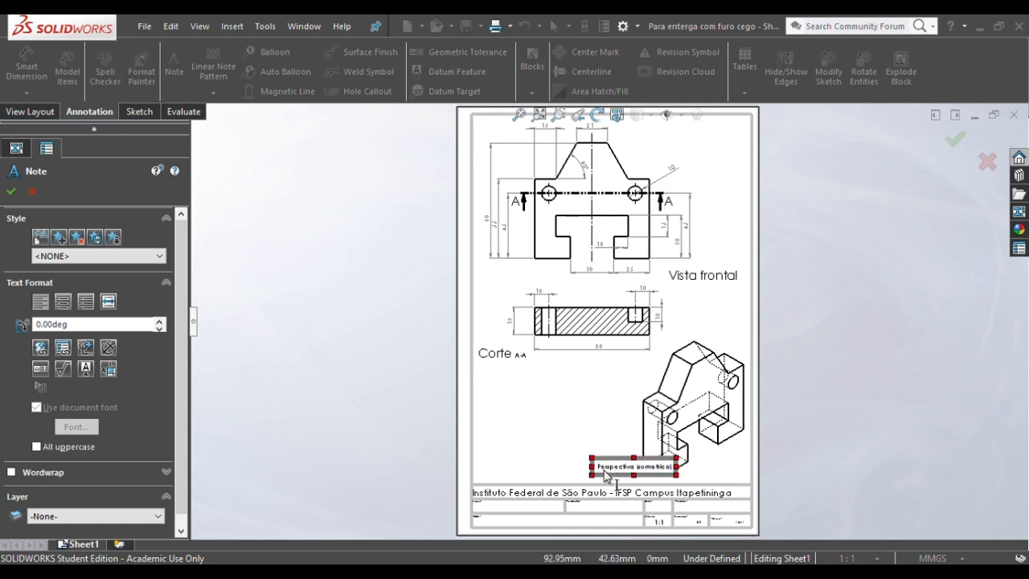
{"action": "left_click_drag", "start_coordinate": [610, 467], "coordinate": [556, 475]}
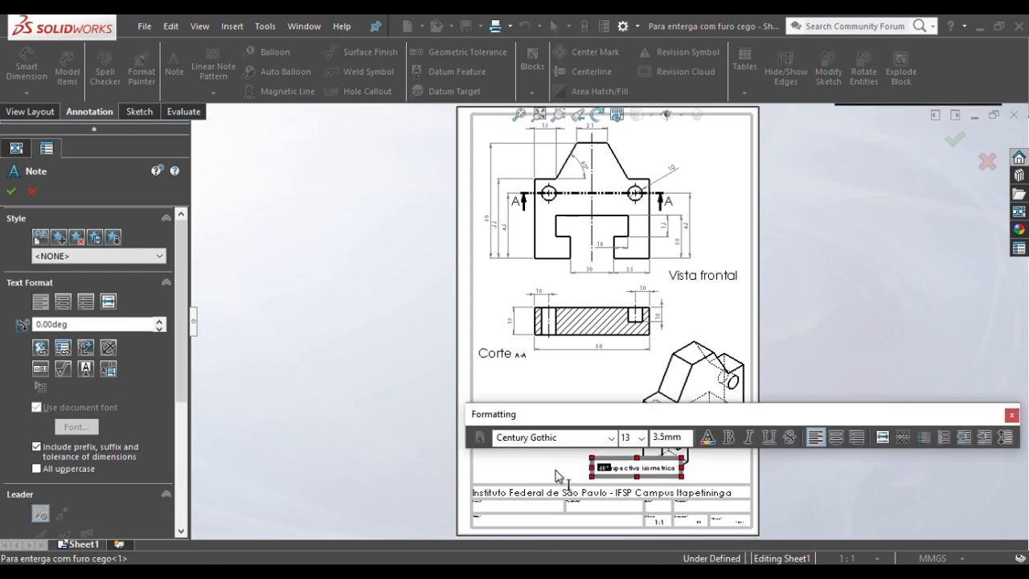
{"action": "left_click", "coordinate": [556, 476]}
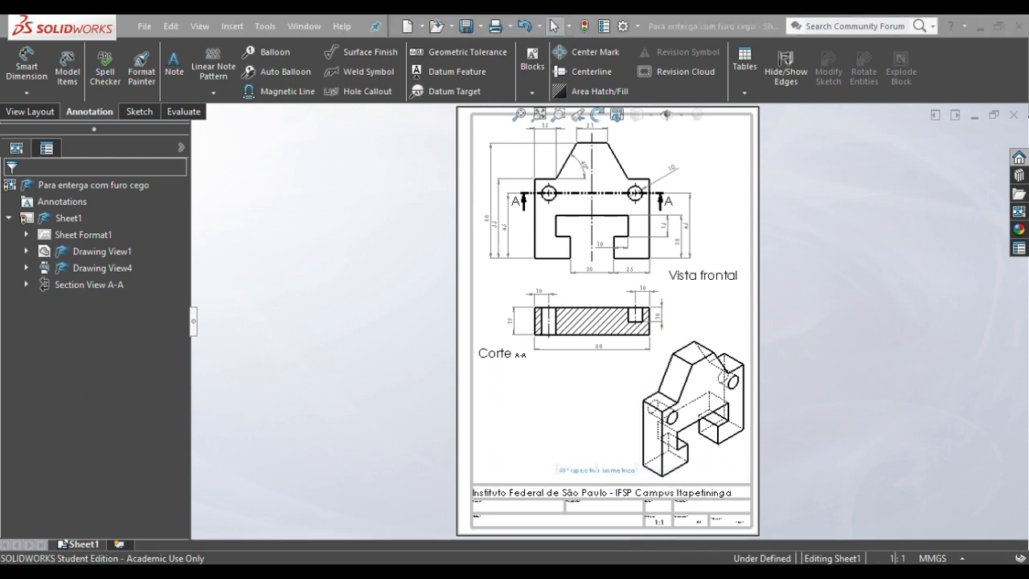
- Correct the isometric view's label so that it reads "perspectiva isometrica"
{"action": "left_click", "coordinate": [558, 114]}
{"action": "left_click_drag", "start_coordinate": [527, 411], "coordinate": [693, 517]}
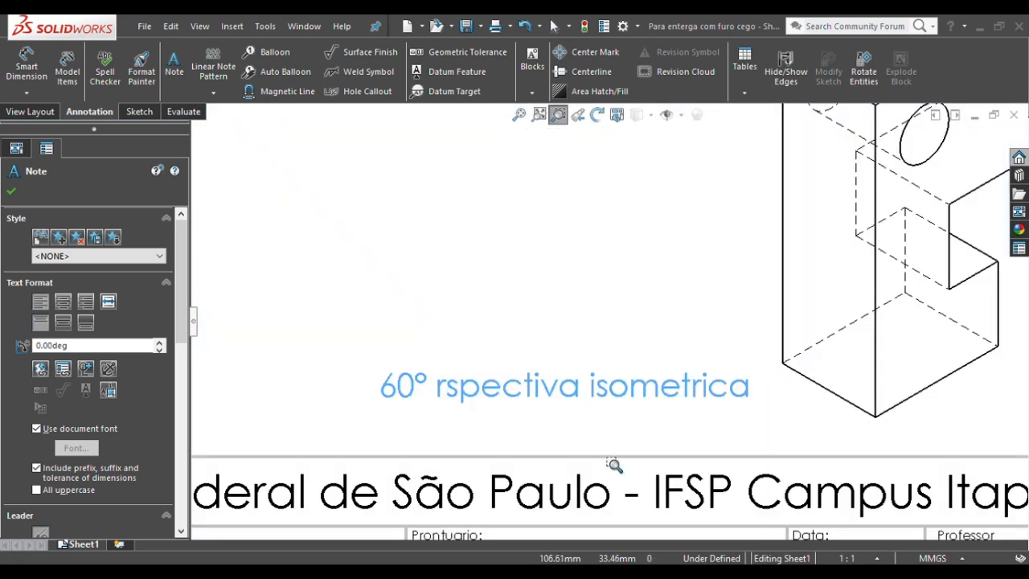
{"action": "key", "text": "Escape"}
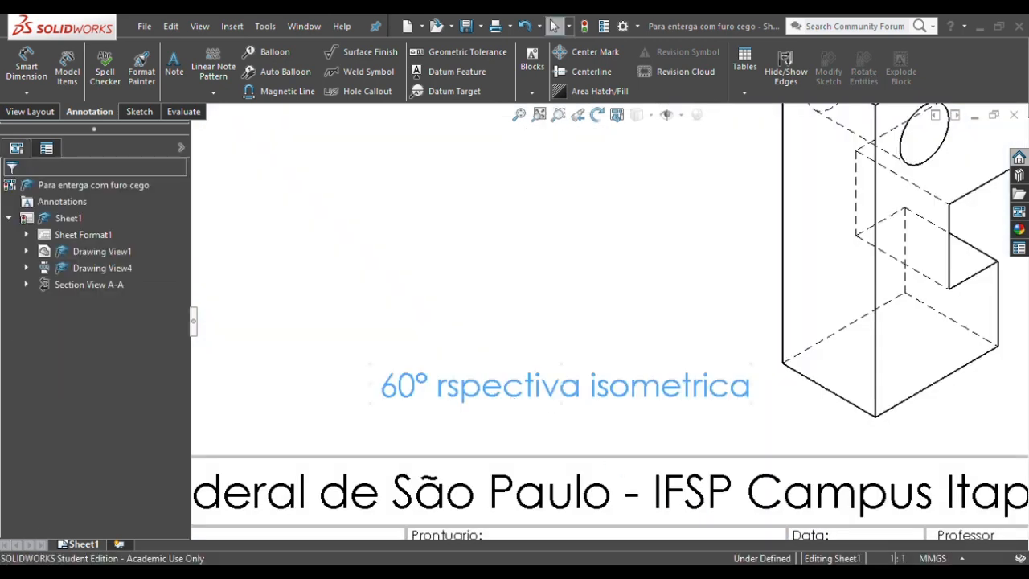
{"action": "double_click", "coordinate": [523, 406]}
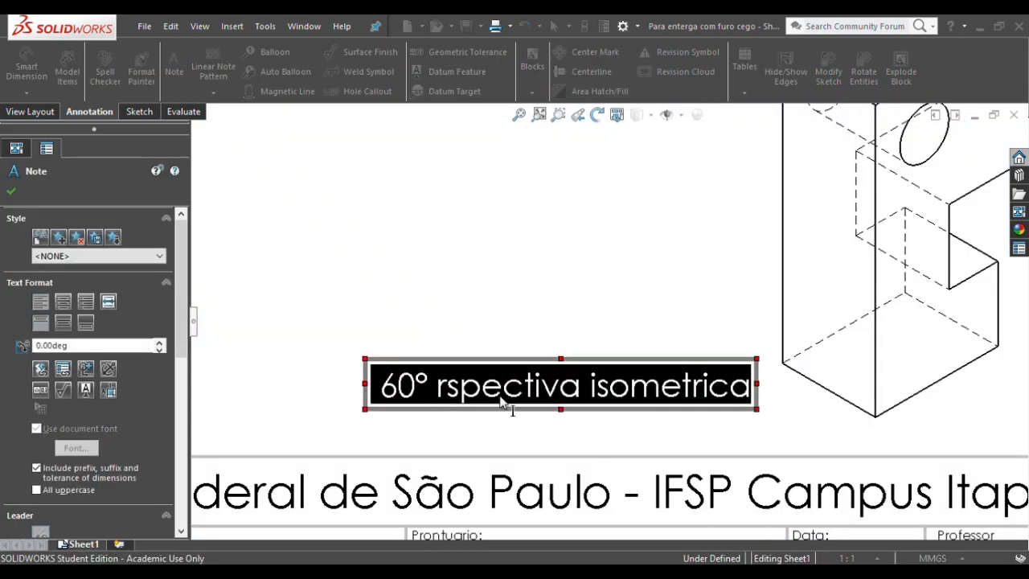
{"action": "left_click", "coordinate": [464, 398]}
{"action": "key", "text": "BackSpace"}
{"action": "key", "text": "BackSpace"}
{"action": "key", "text": "BackSpace"}
{"action": "key", "text": "BackSpace"}
{"action": "key", "text": "BackSpace"}
{"action": "key", "text": "BackSpace"}
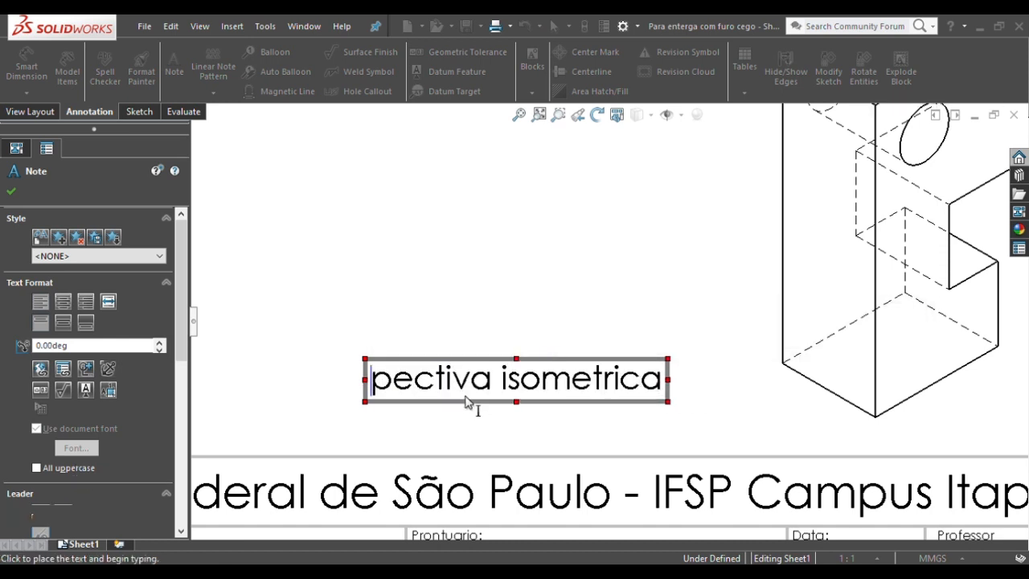
{"action": "type", "text": "r"}
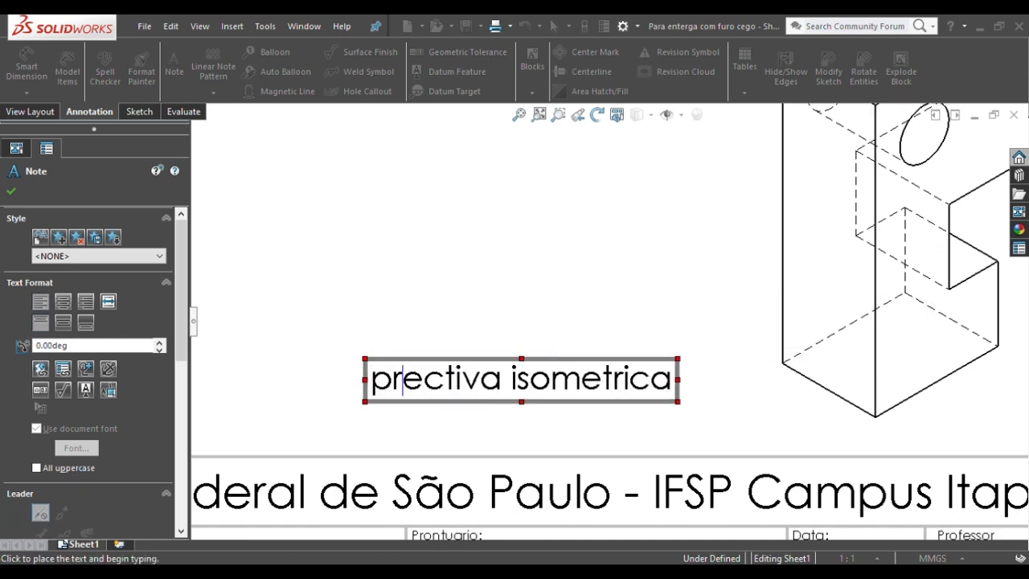
{"action": "key", "text": "BackSpace"}
{"action": "type", "text": "rspe"}
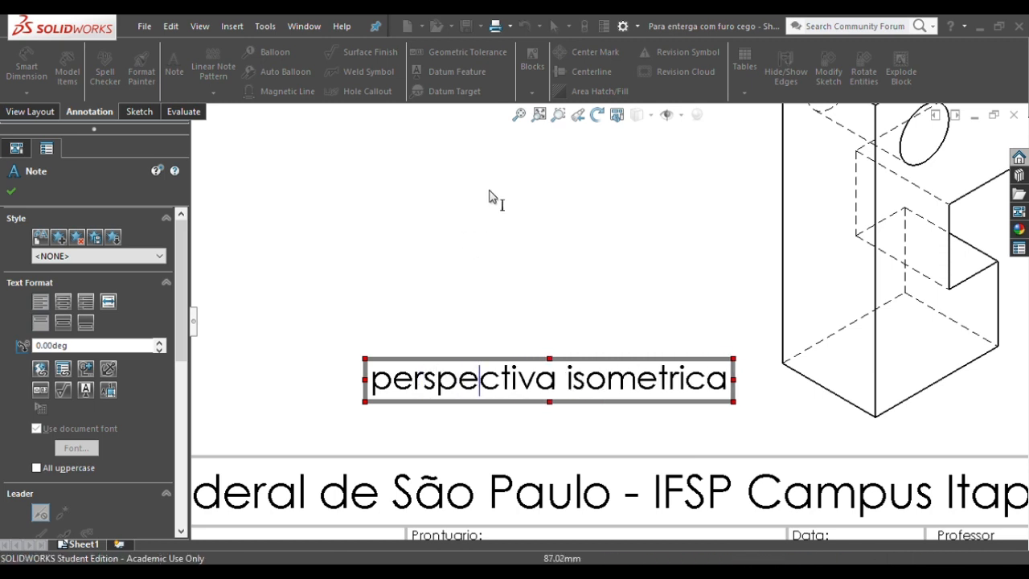
{"action": "key", "text": "Escape"}
{"action": "left_click", "coordinate": [519, 115]}
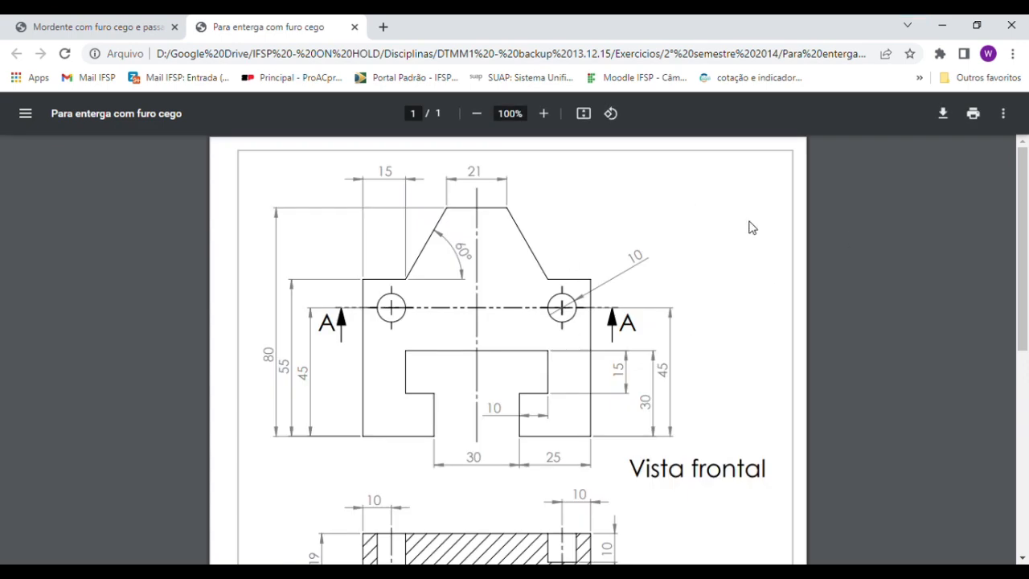
- Review the PDF of the drawing in the browser, checking the front view, Corte A-A section and isometric view with their dimensions and labels
{"action": "scroll", "coordinate": [747, 228], "scroll_direction": "down", "scroll_amount": 3}
{"action": "scroll", "coordinate": [751, 227], "scroll_direction": "down", "scroll_amount": 2}
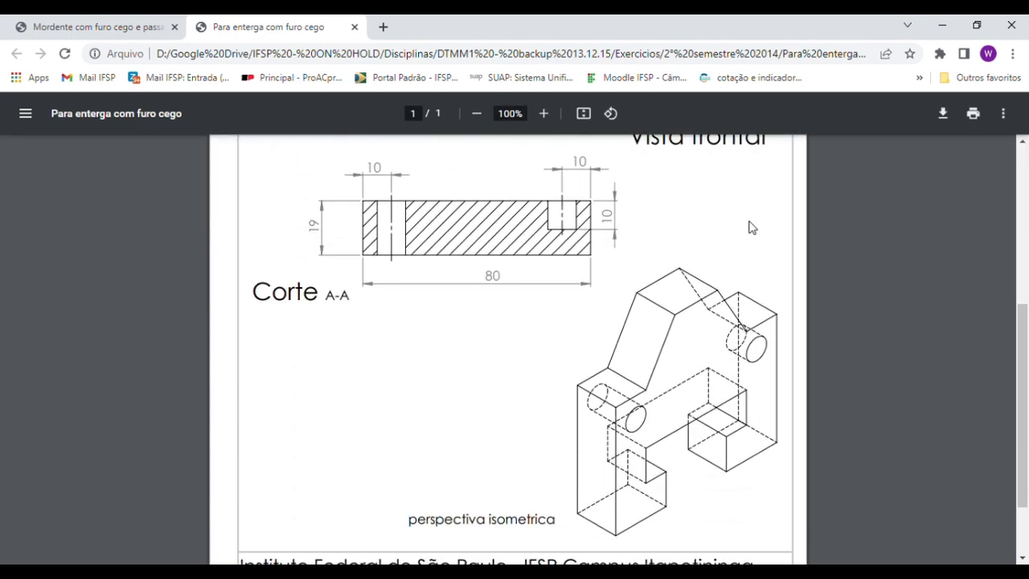
{"action": "scroll", "coordinate": [751, 228], "scroll_direction": "up", "scroll_amount": 1}
{"action": "scroll", "coordinate": [751, 227], "scroll_direction": "up", "scroll_amount": 4}
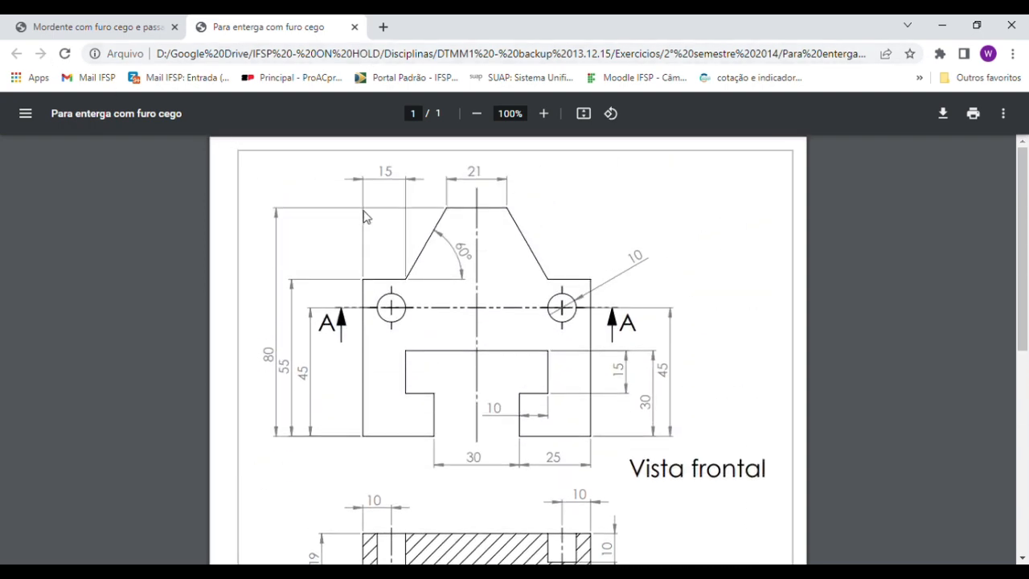
{"action": "scroll", "coordinate": [850, 329], "scroll_direction": "down", "scroll_amount": 5}
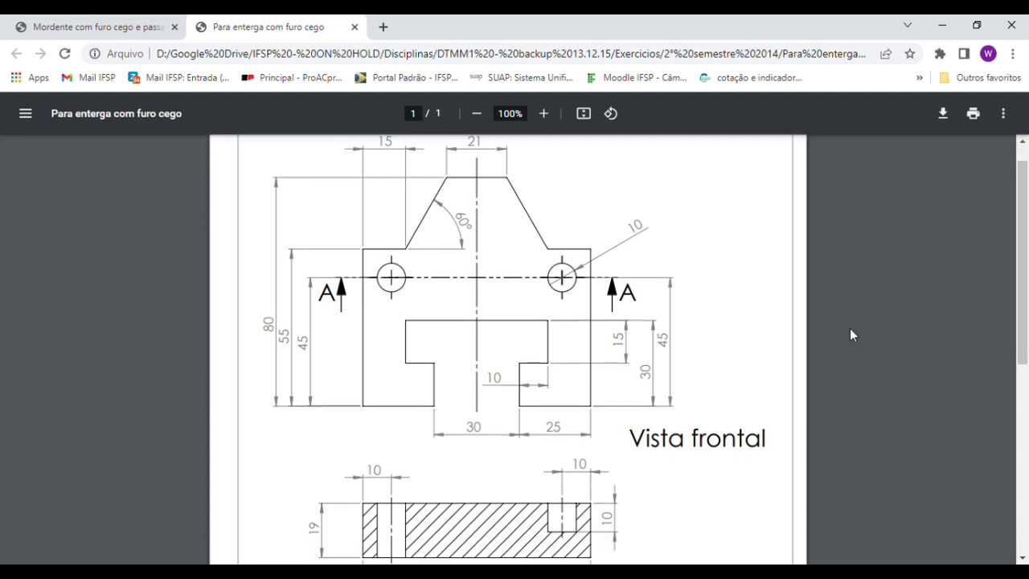